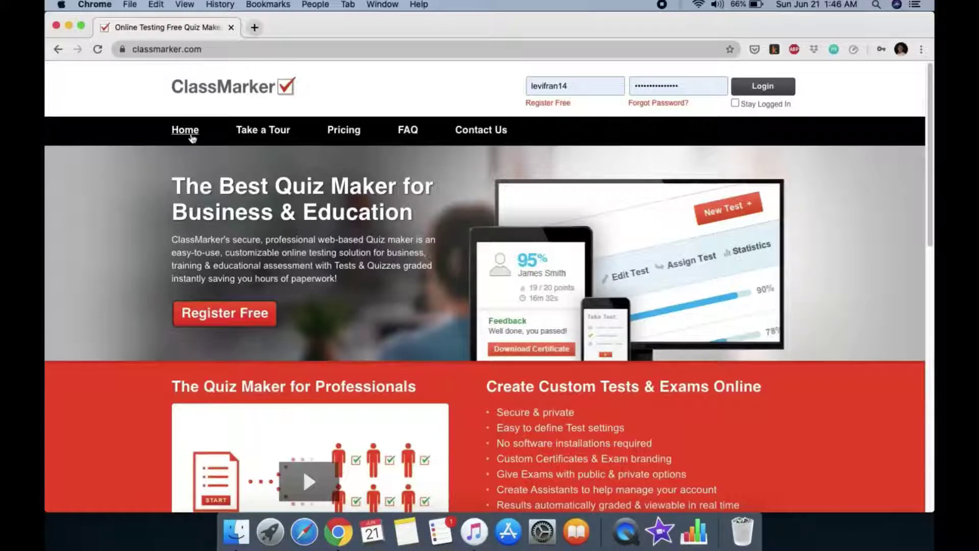
Open ClassMarker's education pricing page and scroll to the Professional Plans table
{"action": "left_click", "coordinate": [353, 137]}
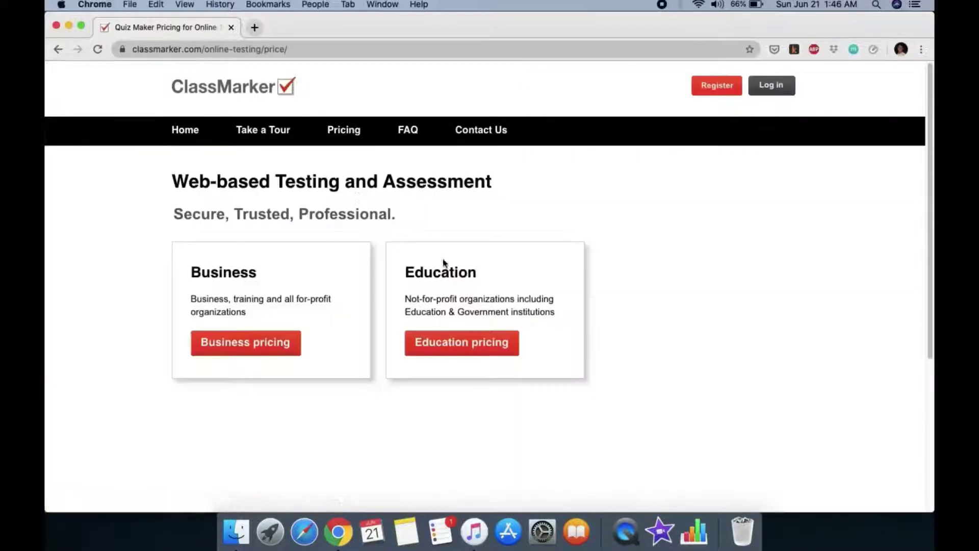
{"action": "left_click", "coordinate": [445, 347]}
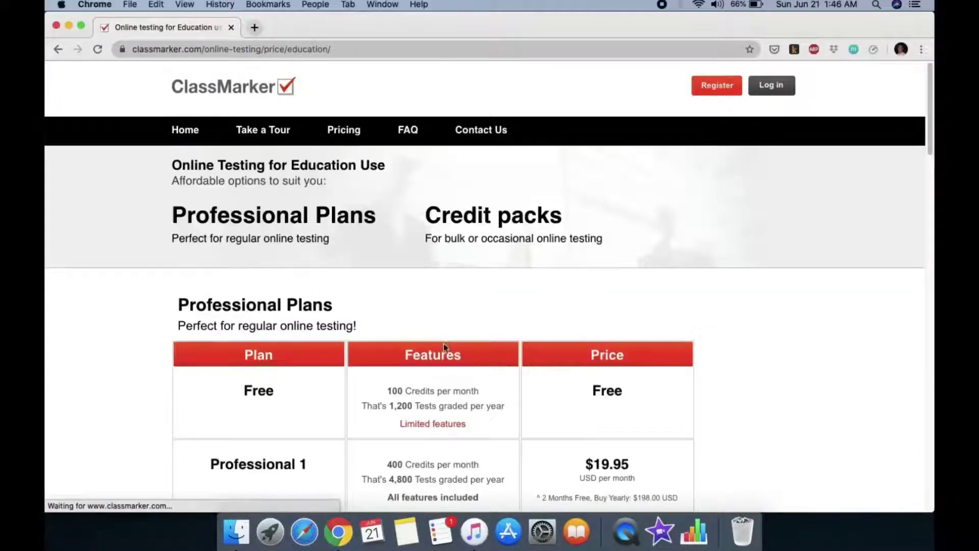
{"action": "scroll", "coordinate": [447, 316], "scroll_direction": "down", "scroll_amount": 3}
{"action": "scroll", "coordinate": [447, 317], "scroll_direction": "down", "scroll_amount": 1}
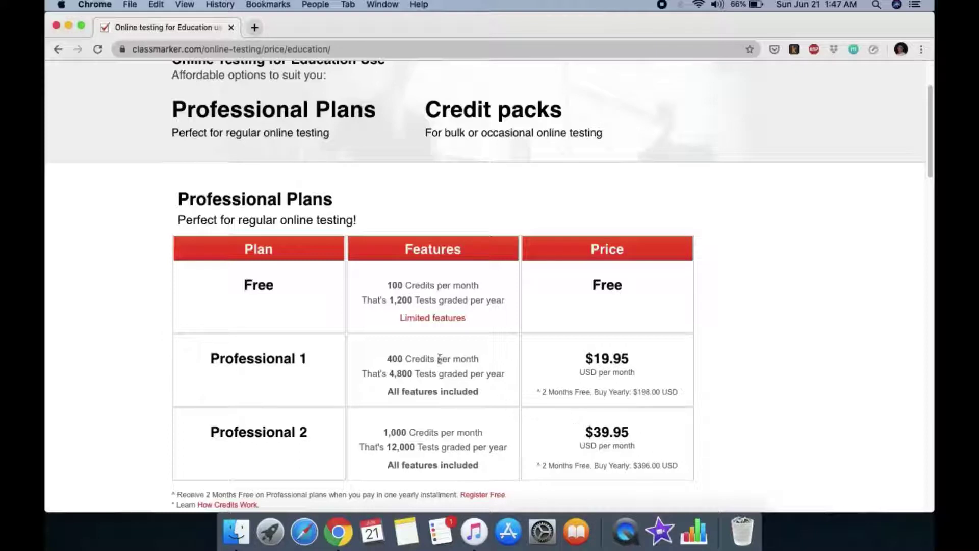
Highlight the Free plan's '100 Credits per month' line in the pricing table
{"action": "left_click_drag", "start_coordinate": [389, 285], "coordinate": [484, 292]}
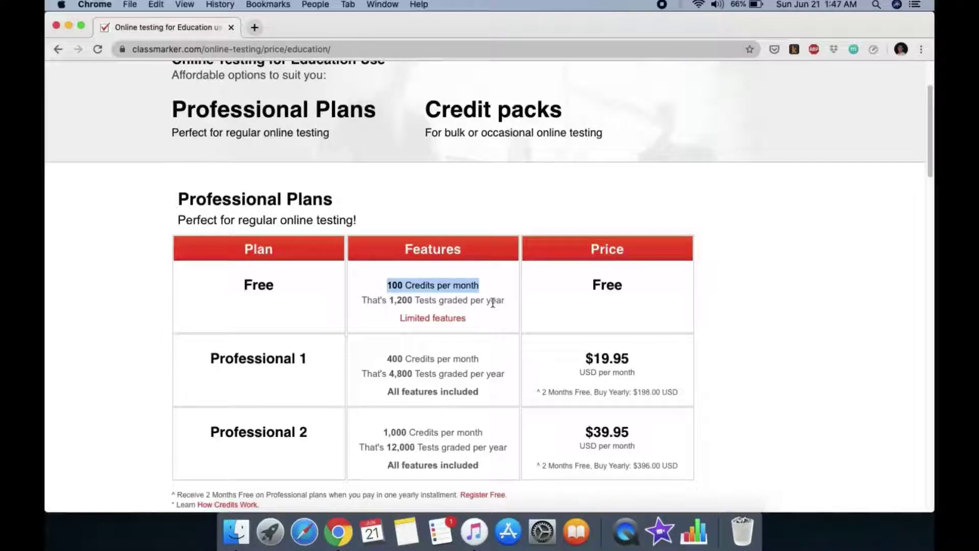
{"action": "left_click", "coordinate": [423, 302]}
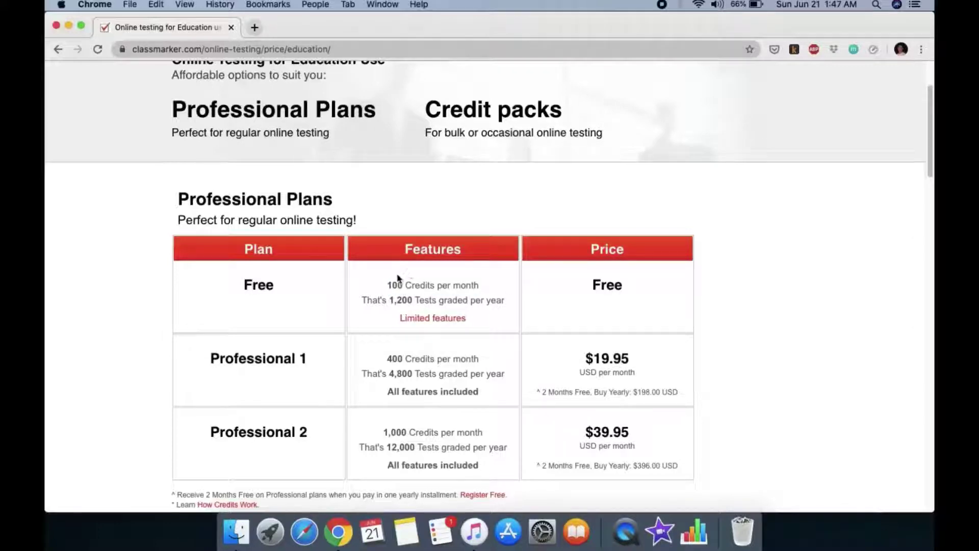
{"action": "left_click_drag", "start_coordinate": [390, 284], "coordinate": [411, 287]}
{"action": "left_click", "coordinate": [488, 287]}
{"action": "left_click", "coordinate": [417, 293]}
{"action": "left_click_drag", "start_coordinate": [482, 288], "coordinate": [389, 284]}
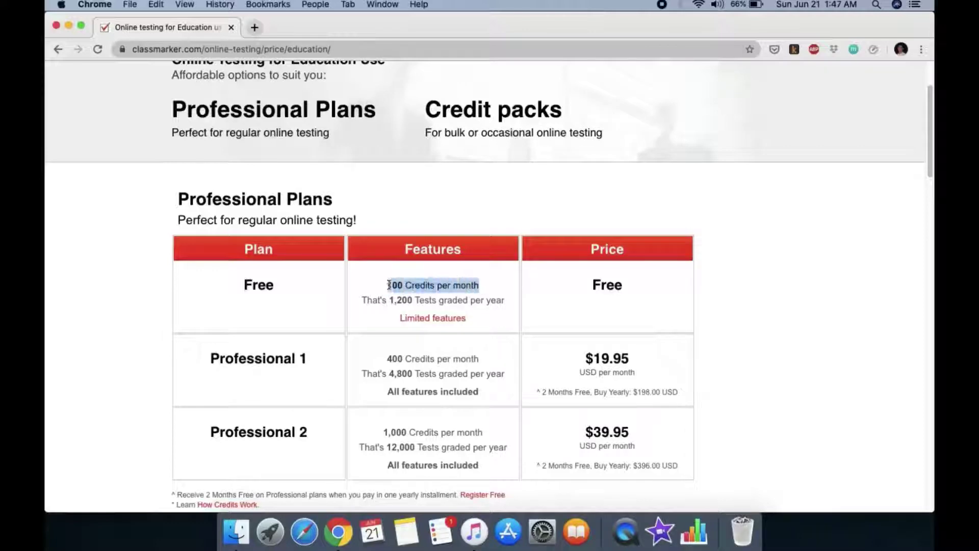
{"action": "left_click", "coordinate": [493, 288]}
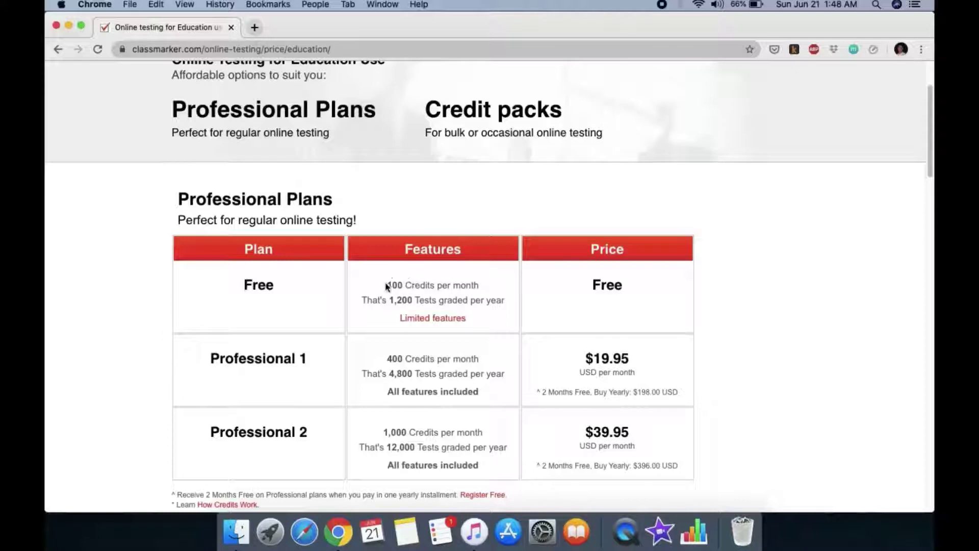
{"action": "left_click_drag", "start_coordinate": [386, 286], "coordinate": [488, 291]}
{"action": "left_click", "coordinate": [488, 285]}
{"action": "mouse_move", "coordinate": [389, 285]}
{"action": "left_mouse_down"}
{"action": "mouse_move", "coordinate": [500, 295]}
{"action": "mouse_move", "coordinate": [378, 283]}
{"action": "left_mouse_up"}
{"action": "left_click", "coordinate": [486, 294]}
{"action": "left_click", "coordinate": [489, 285]}
{"action": "scroll", "coordinate": [486, 287], "scroll_direction": "up", "scroll_amount": 1}
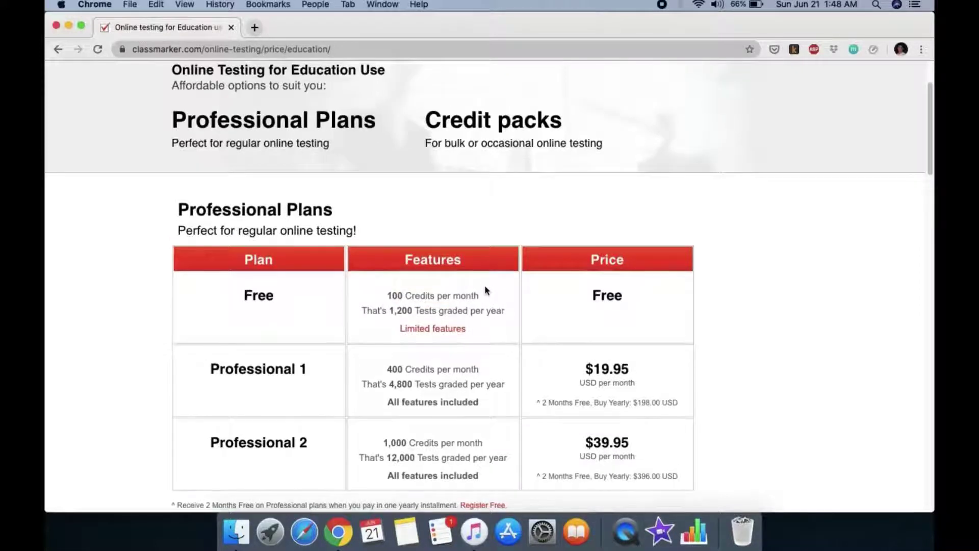
{"action": "scroll", "coordinate": [483, 291], "scroll_direction": "up", "scroll_amount": 4}
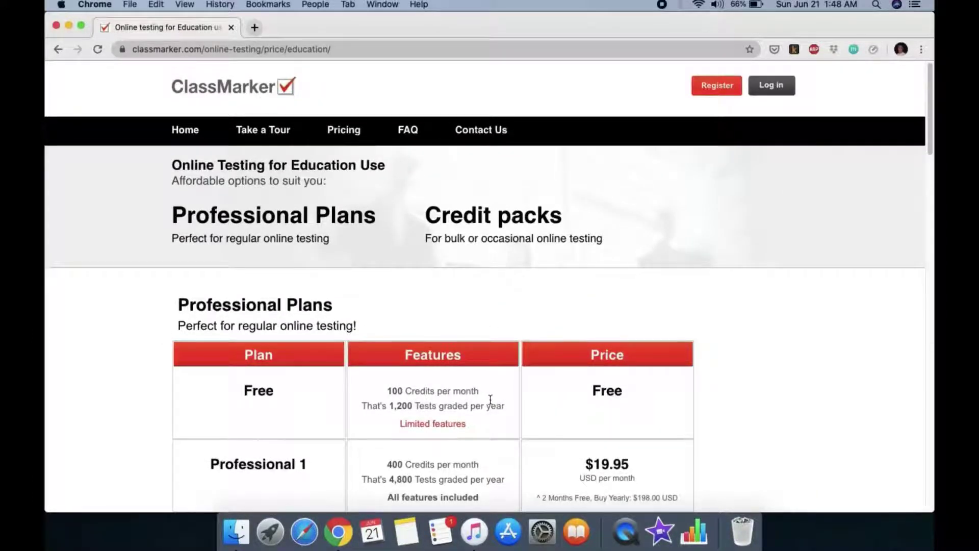
{"action": "scroll", "coordinate": [491, 400], "scroll_direction": "down", "scroll_amount": 1}
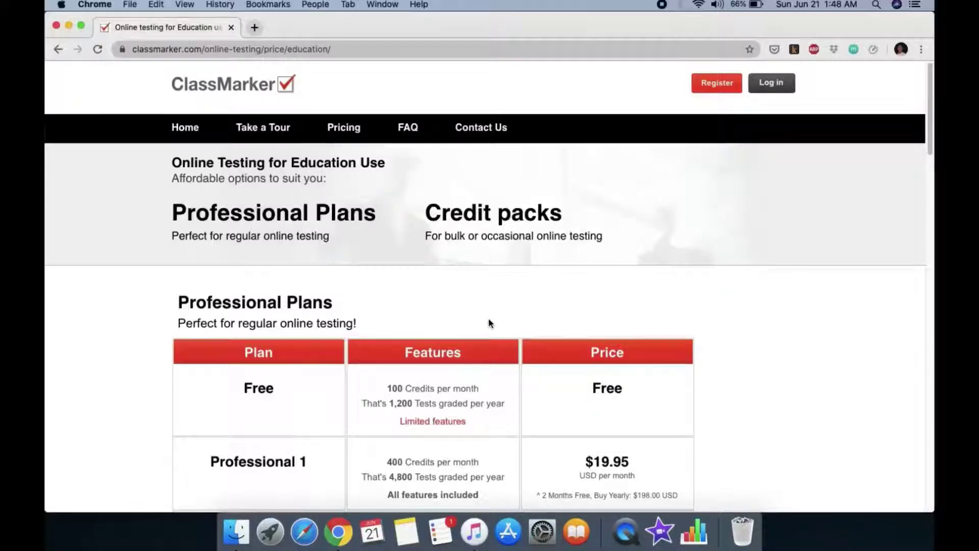
{"action": "scroll", "coordinate": [489, 323], "scroll_direction": "down", "scroll_amount": 1}
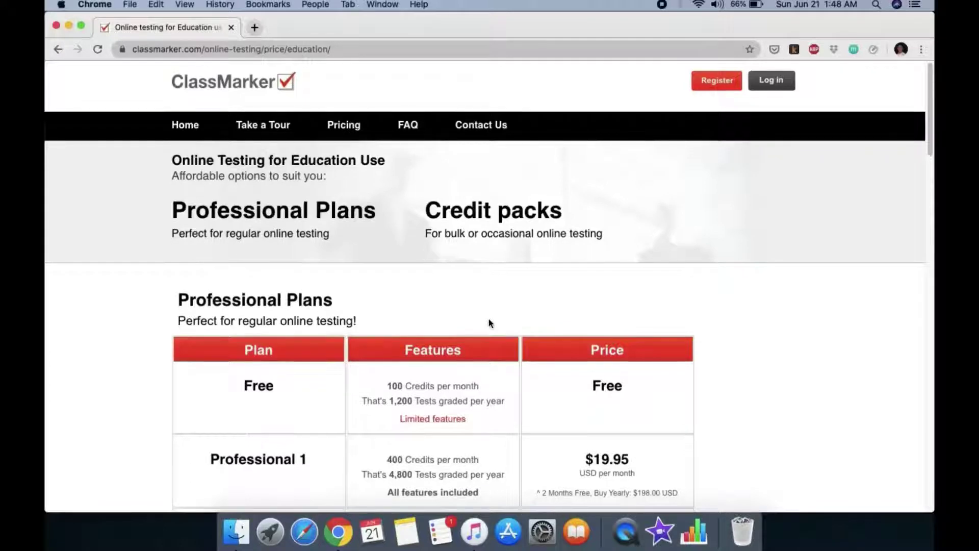
{"action": "scroll", "coordinate": [490, 322], "scroll_direction": "down", "scroll_amount": 1}
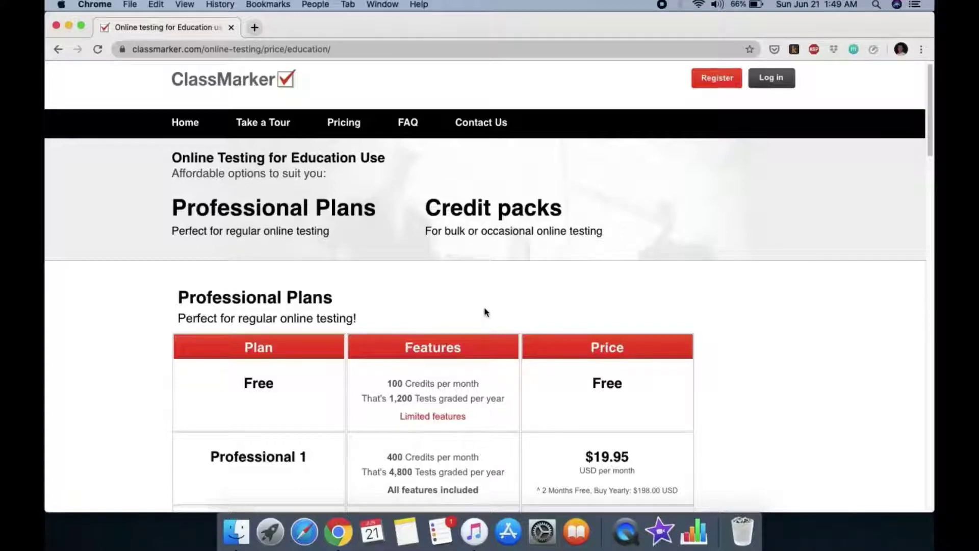
{"action": "scroll", "coordinate": [486, 312], "scroll_direction": "down", "scroll_amount": 1}
{"action": "scroll", "coordinate": [491, 301], "scroll_direction": "down", "scroll_amount": 1}
{"action": "scroll", "coordinate": [490, 299], "scroll_direction": "up", "scroll_amount": 2}
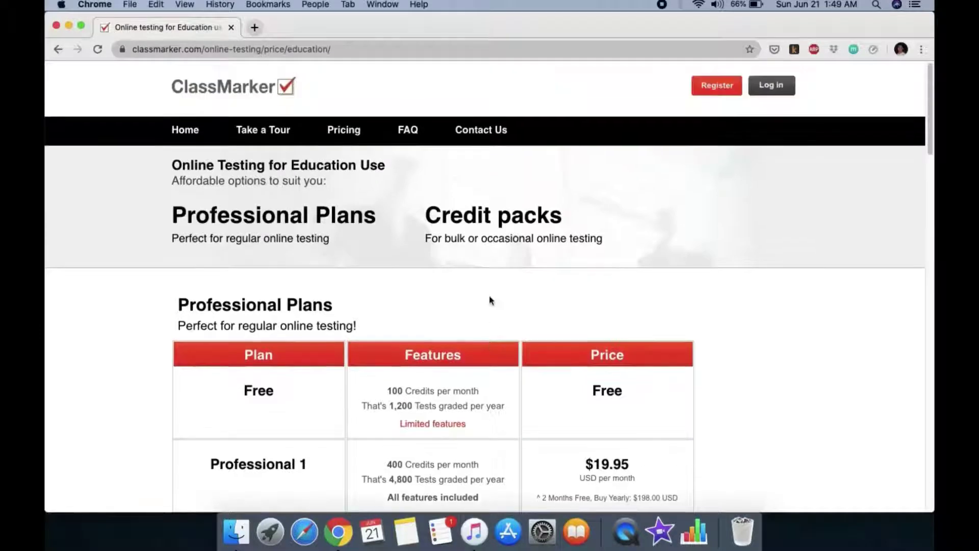
Log in with the saved credentials to reach the Dashboard showing Biology 1 midterms
{"action": "left_click", "coordinate": [719, 90]}
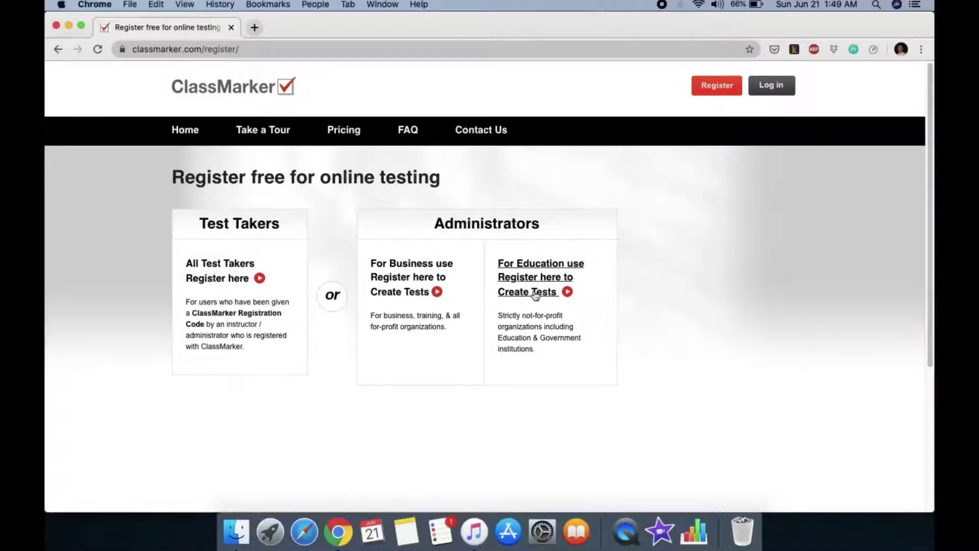
{"action": "left_click", "coordinate": [781, 93]}
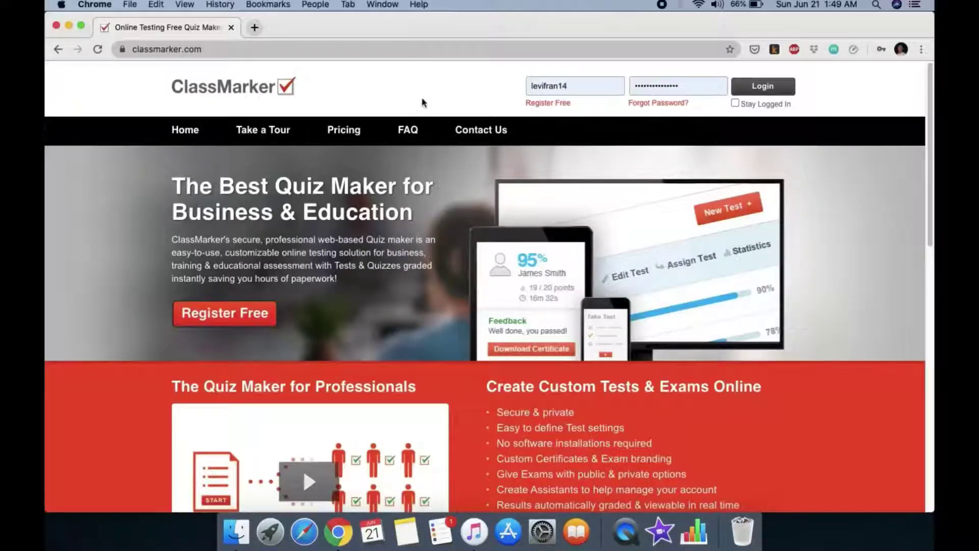
{"action": "left_click", "coordinate": [764, 87]}
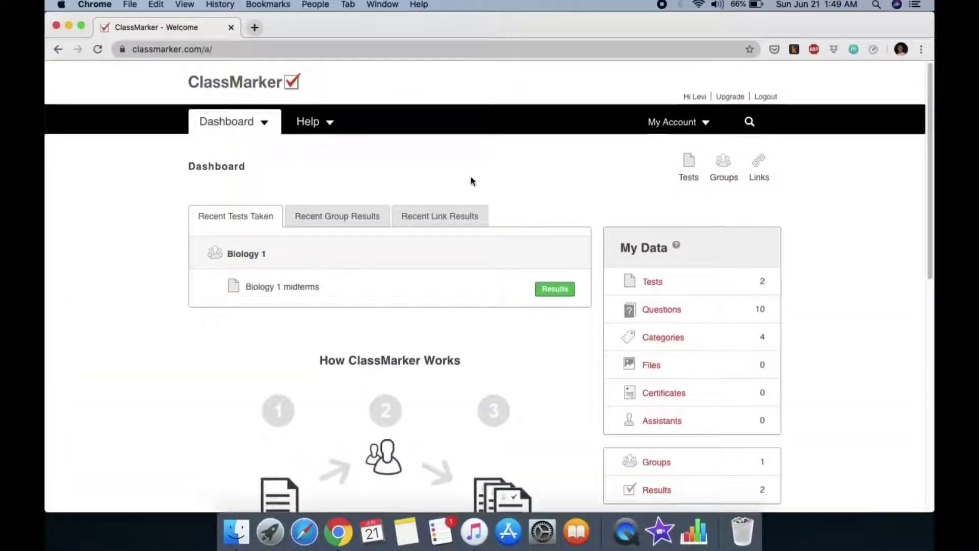
{"action": "scroll", "coordinate": [486, 186], "scroll_direction": "down", "scroll_amount": 5}
{"action": "scroll", "coordinate": [483, 184], "scroll_direction": "up", "scroll_amount": 5}
{"action": "left_click", "coordinate": [543, 295]}
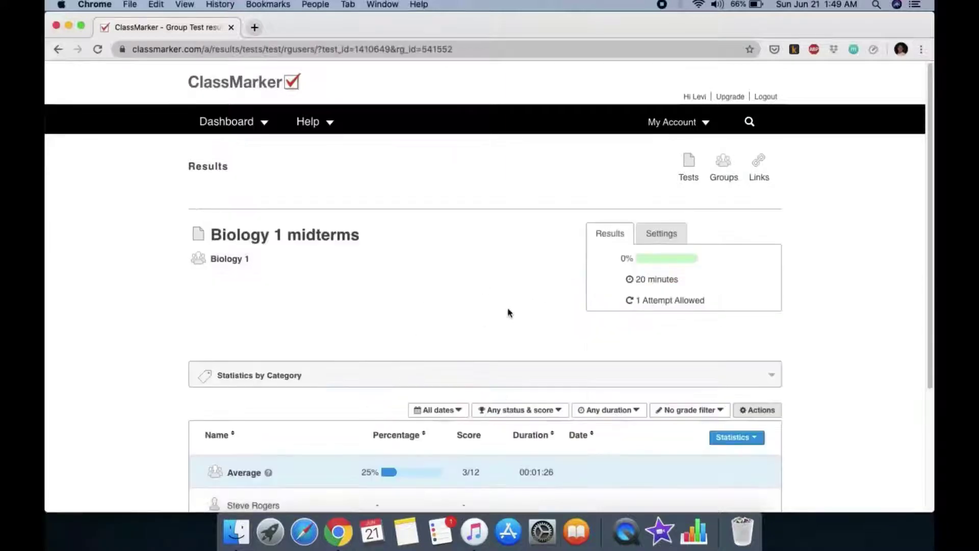
{"action": "scroll", "coordinate": [470, 333], "scroll_direction": "down", "scroll_amount": 2}
{"action": "scroll", "coordinate": [470, 333], "scroll_direction": "down", "scroll_amount": 1}
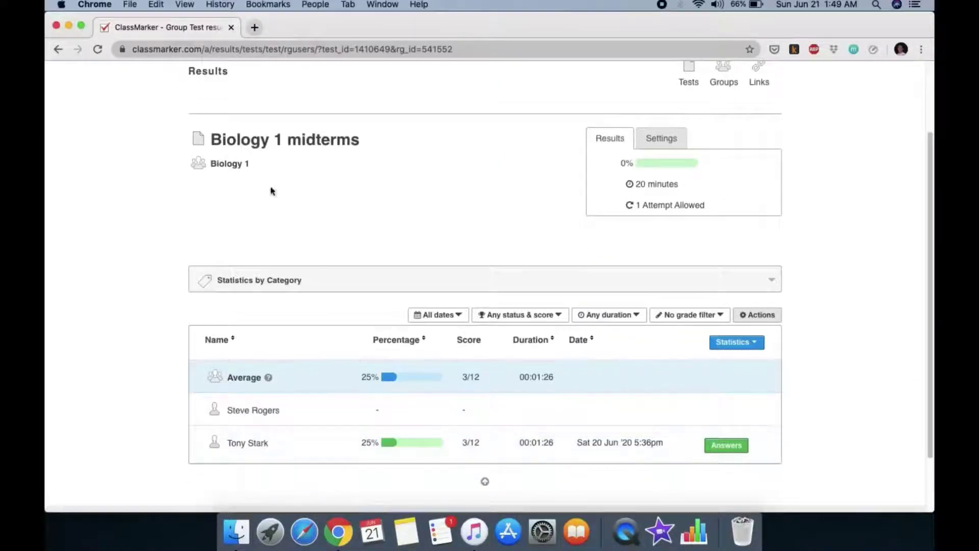
{"action": "left_click", "coordinate": [58, 50]}
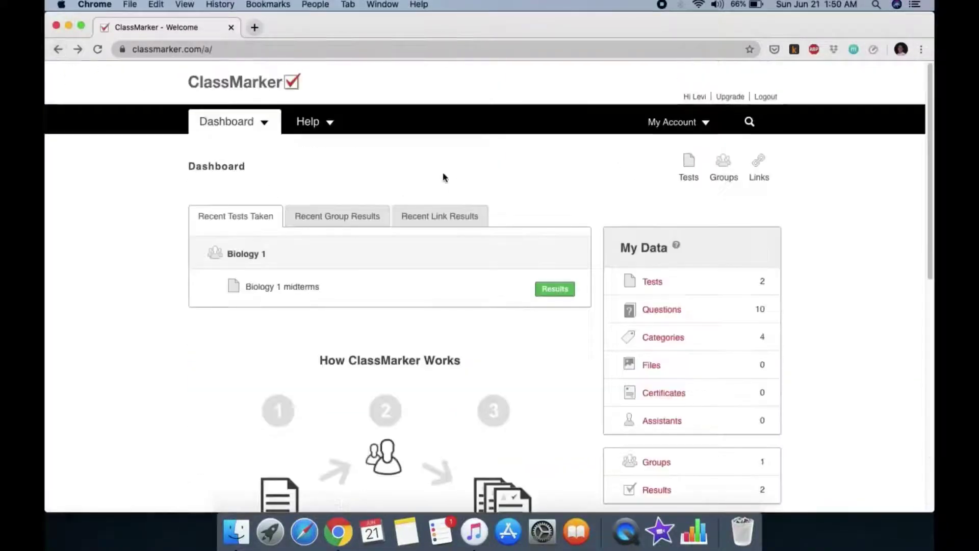
Create a group named 'Biology 2' and return to the Groups list, expanding Biology 1
{"action": "left_click", "coordinate": [726, 179]}
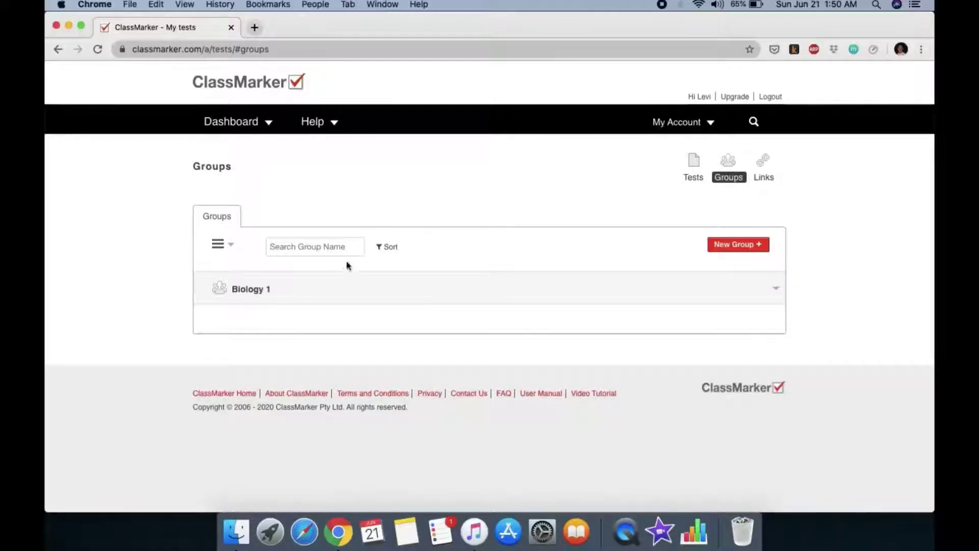
{"action": "left_click", "coordinate": [738, 244]}
{"action": "left_click", "coordinate": [358, 234]}
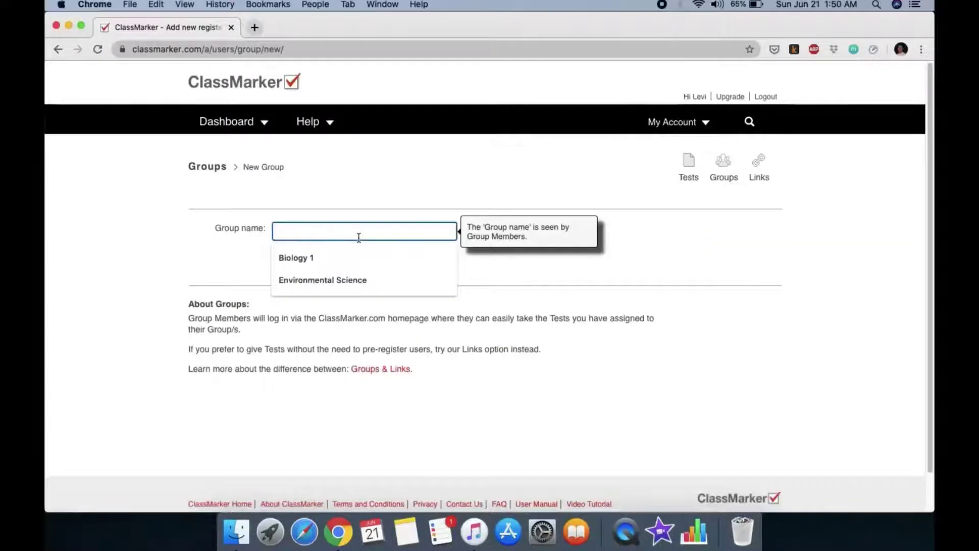
{"action": "type", "text": "B"}
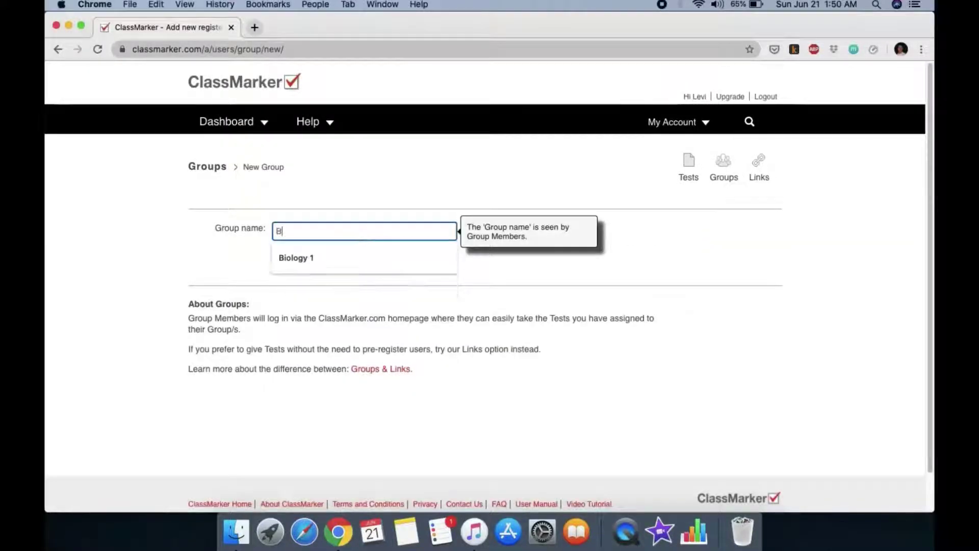
{"action": "type", "text": "iology 2"}
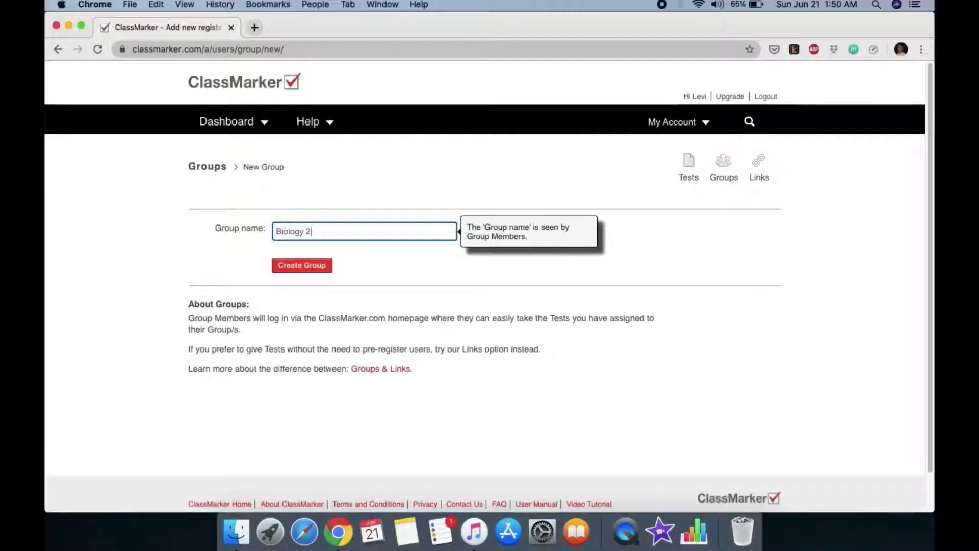
{"action": "left_click", "coordinate": [300, 268]}
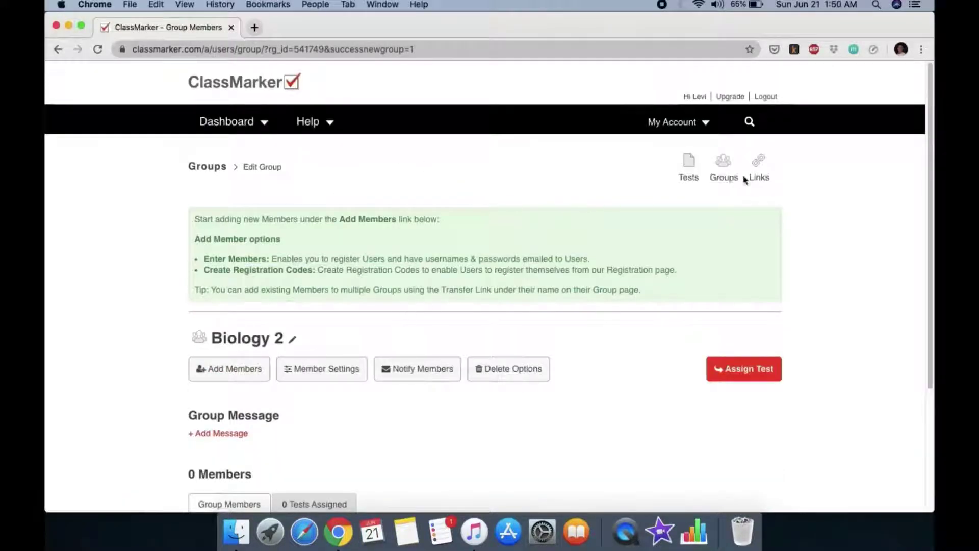
{"action": "left_click", "coordinate": [724, 164]}
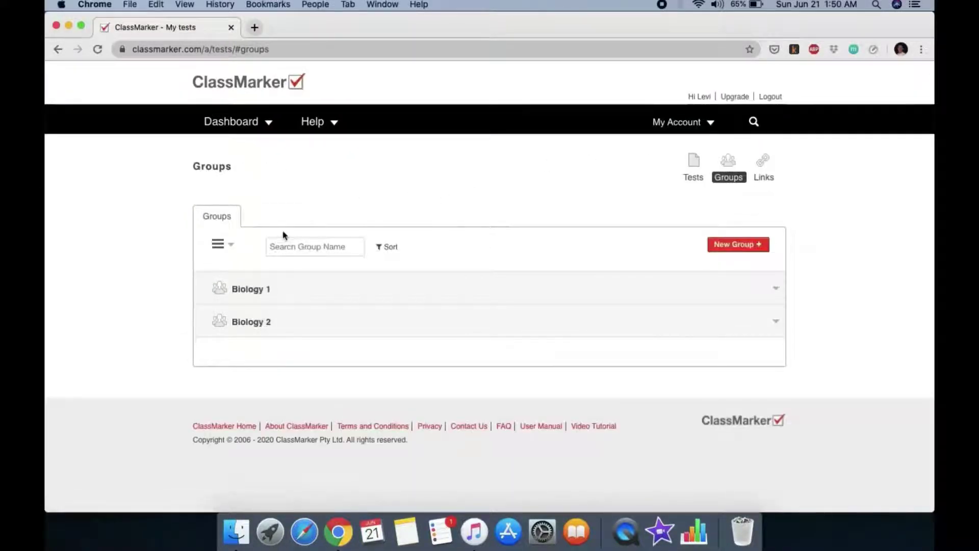
{"action": "left_click", "coordinate": [261, 290]}
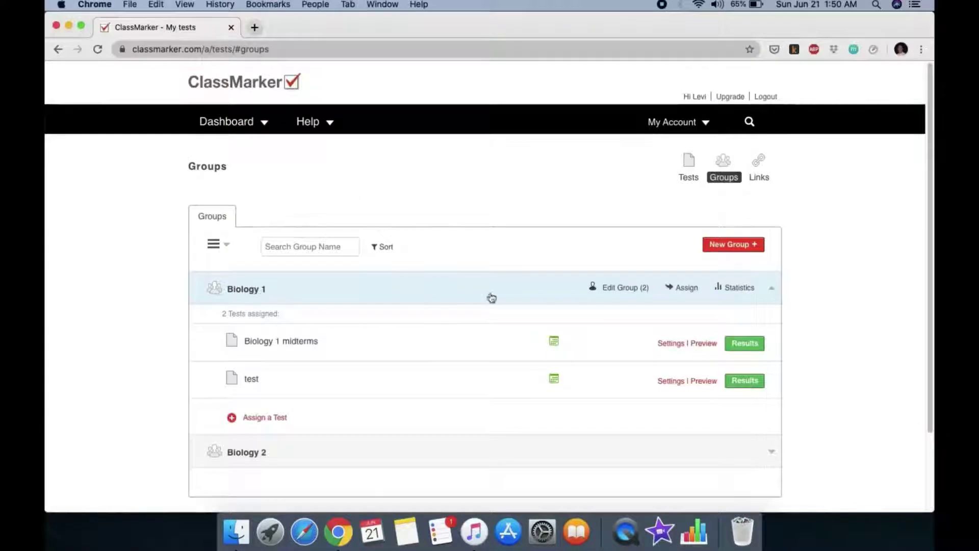
Open the Biology 1 group page and bring up its Add Members options
{"action": "left_click", "coordinate": [624, 290]}
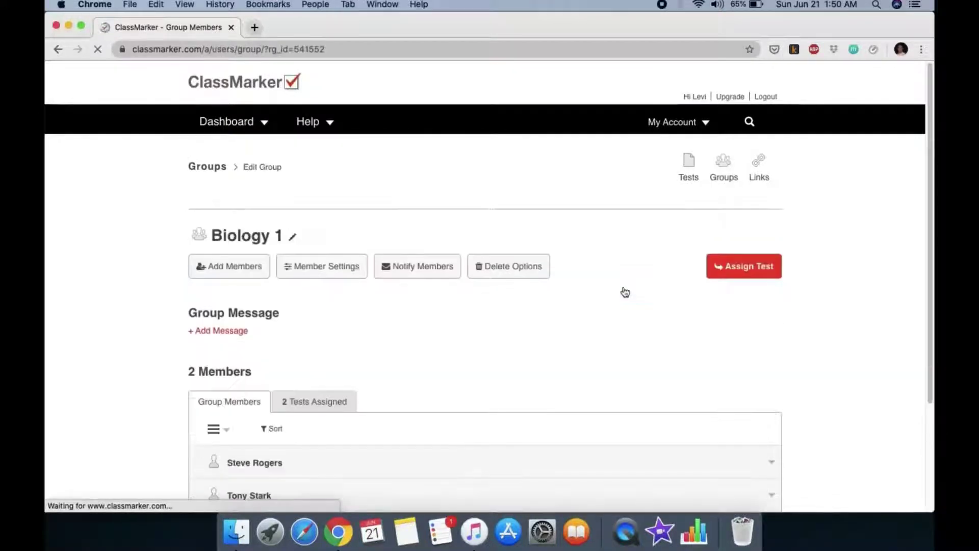
{"action": "scroll", "coordinate": [427, 337], "scroll_direction": "down", "scroll_amount": 3}
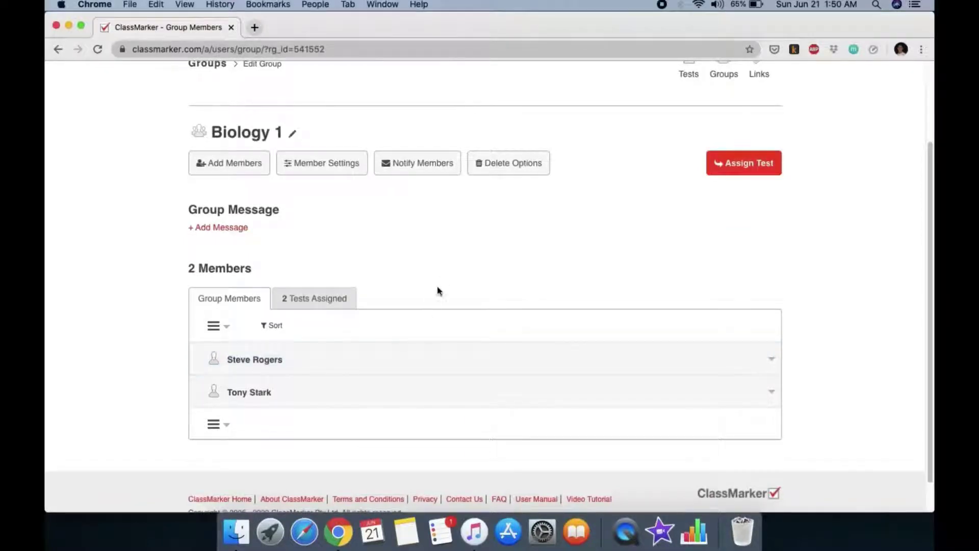
{"action": "scroll", "coordinate": [463, 278], "scroll_direction": "down", "scroll_amount": 1}
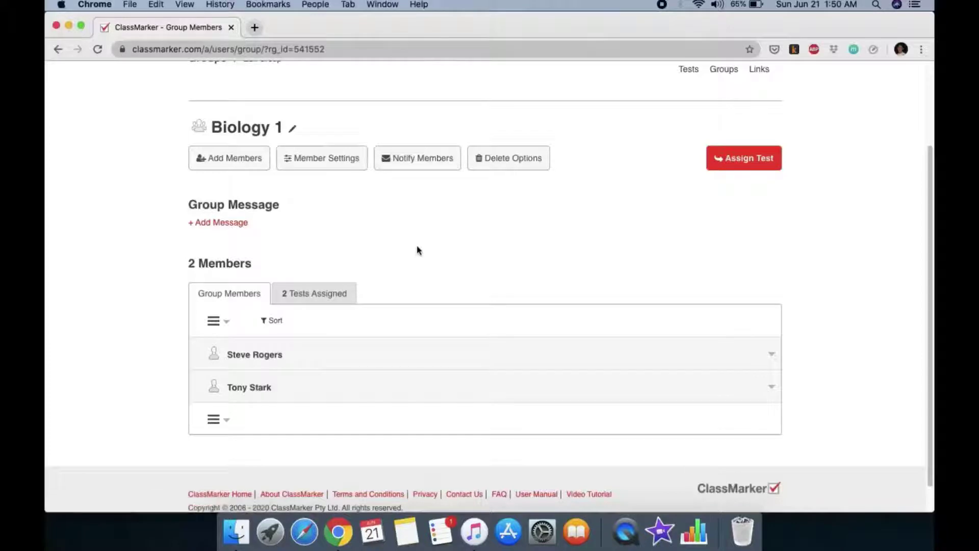
{"action": "scroll", "coordinate": [417, 250], "scroll_direction": "down", "scroll_amount": 1}
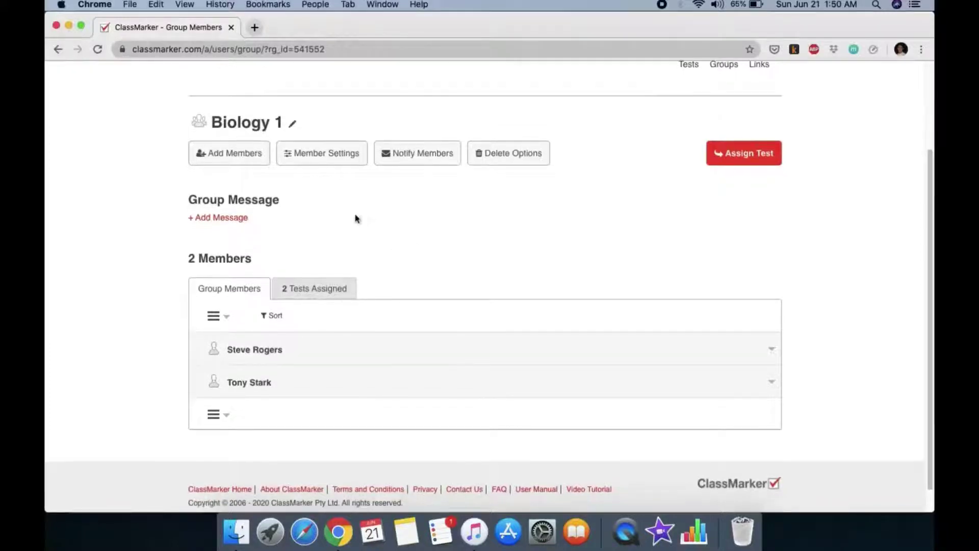
{"action": "left_click", "coordinate": [242, 159]}
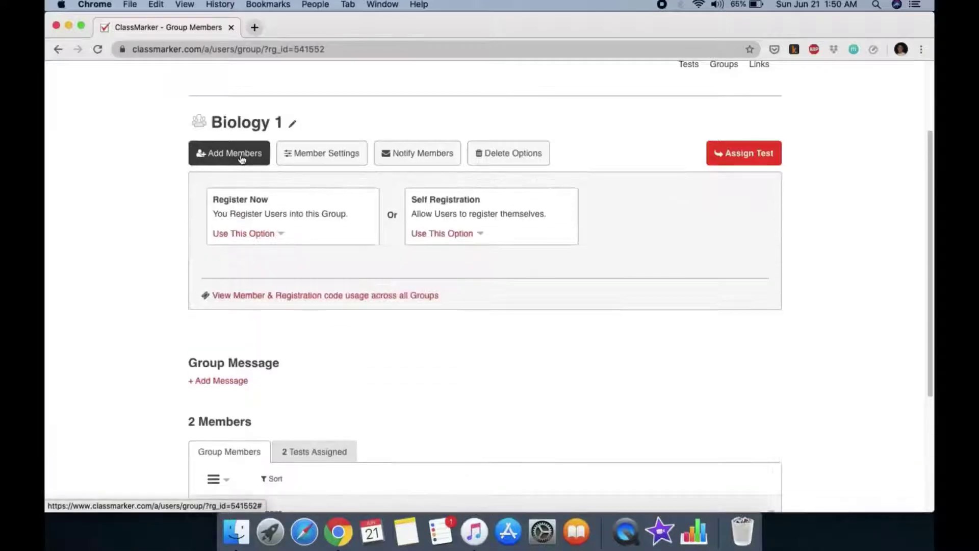
Choose Register Now for Biology 1 with name order 'Last name, First name, email'
{"action": "left_click", "coordinate": [274, 235]}
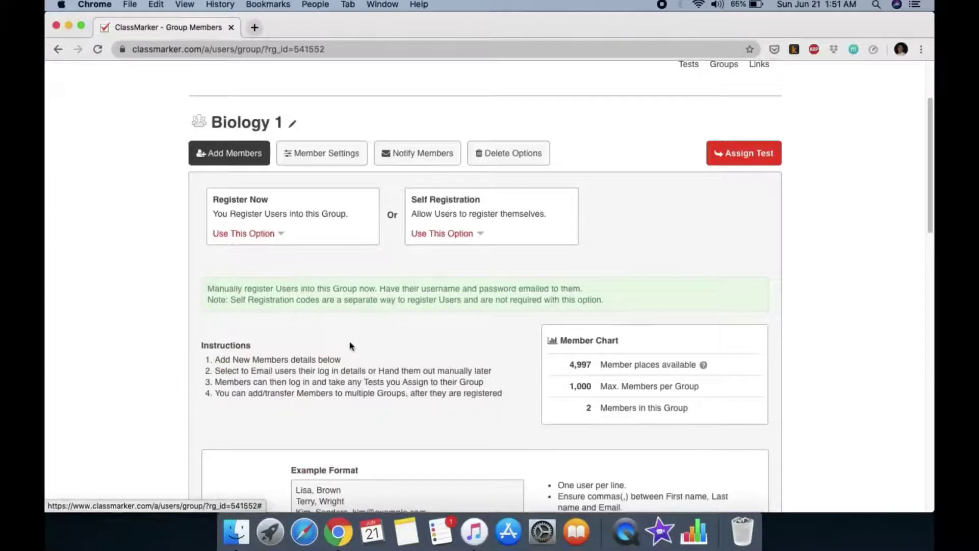
{"action": "scroll", "coordinate": [349, 346], "scroll_direction": "down", "scroll_amount": 2}
{"action": "scroll", "coordinate": [349, 346], "scroll_direction": "down", "scroll_amount": 1}
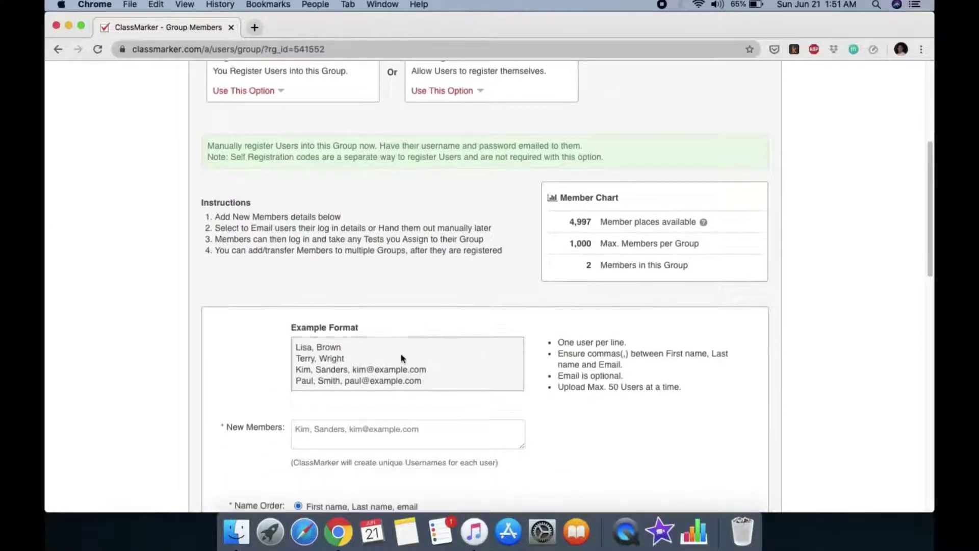
{"action": "scroll", "coordinate": [402, 355], "scroll_direction": "down", "scroll_amount": 1}
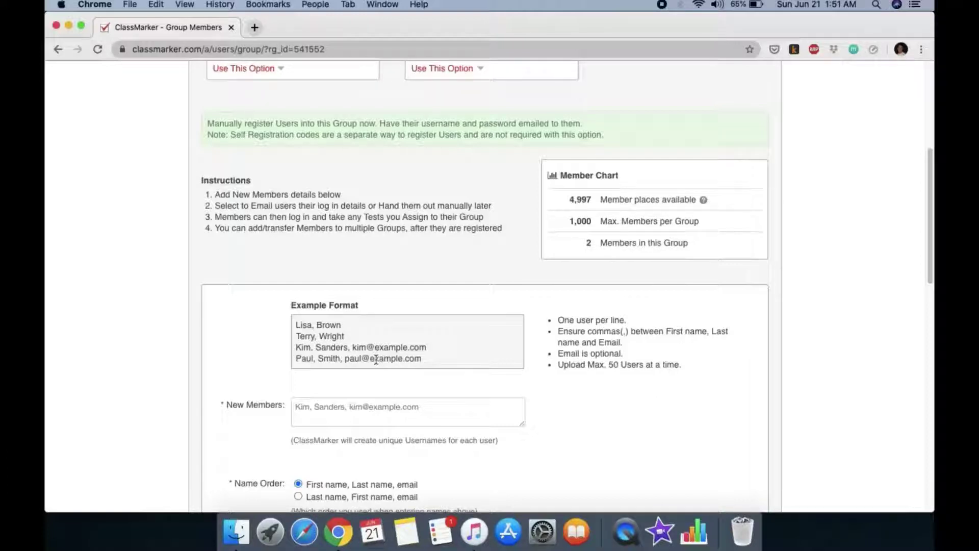
{"action": "scroll", "coordinate": [396, 398], "scroll_direction": "down", "scroll_amount": 3}
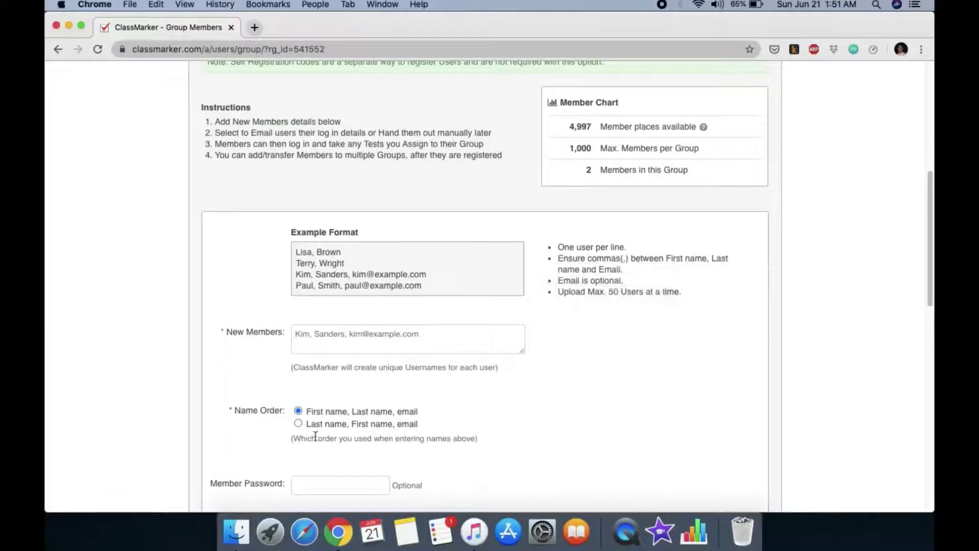
{"action": "left_click", "coordinate": [298, 424]}
{"action": "scroll", "coordinate": [371, 351], "scroll_direction": "down", "scroll_amount": 1}
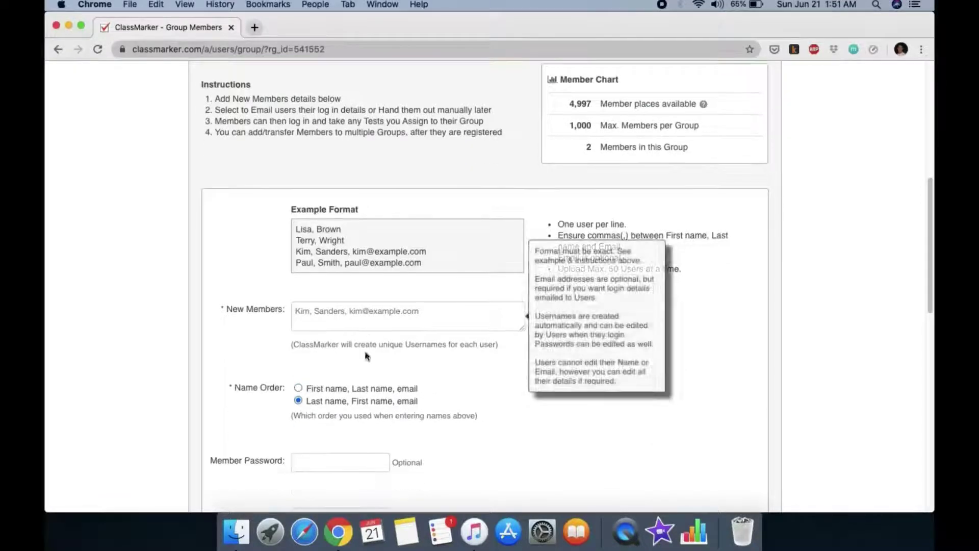
{"action": "left_click", "coordinate": [326, 311]}
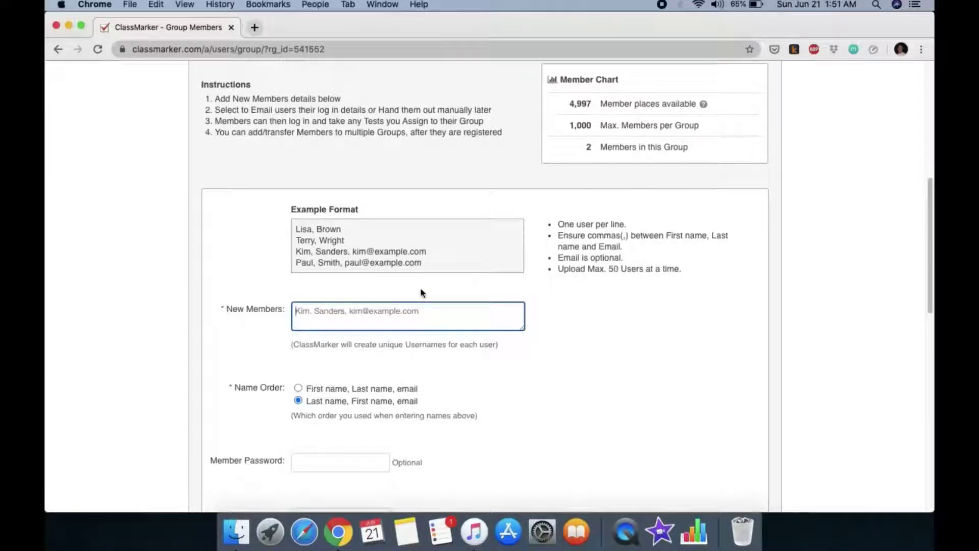
Enter the new member's last name, first name and e-mail, comma-separated, in New Members
{"action": "type", "text": "Odins"}
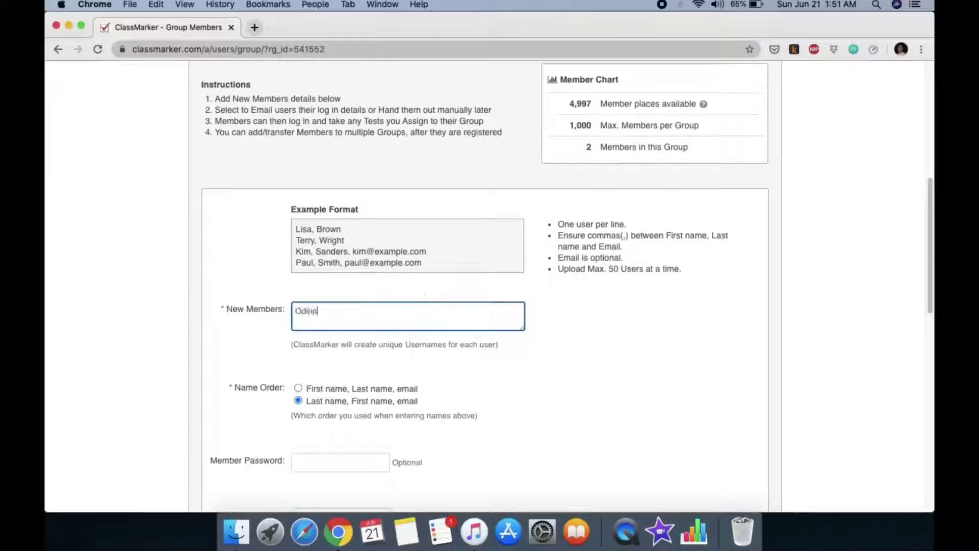
{"action": "type", "text": "on"}
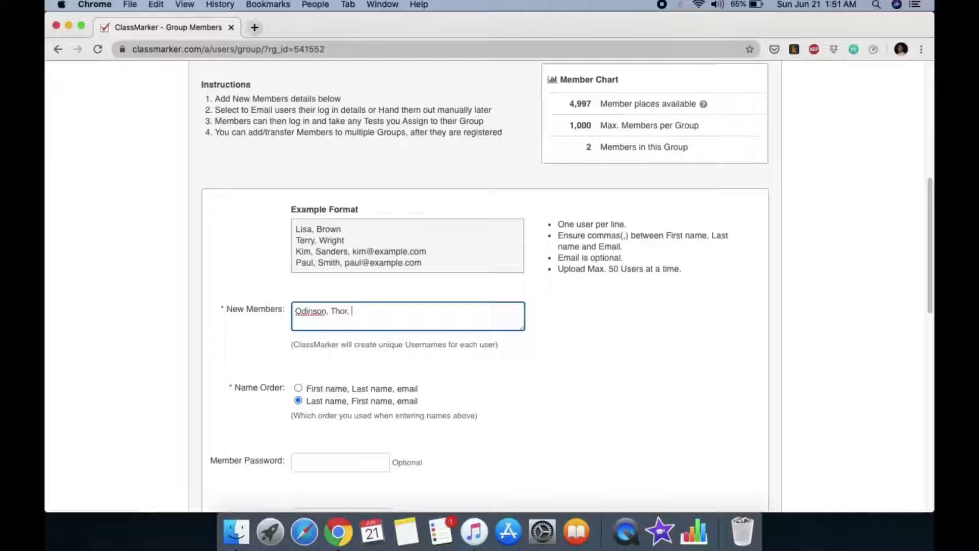
{"action": "type", "text": ", Thor, "}
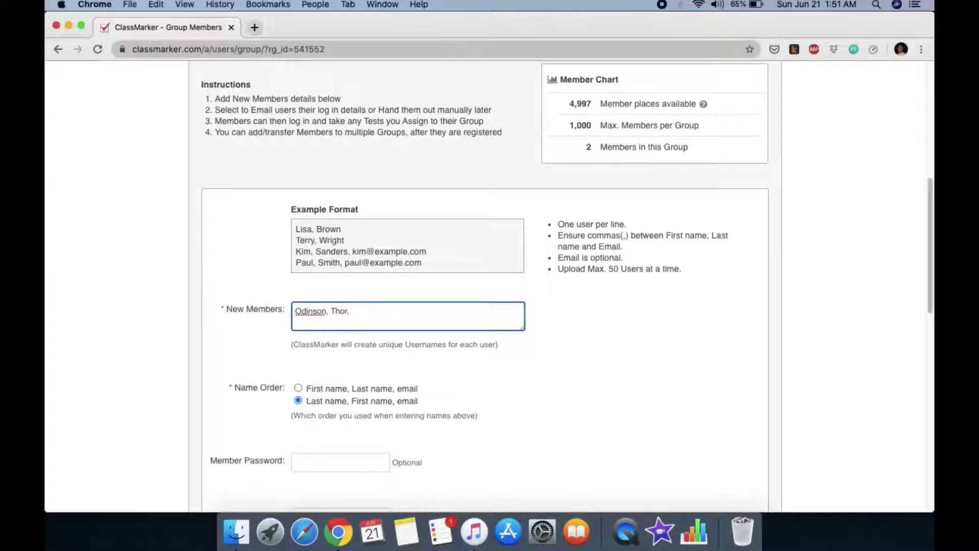
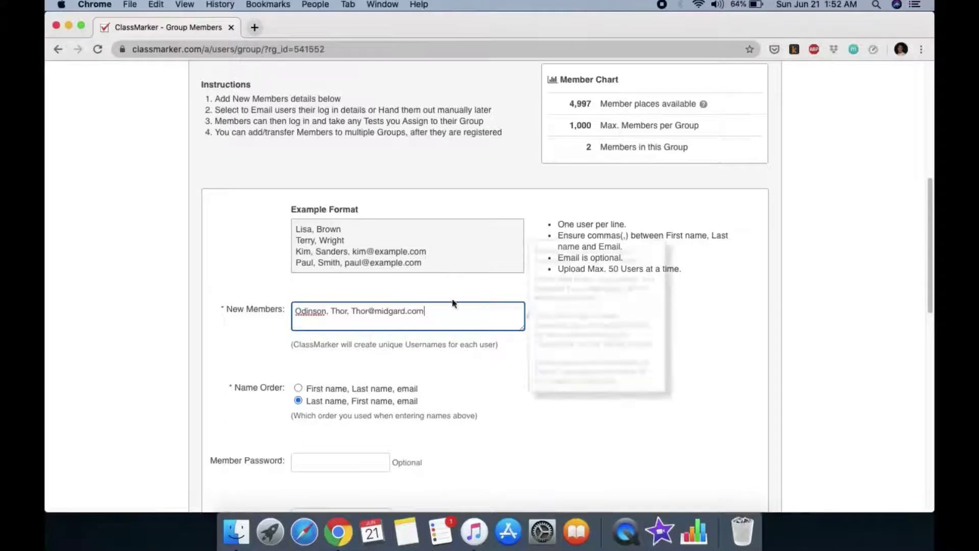
{"action": "scroll", "coordinate": [538, 365], "scroll_direction": "down", "scroll_amount": 5}
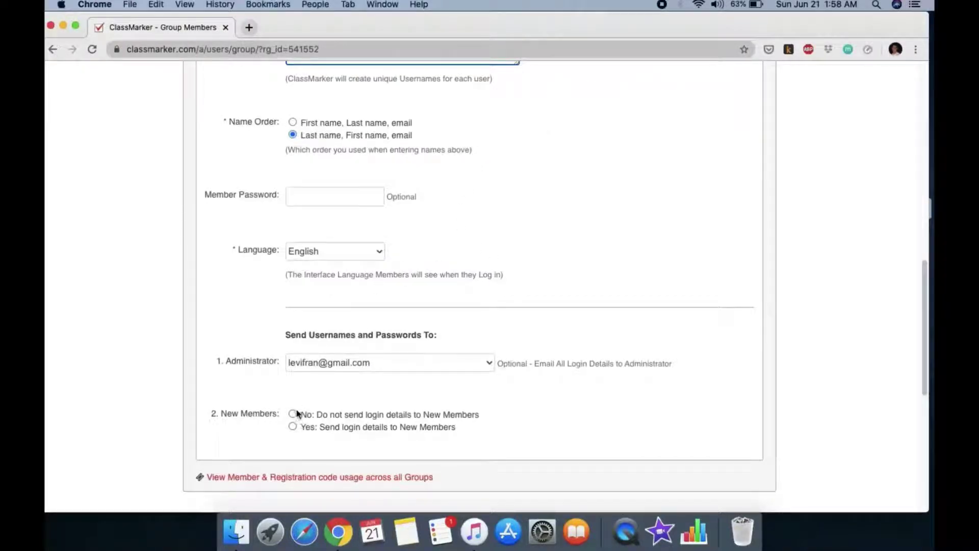
Choose 'Yes: Send login details to New Members'
{"action": "left_click", "coordinate": [293, 427]}
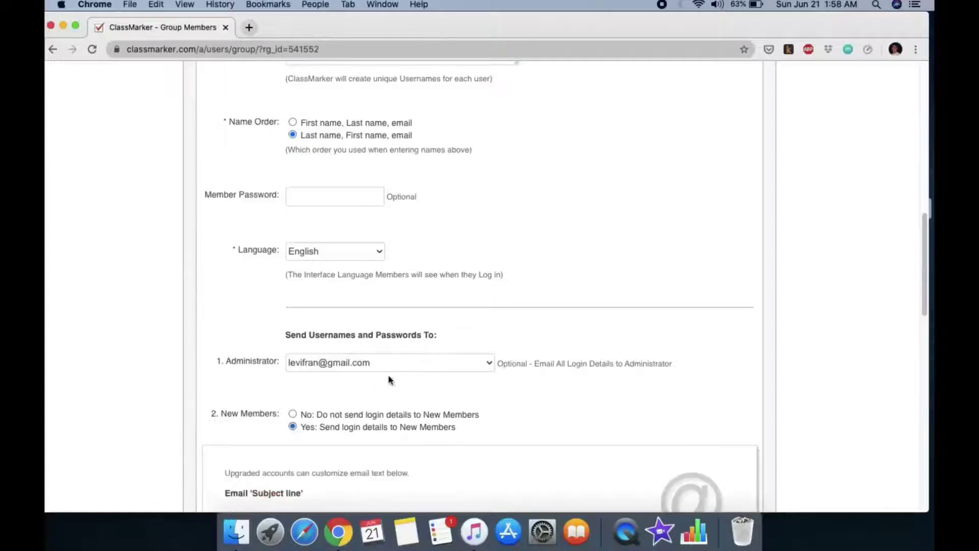
{"action": "scroll", "coordinate": [464, 372], "scroll_direction": "down", "scroll_amount": 5}
{"action": "scroll", "coordinate": [465, 375], "scroll_direction": "down", "scroll_amount": 4}
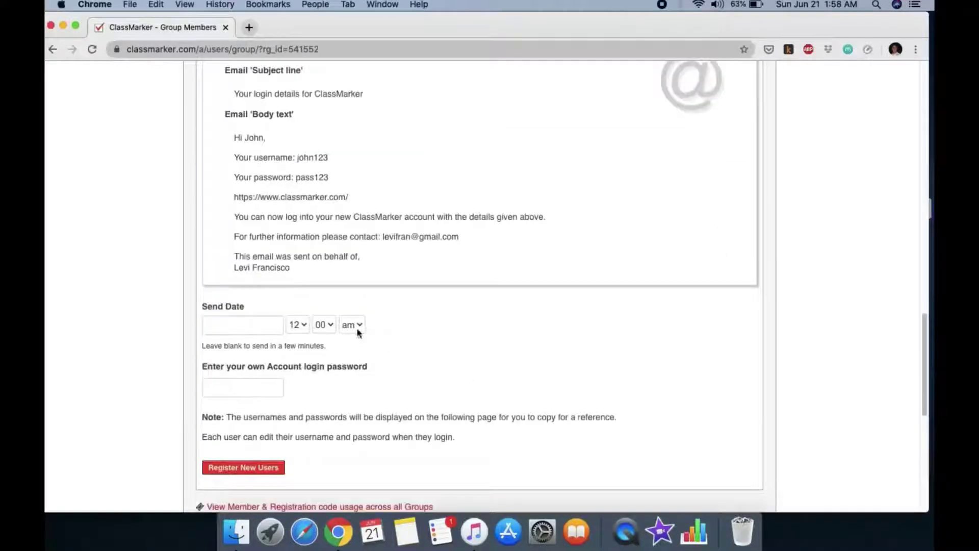
{"action": "scroll", "coordinate": [438, 327], "scroll_direction": "down", "scroll_amount": 1}
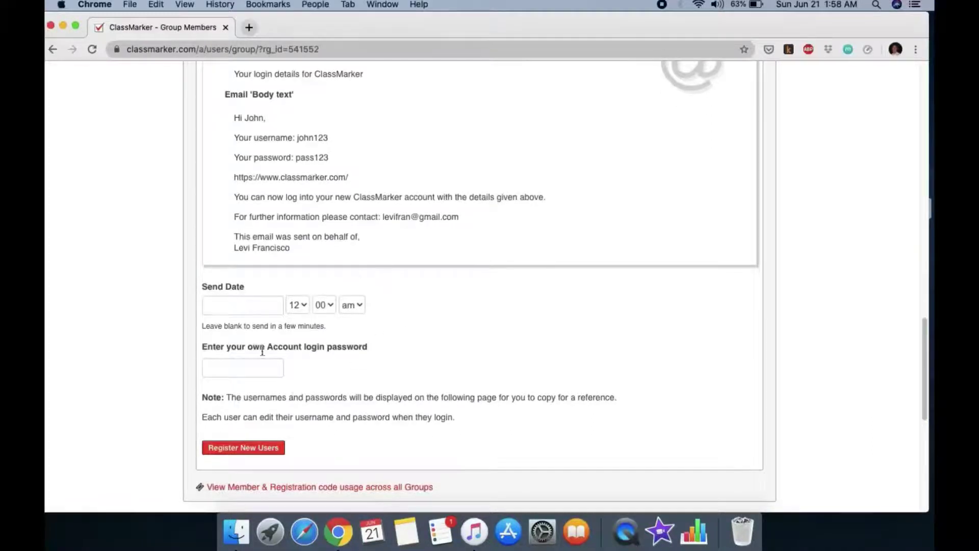
From the account password field, open Chrome's list of saved passwords
{"action": "left_click", "coordinate": [247, 368]}
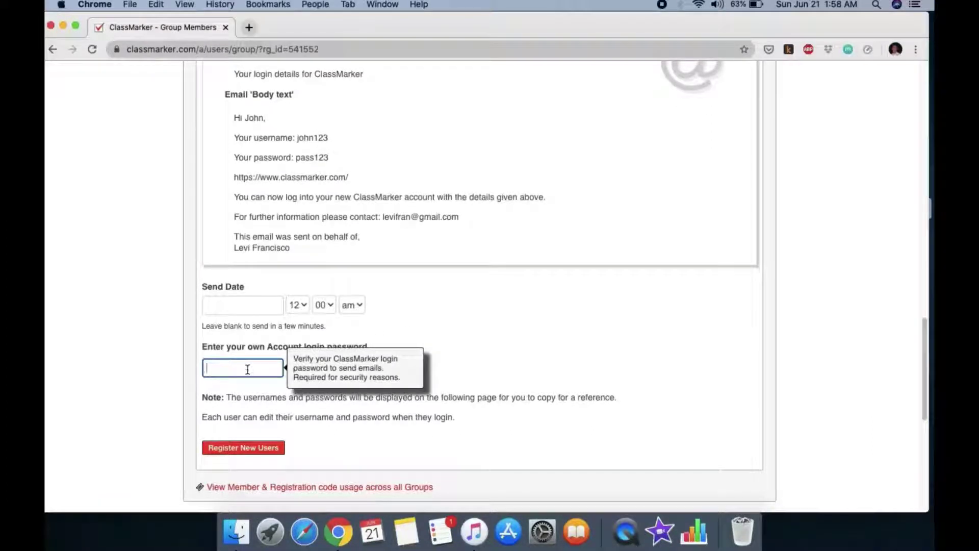
{"action": "scroll", "coordinate": [298, 372], "scroll_direction": "down", "scroll_amount": 1}
{"action": "right_click", "coordinate": [260, 346]}
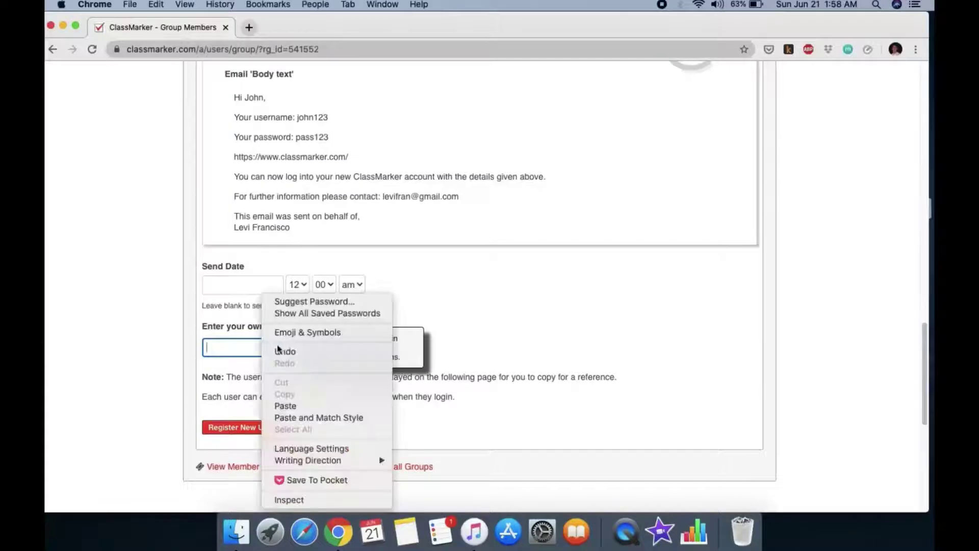
{"action": "left_click", "coordinate": [313, 315]}
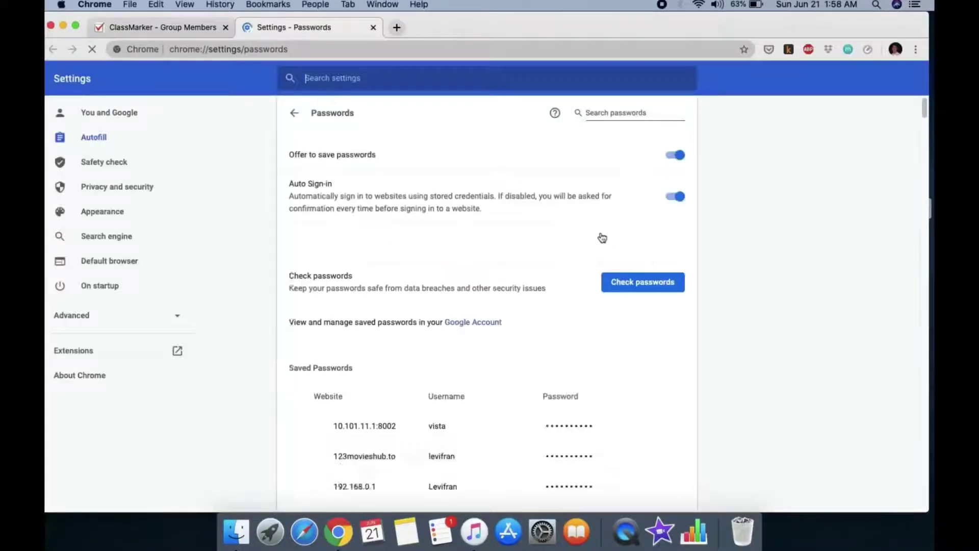
Copy the saved classmarker.com password, authorising it with the computer's password
{"action": "scroll", "coordinate": [607, 365], "scroll_direction": "down", "scroll_amount": 10}
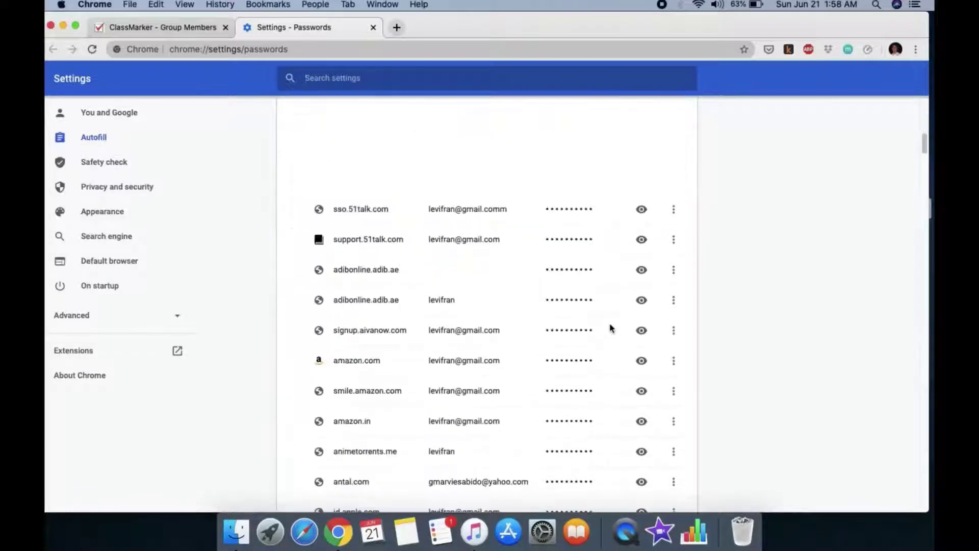
{"action": "scroll", "coordinate": [573, 321], "scroll_direction": "down", "scroll_amount": 5}
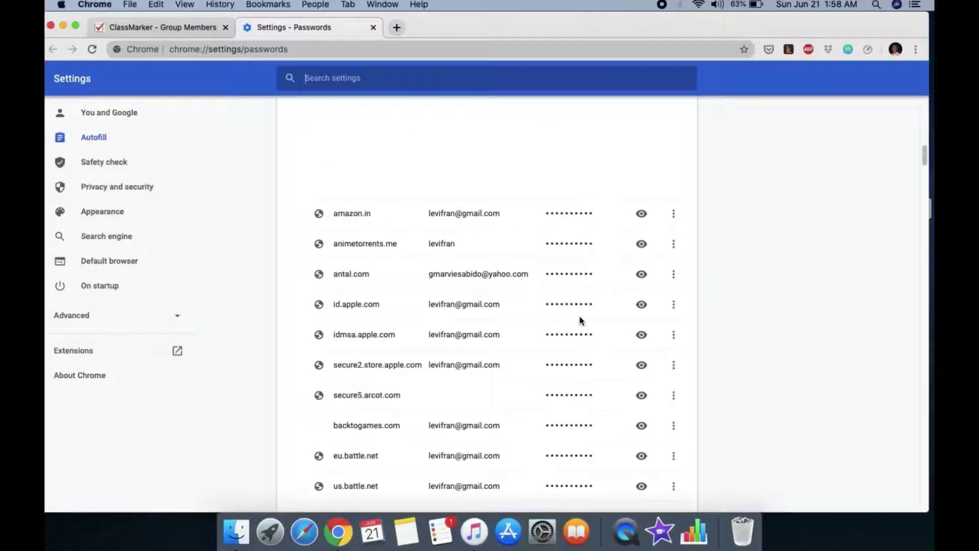
{"action": "scroll", "coordinate": [580, 321], "scroll_direction": "up", "scroll_amount": 3}
{"action": "scroll", "coordinate": [581, 321], "scroll_direction": "down", "scroll_amount": 10}
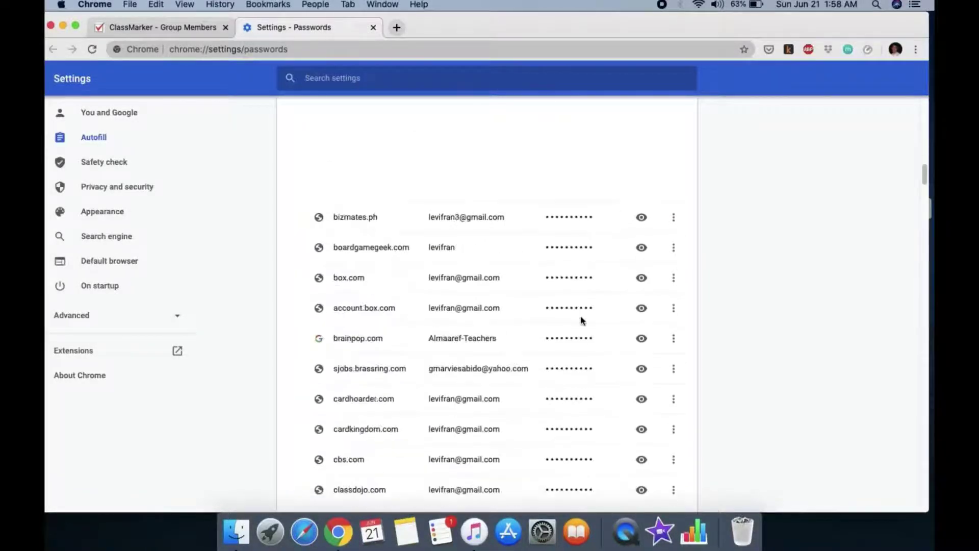
{"action": "scroll", "coordinate": [582, 320], "scroll_direction": "down", "scroll_amount": 3}
{"action": "scroll", "coordinate": [582, 320], "scroll_direction": "down", "scroll_amount": 1}
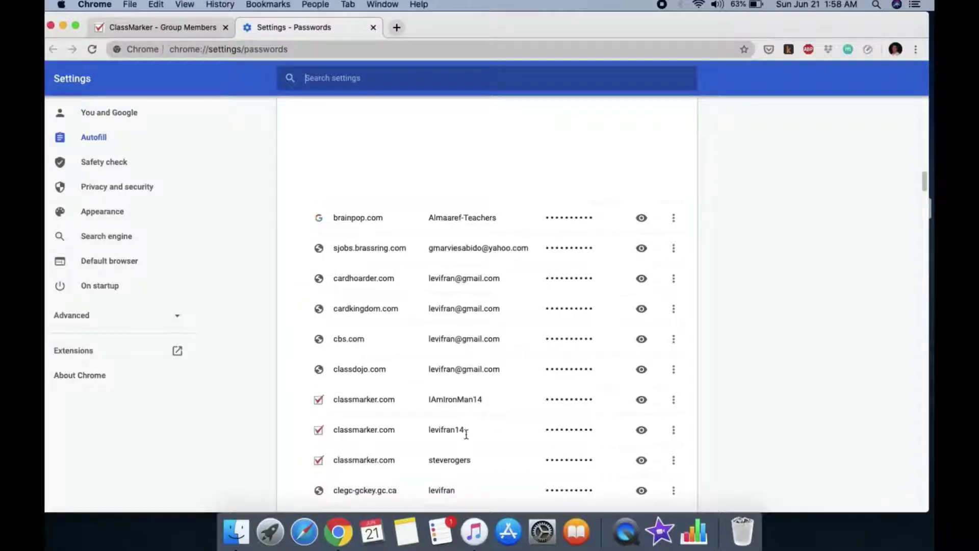
{"action": "left_click", "coordinate": [674, 430]}
{"action": "left_click", "coordinate": [670, 434]}
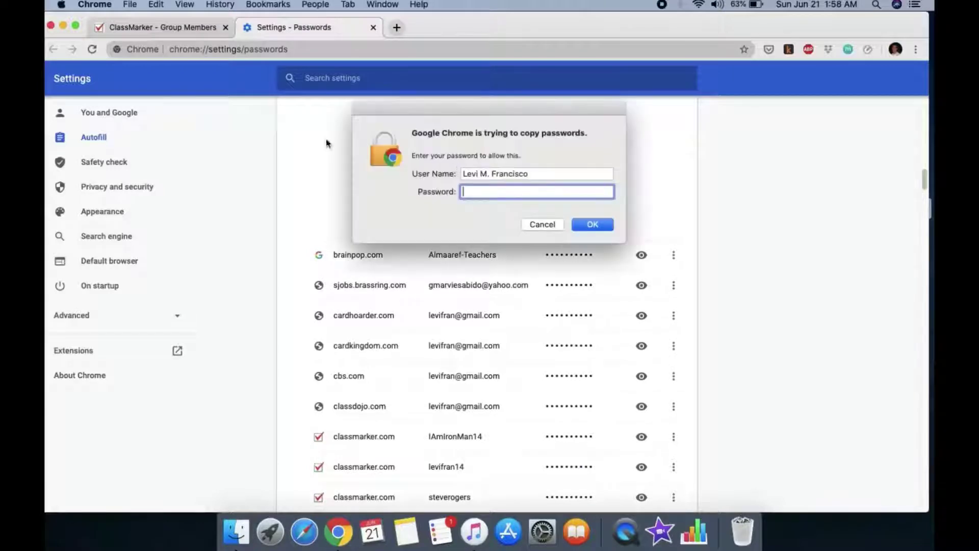
{"action": "type", "text": "•••"}
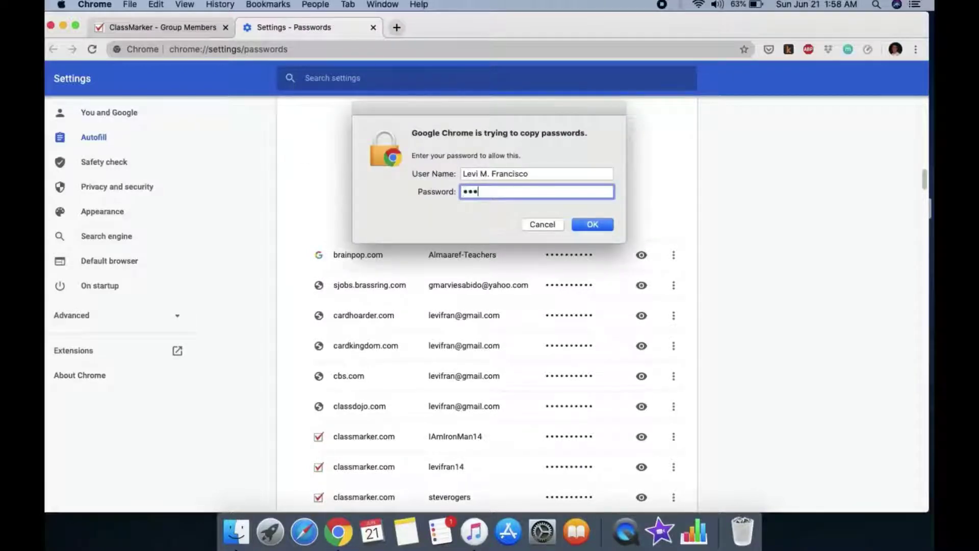
{"action": "type", "text": "•••••••••"}
{"action": "left_click", "coordinate": [593, 225]}
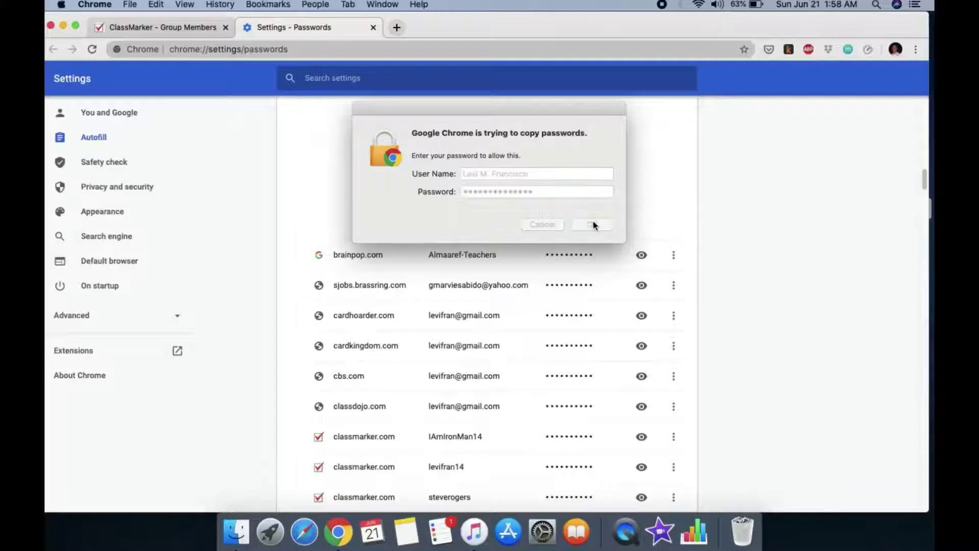
Paste the account password, clear the autofilled Send Date, and register the new member
{"action": "left_click", "coordinate": [183, 28]}
{"action": "right_click", "coordinate": [252, 347]}
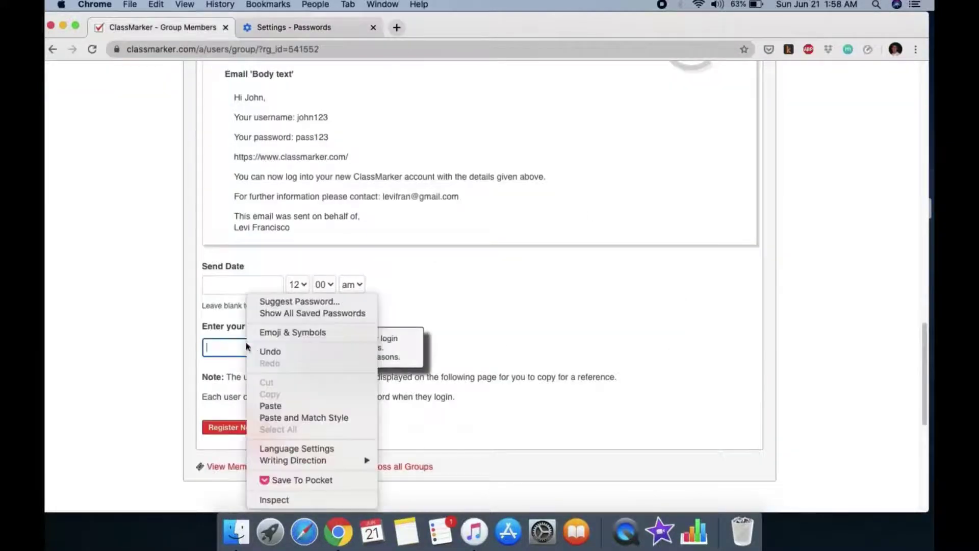
{"action": "left_click", "coordinate": [263, 404]}
{"action": "left_click", "coordinate": [243, 284]}
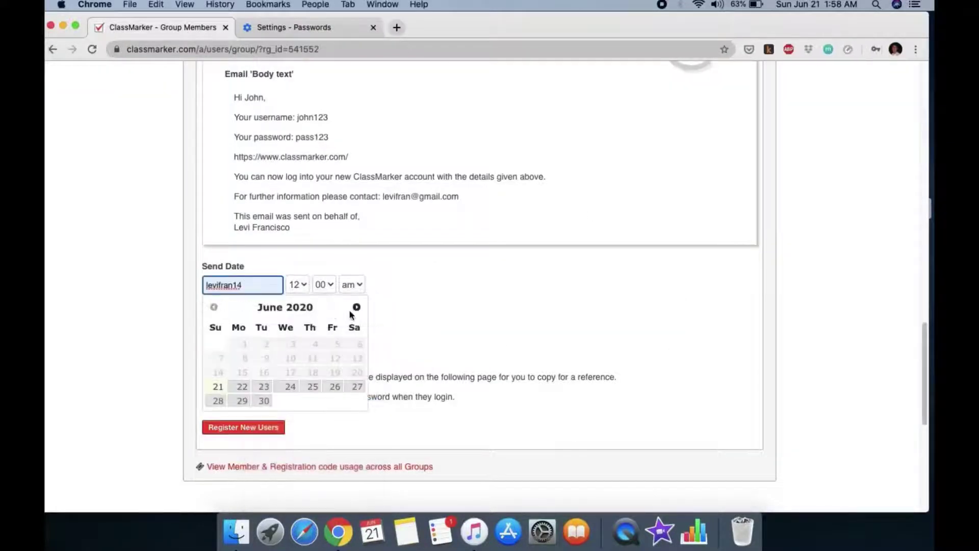
{"action": "left_click", "coordinate": [461, 317]}
{"action": "double_click", "coordinate": [258, 284]}
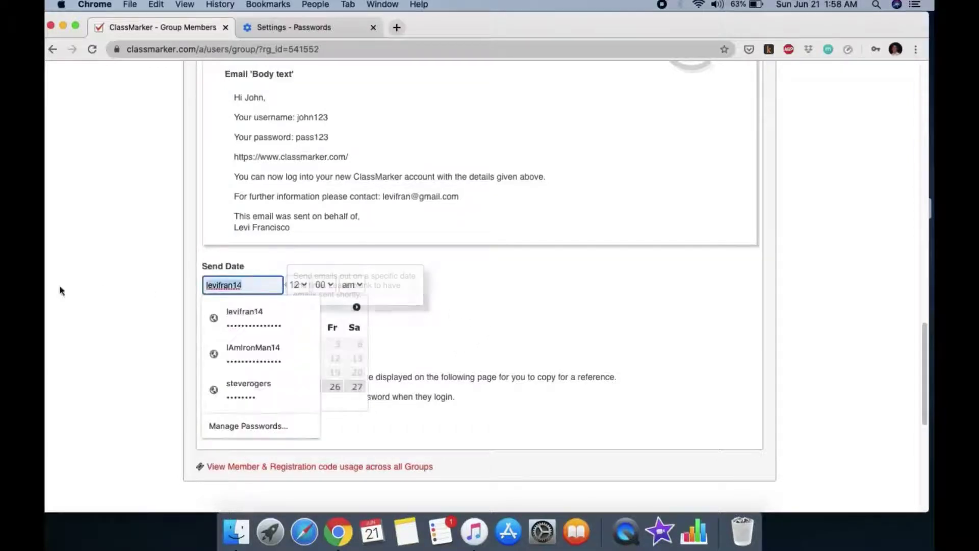
{"action": "key", "text": "BackSpace"}
{"action": "left_click", "coordinate": [450, 308]}
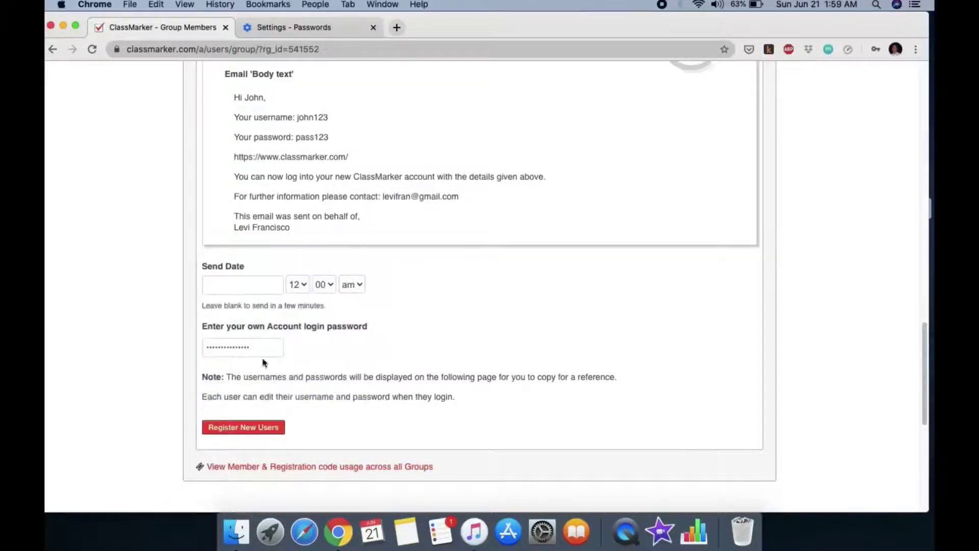
{"action": "left_click", "coordinate": [247, 431]}
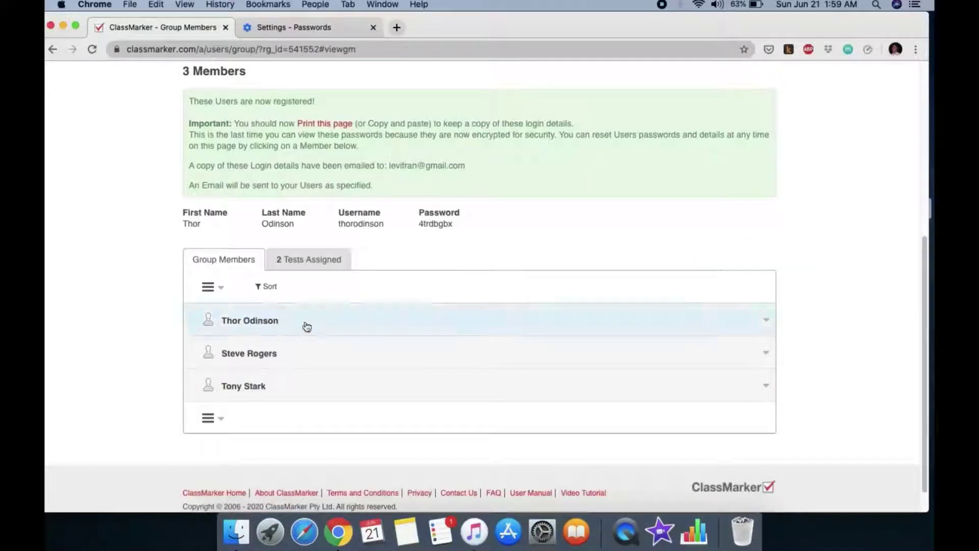
Select and copy the new member's generated password from the login details
{"action": "left_click", "coordinate": [765, 323]}
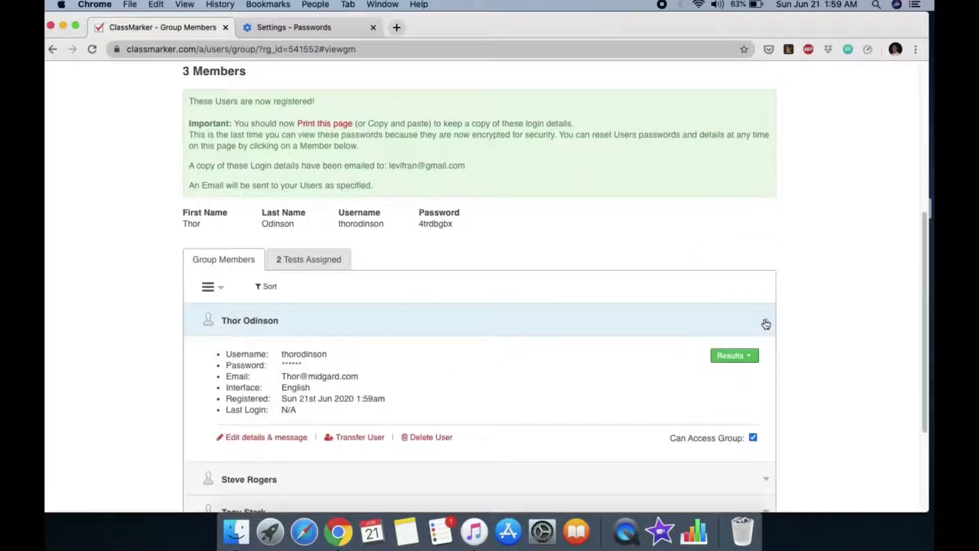
{"action": "left_click", "coordinate": [766, 322]}
{"action": "scroll", "coordinate": [558, 284], "scroll_direction": "down", "scroll_amount": 1}
{"action": "scroll", "coordinate": [558, 283], "scroll_direction": "up", "scroll_amount": 3}
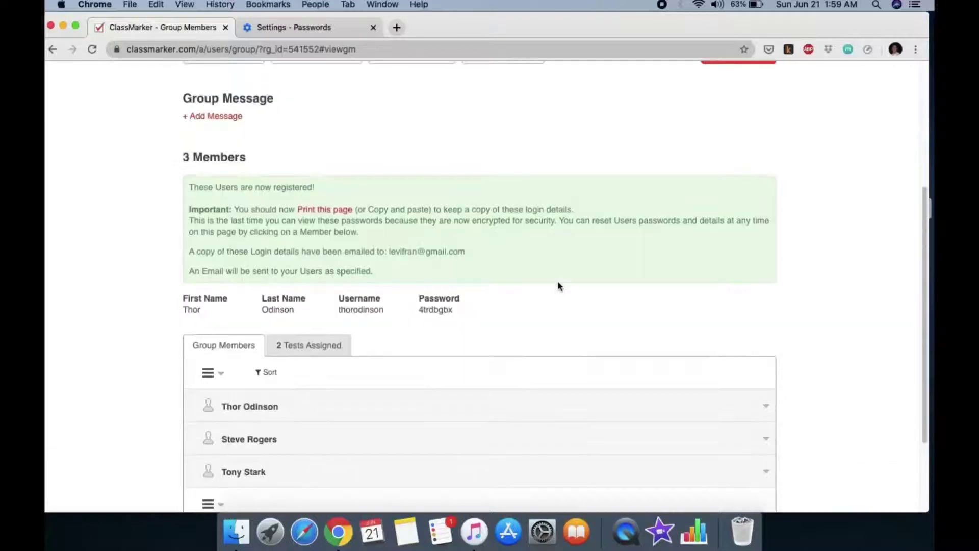
{"action": "scroll", "coordinate": [558, 285], "scroll_direction": "up", "scroll_amount": 1}
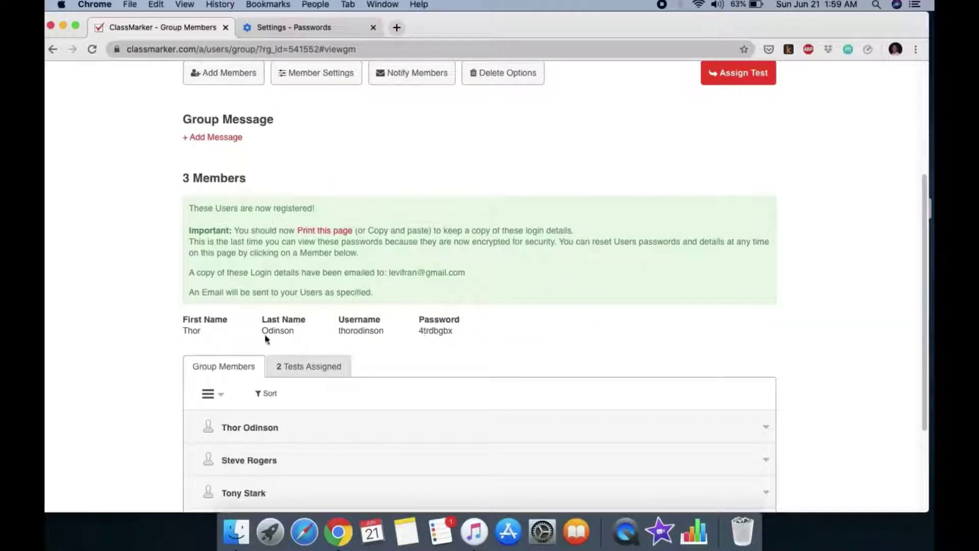
{"action": "left_click_drag", "start_coordinate": [338, 333], "coordinate": [396, 336]}
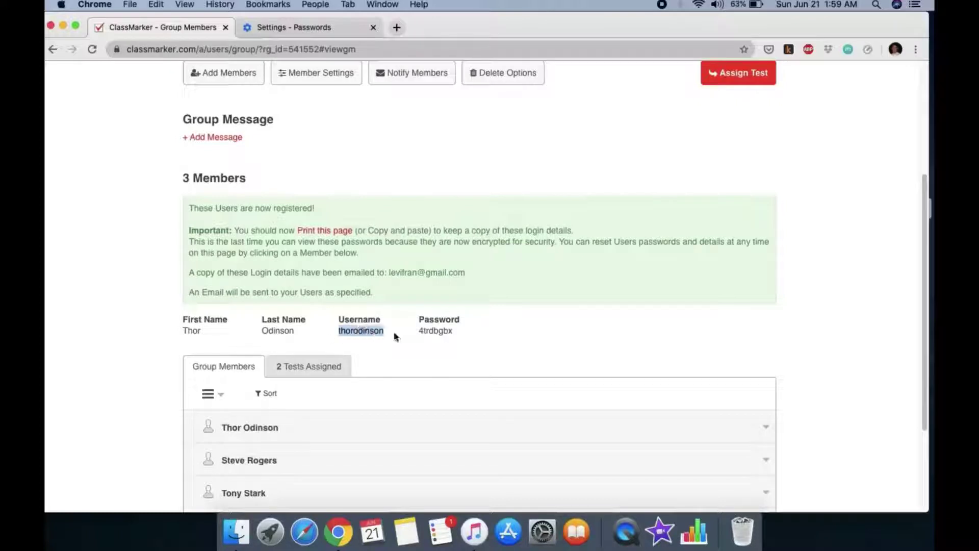
{"action": "left_click", "coordinate": [343, 333]}
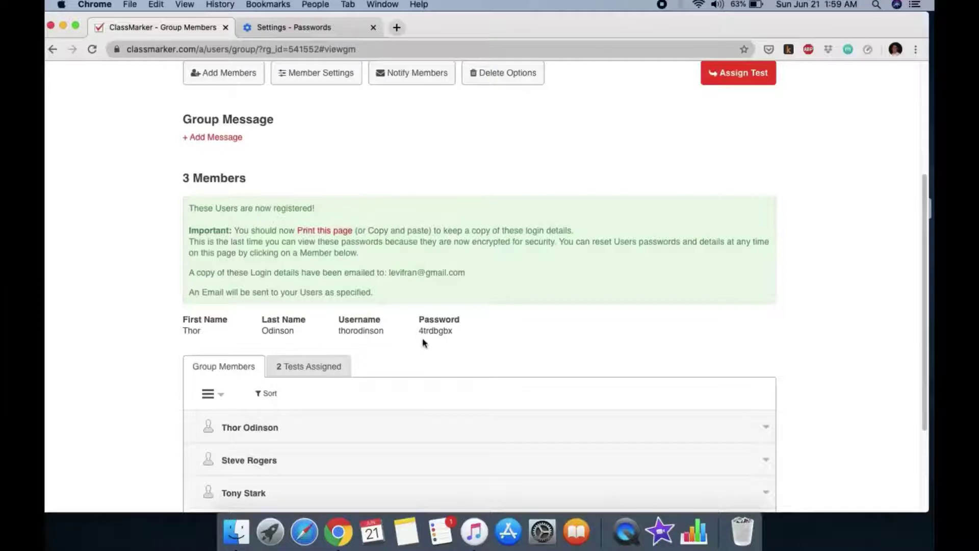
{"action": "scroll", "coordinate": [478, 237], "scroll_direction": "up", "scroll_amount": 3}
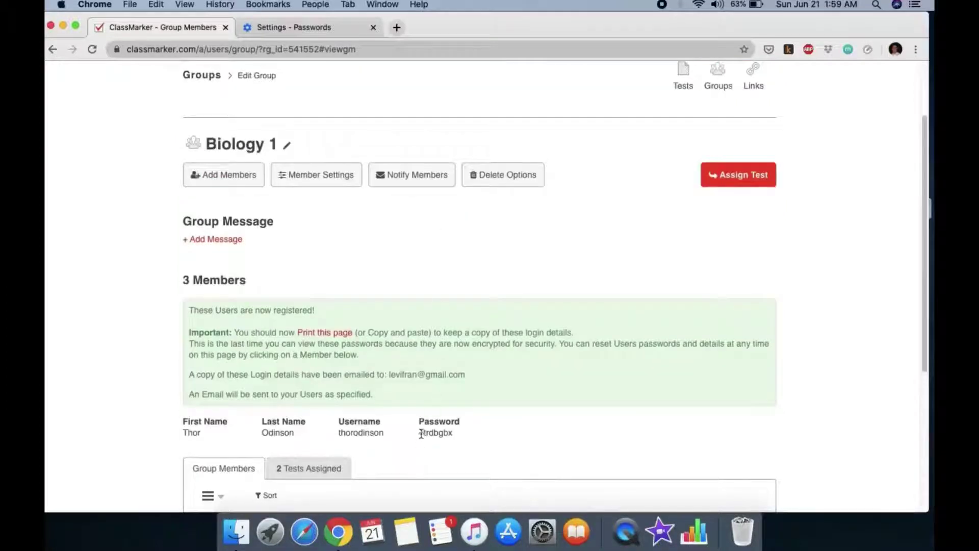
{"action": "left_click_drag", "start_coordinate": [420, 434], "coordinate": [467, 439]}
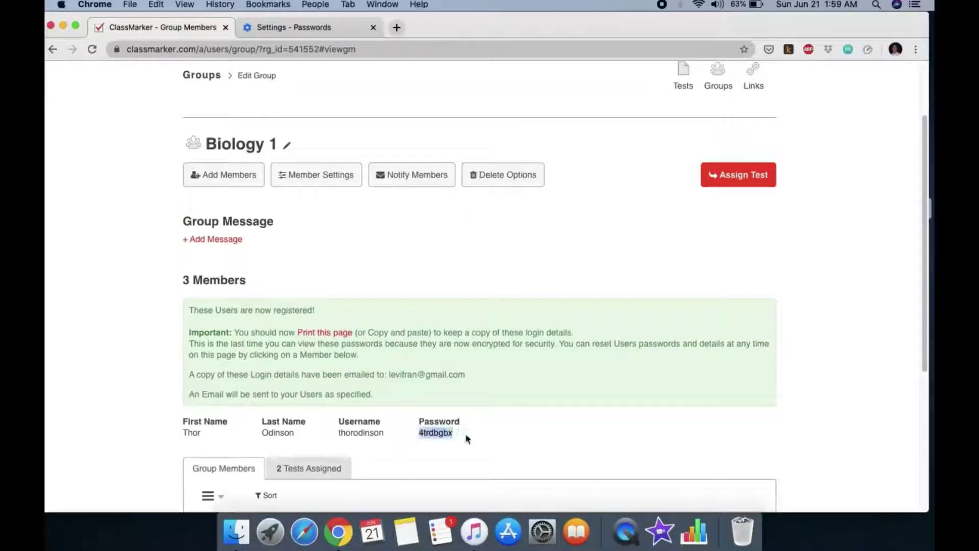
{"action": "right_click", "coordinate": [450, 435]}
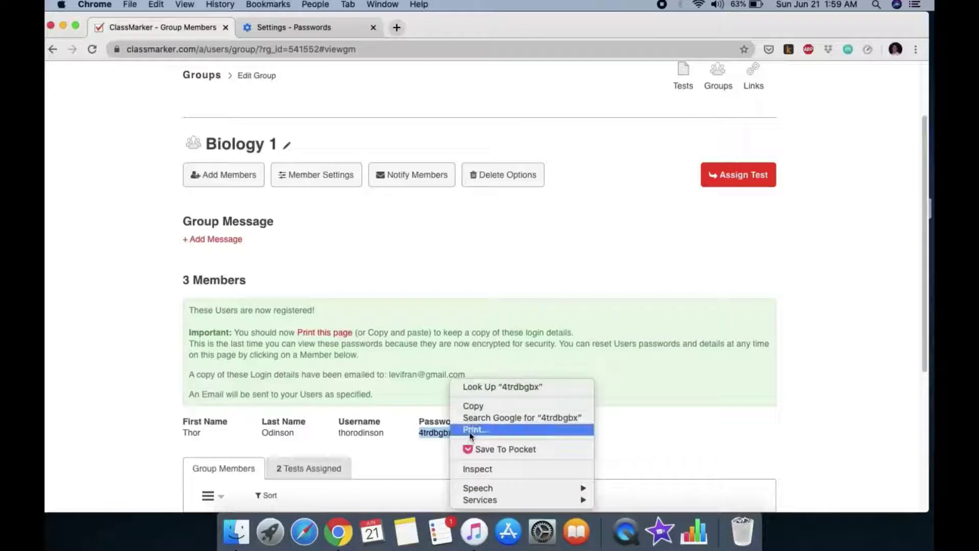
{"action": "left_click", "coordinate": [479, 407]}
{"action": "scroll", "coordinate": [537, 316], "scroll_direction": "up", "scroll_amount": 3}
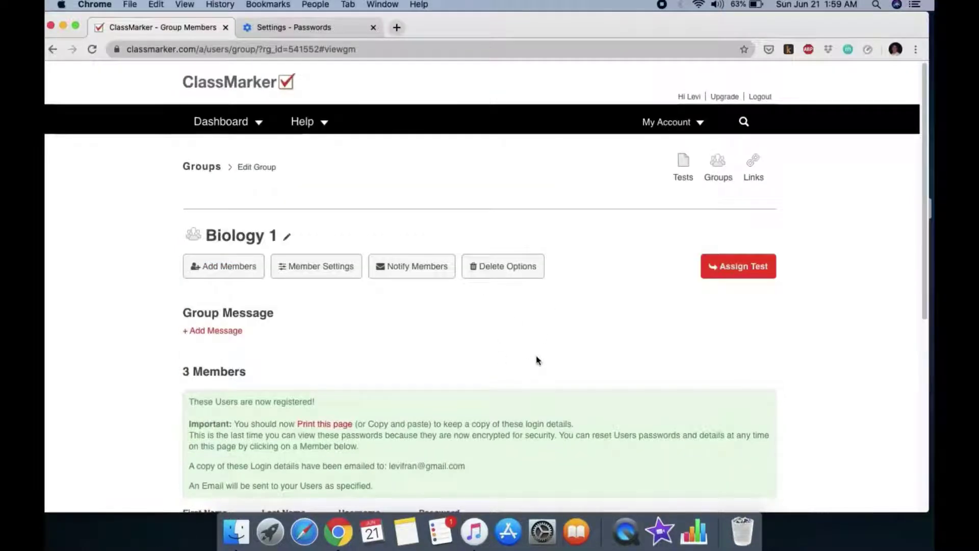
{"action": "scroll", "coordinate": [597, 389], "scroll_direction": "down", "scroll_amount": 5}
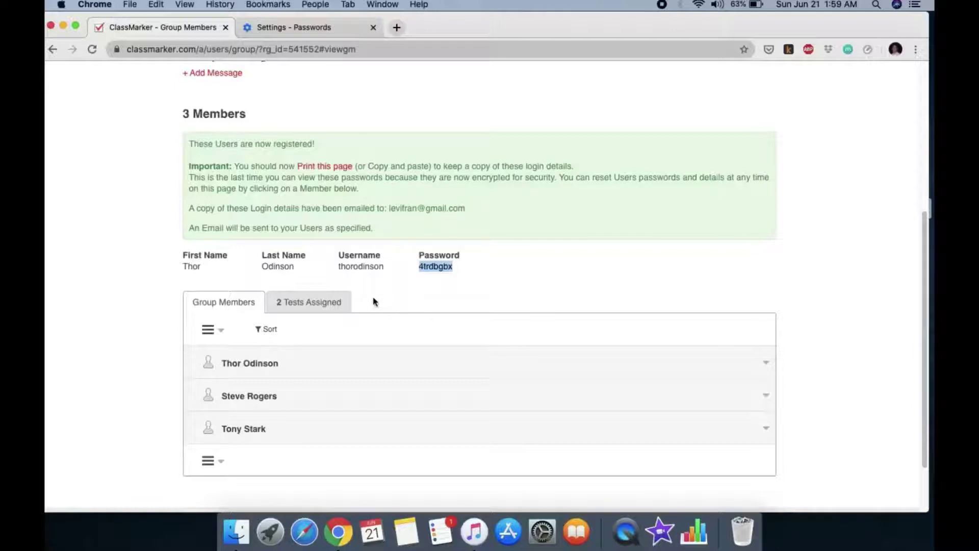
{"action": "scroll", "coordinate": [407, 299], "scroll_direction": "up", "scroll_amount": 3}
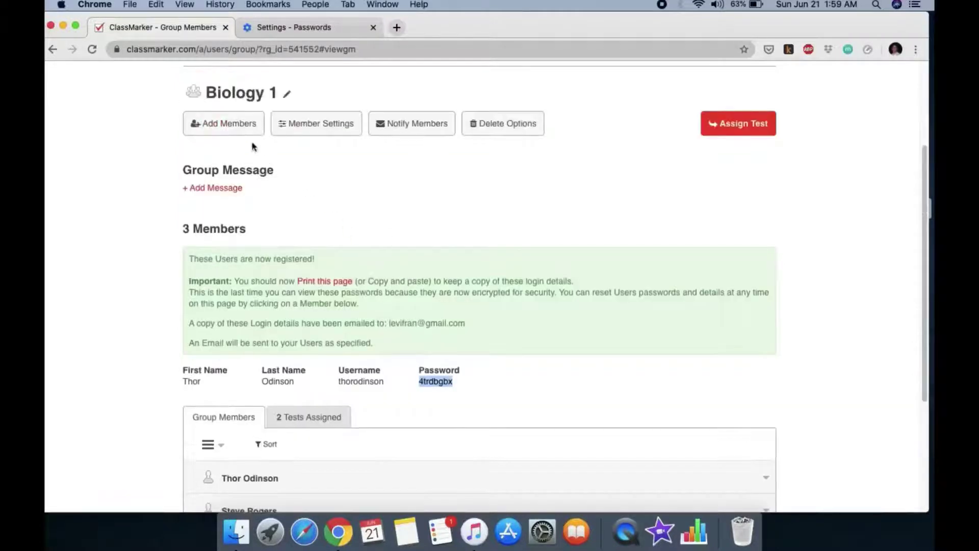
{"action": "left_click", "coordinate": [242, 130]}
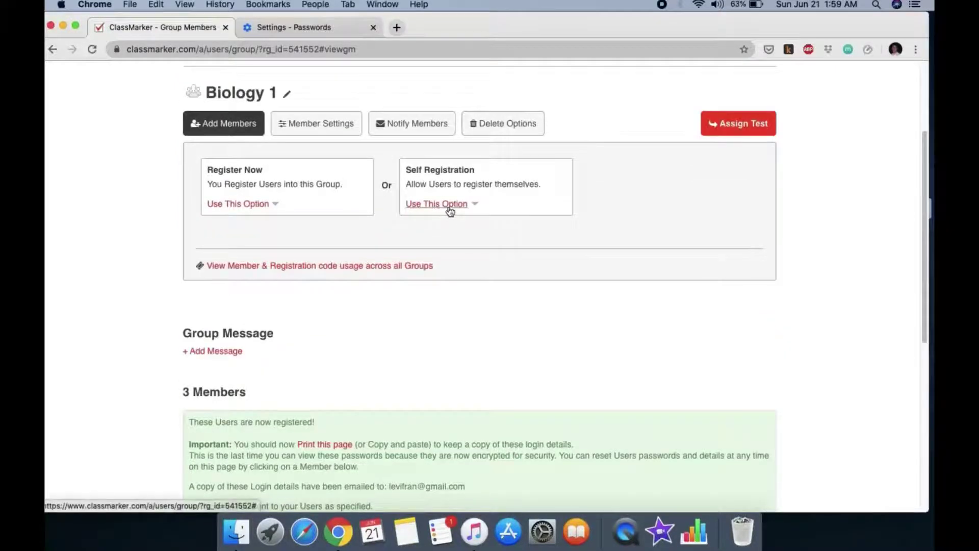
{"action": "left_click", "coordinate": [449, 210]}
{"action": "scroll", "coordinate": [488, 317], "scroll_direction": "down", "scroll_amount": 1}
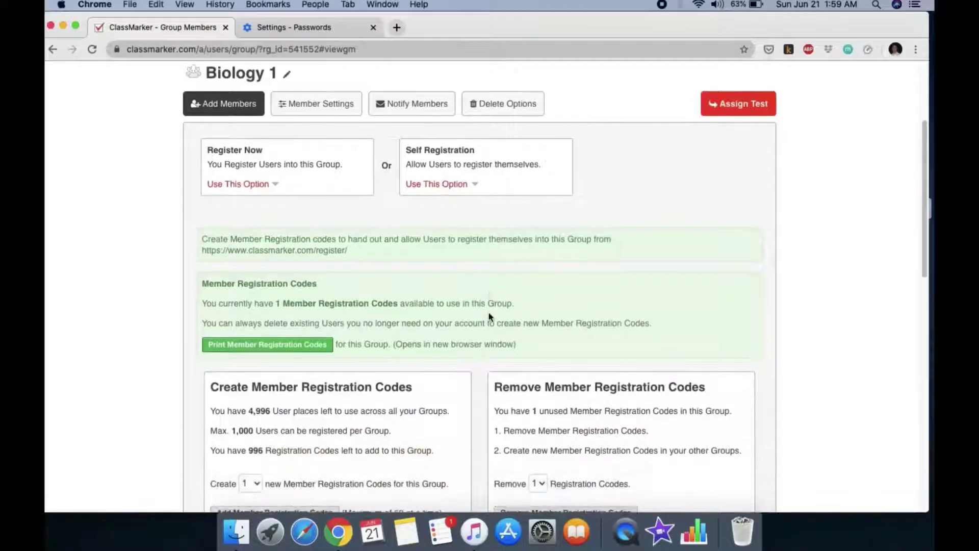
{"action": "scroll", "coordinate": [488, 317], "scroll_direction": "down", "scroll_amount": 1}
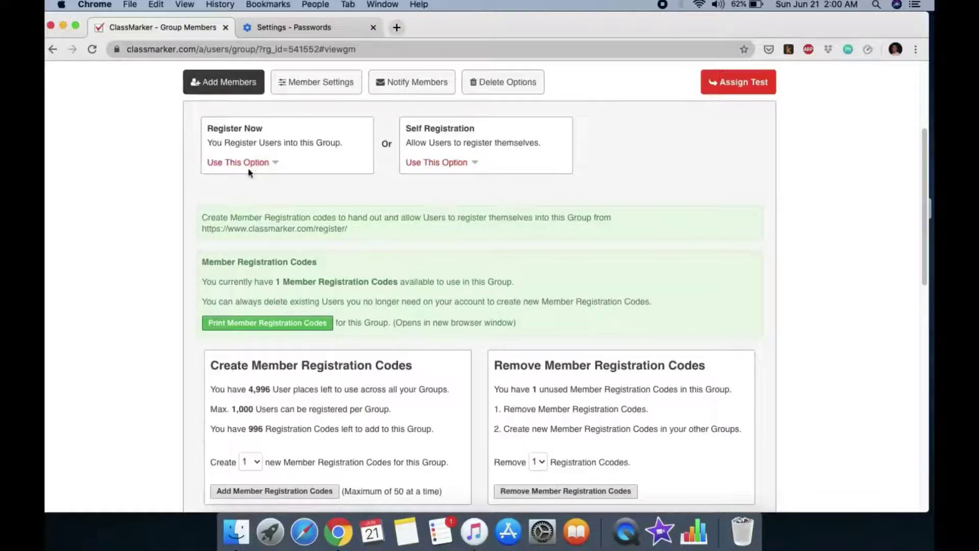
{"action": "left_click", "coordinate": [246, 87]}
{"action": "scroll", "coordinate": [476, 326], "scroll_direction": "down", "scroll_amount": 3}
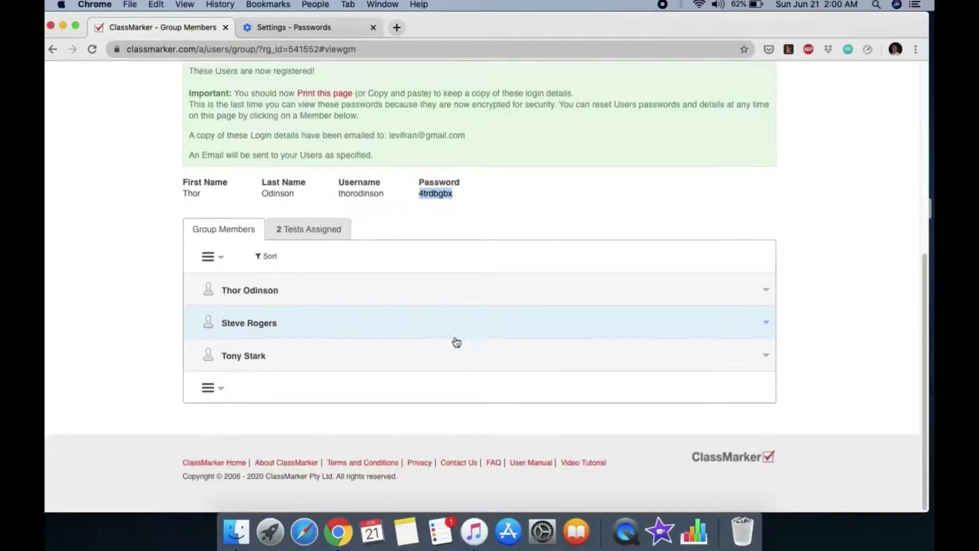
Scroll through the 10-question Question Bank under Tests, then open the Categories list
{"action": "scroll", "coordinate": [431, 273], "scroll_direction": "up", "scroll_amount": 5}
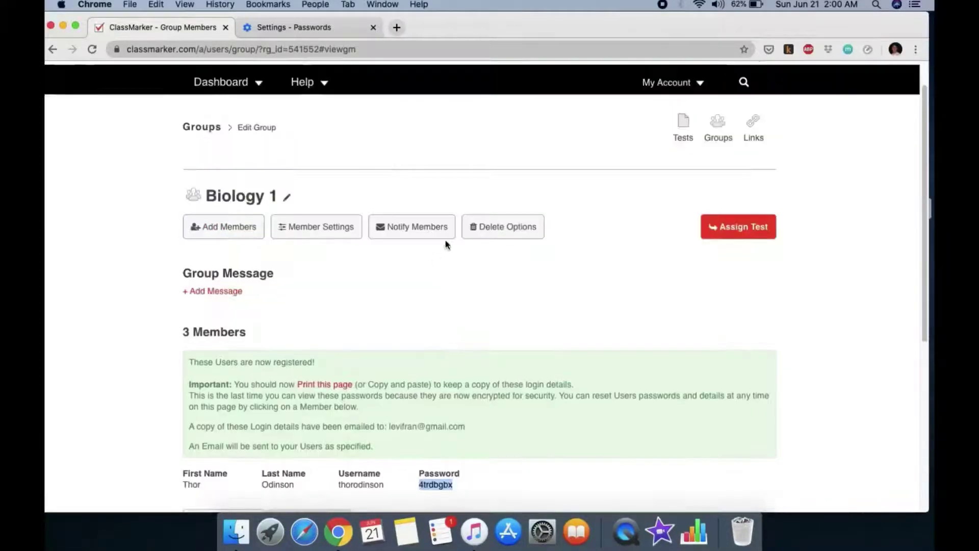
{"action": "scroll", "coordinate": [445, 245], "scroll_direction": "up", "scroll_amount": 1}
{"action": "left_click", "coordinate": [683, 165]}
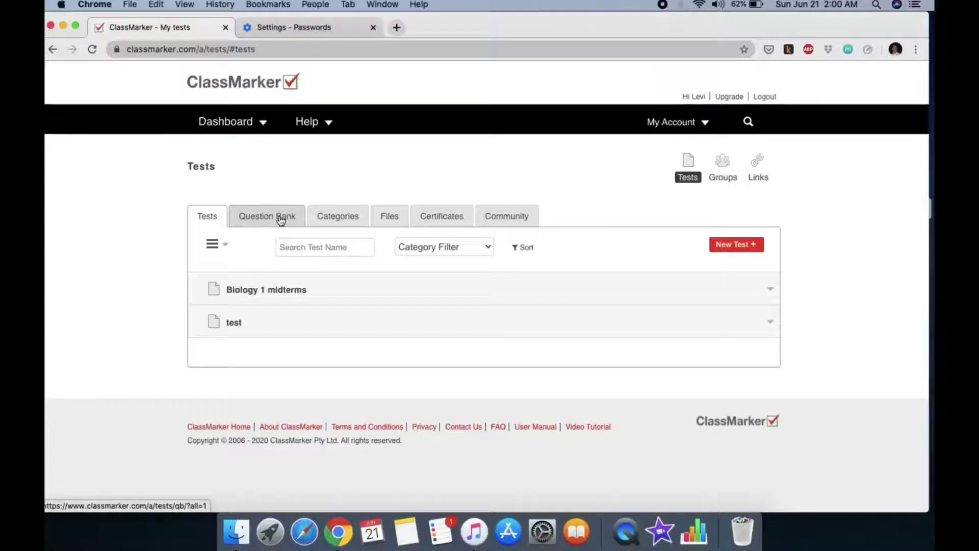
{"action": "left_click", "coordinate": [281, 221]}
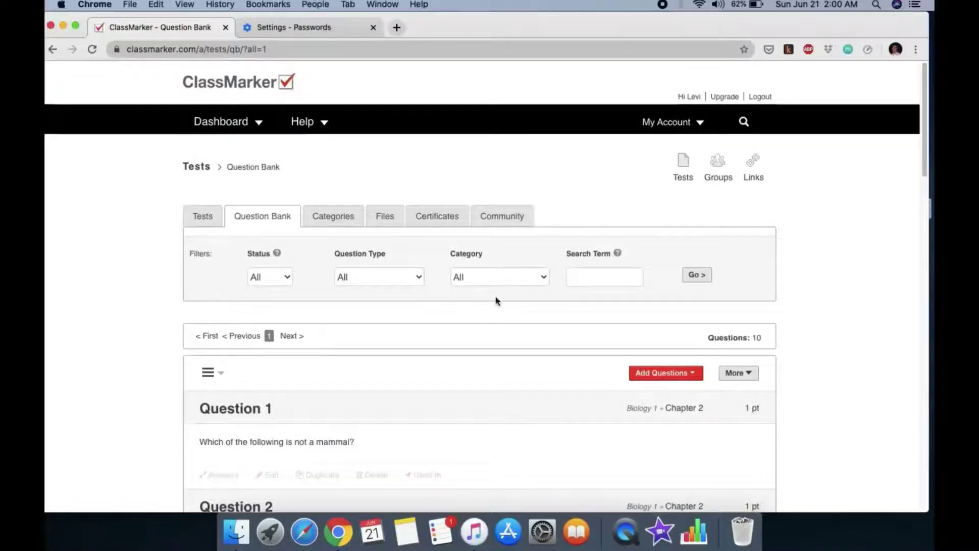
{"action": "scroll", "coordinate": [492, 334], "scroll_direction": "down", "scroll_amount": 3}
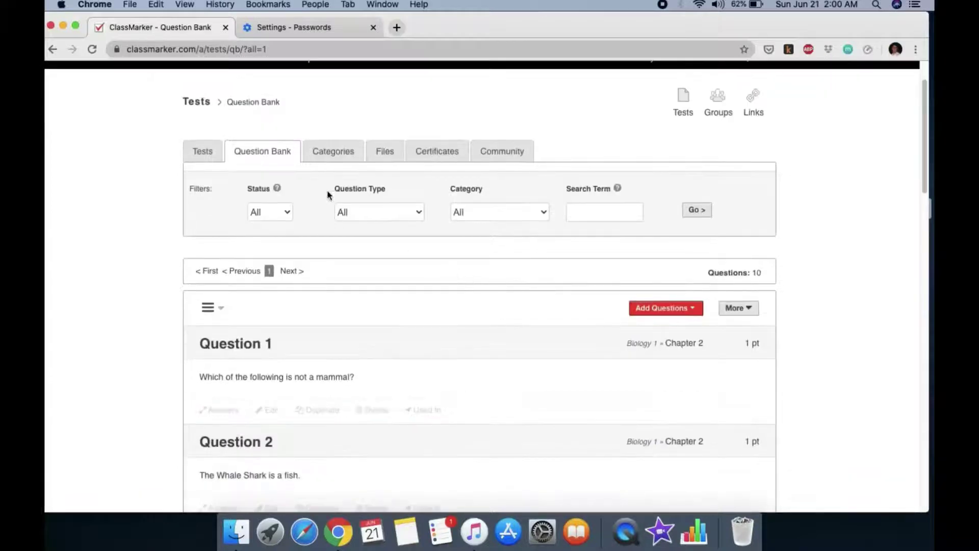
{"action": "scroll", "coordinate": [417, 367], "scroll_direction": "down", "scroll_amount": 3}
{"action": "scroll", "coordinate": [443, 296], "scroll_direction": "down", "scroll_amount": 10}
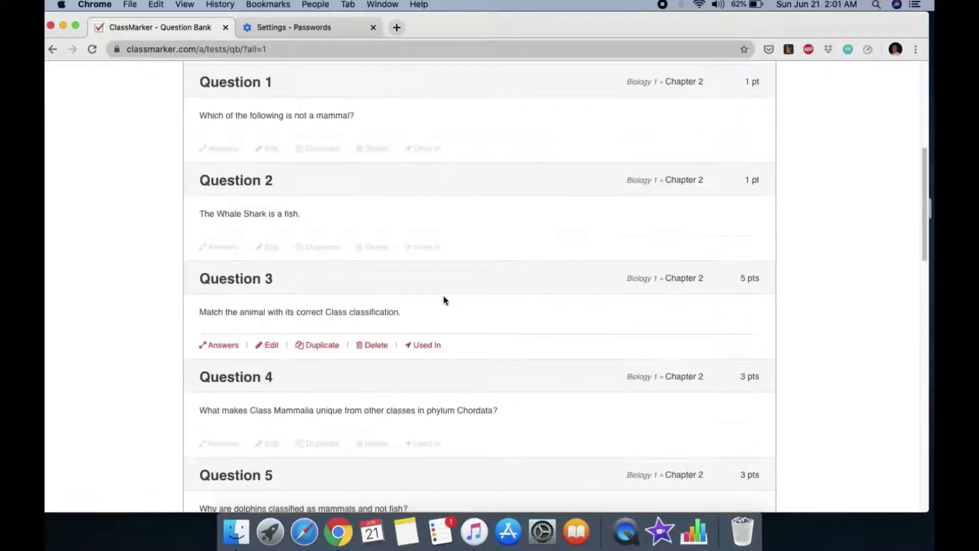
{"action": "scroll", "coordinate": [443, 296], "scroll_direction": "up", "scroll_amount": 13}
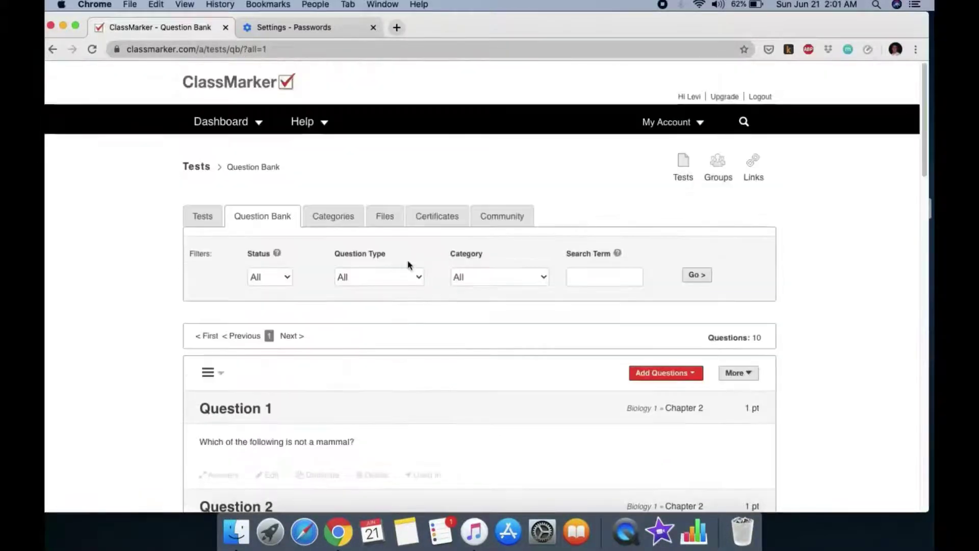
{"action": "left_click", "coordinate": [350, 220]}
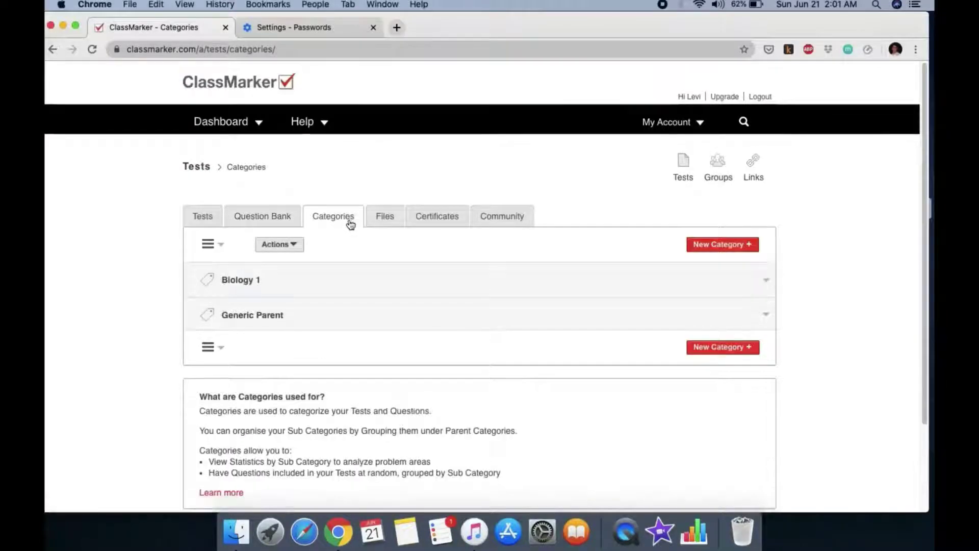
Expand the Biology 1 category to view each chapter's question count, then go back to Tests
{"action": "scroll", "coordinate": [456, 312], "scroll_direction": "down", "scroll_amount": 3}
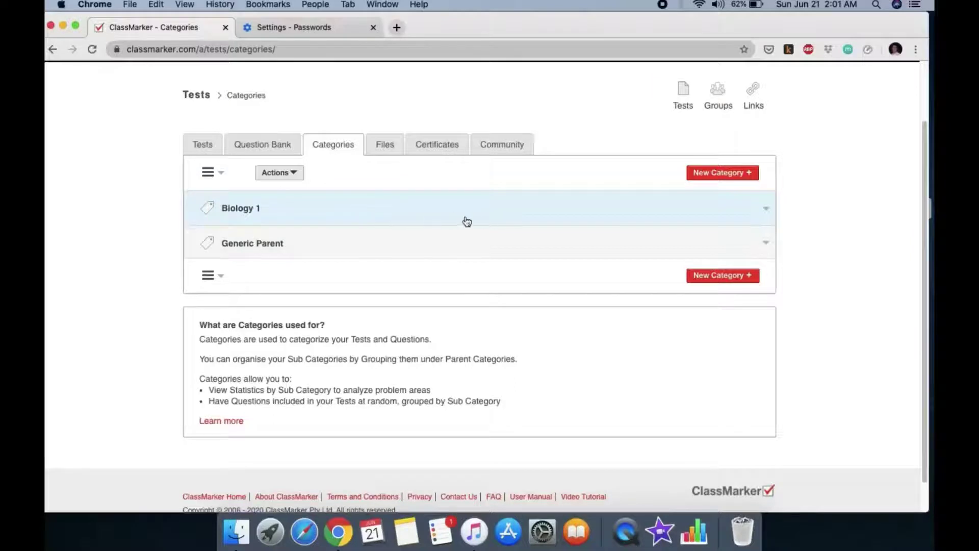
{"action": "left_click", "coordinate": [311, 214]}
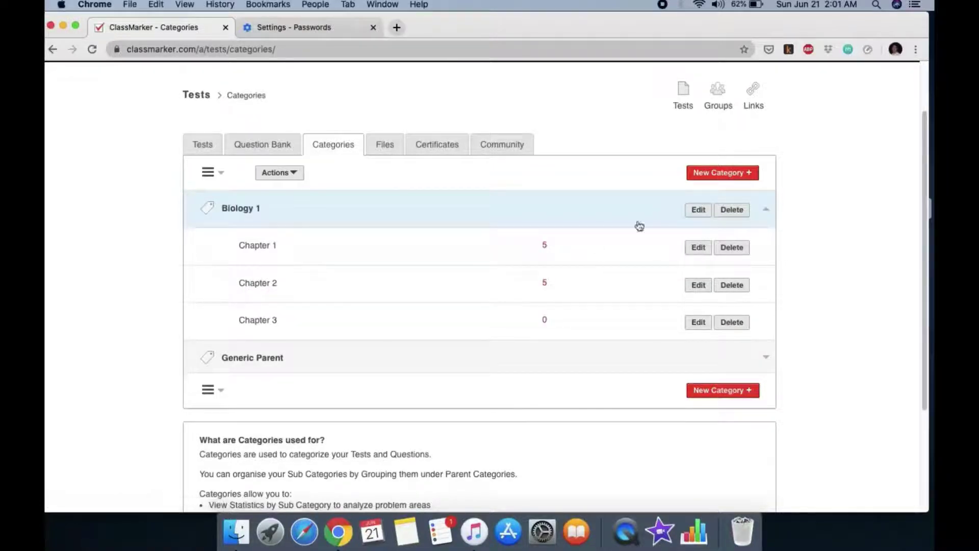
{"action": "scroll", "coordinate": [420, 386], "scroll_direction": "down", "scroll_amount": 1}
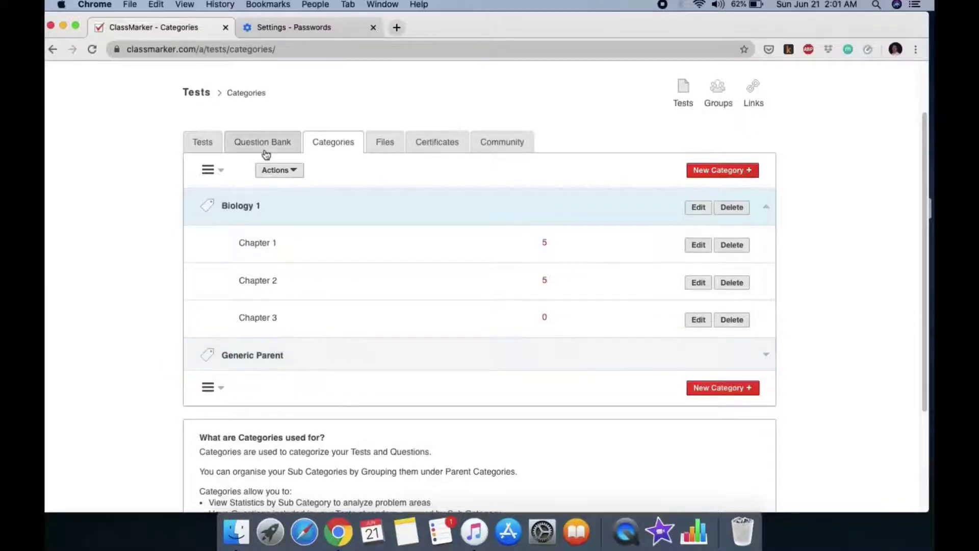
{"action": "left_click", "coordinate": [213, 146]}
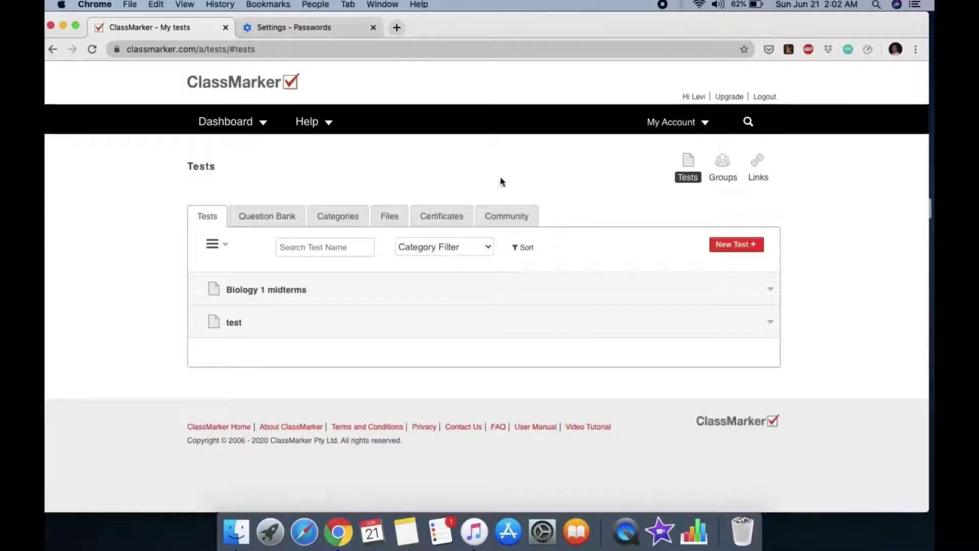
Expand Biology 1 midterms, then in the Question Bank choose Add Questions > Add to Question Bank
{"action": "left_click", "coordinate": [770, 290]}
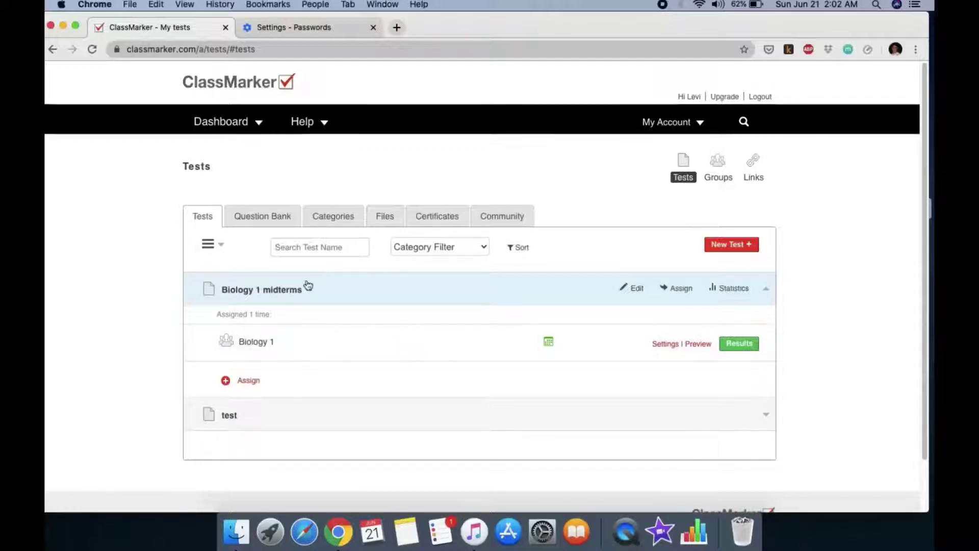
{"action": "left_click", "coordinate": [284, 217]}
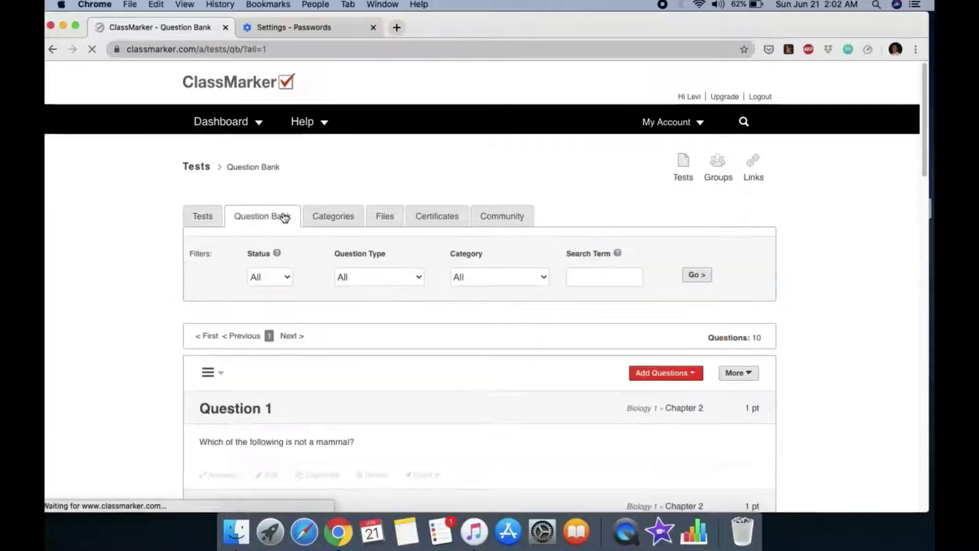
{"action": "scroll", "coordinate": [482, 339], "scroll_direction": "down", "scroll_amount": 5}
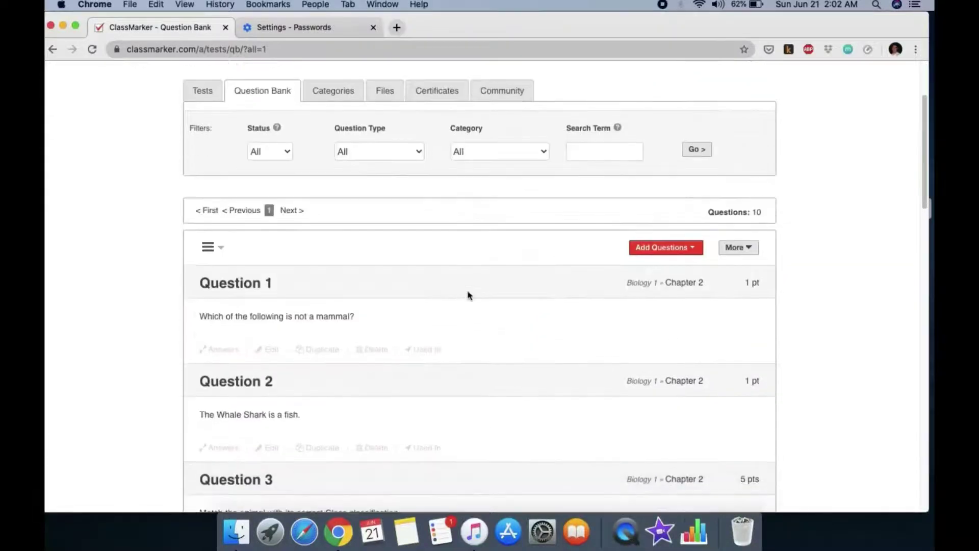
{"action": "left_click", "coordinate": [657, 257]}
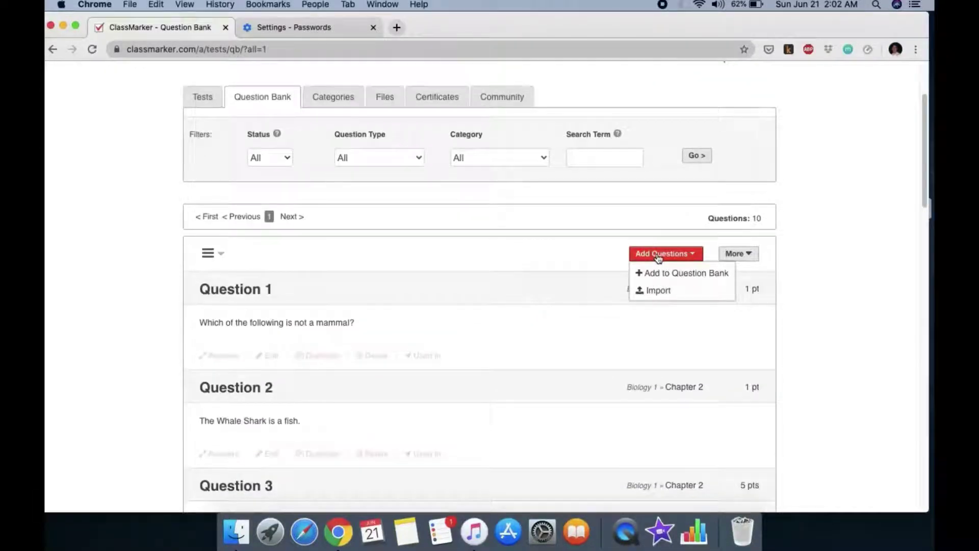
{"action": "left_click", "coordinate": [660, 276]}
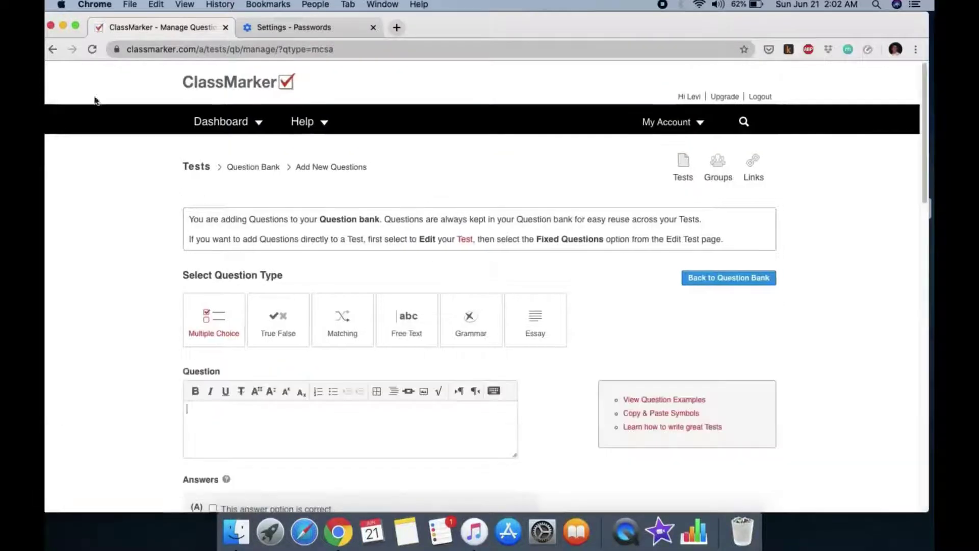
Go back, reopen Add to Question Bank, and scroll to the empty Multiple Choice editor
{"action": "left_click", "coordinate": [53, 49]}
{"action": "left_click", "coordinate": [701, 255]}
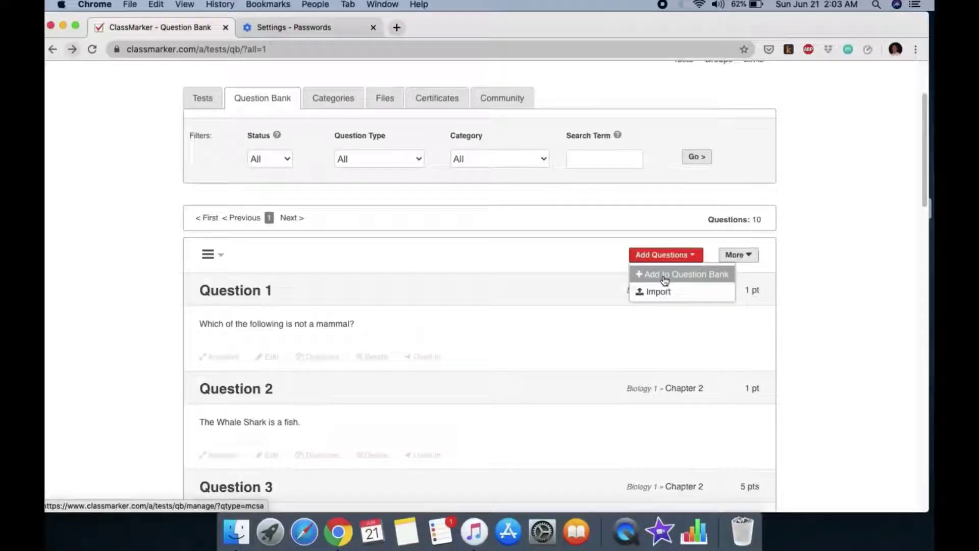
{"action": "left_click", "coordinate": [665, 279]}
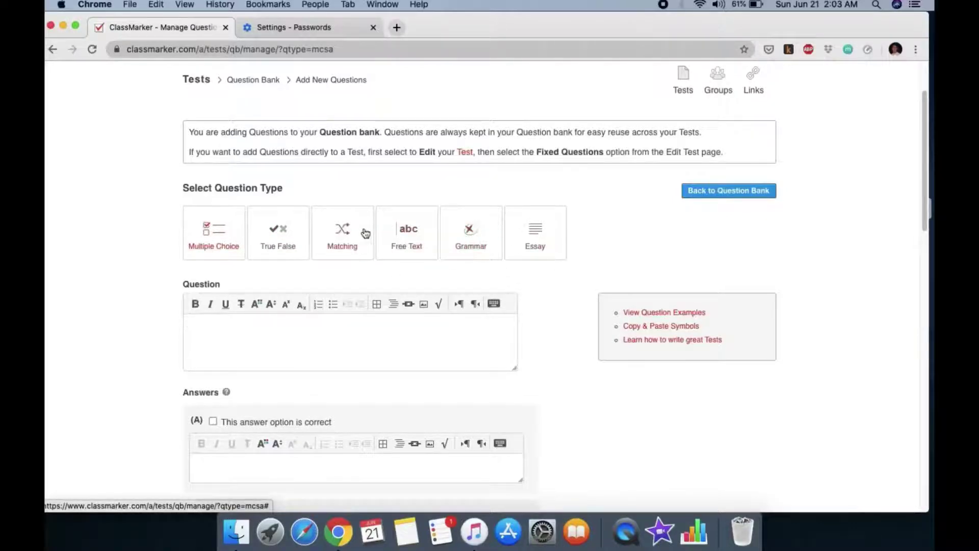
{"action": "scroll", "coordinate": [232, 243], "scroll_direction": "down", "scroll_amount": 2}
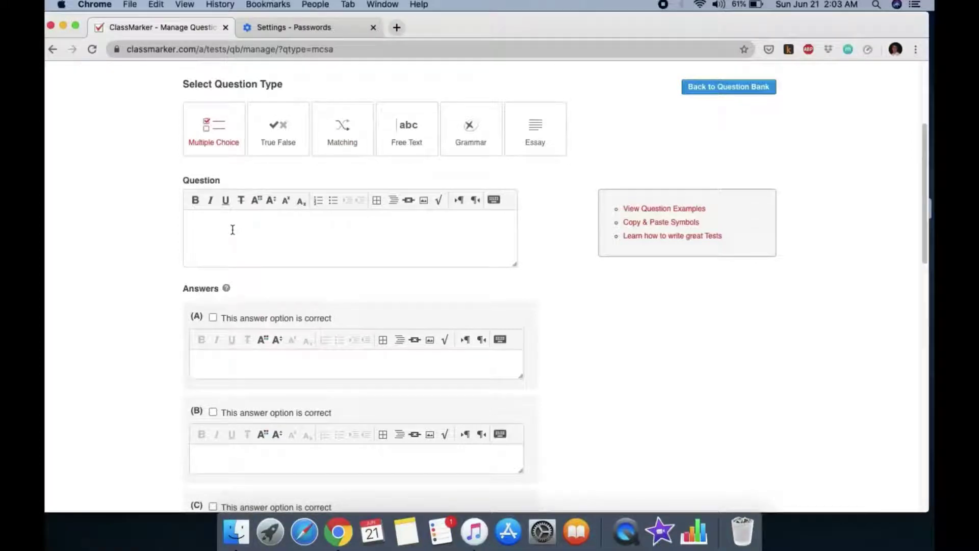
Type 'parents are AB blood type, the possibility of having children of AB blood type is:' and mark answer A correct
{"action": "type", "text": "parents are"}
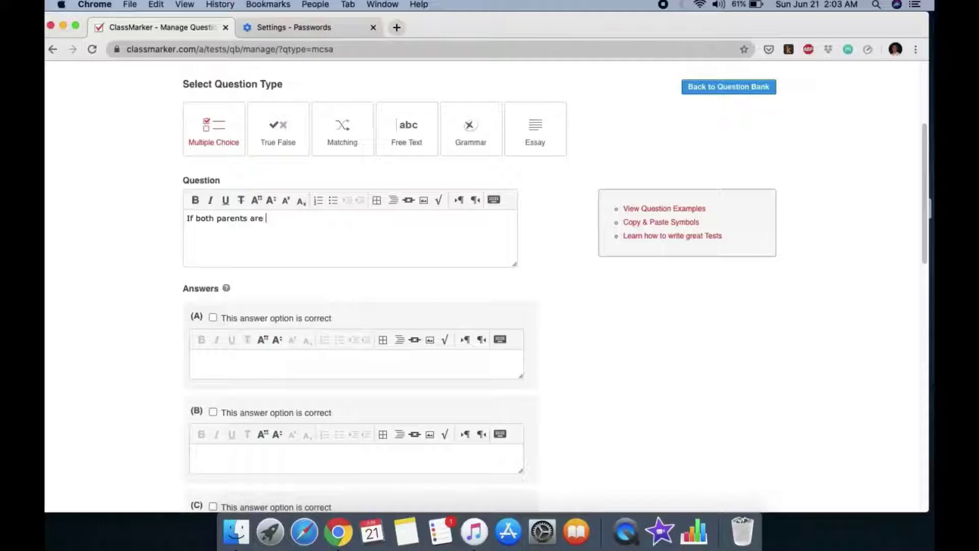
{"action": "type", "text": " AB blood type, the possibi"}
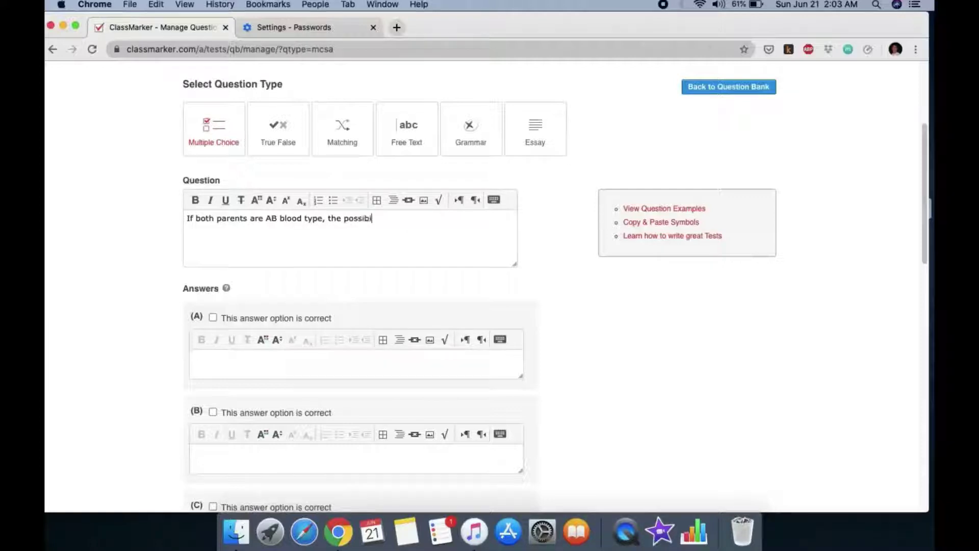
{"action": "type", "text": "lity of having childr"}
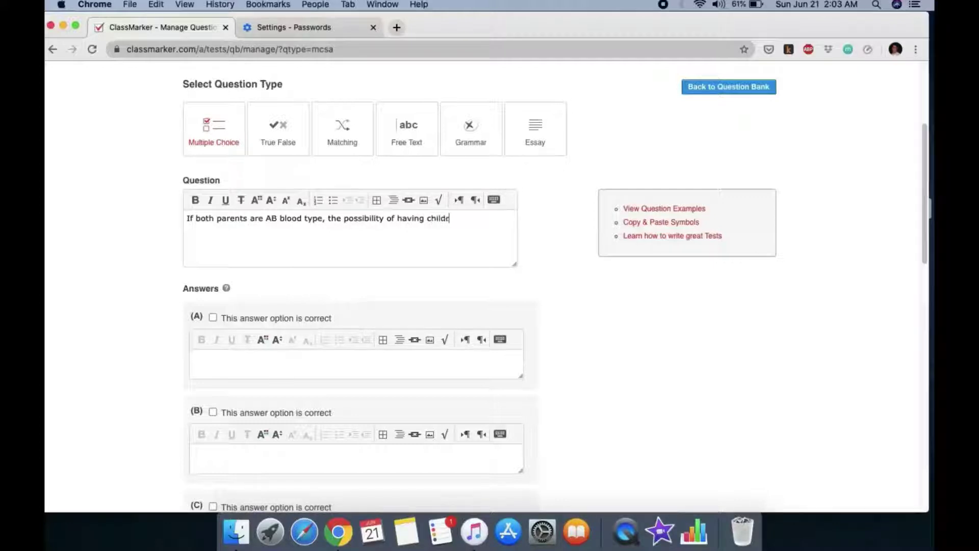
{"action": "type", "text": "en"}
{"action": "type", "text": "of AB blood type is:"}
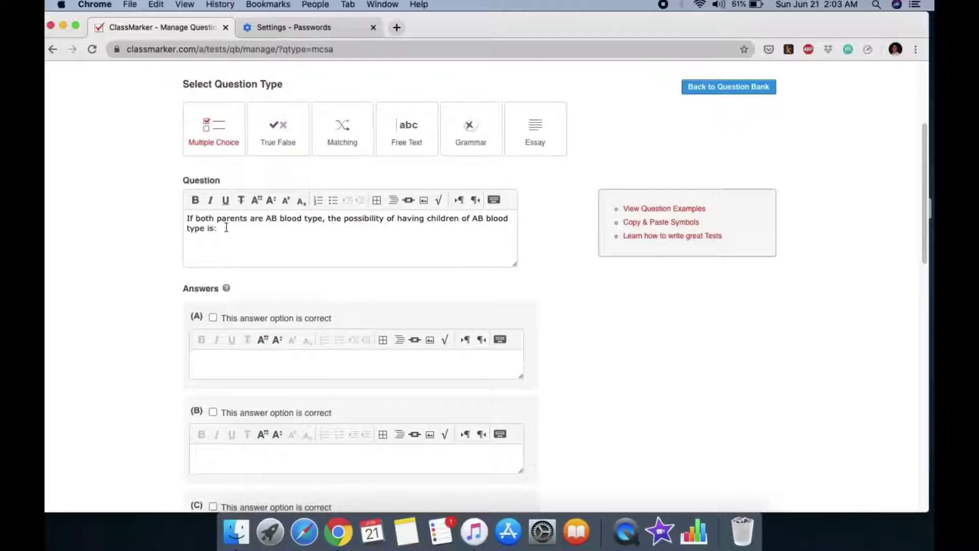
{"action": "left_click", "coordinate": [212, 318]}
Enter answer A as 50%, B as 0%, C as 75% and D as 100%, then scroll to Settings
{"action": "scroll", "coordinate": [335, 291], "scroll_direction": "down", "scroll_amount": 2}
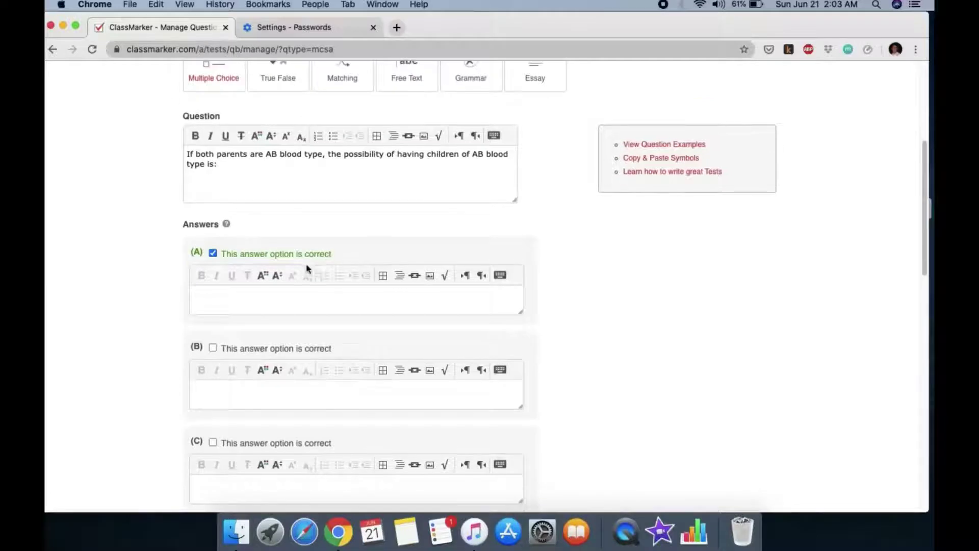
{"action": "scroll", "coordinate": [321, 270], "scroll_direction": "down", "scroll_amount": 1}
{"action": "left_click", "coordinate": [266, 282]}
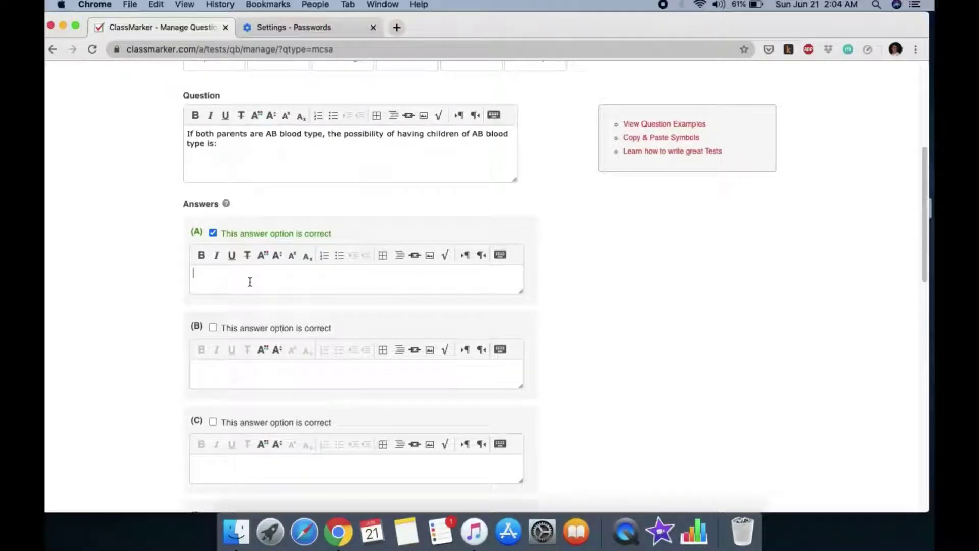
{"action": "type", "text": "50"}
{"action": "left_click", "coordinate": [234, 367]}
{"action": "type", "text": "0"}
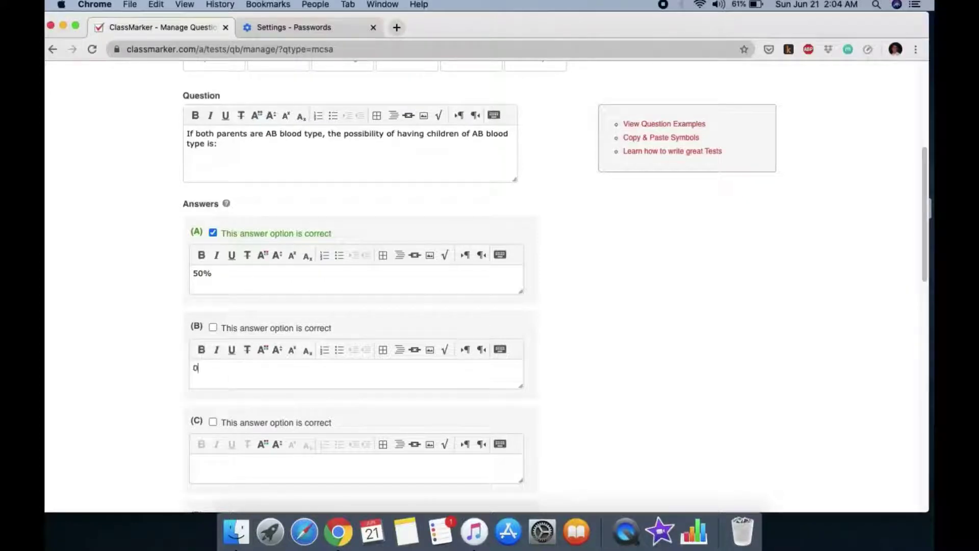
{"action": "type", "text": "%"}
{"action": "scroll", "coordinate": [236, 366], "scroll_direction": "down", "scroll_amount": 3}
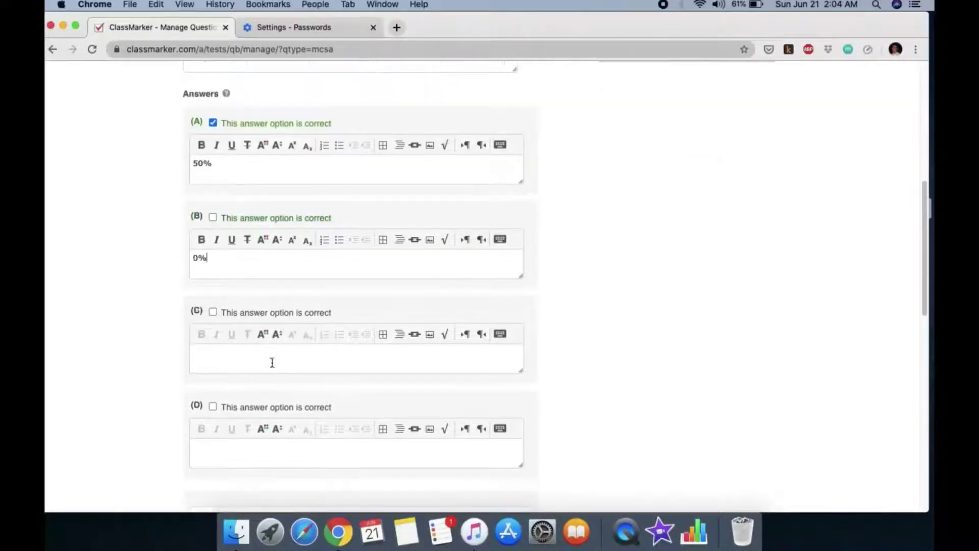
{"action": "left_click", "coordinate": [237, 361]}
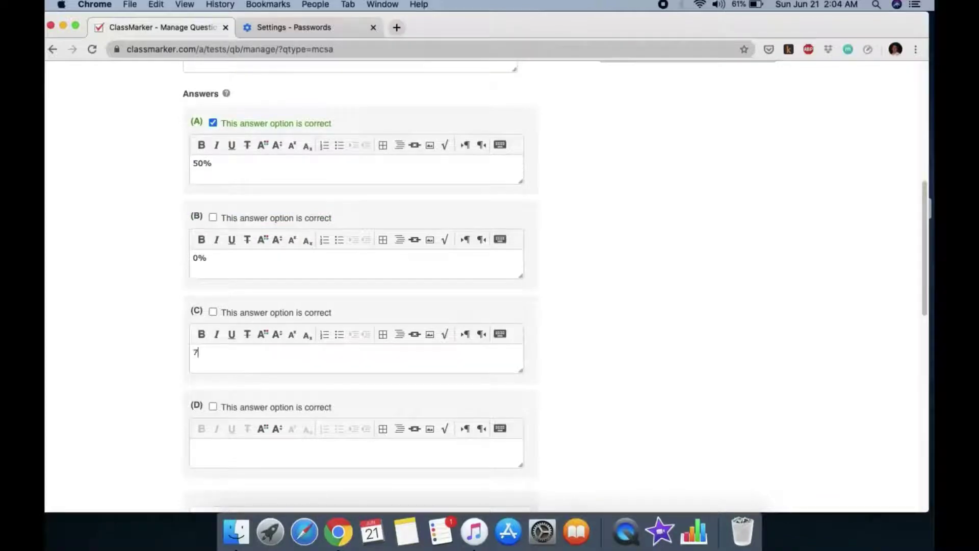
{"action": "type", "text": "75"}
{"action": "left_click", "coordinate": [248, 445]}
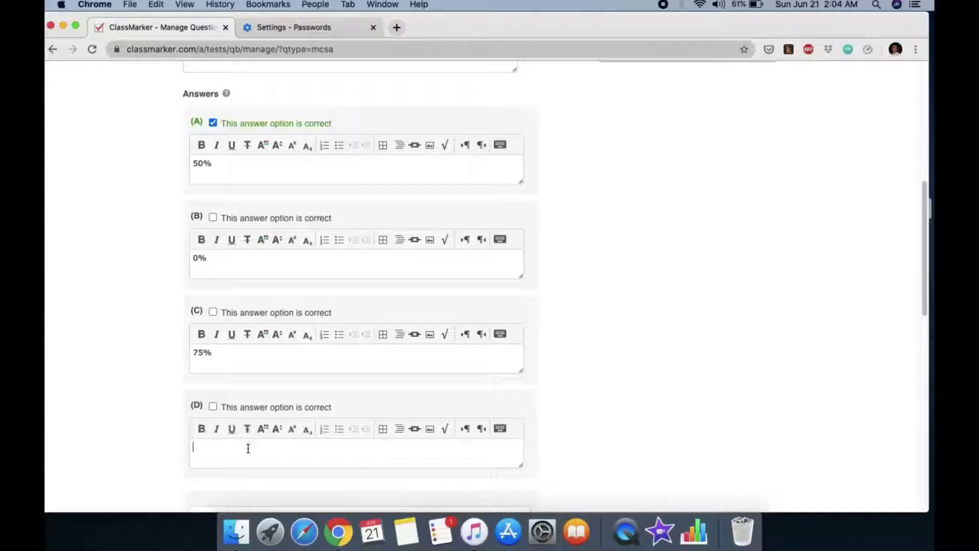
{"action": "type", "text": "100"}
{"action": "scroll", "coordinate": [342, 422], "scroll_direction": "down", "scroll_amount": 3}
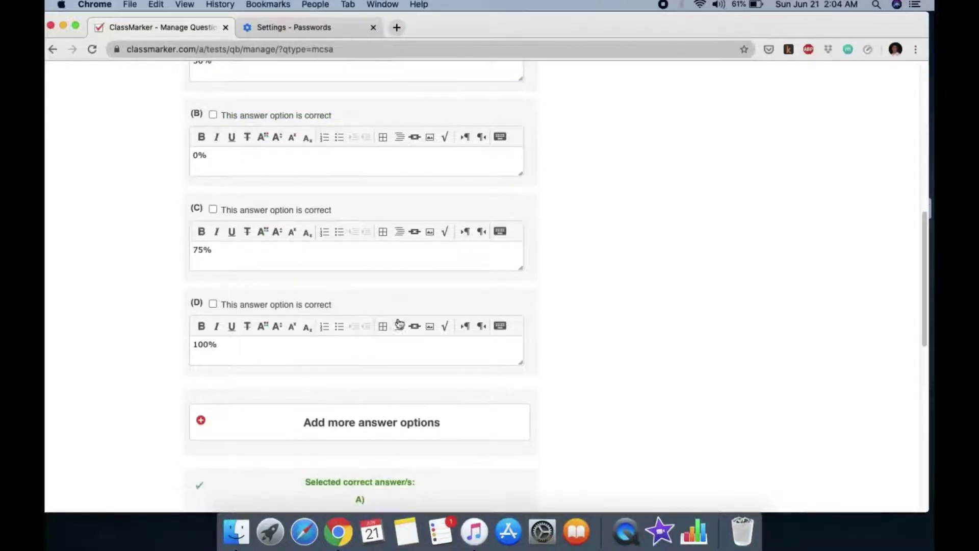
{"action": "scroll", "coordinate": [398, 339], "scroll_direction": "down", "scroll_amount": 3}
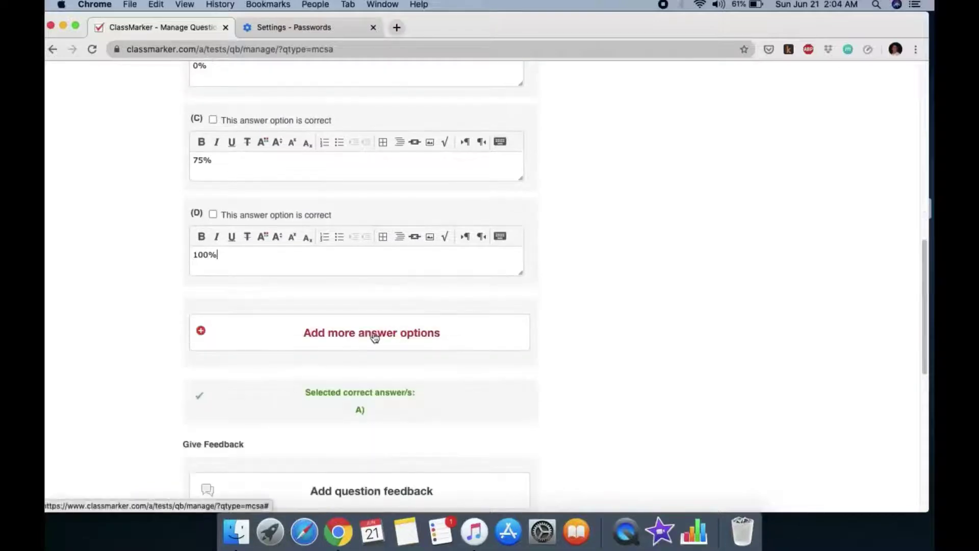
{"action": "scroll", "coordinate": [375, 334], "scroll_direction": "down", "scroll_amount": 1}
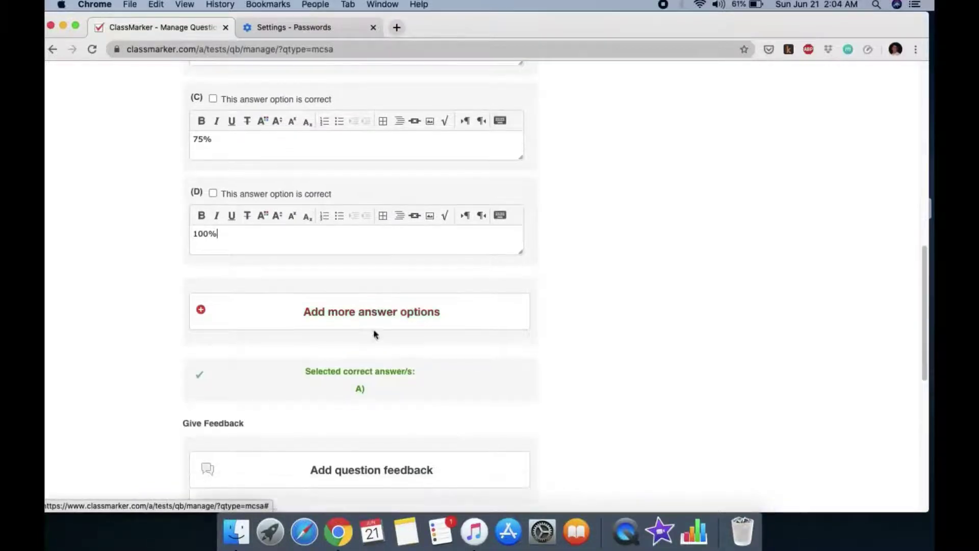
{"action": "scroll", "coordinate": [359, 389], "scroll_direction": "down", "scroll_amount": 4}
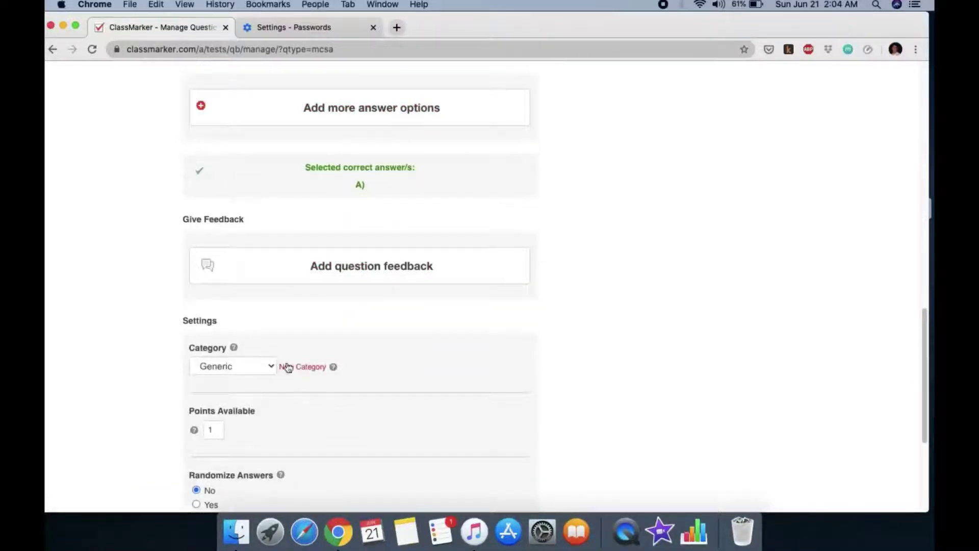
File the question under Chapter 3 and turn on shuffling of the answer order
{"action": "left_click", "coordinate": [253, 366]}
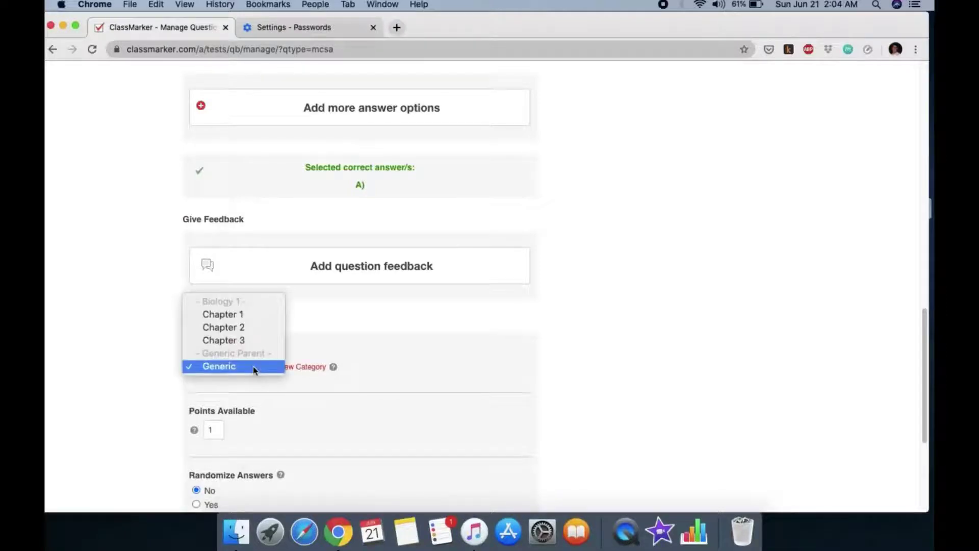
{"action": "left_click", "coordinate": [260, 344]}
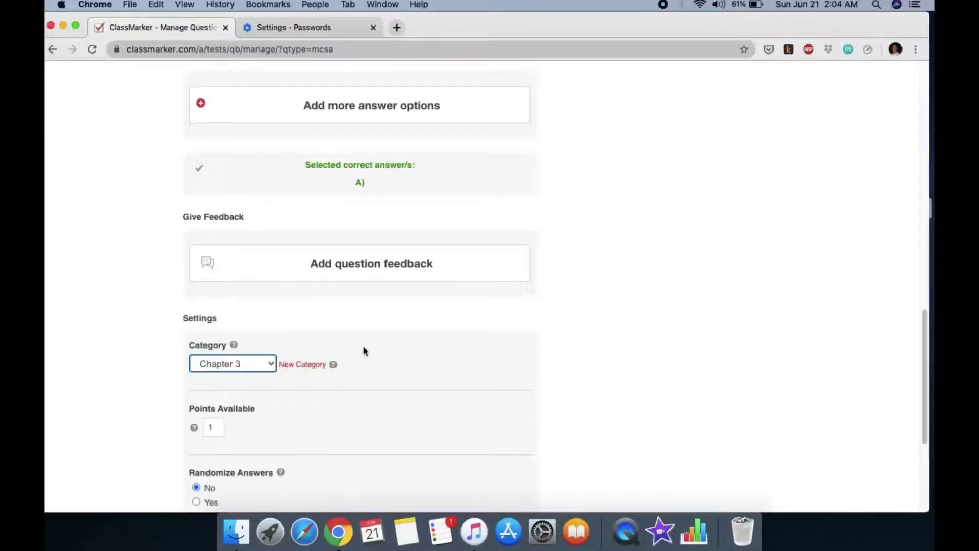
{"action": "scroll", "coordinate": [363, 350], "scroll_direction": "down", "scroll_amount": 2}
{"action": "left_click", "coordinate": [213, 360]}
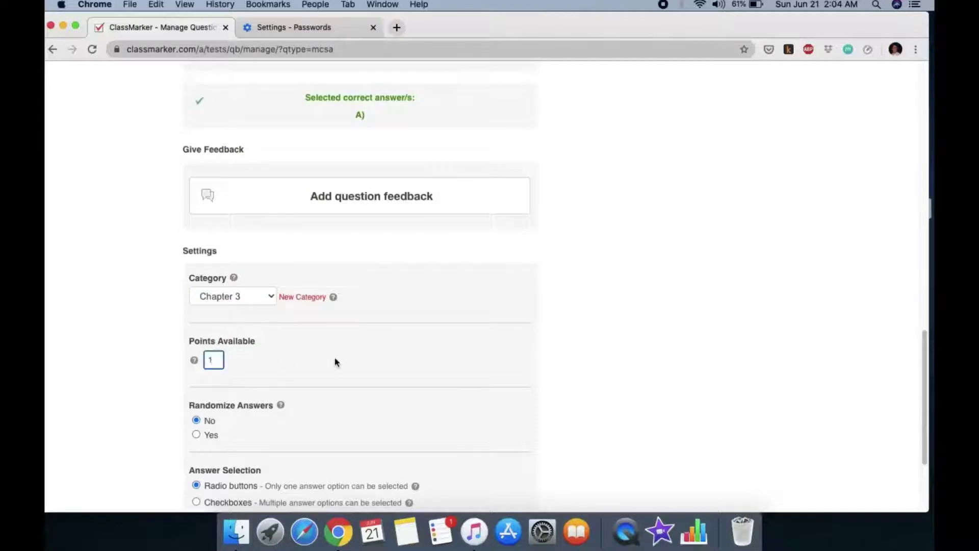
{"action": "scroll", "coordinate": [336, 361], "scroll_direction": "down", "scroll_amount": 1}
{"action": "scroll", "coordinate": [362, 353], "scroll_direction": "down", "scroll_amount": 3}
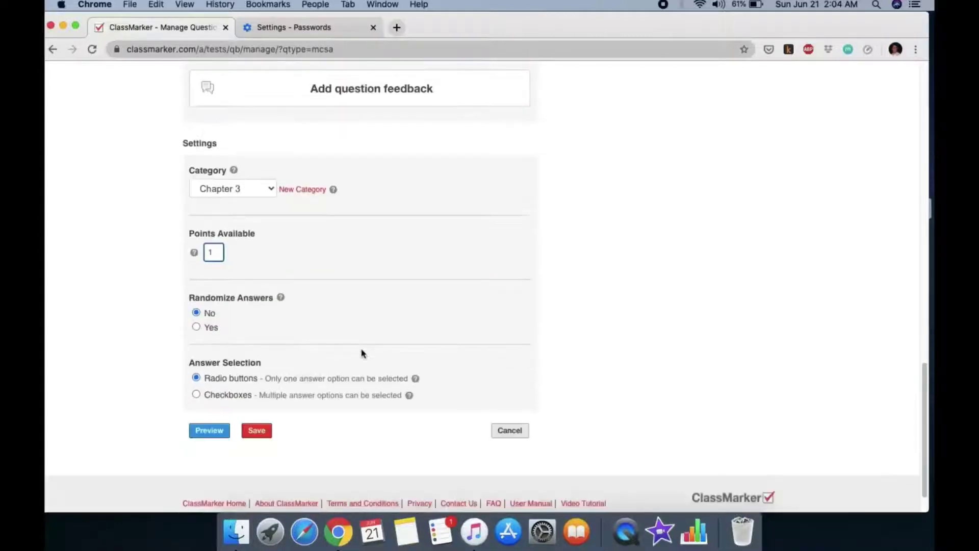
{"action": "left_click", "coordinate": [197, 327]}
{"action": "scroll", "coordinate": [408, 324], "scroll_direction": "down", "scroll_amount": 1}
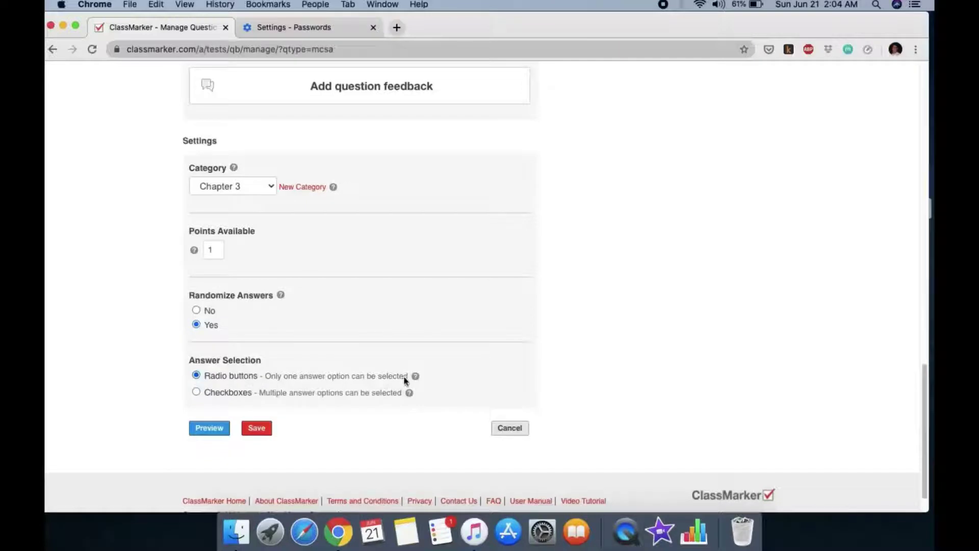
{"action": "mouse_move", "coordinate": [414, 377]}
Preview and save the AB blood-type question, then start a new True False question
{"action": "left_click", "coordinate": [207, 431]}
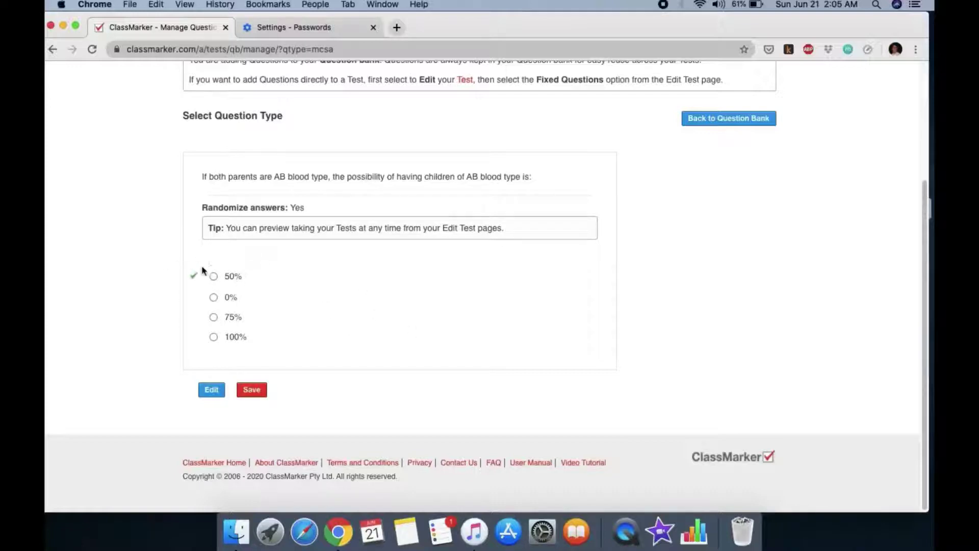
{"action": "left_click", "coordinate": [255, 392]}
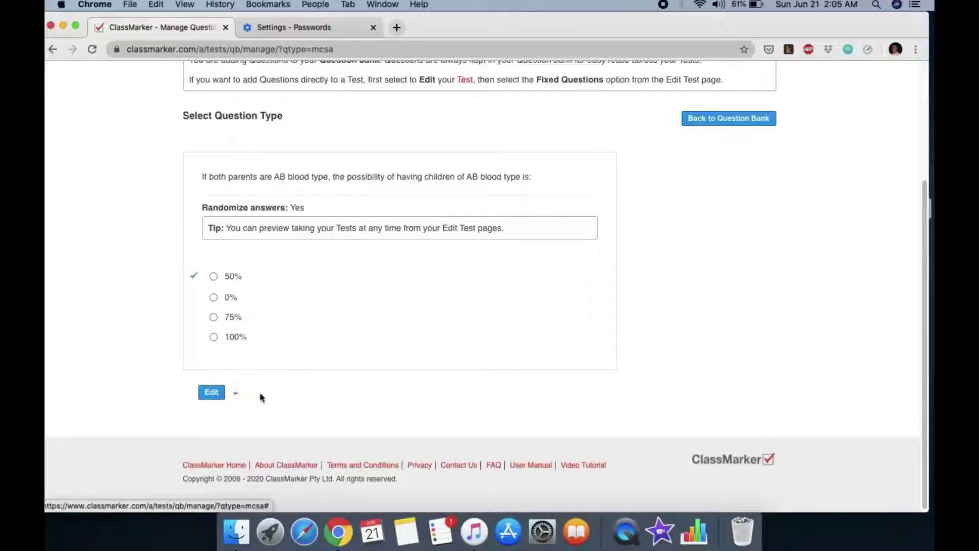
{"action": "left_click", "coordinate": [333, 324]}
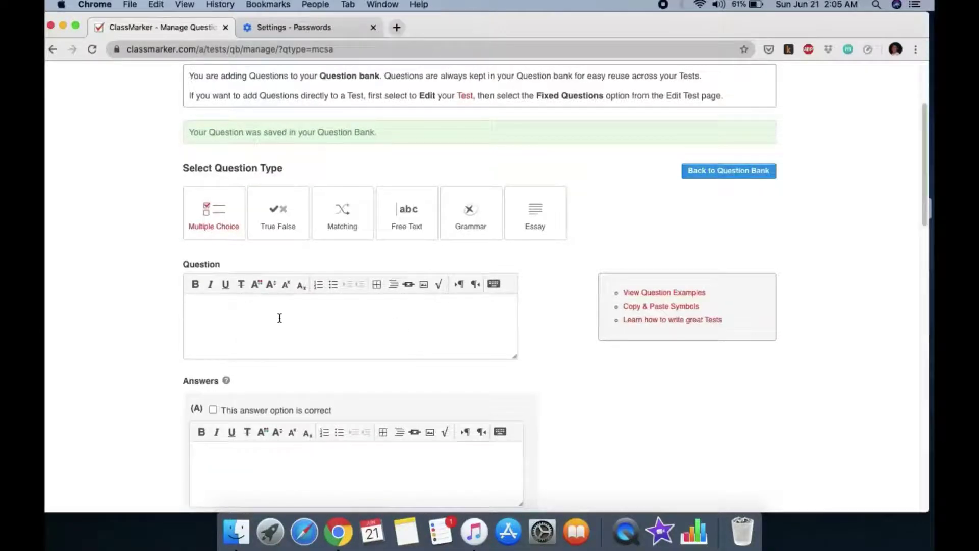
{"action": "left_click", "coordinate": [293, 189]}
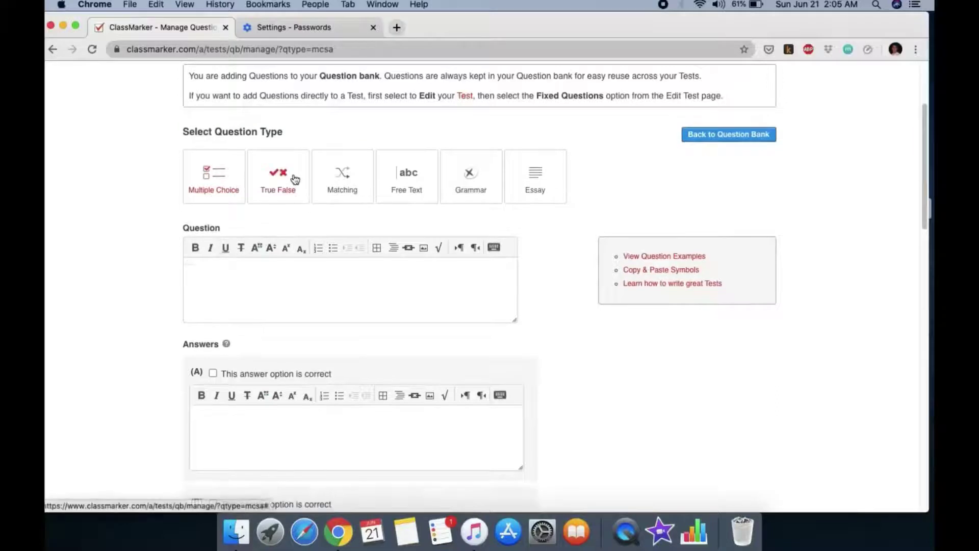
Write the statement 'People with blood type O always have at least 1 biological parent that is also blood type'
{"action": "left_click", "coordinate": [250, 287]}
{"action": "type", "text": "PEOPLE"}
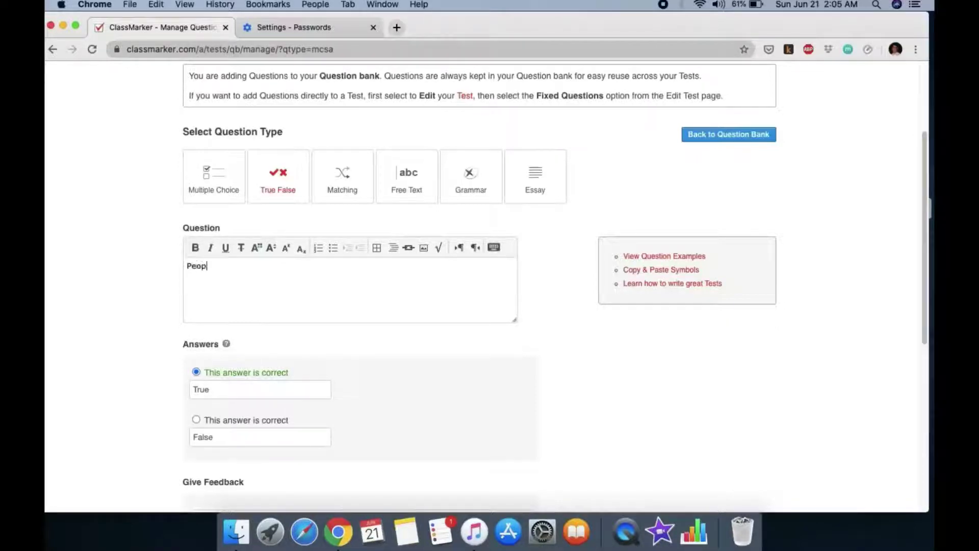
{"action": "type", "text": "ith blood type O alwa"}
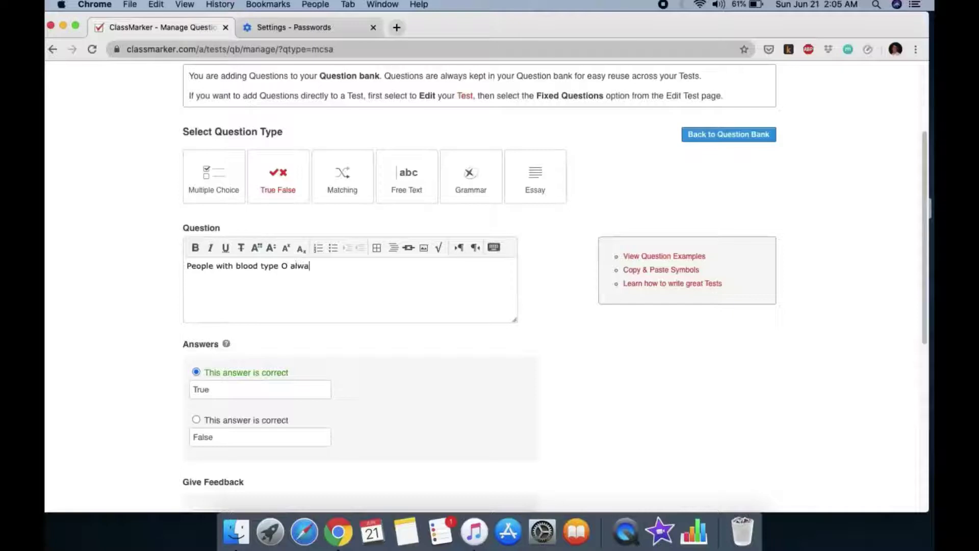
{"action": "type", "text": "ys have at least 1 biolog"}
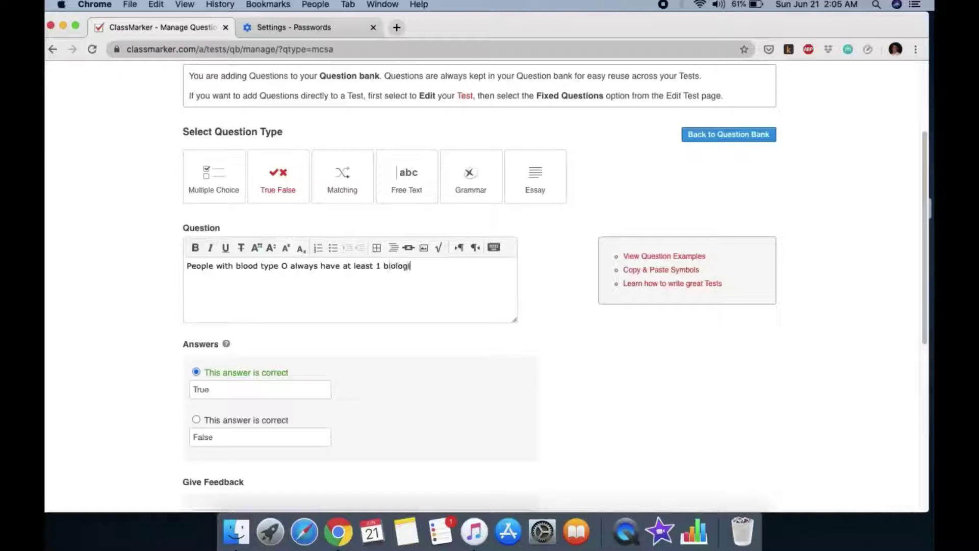
{"action": "type", "text": "ical parent that is also"}
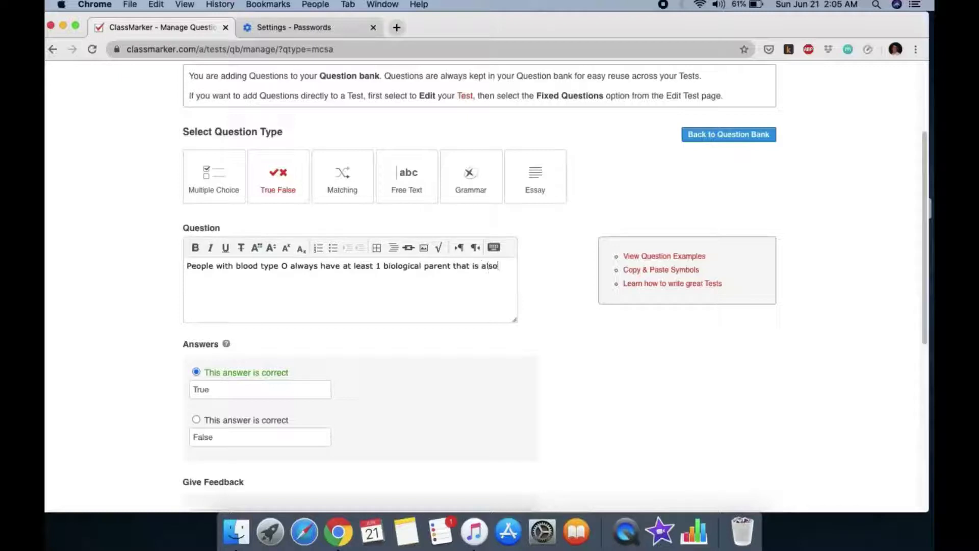
{"action": "type", "text": " blood type O."}
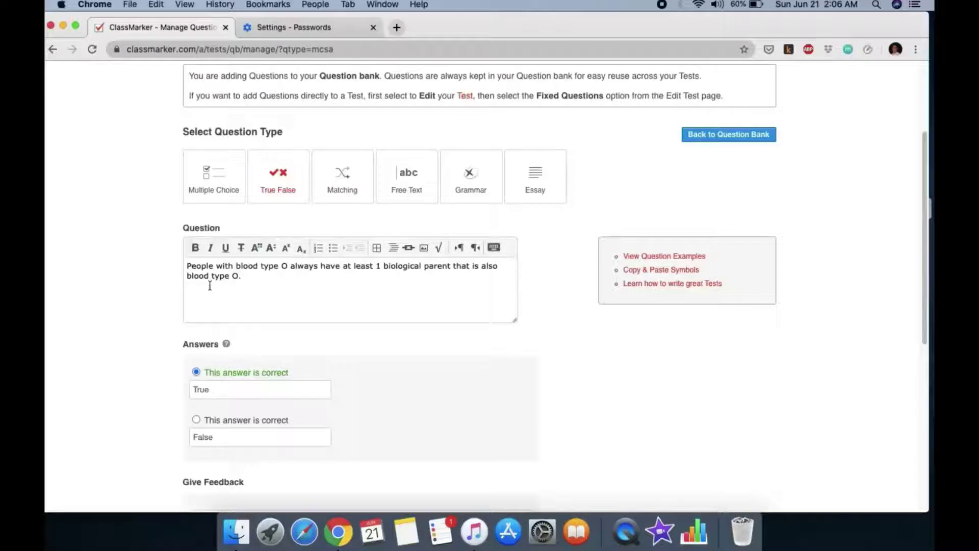
Keep the category at Chapter 3, preview the true/false question, and save it to the bank
{"action": "scroll", "coordinate": [261, 428], "scroll_direction": "down", "scroll_amount": 1}
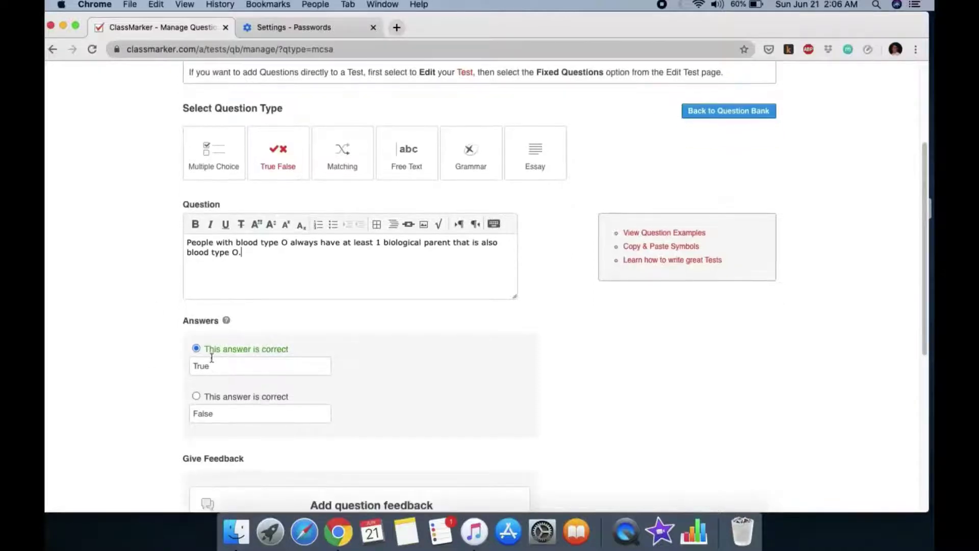
{"action": "scroll", "coordinate": [229, 425], "scroll_direction": "down", "scroll_amount": 5}
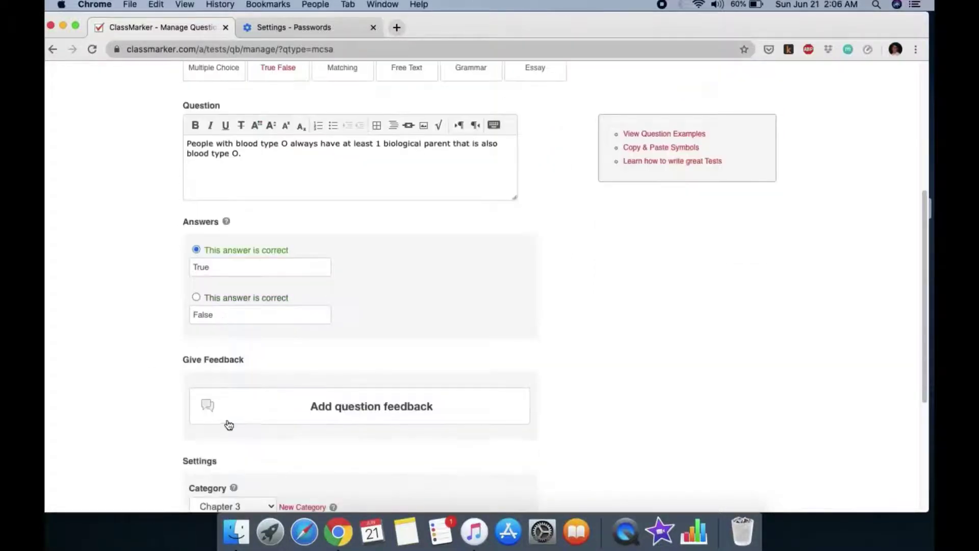
{"action": "scroll", "coordinate": [229, 425], "scroll_direction": "down", "scroll_amount": 5}
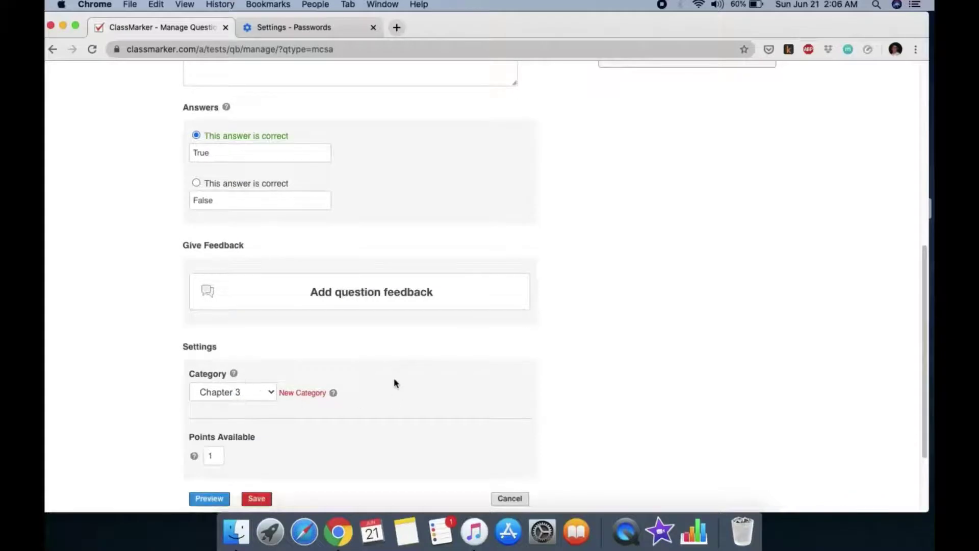
{"action": "scroll", "coordinate": [395, 383], "scroll_direction": "down", "scroll_amount": 4}
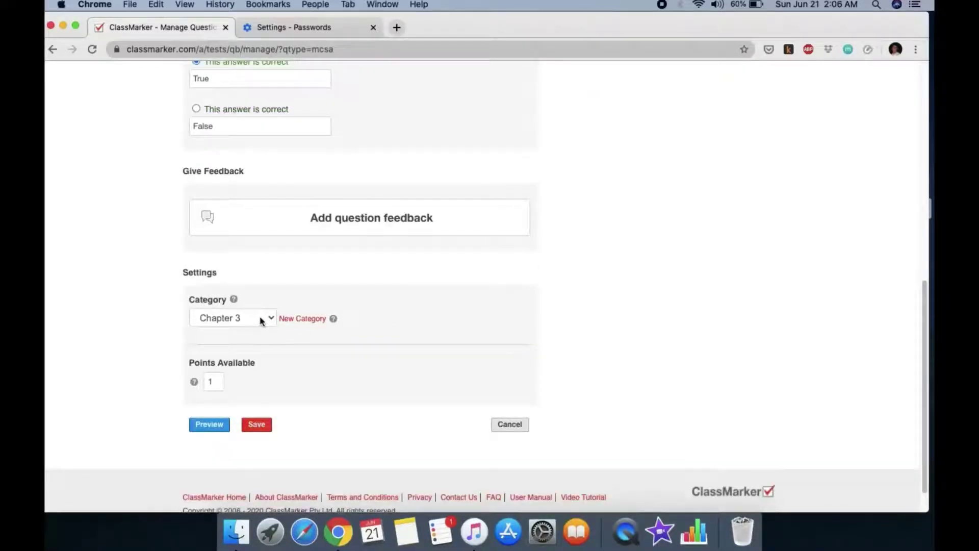
{"action": "left_click", "coordinate": [261, 320]}
{"action": "left_click", "coordinate": [258, 320]}
{"action": "left_click", "coordinate": [212, 429]}
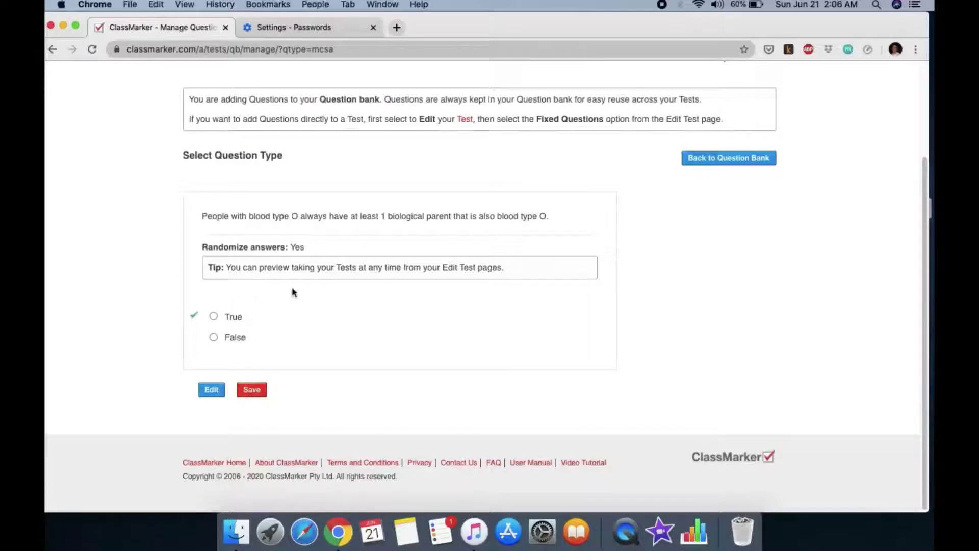
{"action": "left_click", "coordinate": [263, 395]}
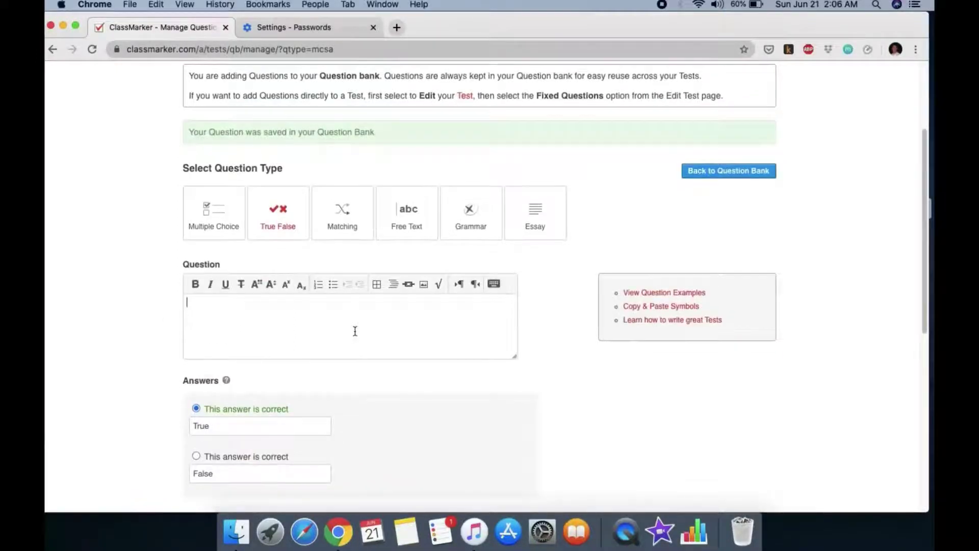
Start a matching question pairing gene with 'basic unit of heredity' and allele with 'versions of a gene'
{"action": "left_click", "coordinate": [341, 212]}
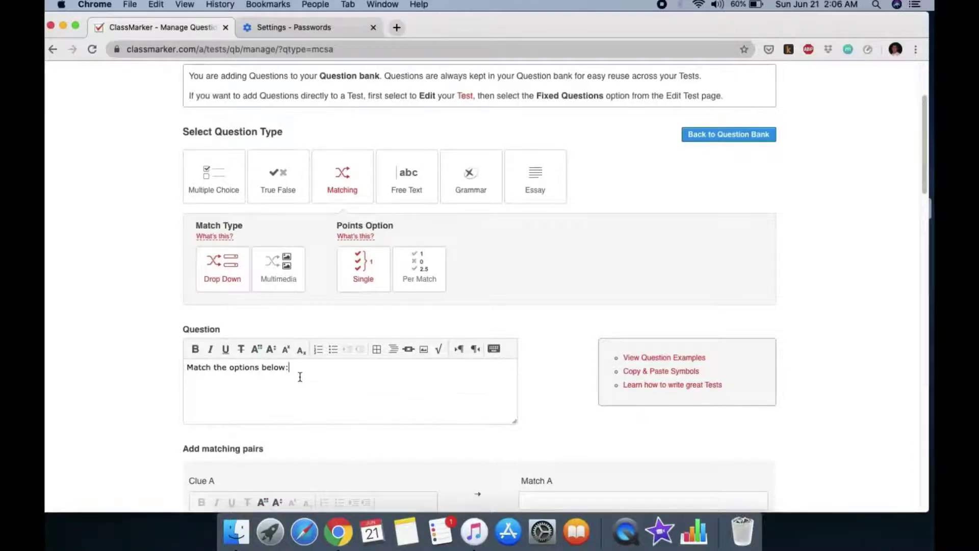
{"action": "scroll", "coordinate": [300, 378], "scroll_direction": "down", "scroll_amount": 3}
{"action": "left_click", "coordinate": [273, 452]}
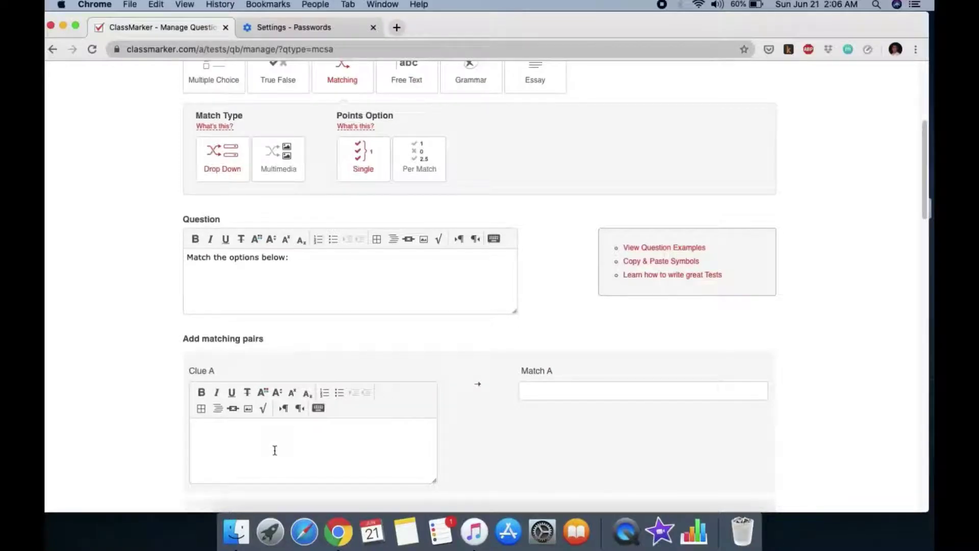
{"action": "left_click", "coordinate": [549, 391]}
{"action": "left_click", "coordinate": [245, 435]}
{"action": "type", "text": "gene"}
{"action": "left_click", "coordinate": [537, 391]}
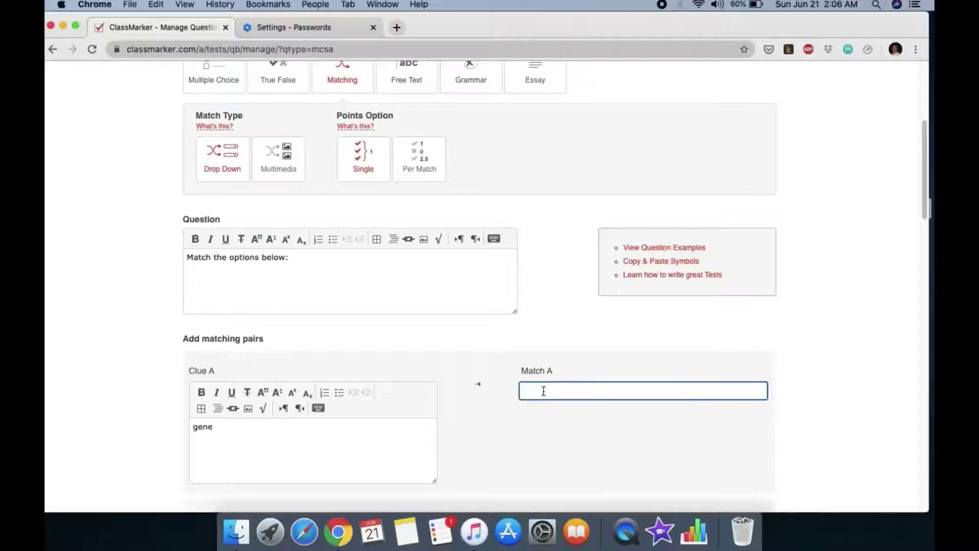
{"action": "type", "text": "basic unit of heredity"}
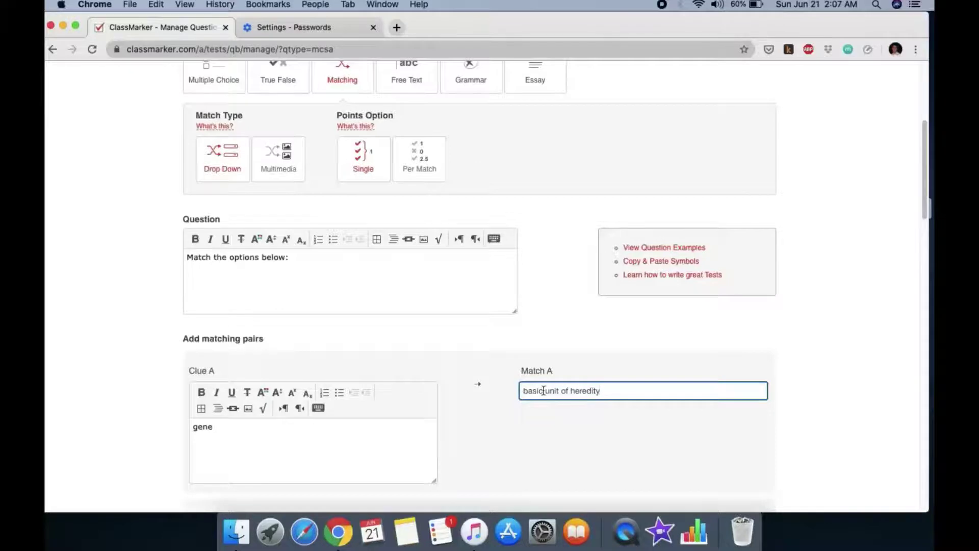
{"action": "scroll", "coordinate": [332, 452], "scroll_direction": "down", "scroll_amount": 5}
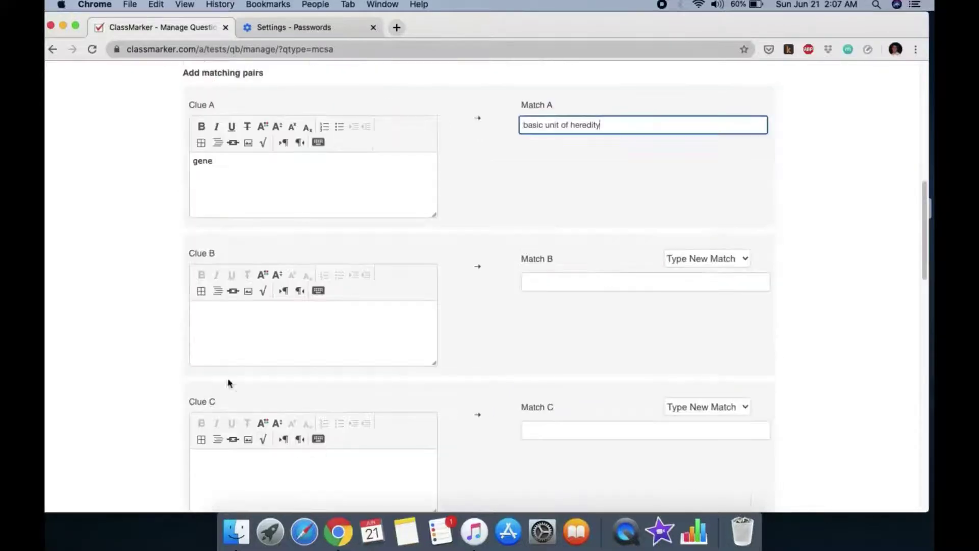
{"action": "left_click", "coordinate": [225, 308]}
{"action": "type", "text": "alle"}
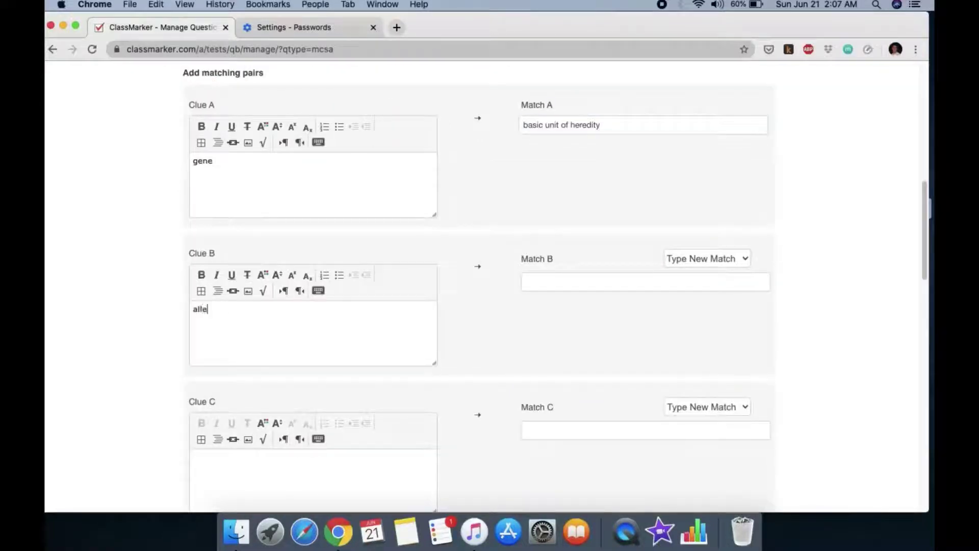
{"action": "type", "text": "le"}
{"action": "left_click", "coordinate": [554, 285]}
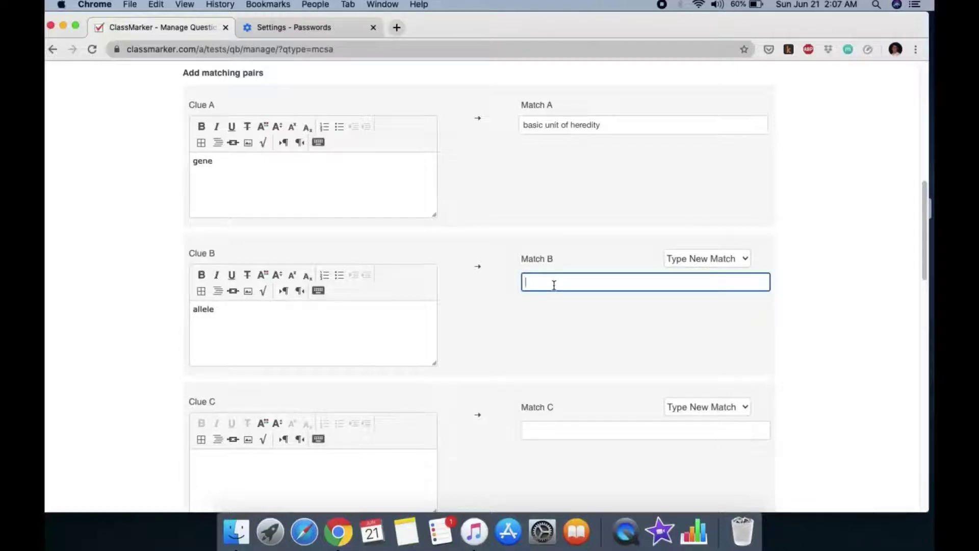
{"action": "type", "text": "va"}
{"action": "type", "text": "rsions "}
{"action": "type", "text": "of a gene"}
Pair homozygous with 'when the alleles are the same' and heterozygous with 'when the alleles are different'
{"action": "left_click", "coordinate": [248, 456]}
{"action": "scroll", "coordinate": [248, 455], "scroll_direction": "down", "scroll_amount": 1}
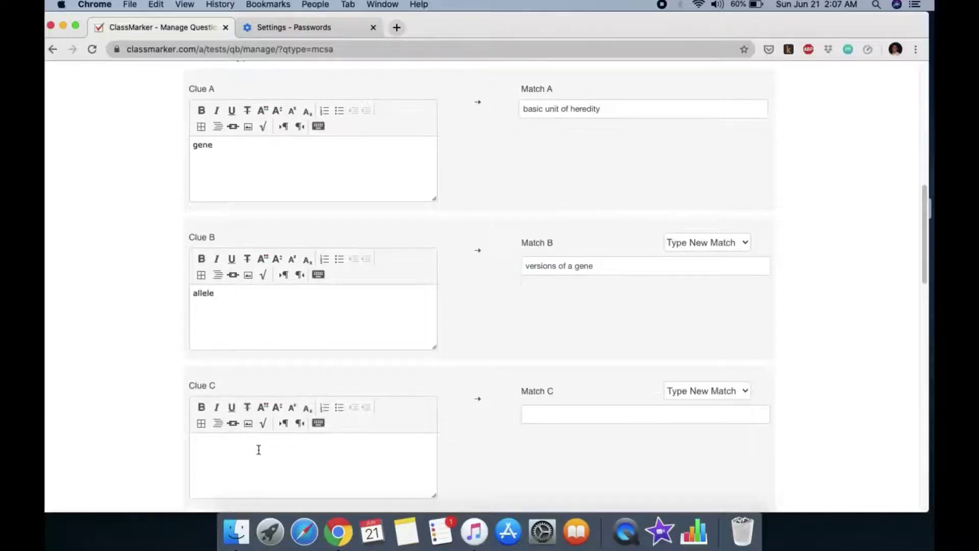
{"action": "type", "text": "homozygous"}
{"action": "left_click", "coordinate": [555, 413]}
{"action": "type", "text": "when the alleles"}
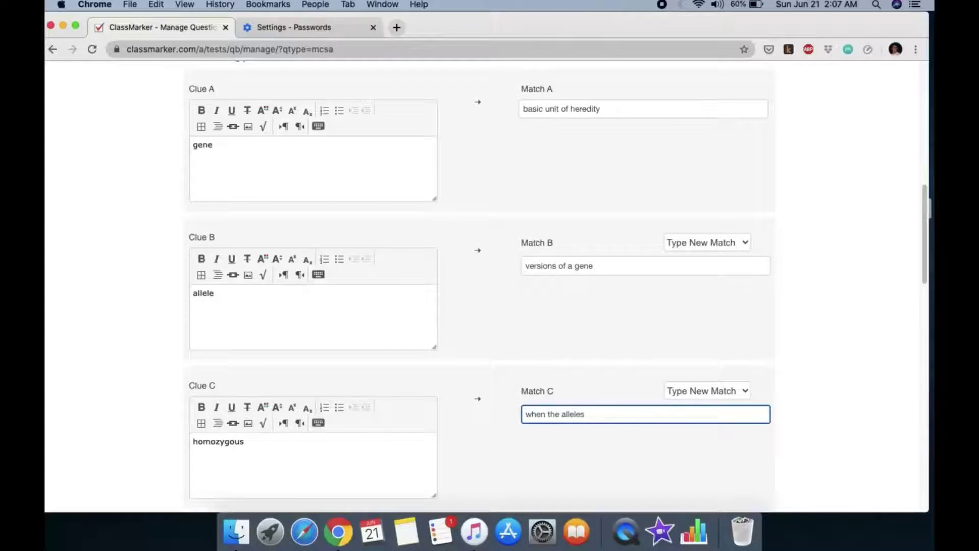
{"action": "type", "text": " are the same"}
{"action": "scroll", "coordinate": [336, 434], "scroll_direction": "down", "scroll_amount": 5}
{"action": "scroll", "coordinate": [316, 409], "scroll_direction": "down", "scroll_amount": 5}
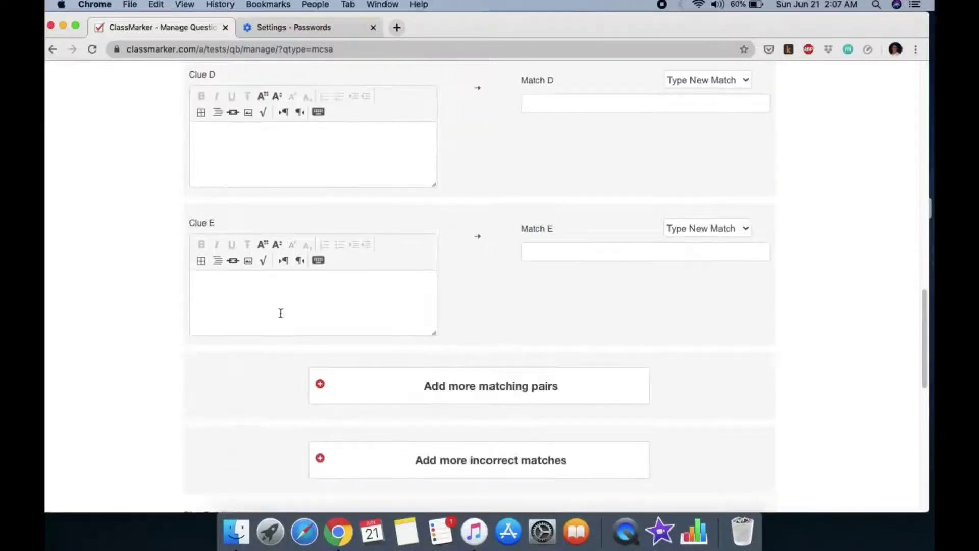
{"action": "left_click", "coordinate": [284, 306]}
{"action": "type", "text": "heteroz"}
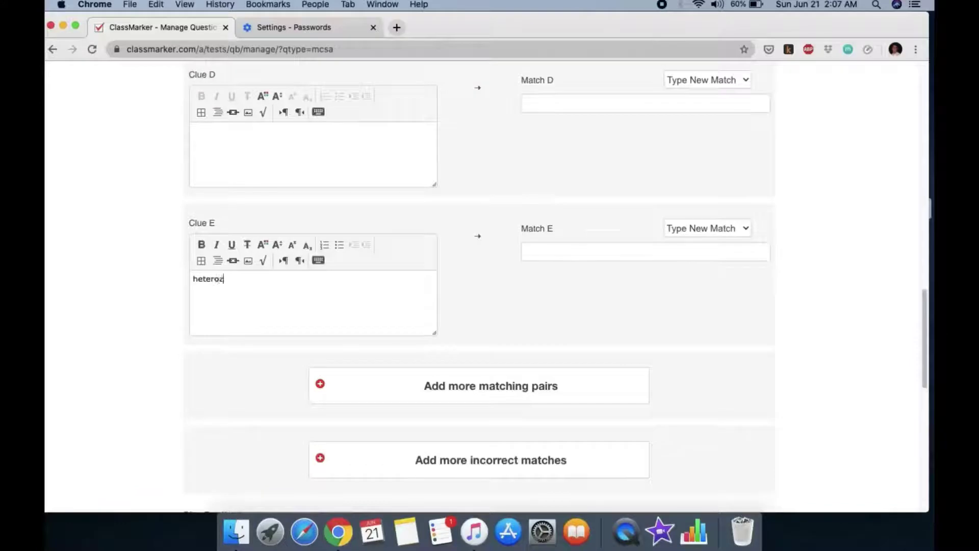
{"action": "type", "text": "ygous"}
{"action": "left_click", "coordinate": [544, 253]}
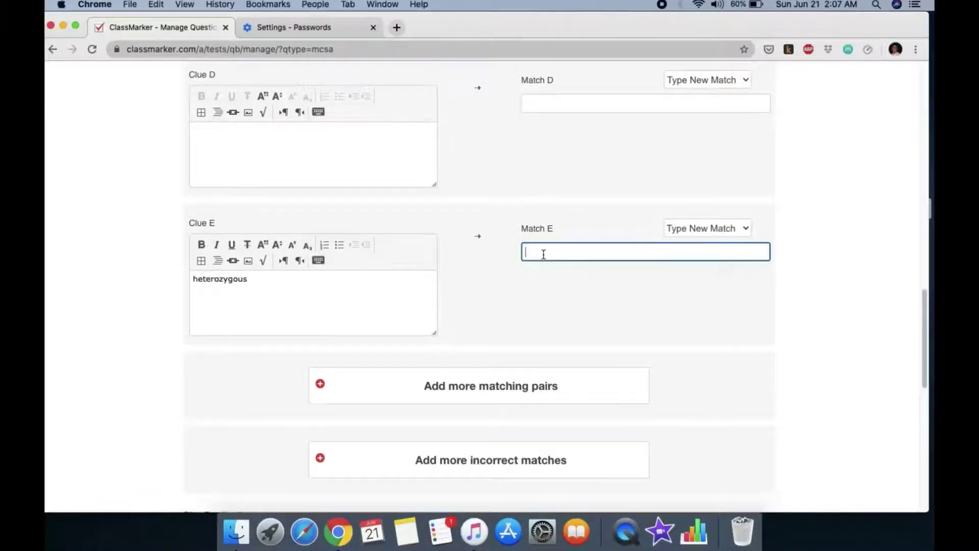
{"action": "type", "text": "when the alleles are different"}
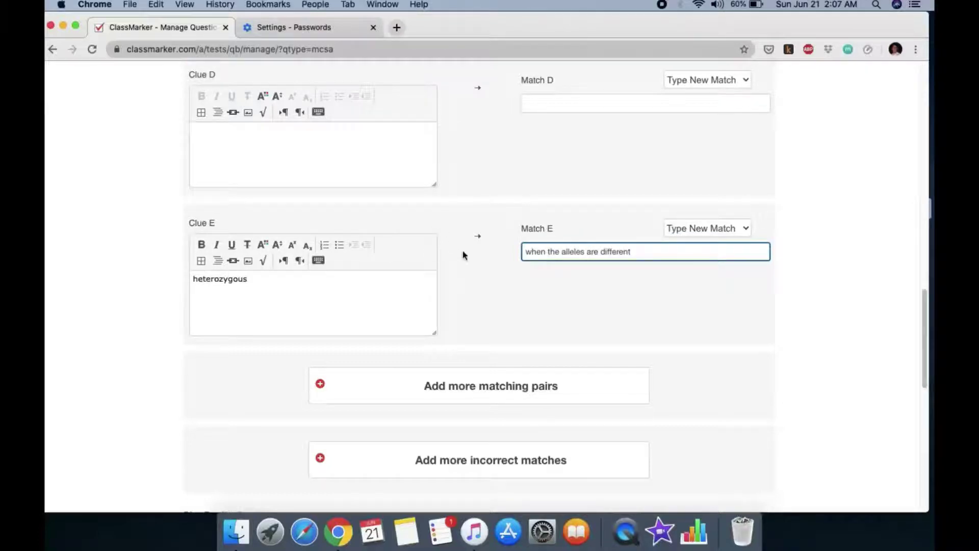
{"action": "scroll", "coordinate": [479, 296], "scroll_direction": "down", "scroll_amount": 2}
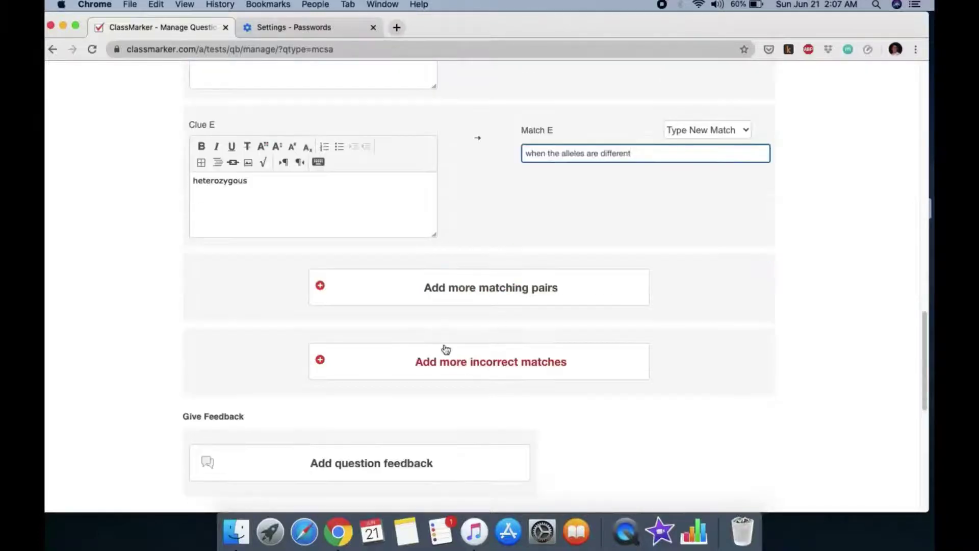
{"action": "scroll", "coordinate": [459, 332], "scroll_direction": "down", "scroll_amount": 1}
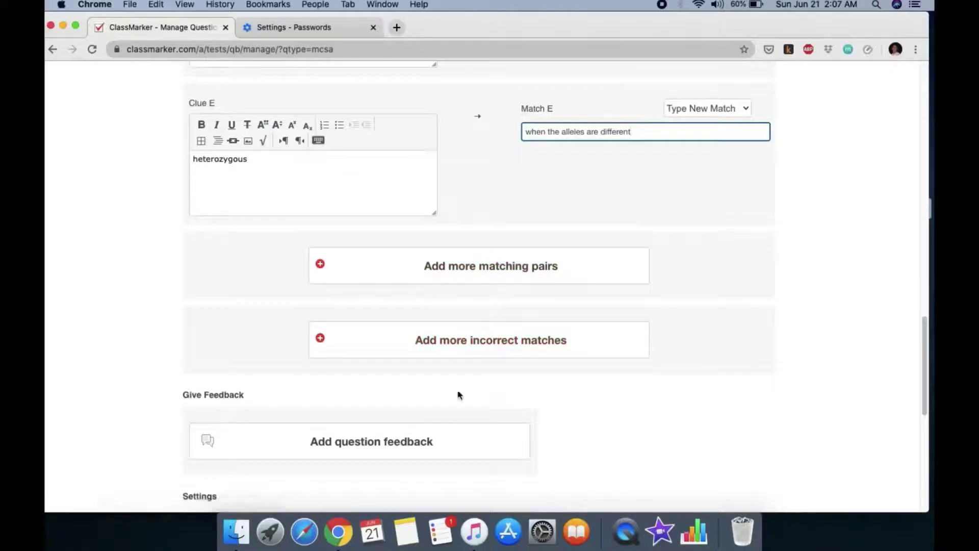
{"action": "scroll", "coordinate": [457, 391], "scroll_direction": "down", "scroll_amount": 2}
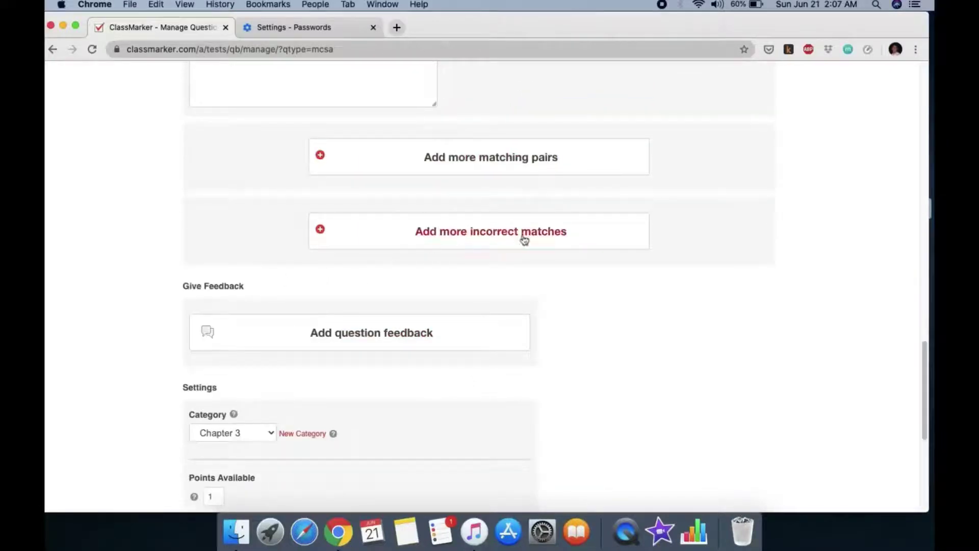
Add heredity, recessive and dominant as Incorrect Matches A, B and C
{"action": "left_click", "coordinate": [489, 234]}
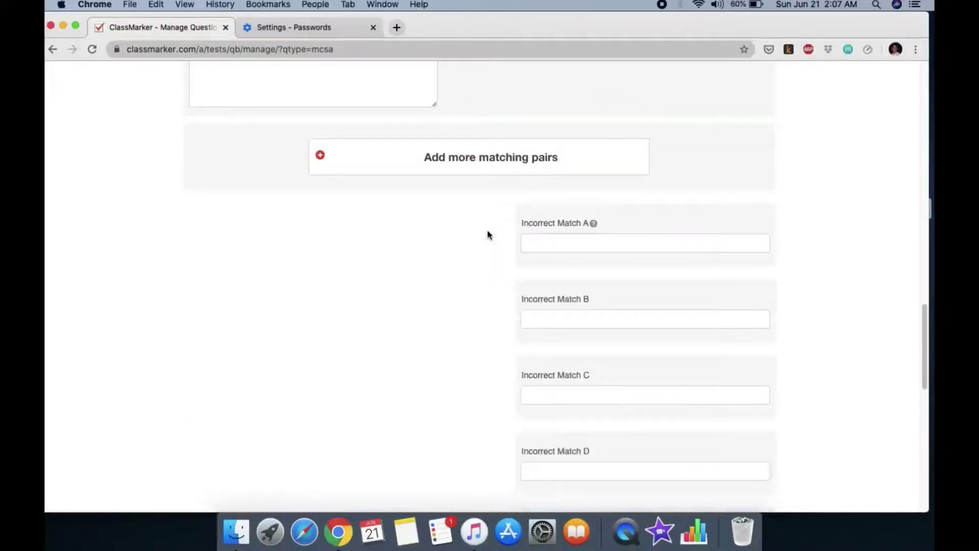
{"action": "scroll", "coordinate": [488, 235], "scroll_direction": "up", "scroll_amount": 4}
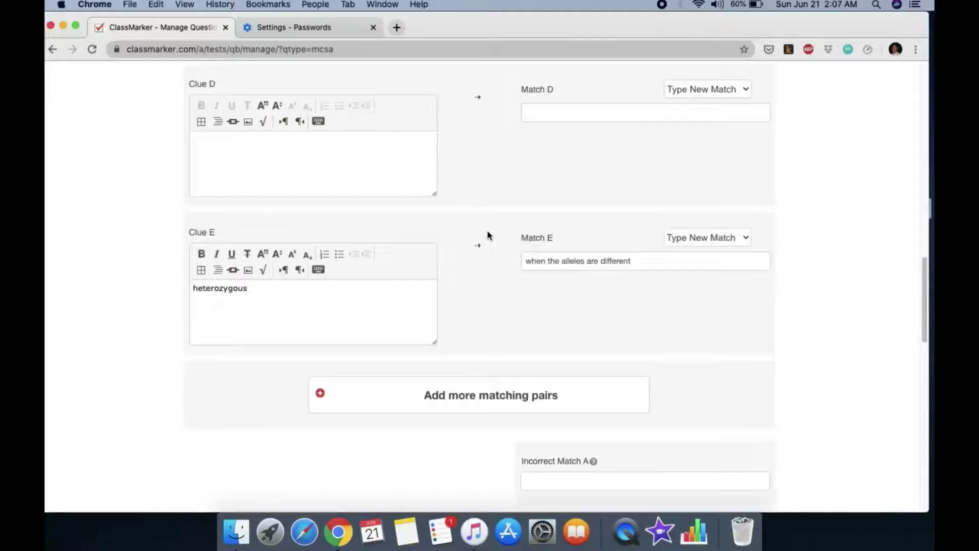
{"action": "scroll", "coordinate": [488, 235], "scroll_direction": "up", "scroll_amount": 3}
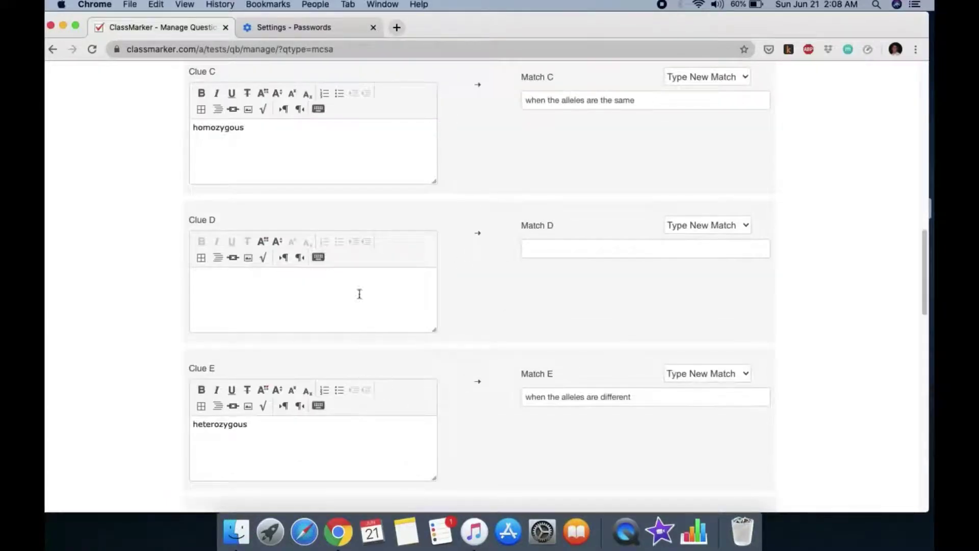
{"action": "scroll", "coordinate": [389, 318], "scroll_direction": "down", "scroll_amount": 2}
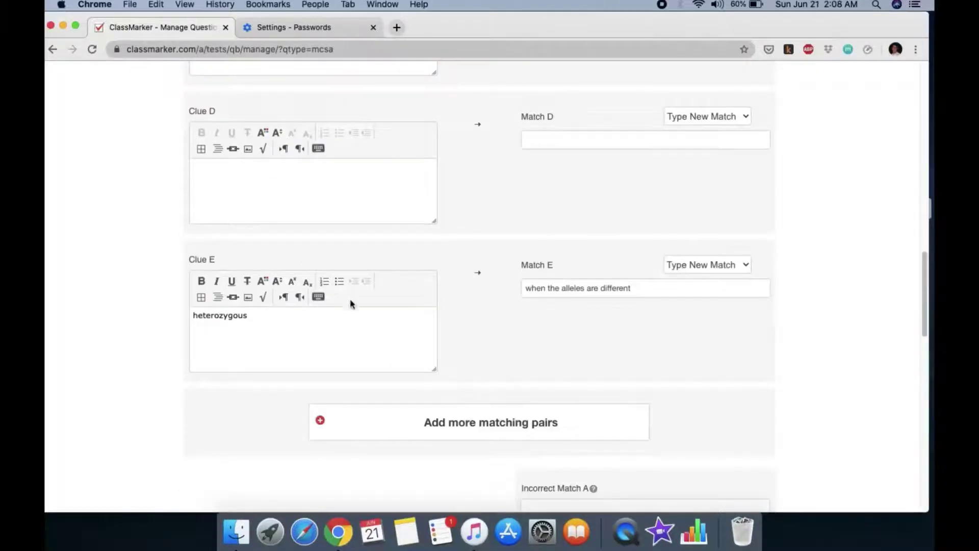
{"action": "scroll", "coordinate": [393, 274], "scroll_direction": "down", "scroll_amount": 10}
{"action": "scroll", "coordinate": [564, 163], "scroll_direction": "up", "scroll_amount": 2}
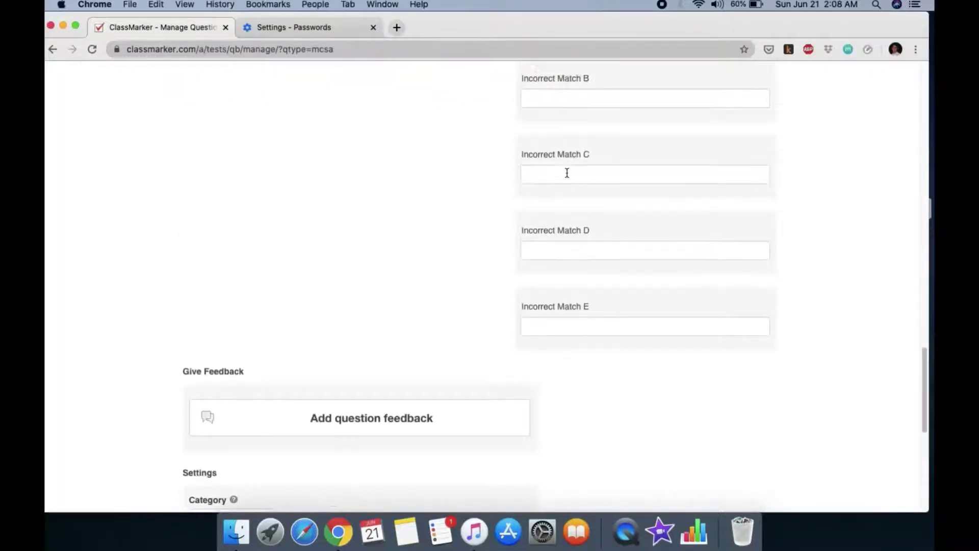
{"action": "left_click", "coordinate": [552, 113]}
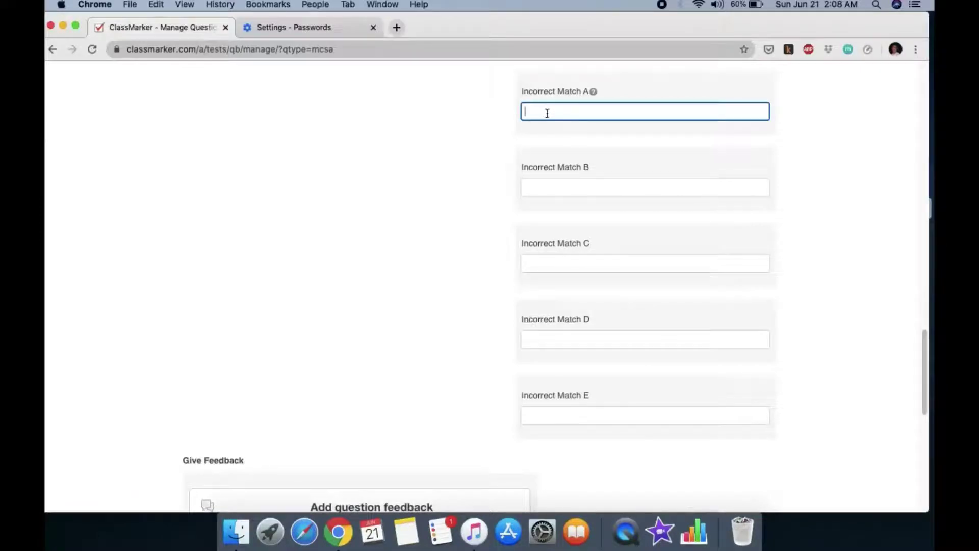
{"action": "type", "text": "he"}
{"action": "key", "text": "BackSpace"}
{"action": "type", "text": "eredity"}
{"action": "left_click", "coordinate": [547, 189]}
{"action": "type", "text": "recessive"}
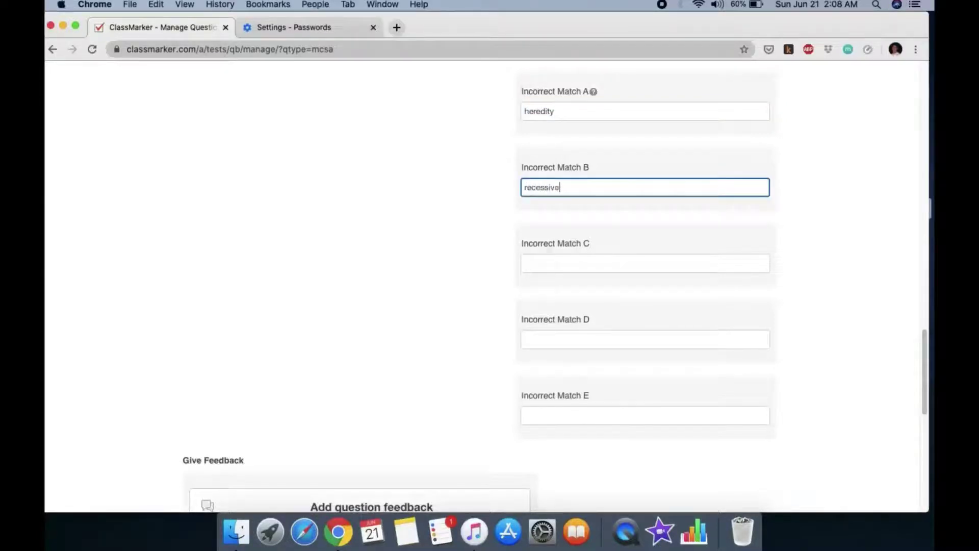
{"action": "left_click", "coordinate": [552, 263]}
{"action": "type", "text": "dominant"}
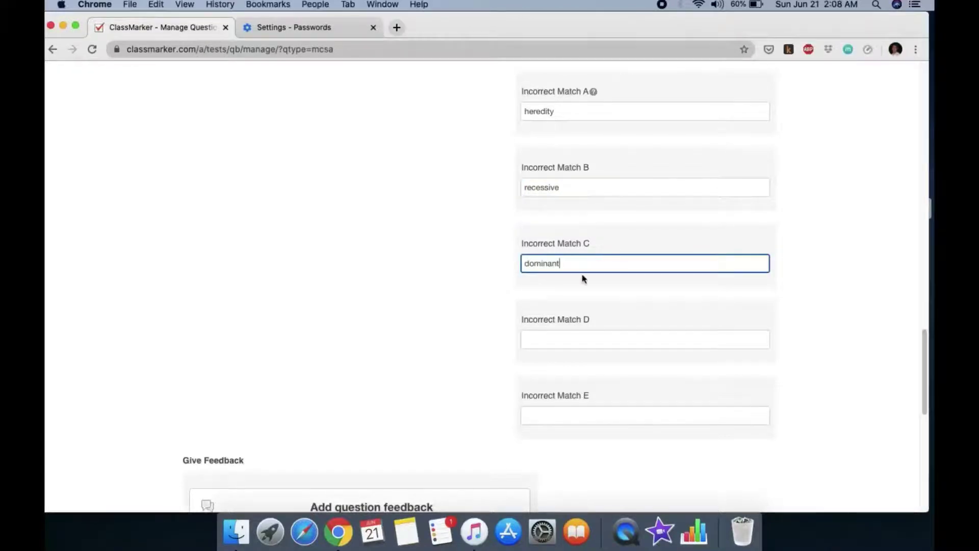
{"action": "scroll", "coordinate": [584, 279], "scroll_direction": "down", "scroll_amount": 10}
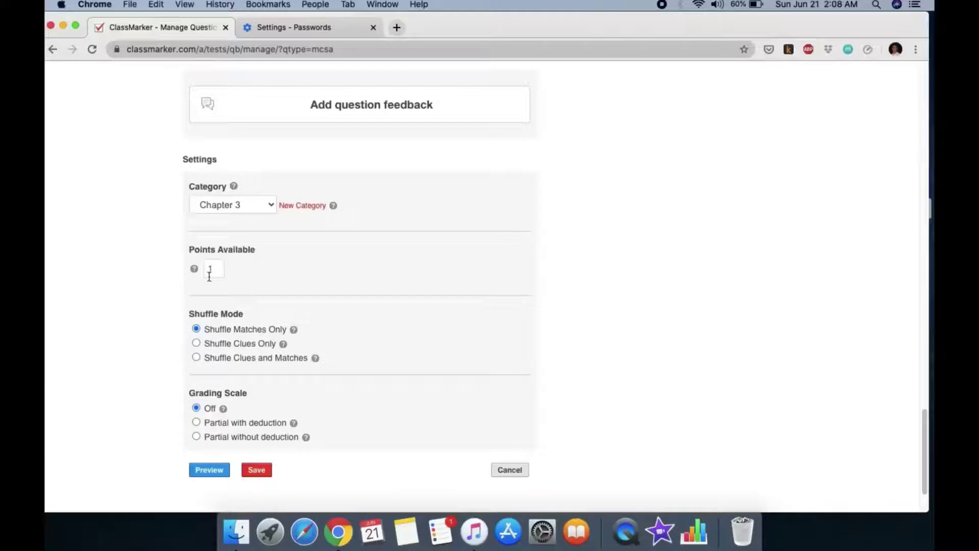
Change Points Available from 1 to 4, pick Shuffle Clues and Matches, and select Partial without deduction grading
{"action": "left_click", "coordinate": [213, 270]}
{"action": "key", "text": "BackSpace"}
{"action": "type", "text": "4"}
{"action": "scroll", "coordinate": [286, 326], "scroll_direction": "down", "scroll_amount": 1}
{"action": "left_click", "coordinate": [196, 342]}
{"action": "left_click", "coordinate": [197, 341]}
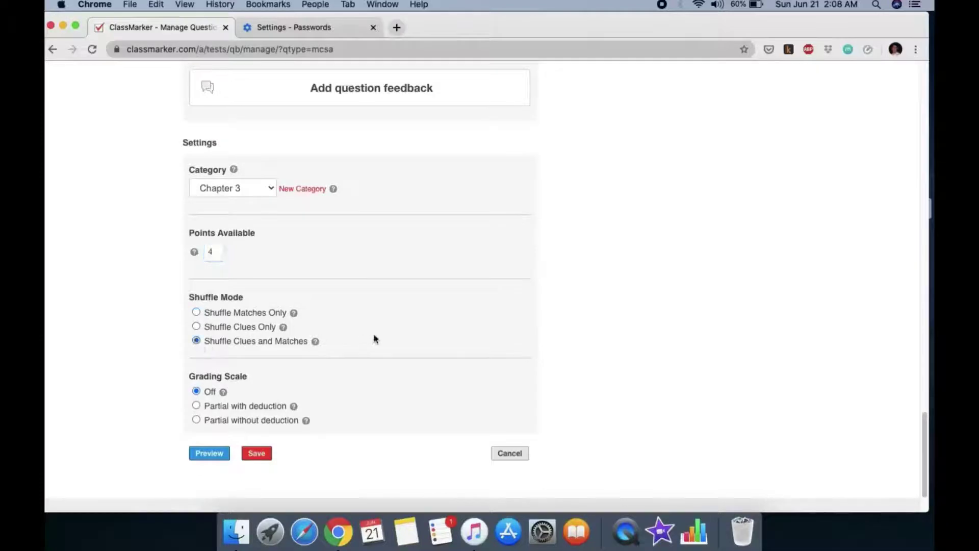
{"action": "scroll", "coordinate": [374, 339], "scroll_direction": "down", "scroll_amount": 4}
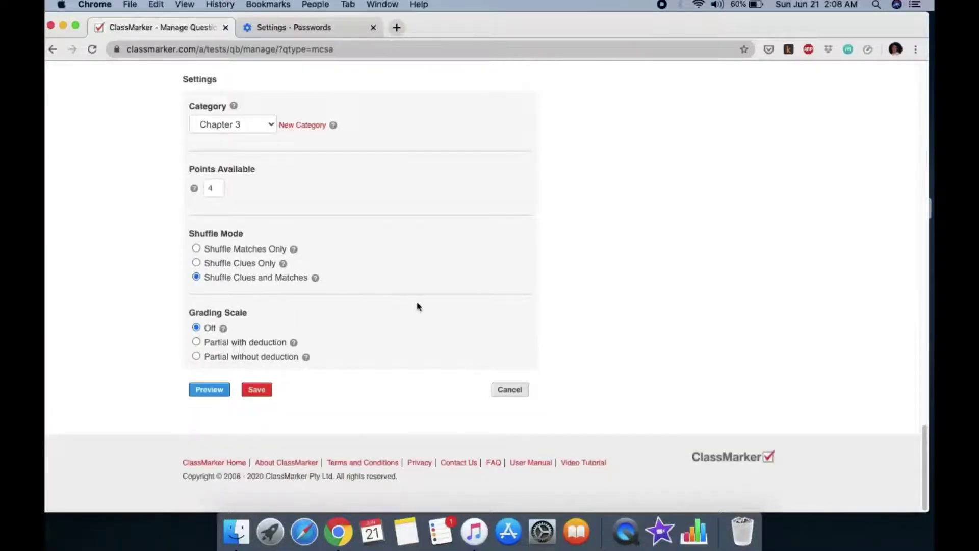
{"action": "left_click", "coordinate": [197, 357]}
{"action": "mouse_move", "coordinate": [223, 329]}
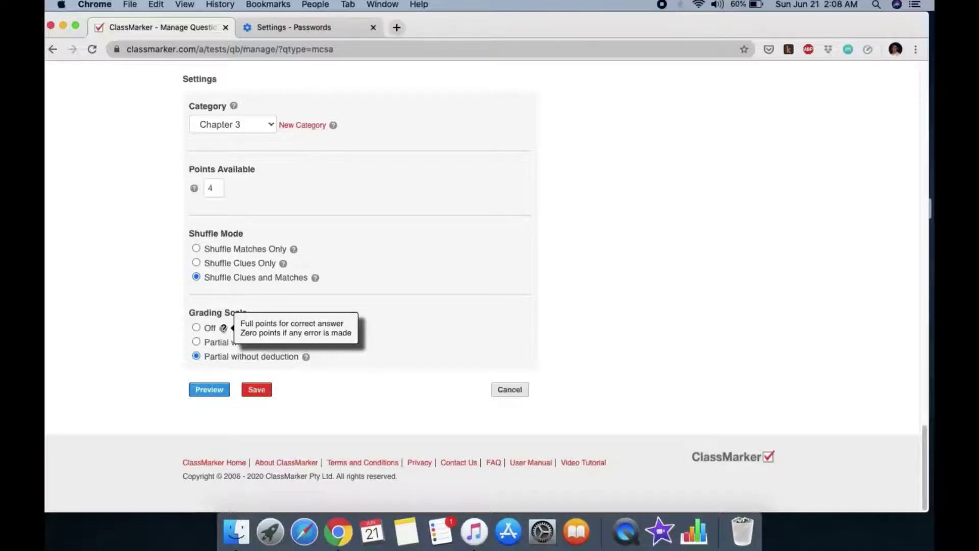
{"action": "mouse_move", "coordinate": [306, 356]}
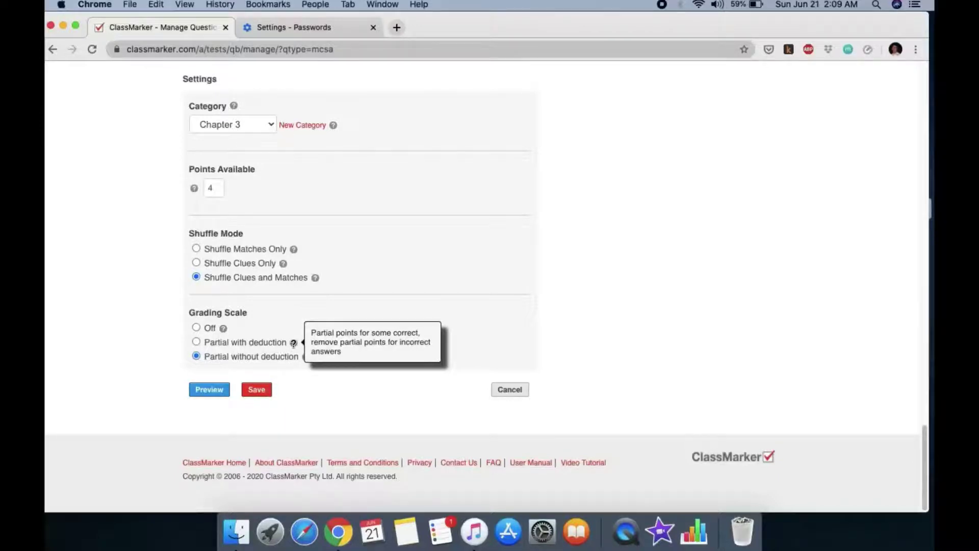
Preview the matching question and check the answer choices offered for 'allele'
{"action": "left_click", "coordinate": [210, 390]}
{"action": "scroll", "coordinate": [394, 306], "scroll_direction": "up", "scroll_amount": 2}
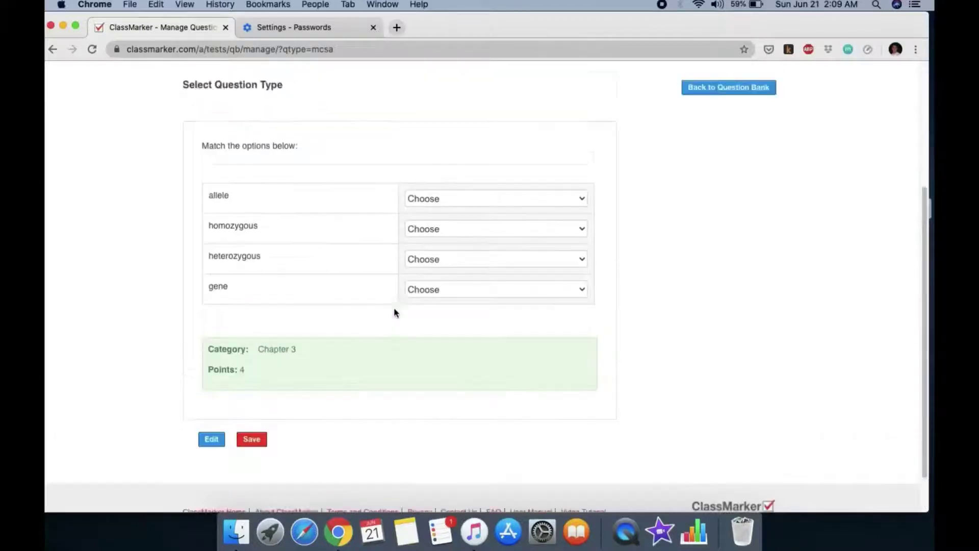
{"action": "scroll", "coordinate": [394, 310], "scroll_direction": "up", "scroll_amount": 4}
{"action": "left_click", "coordinate": [517, 369]}
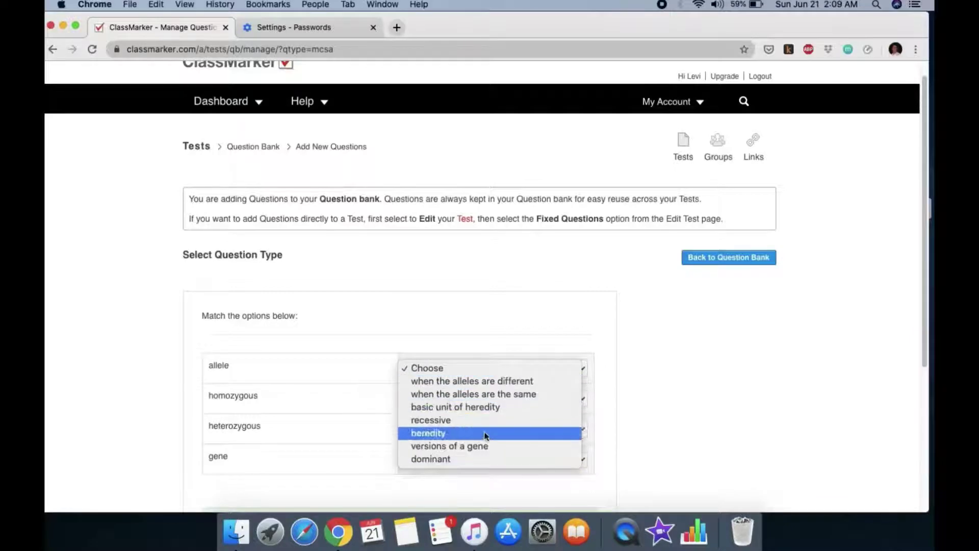
{"action": "left_click", "coordinate": [468, 310]}
{"action": "scroll", "coordinate": [468, 310], "scroll_direction": "down", "scroll_amount": 5}
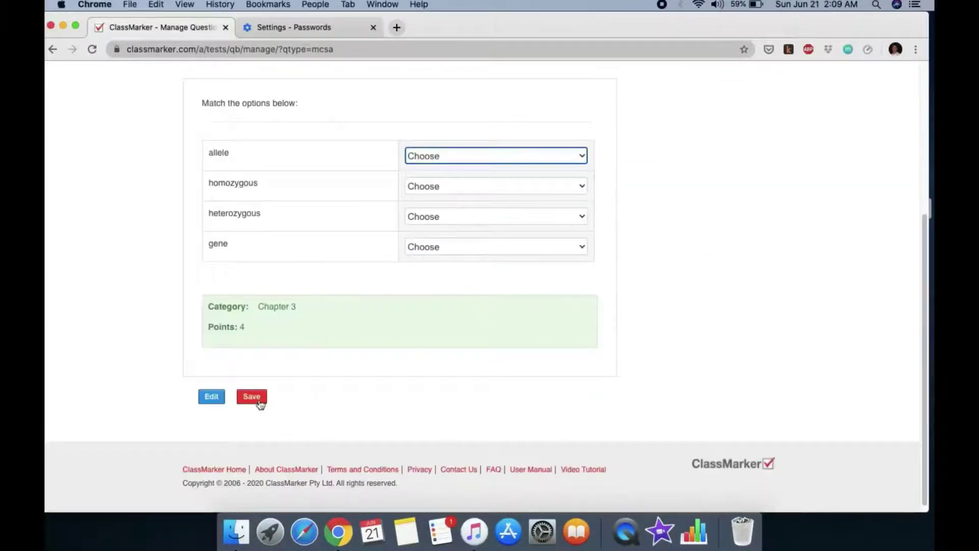
Try to save the question and dismiss the missing-row-before-E warning
{"action": "left_click", "coordinate": [259, 402]}
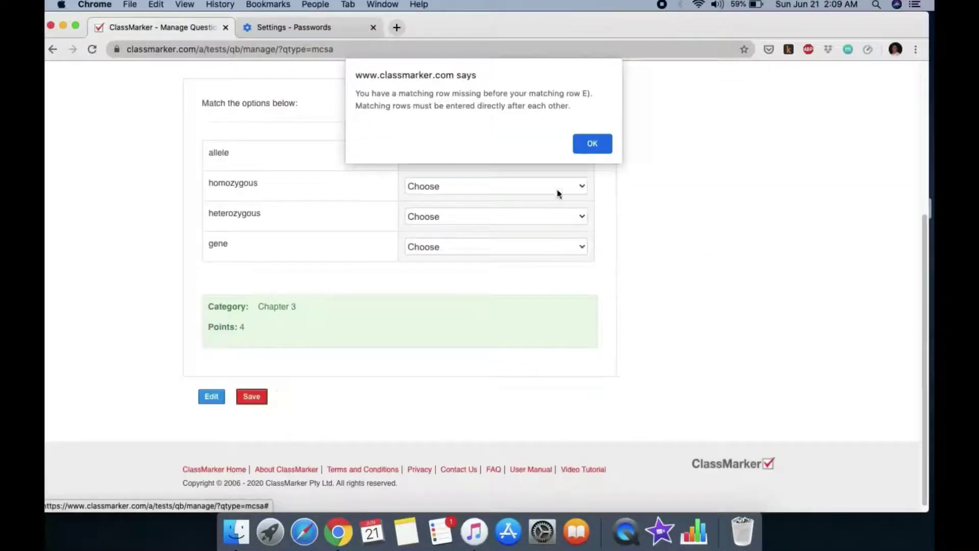
{"action": "left_click", "coordinate": [593, 146]}
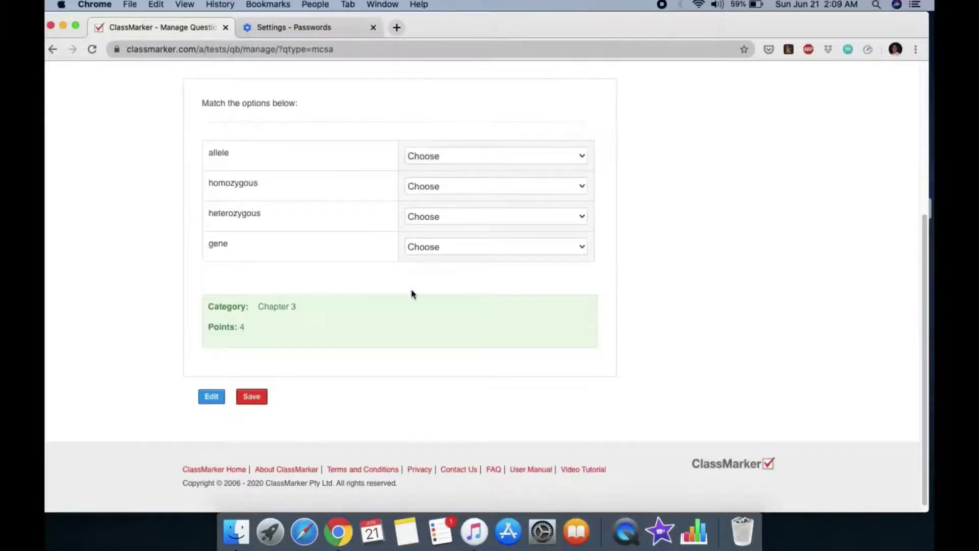
{"action": "scroll", "coordinate": [413, 293], "scroll_direction": "up", "scroll_amount": 1}
{"action": "scroll", "coordinate": [413, 298], "scroll_direction": "up", "scroll_amount": 3}
{"action": "scroll", "coordinate": [312, 433], "scroll_direction": "down", "scroll_amount": 3}
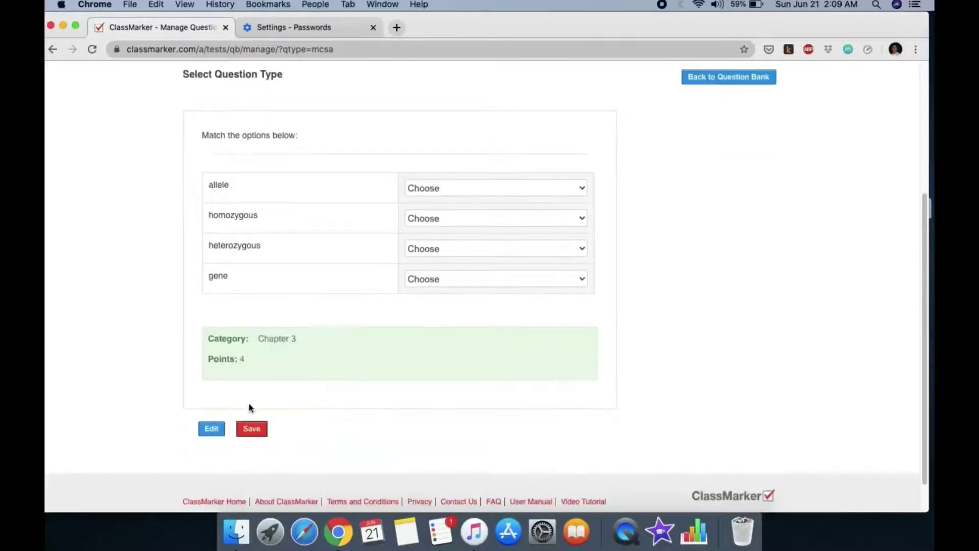
Return to editing and move 'heterozygous' from Clue E into the empty Clue D
{"action": "left_click", "coordinate": [211, 428]}
{"action": "scroll", "coordinate": [397, 273], "scroll_direction": "down", "scroll_amount": 12}
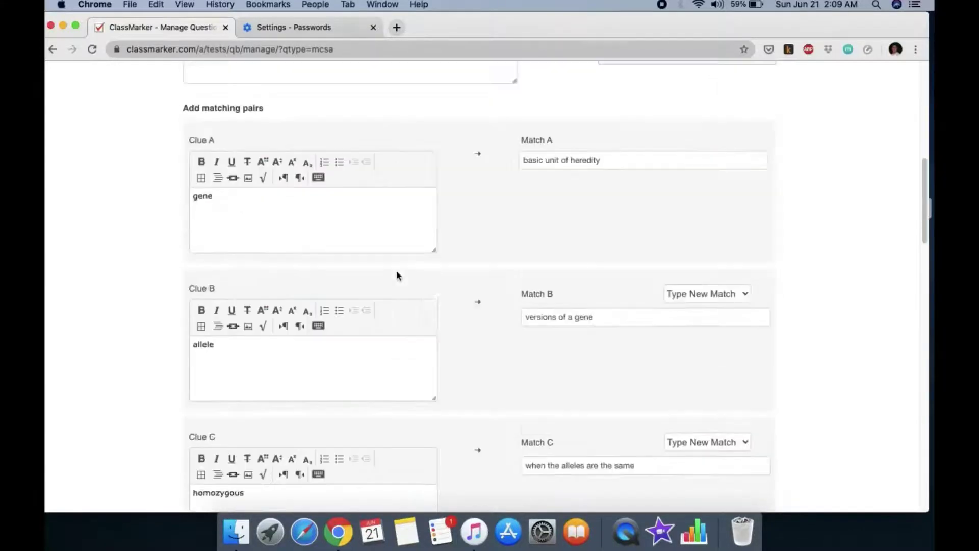
{"action": "scroll", "coordinate": [397, 272], "scroll_direction": "down", "scroll_amount": 2}
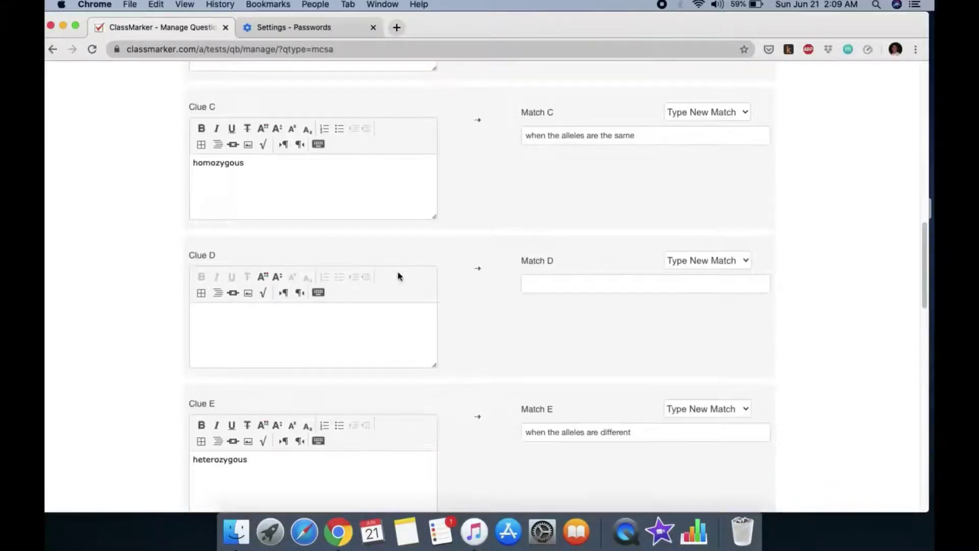
{"action": "left_click_drag", "start_coordinate": [255, 445], "coordinate": [153, 448]}
{"action": "right_click", "coordinate": [209, 445]}
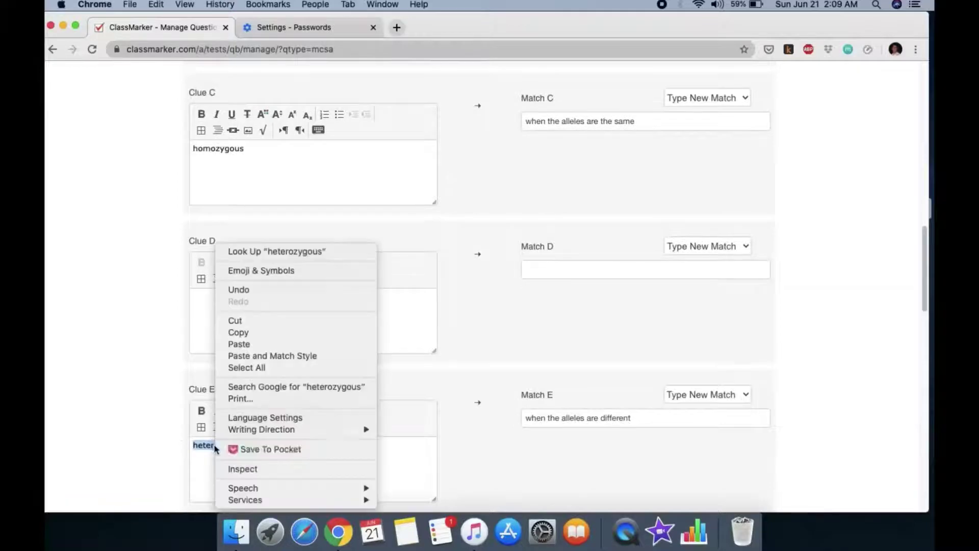
{"action": "left_click", "coordinate": [246, 320]}
{"action": "right_click", "coordinate": [228, 308]}
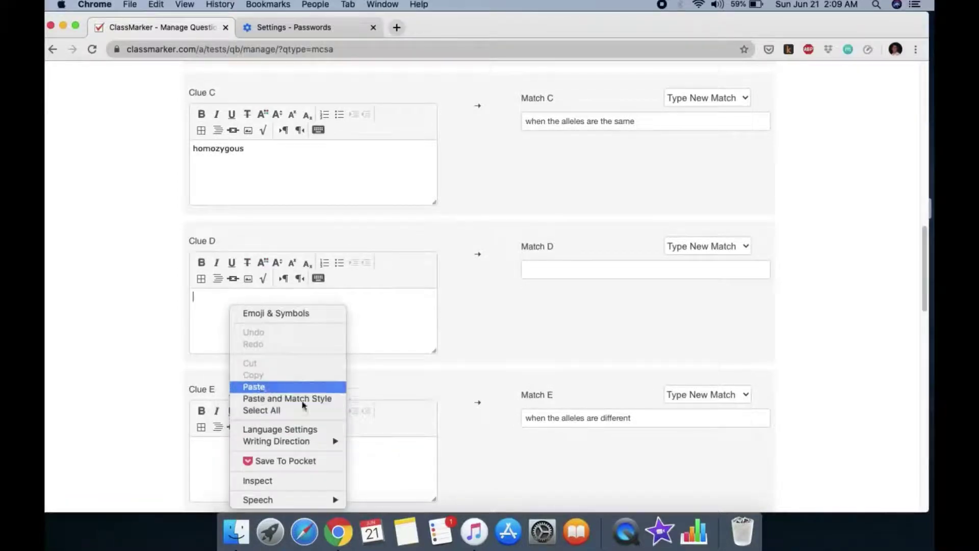
{"action": "left_click", "coordinate": [254, 386]}
Move the Match E definition into the empty Match D
{"action": "left_click_drag", "start_coordinate": [658, 422], "coordinate": [523, 424]}
{"action": "right_click", "coordinate": [592, 419]}
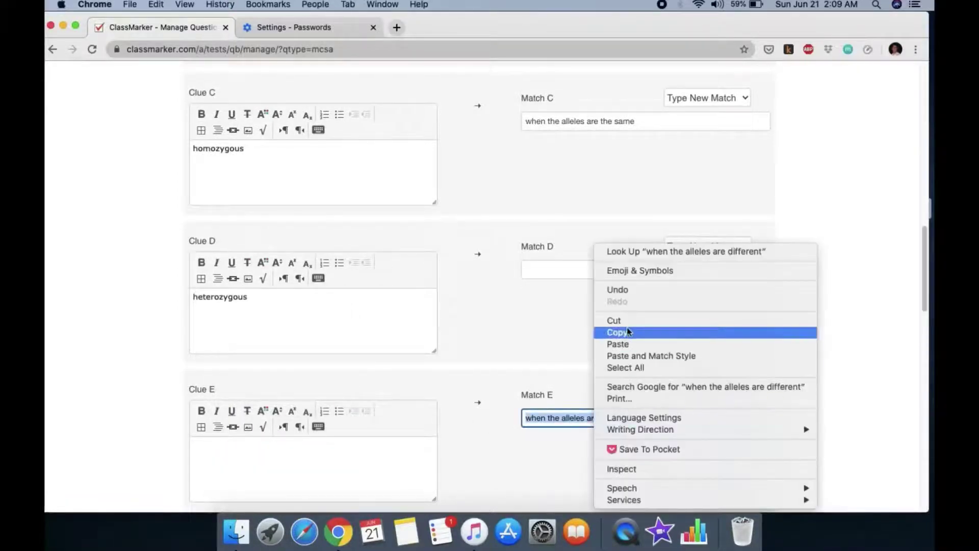
{"action": "left_click", "coordinate": [607, 321]}
{"action": "right_click", "coordinate": [563, 274]}
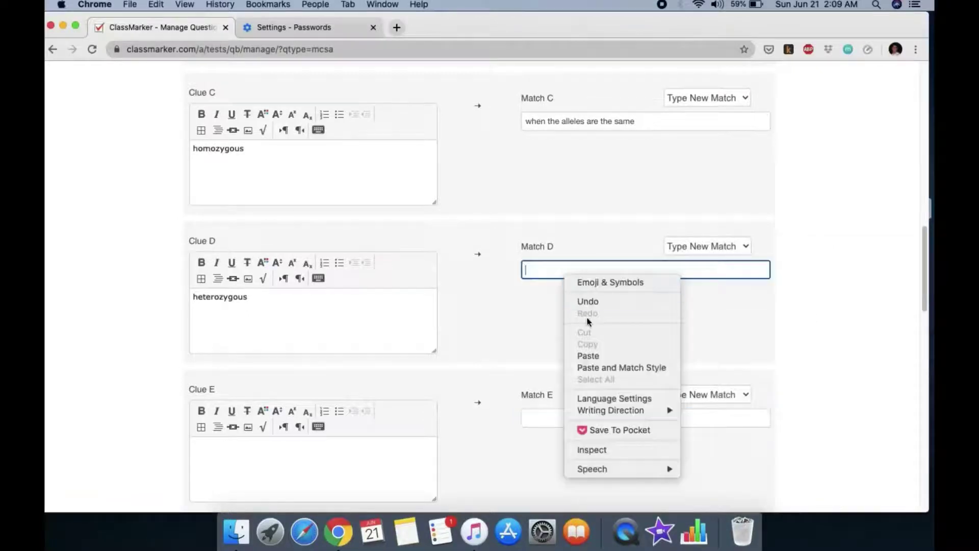
{"action": "left_click", "coordinate": [589, 356]}
{"action": "scroll", "coordinate": [487, 314], "scroll_direction": "down", "scroll_amount": 4}
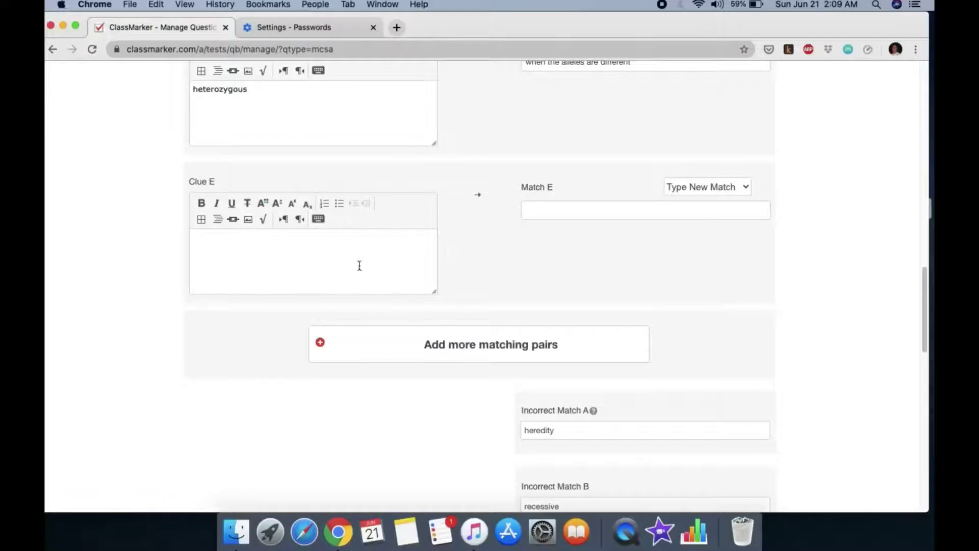
{"action": "scroll", "coordinate": [378, 278], "scroll_direction": "down", "scroll_amount": 1}
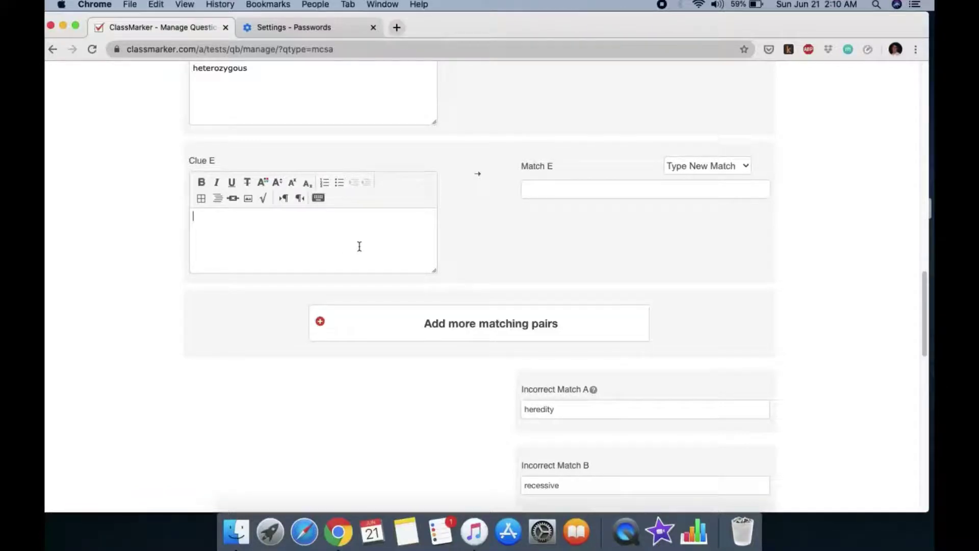
Preview and save the matching question, then choose Free Text for the next question
{"action": "left_click", "coordinate": [319, 239]}
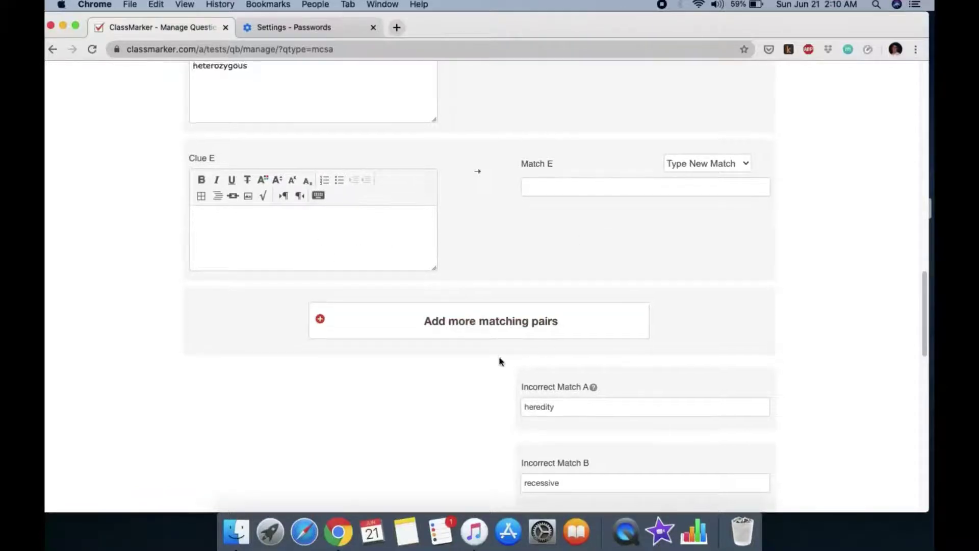
{"action": "scroll", "coordinate": [396, 300], "scroll_direction": "down", "scroll_amount": 15}
{"action": "left_click", "coordinate": [203, 393]}
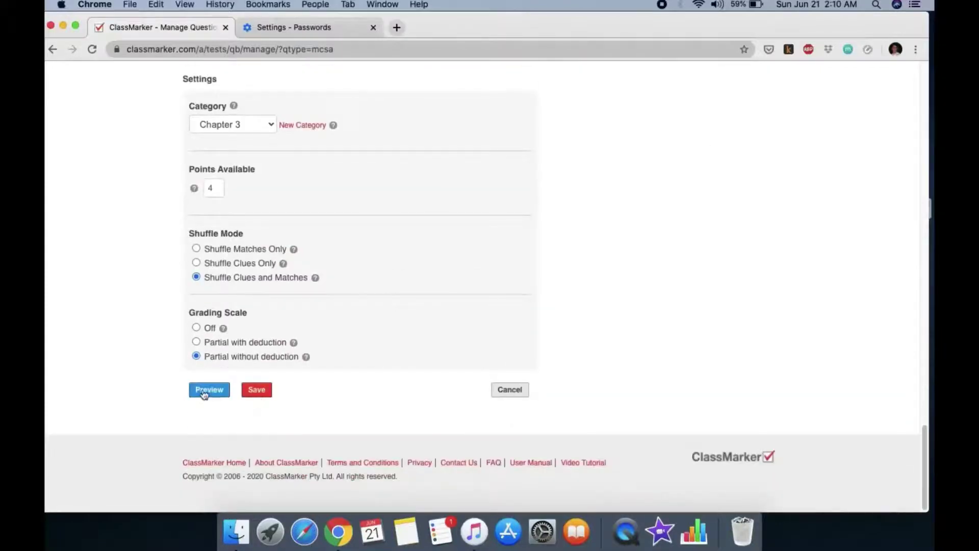
{"action": "left_click", "coordinate": [243, 390]}
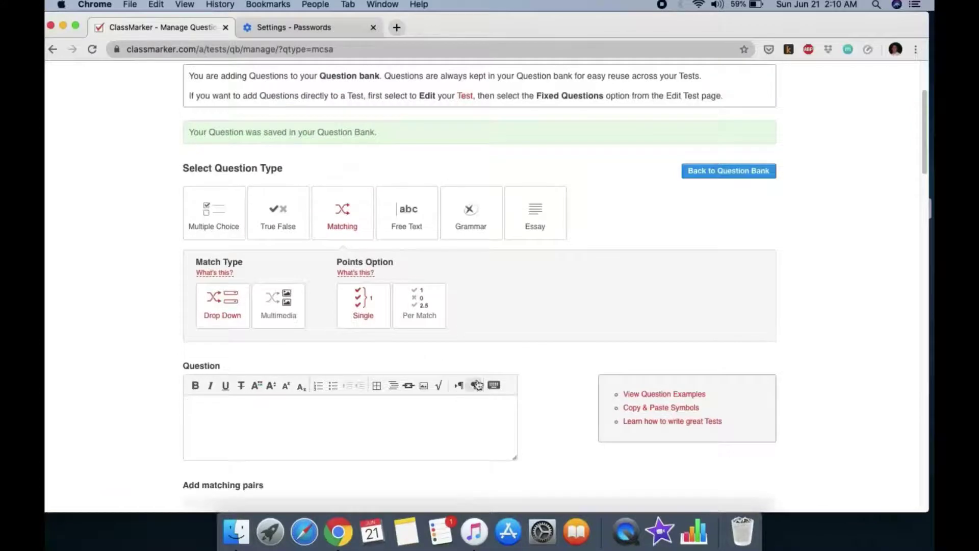
{"action": "left_click", "coordinate": [404, 224]}
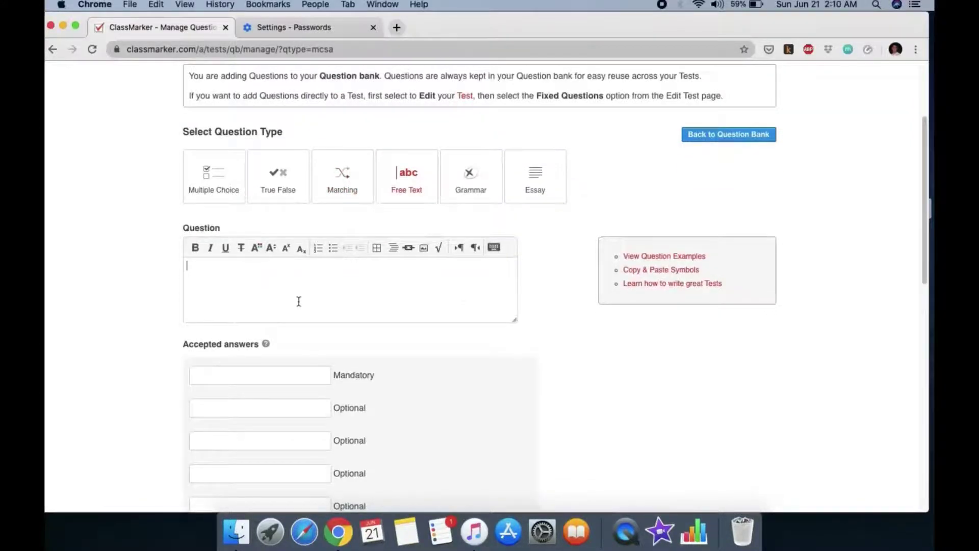
Keep the Free Text type and enter the question on which characteristics Mendel chose, correcting the 'Mwendel' typo
{"action": "left_click", "coordinate": [357, 174]}
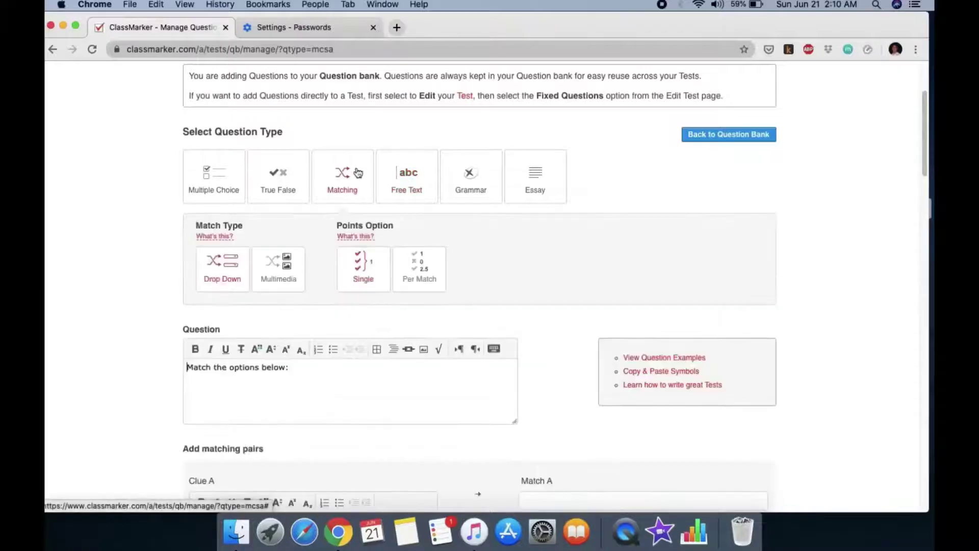
{"action": "left_click", "coordinate": [401, 182]}
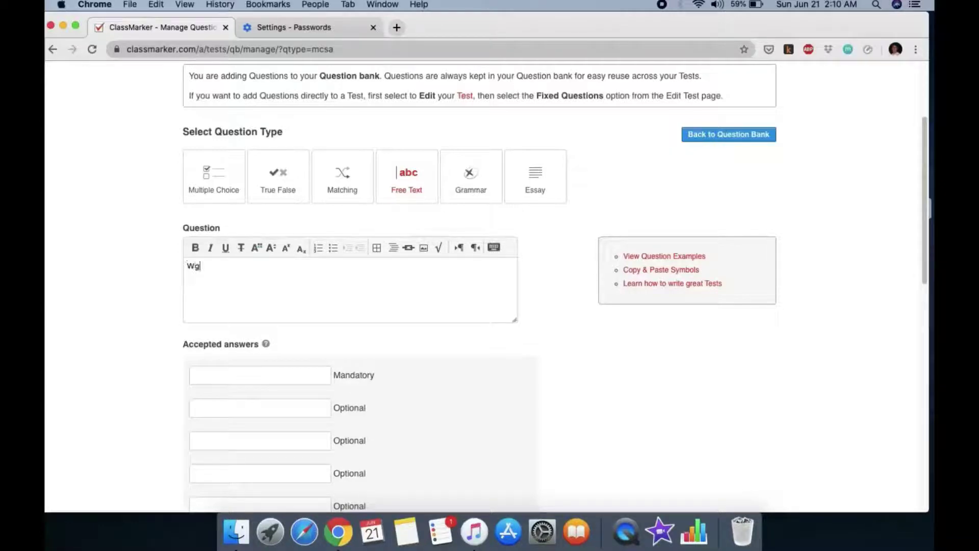
{"action": "type", "text": "What characteristics did "}
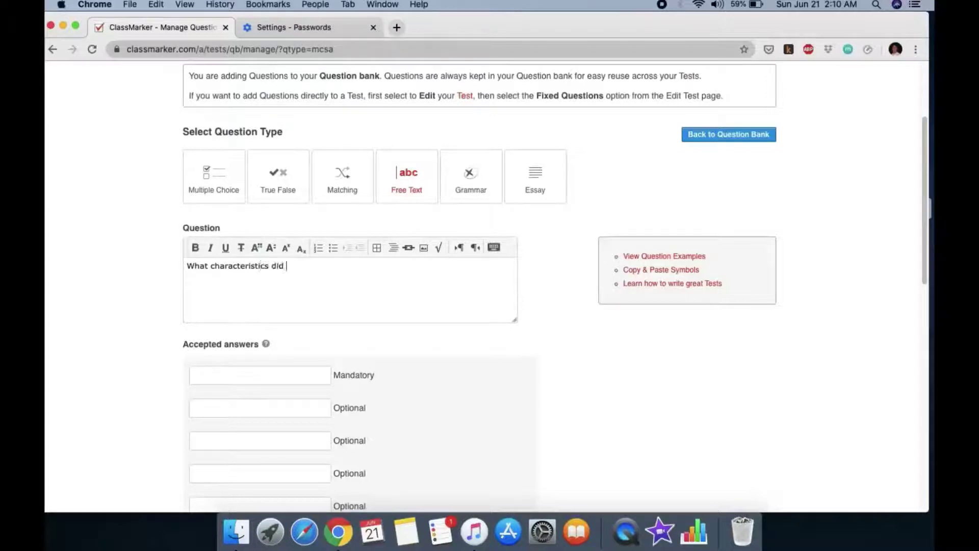
{"action": "type", "text": "Mwendel choose to"}
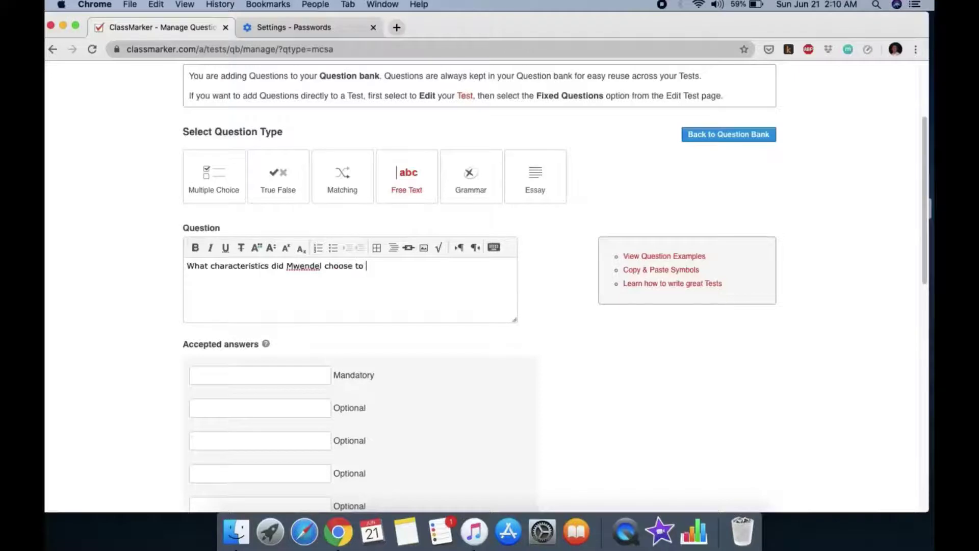
{"action": "left_click", "coordinate": [300, 264]}
{"action": "key", "text": "BackSpace"}
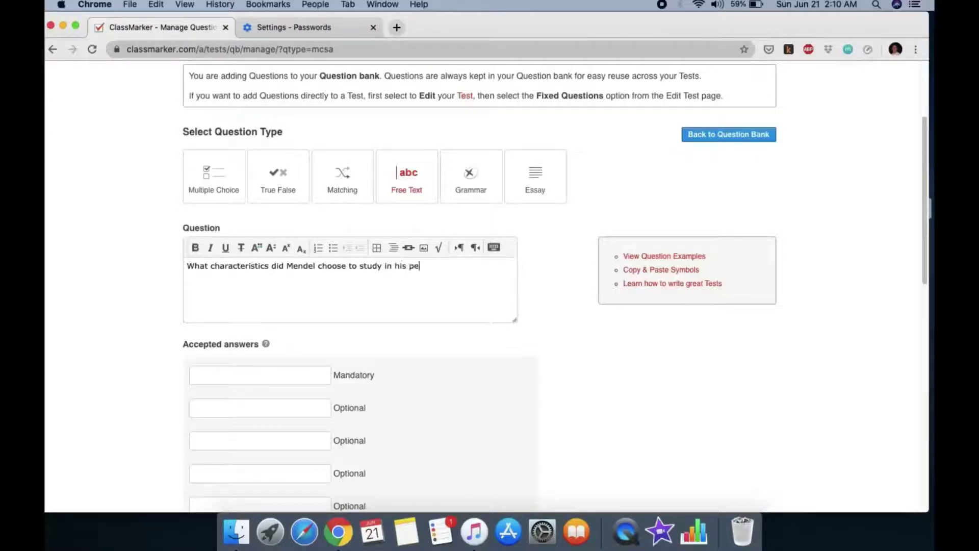
{"action": "type", "text": "ments"}
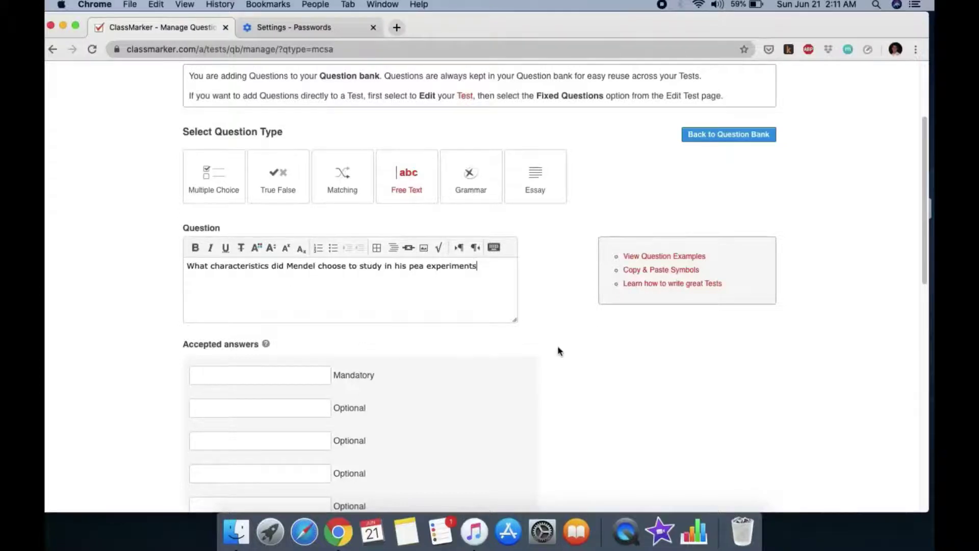
{"action": "scroll", "coordinate": [415, 354], "scroll_direction": "down", "scroll_amount": 5}
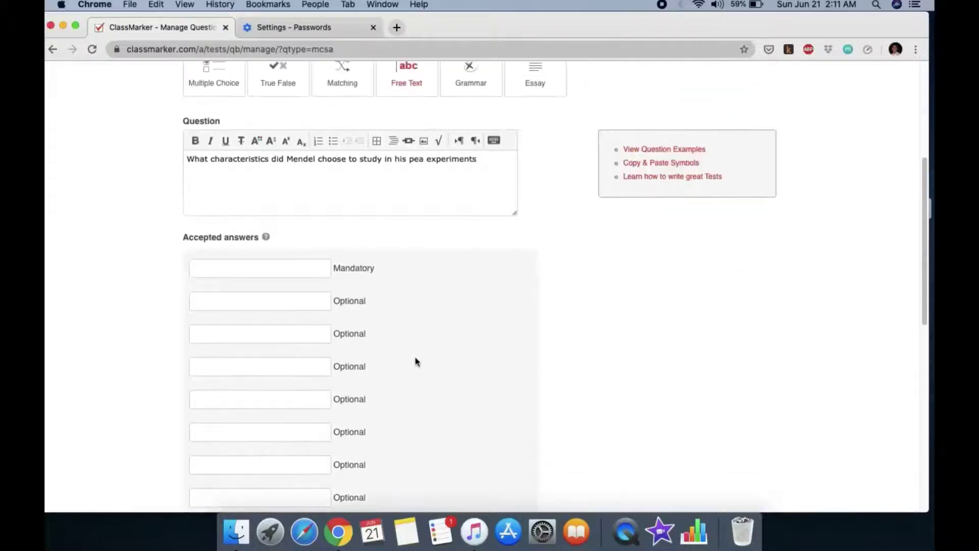
Add accepted answers seed color, seed shape, pod color and pod shape
{"action": "left_click", "coordinate": [288, 273]}
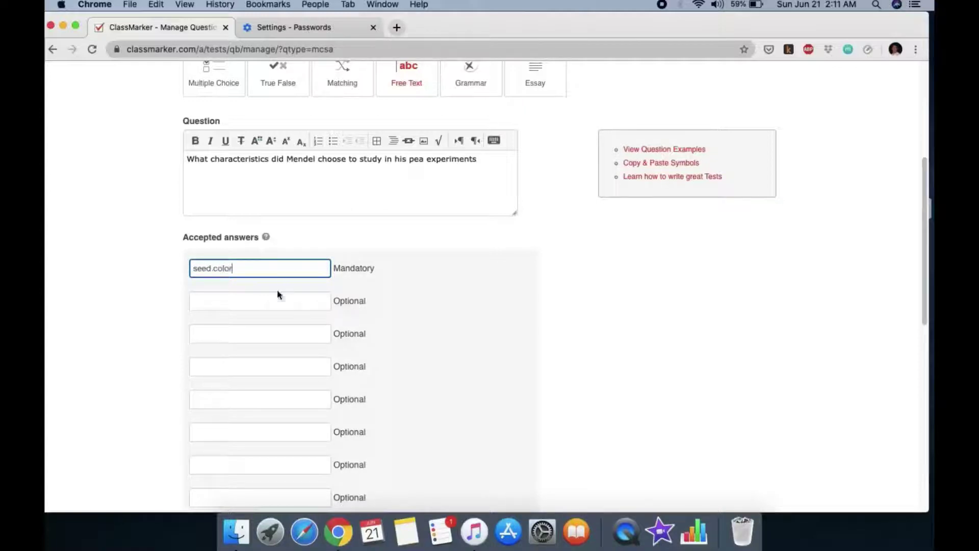
{"action": "left_click", "coordinate": [255, 314]}
{"action": "scroll", "coordinate": [255, 315], "scroll_direction": "down", "scroll_amount": 10}
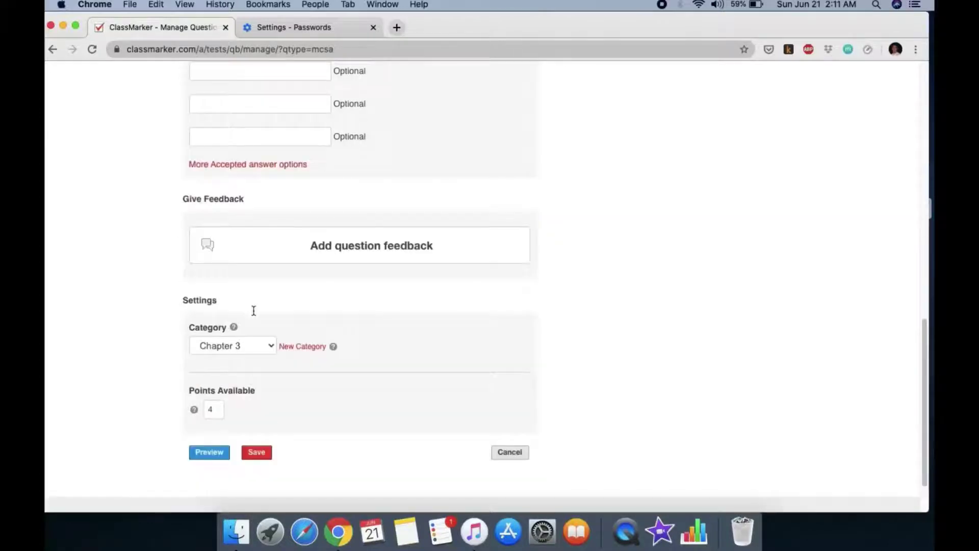
{"action": "scroll", "coordinate": [260, 279], "scroll_direction": "up", "scroll_amount": 10}
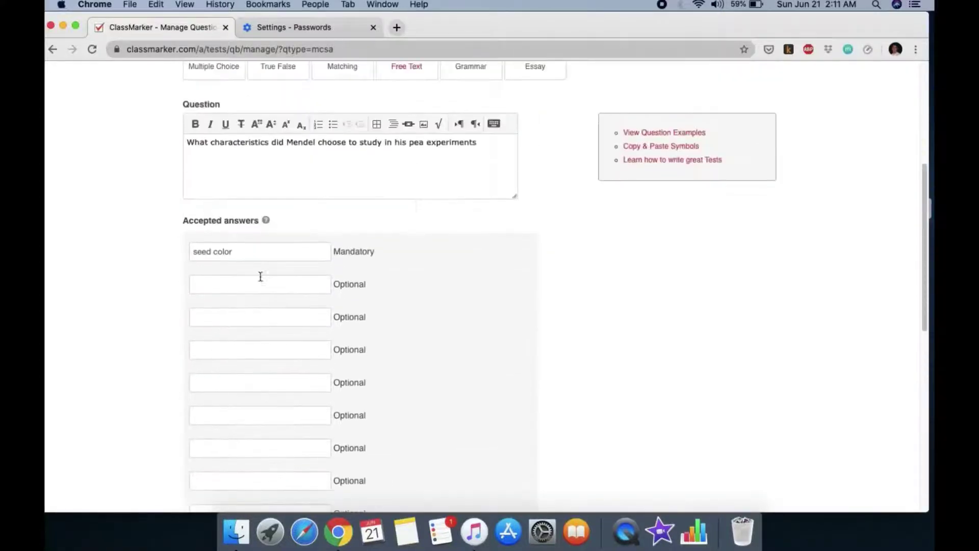
{"action": "left_click", "coordinate": [223, 283]}
{"action": "type", "text": "seed shape"}
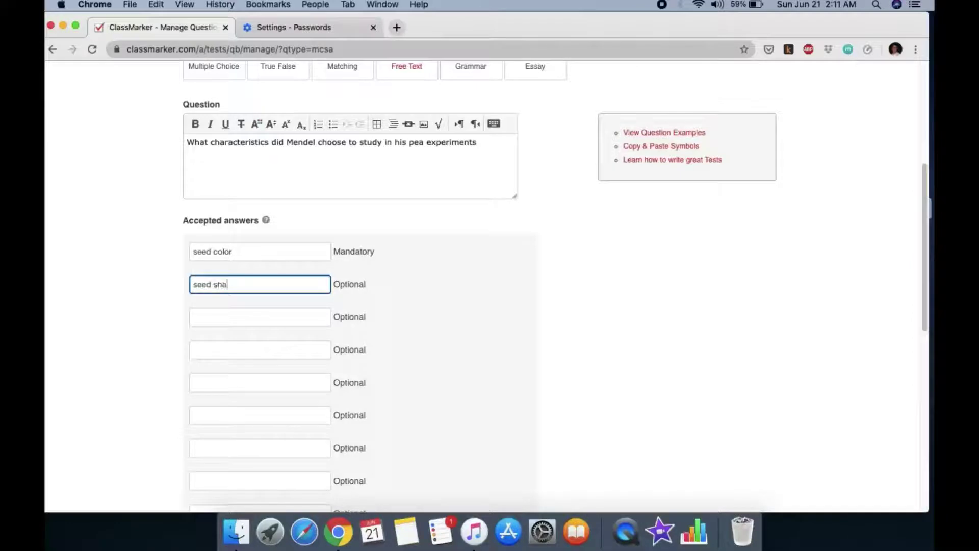
{"action": "left_click", "coordinate": [206, 321]}
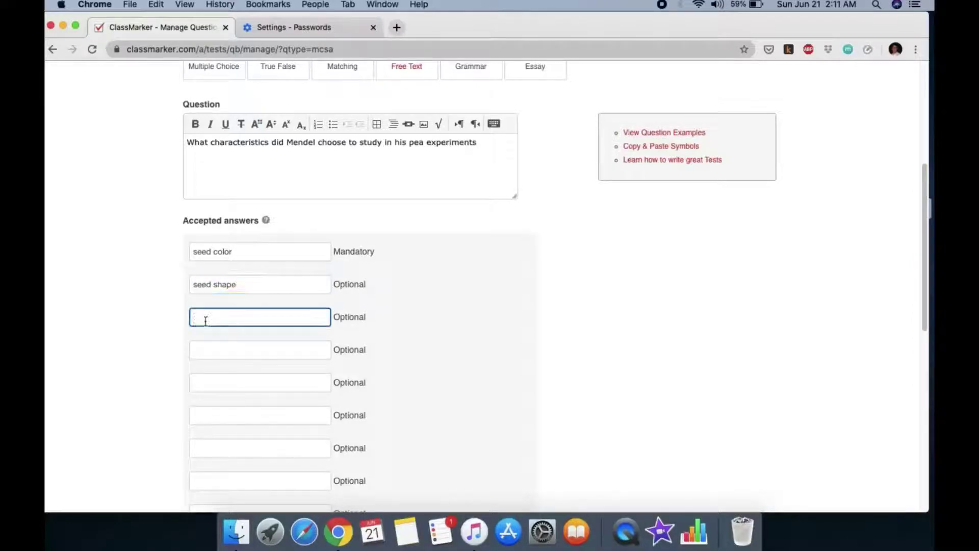
{"action": "type", "text": "pod color"}
{"action": "left_click", "coordinate": [194, 353]}
{"action": "type", "text": "pod shape"}
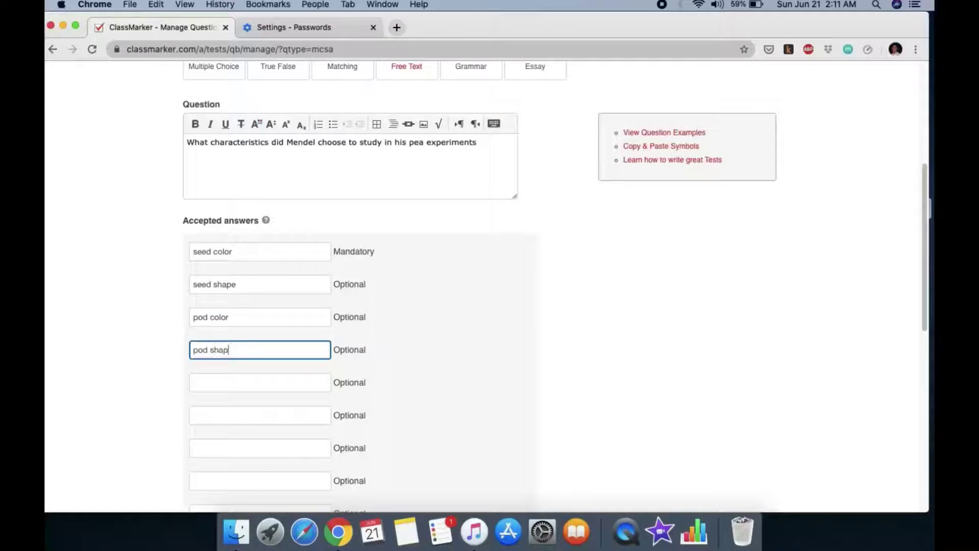
Add accepted answers flower color, flower position and plant height
{"action": "left_click", "coordinate": [194, 386]}
{"action": "type", "text": "flower"}
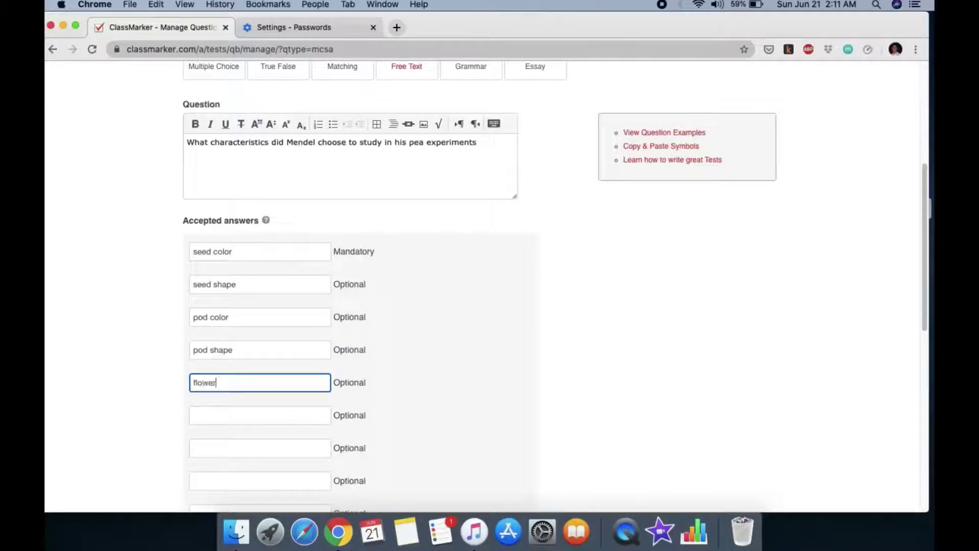
{"action": "type", "text": " color"}
{"action": "left_click", "coordinate": [204, 412]}
{"action": "type", "text": "flo"}
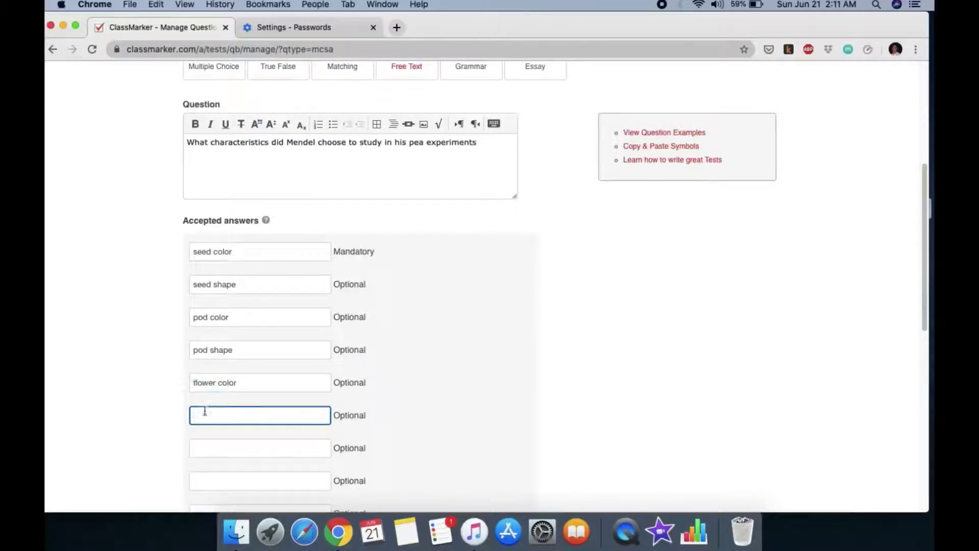
{"action": "type", "text": "wer position"}
{"action": "left_click", "coordinate": [209, 447]}
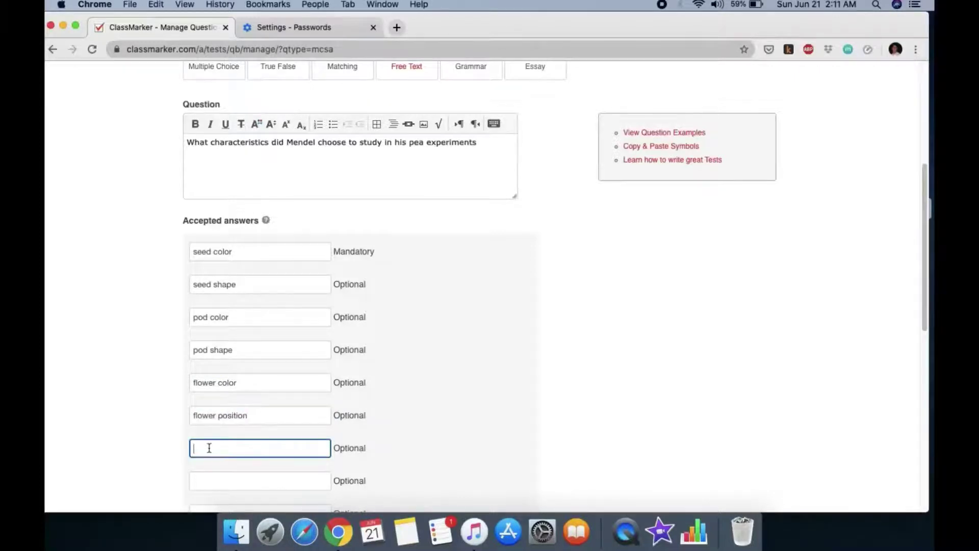
{"action": "type", "text": "plant  height"}
{"action": "left_click", "coordinate": [411, 425]}
Preview the Mendel free-text question and save it to the bank
{"action": "scroll", "coordinate": [420, 421], "scroll_direction": "up", "scroll_amount": 3}
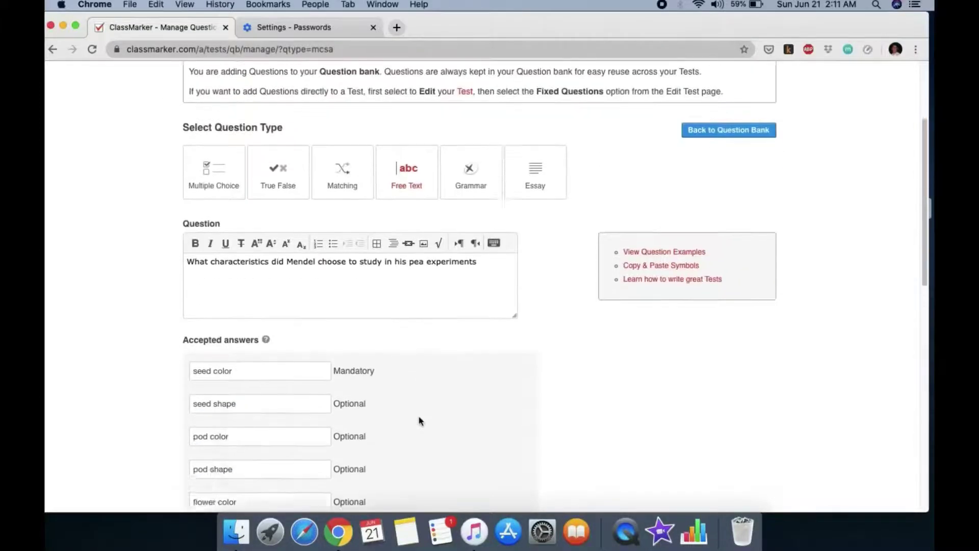
{"action": "scroll", "coordinate": [420, 420], "scroll_direction": "down", "scroll_amount": 5}
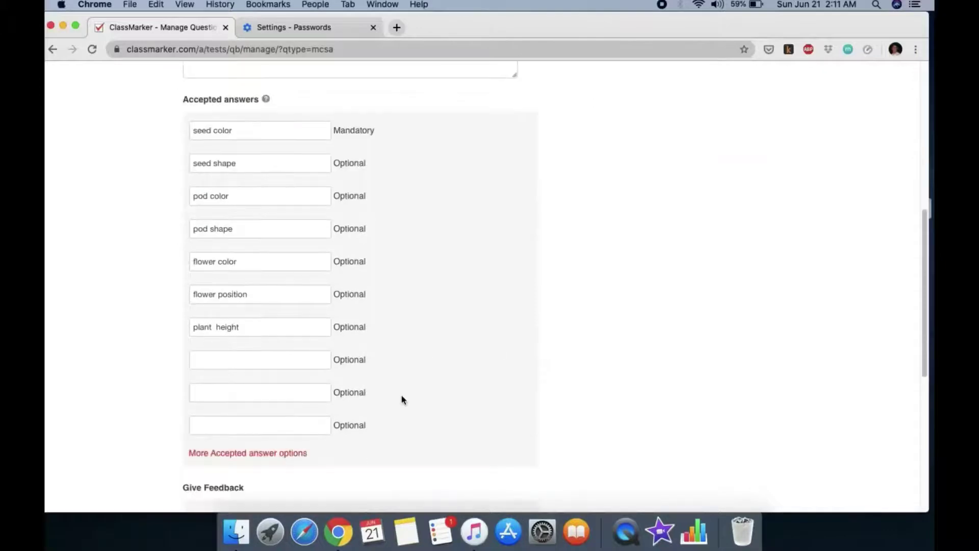
{"action": "scroll", "coordinate": [402, 398], "scroll_direction": "down", "scroll_amount": 3}
{"action": "scroll", "coordinate": [490, 418], "scroll_direction": "up", "scroll_amount": 10}
{"action": "scroll", "coordinate": [476, 350], "scroll_direction": "down", "scroll_amount": 15}
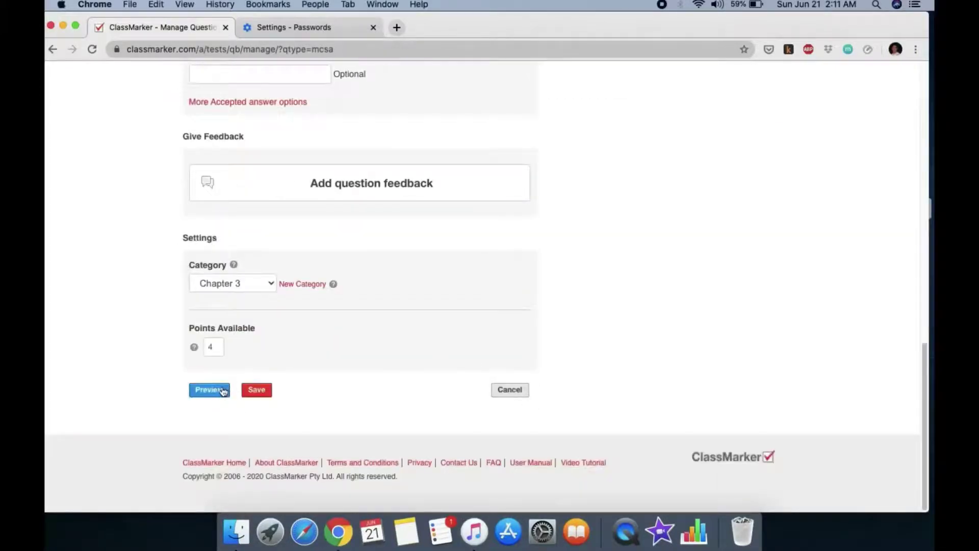
{"action": "left_click", "coordinate": [222, 390]}
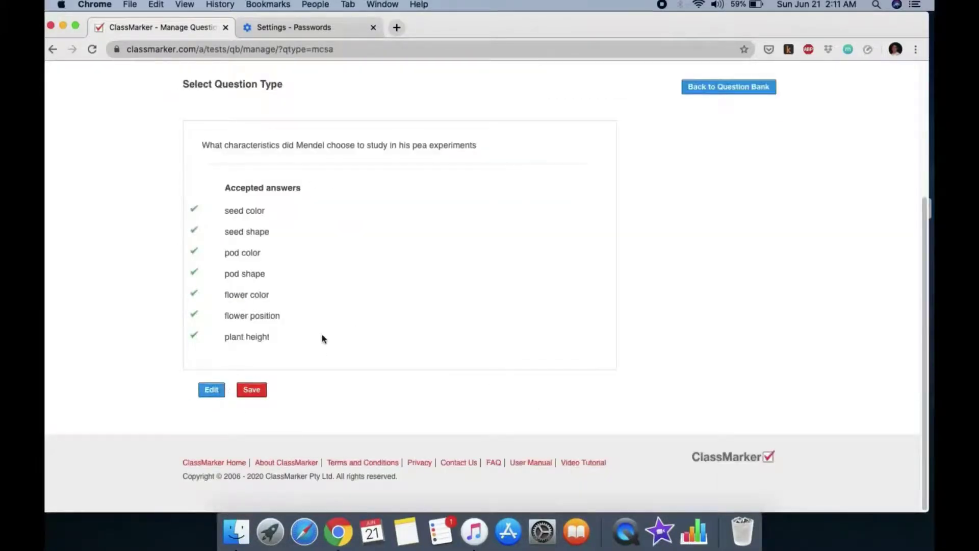
{"action": "left_click", "coordinate": [255, 391]}
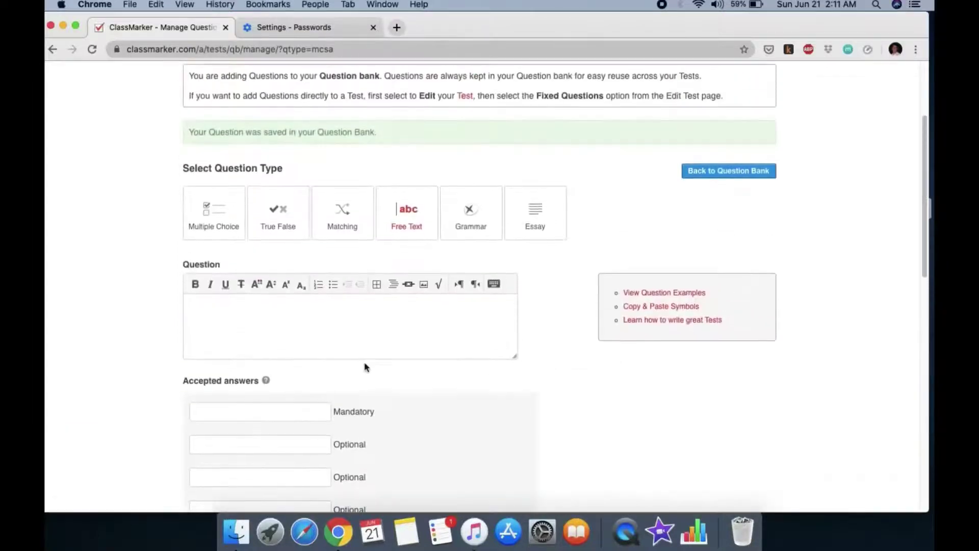
Add and save the 4-point essay question 'Differentiate dominant from recessive alleles.'
{"action": "left_click", "coordinate": [539, 227]}
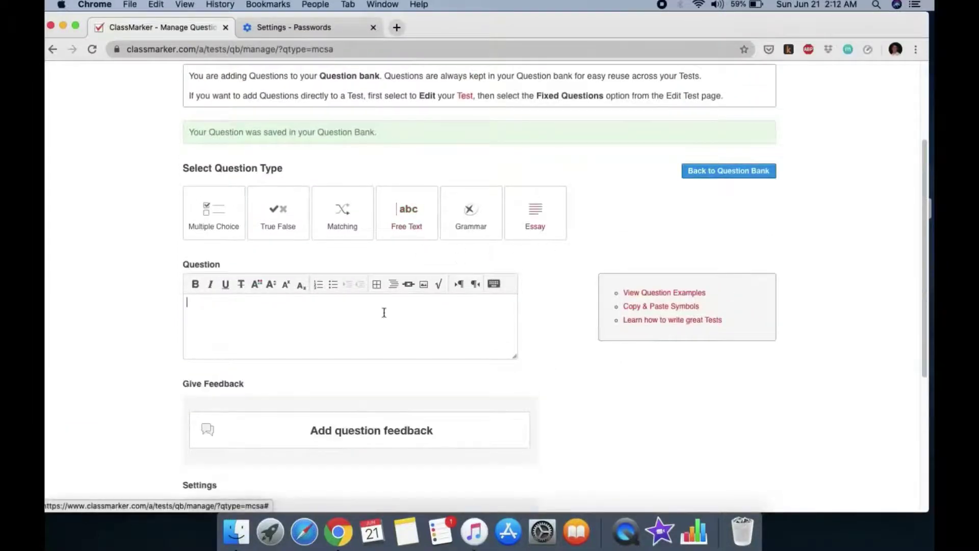
{"action": "type", "text": "Diffe"}
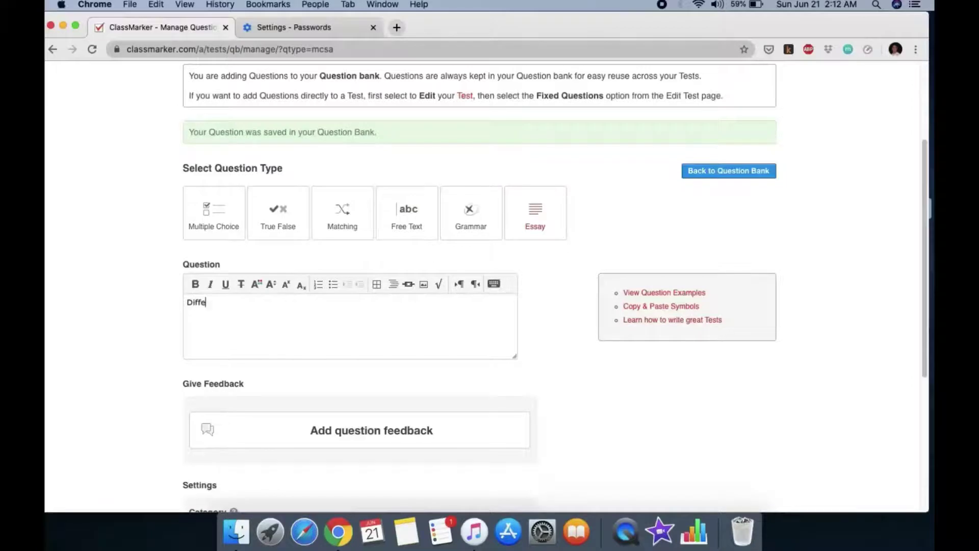
{"action": "type", "text": "rentiat"}
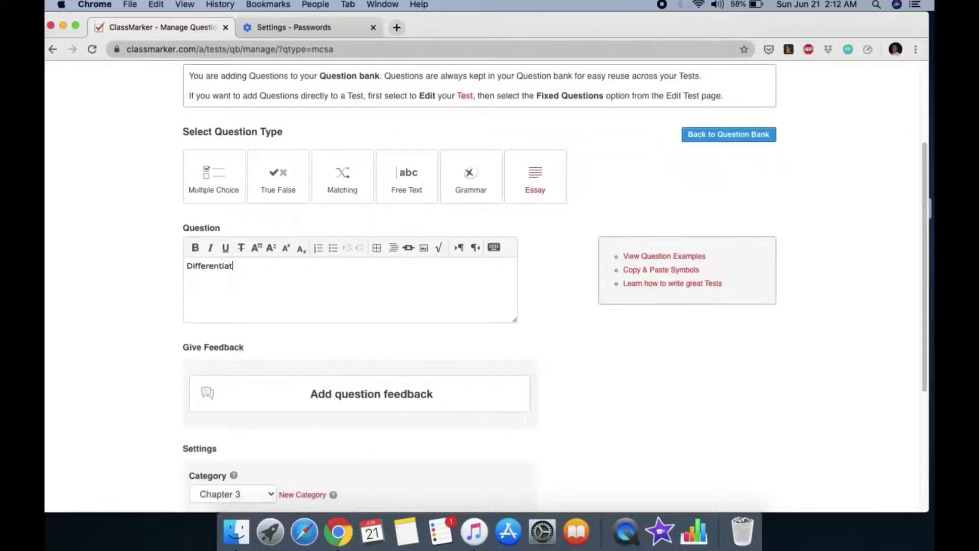
{"action": "type", "text": "e dominant from rec"}
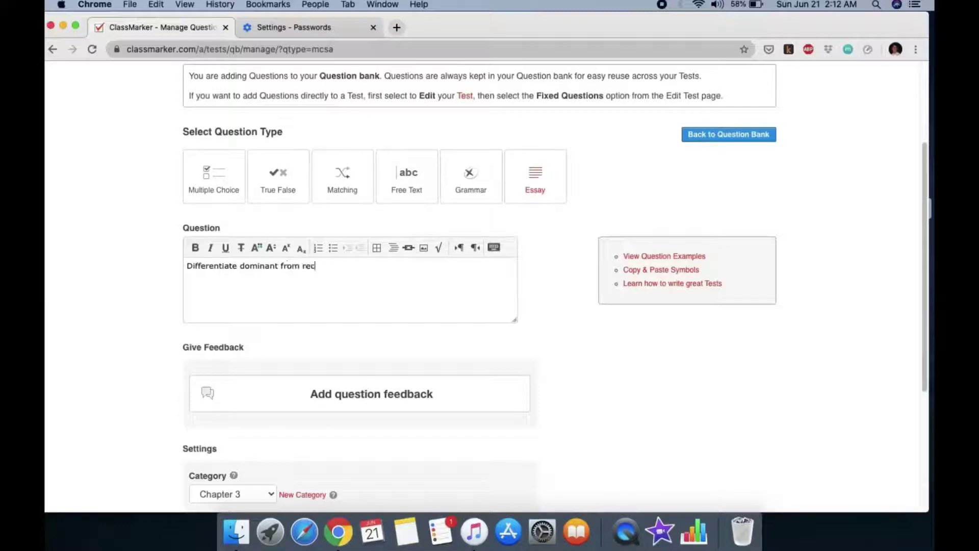
{"action": "type", "text": "essive alleles."}
{"action": "scroll", "coordinate": [418, 339], "scroll_direction": "down", "scroll_amount": 5}
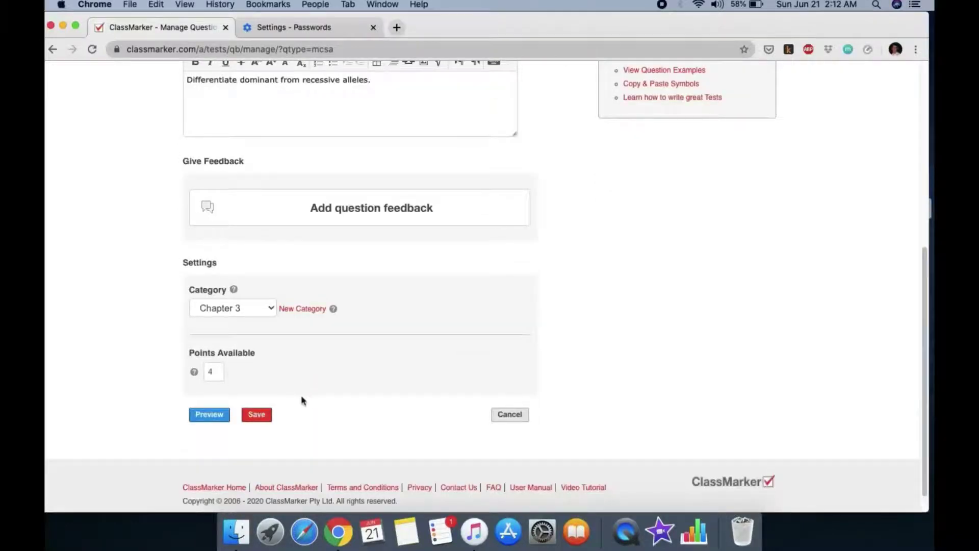
{"action": "left_click", "coordinate": [259, 414]}
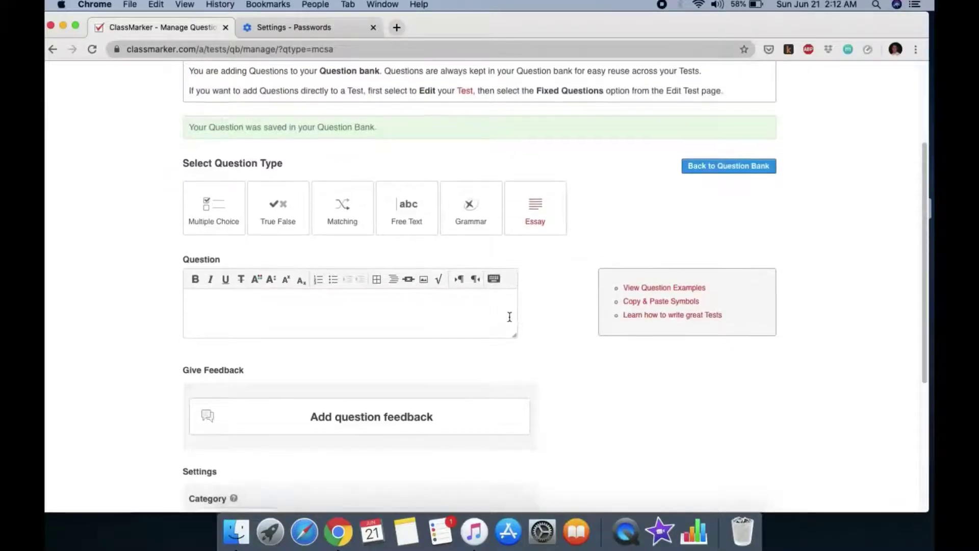
{"action": "scroll", "coordinate": [508, 322], "scroll_direction": "down", "scroll_amount": 5}
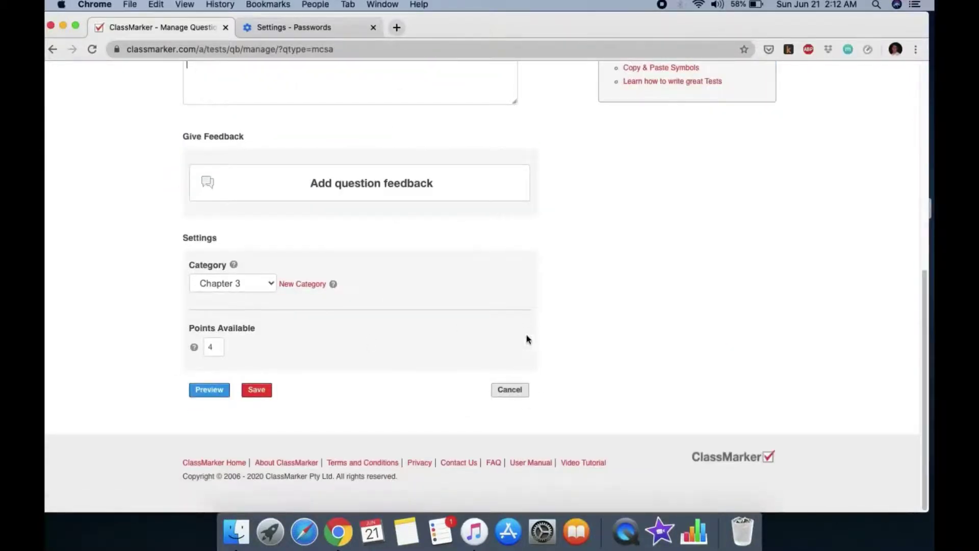
{"action": "scroll", "coordinate": [527, 339], "scroll_direction": "up", "scroll_amount": 7}
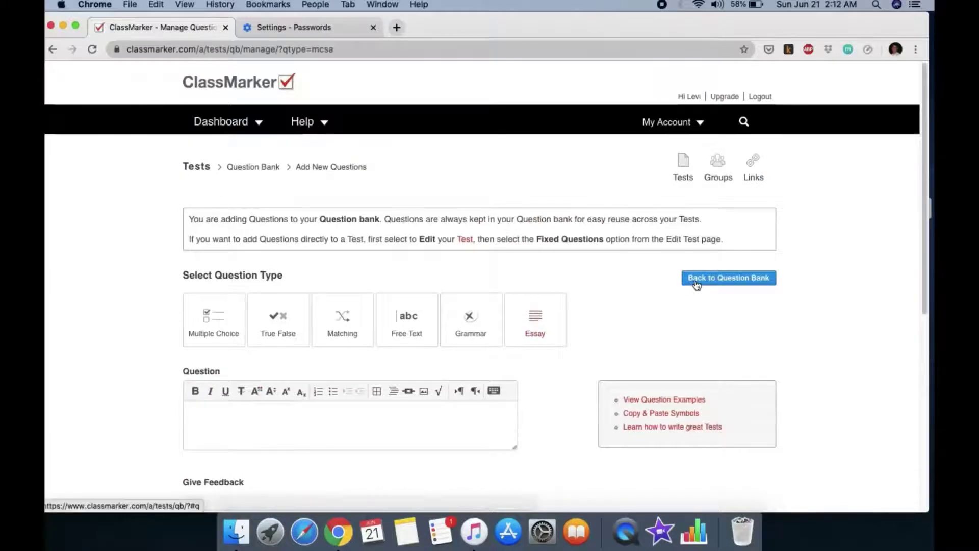
Create a test titled BIOLOGY MIDTERMS under category Chapter 1 and start adding questions
{"action": "left_click", "coordinate": [684, 169]}
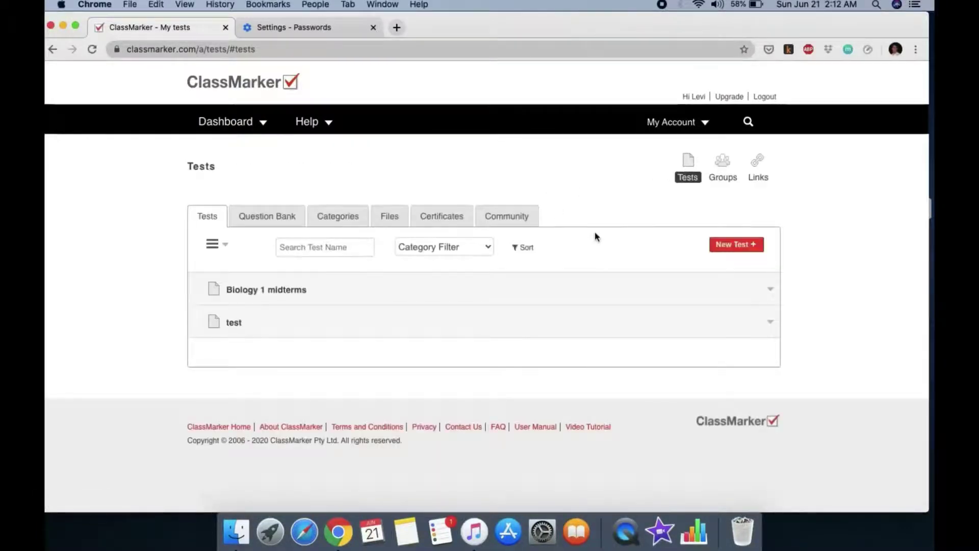
{"action": "left_click", "coordinate": [733, 248]}
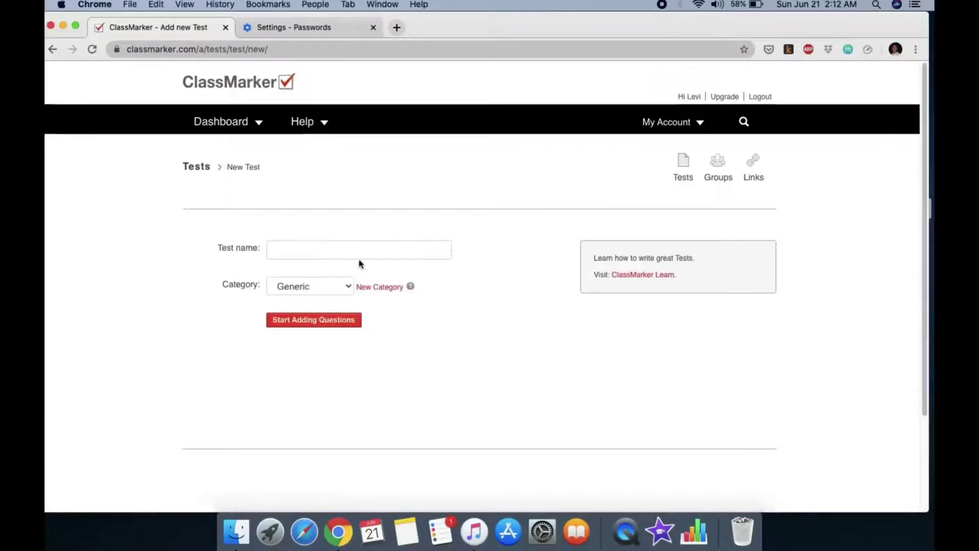
{"action": "left_click", "coordinate": [360, 256]}
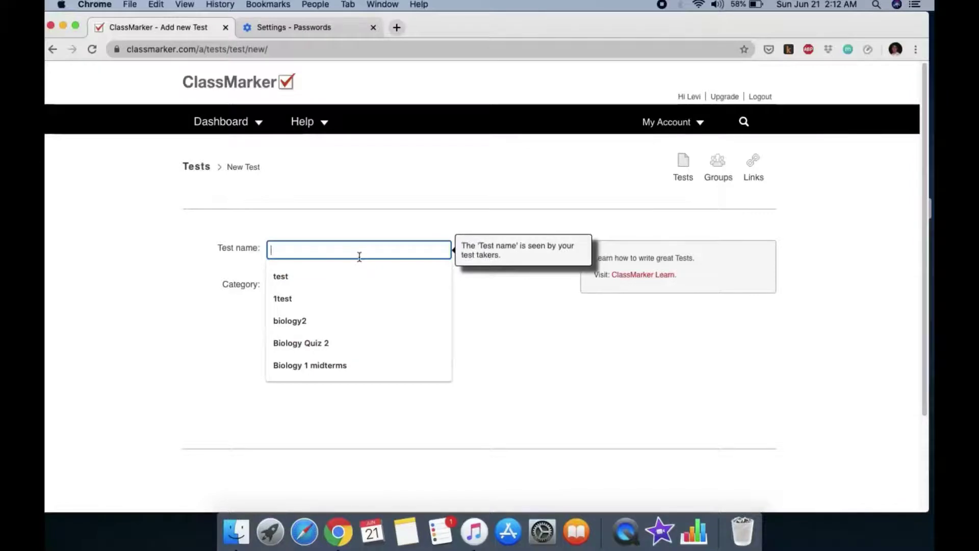
{"action": "type", "text": "BIOLO"}
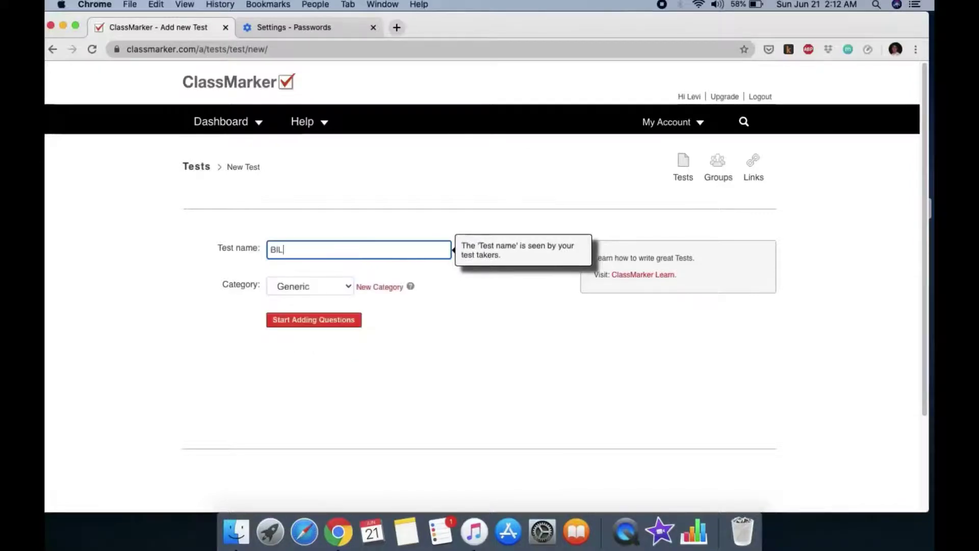
{"action": "type", "text": "GY MIDTERMS"}
{"action": "left_click", "coordinate": [346, 287]}
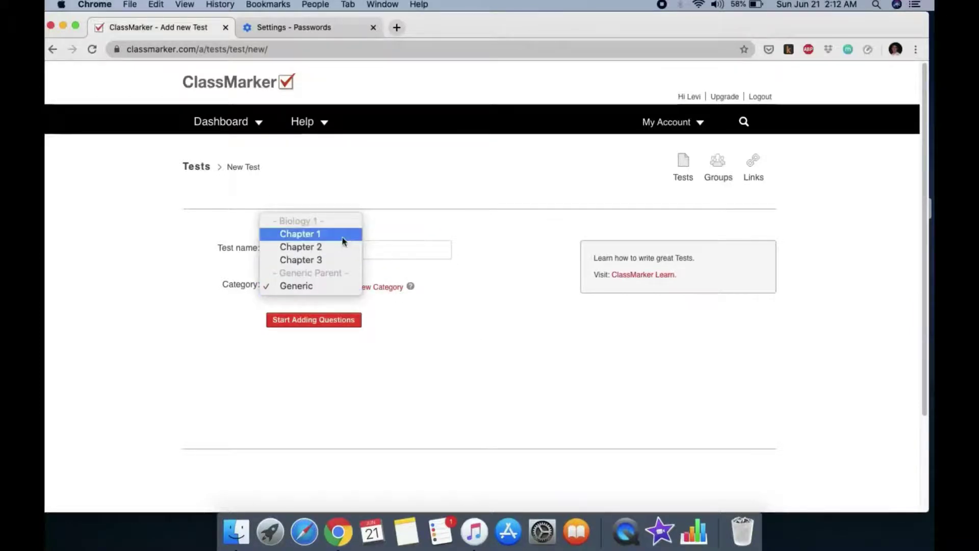
{"action": "left_click", "coordinate": [321, 233]}
{"action": "left_click", "coordinate": [327, 322]}
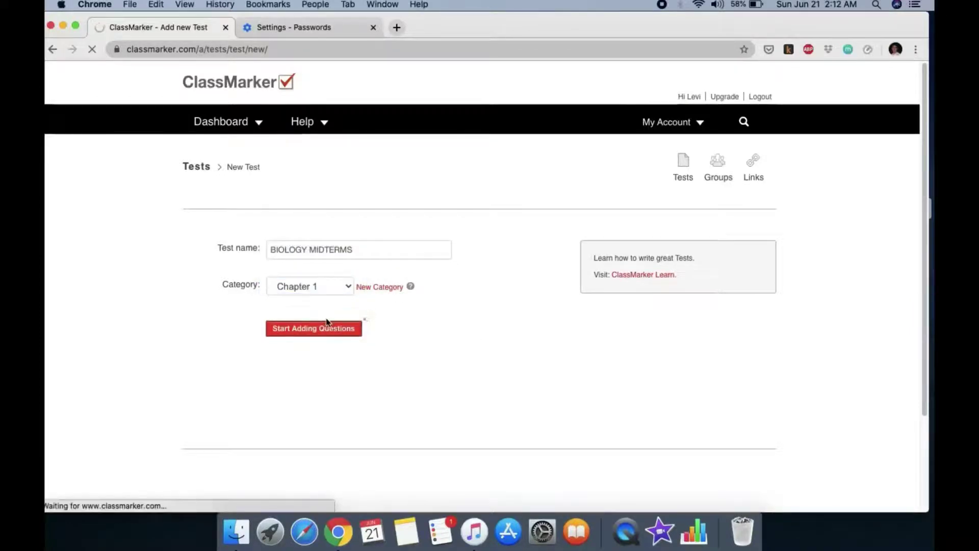
{"action": "scroll", "coordinate": [520, 332], "scroll_direction": "down", "scroll_amount": 1}
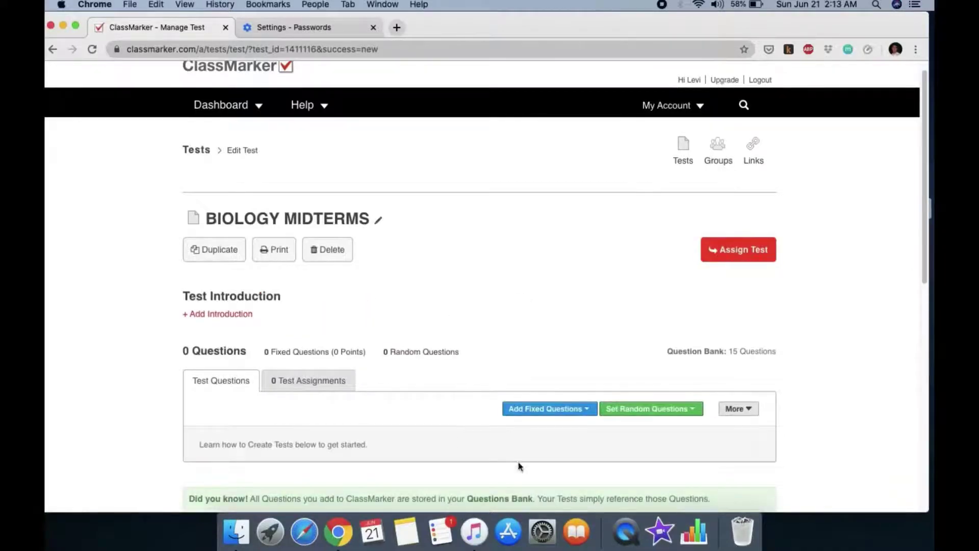
Choose Edit Settings from the Set Random Questions menu of BIOLOGY MIDTERMS
{"action": "scroll", "coordinate": [536, 438], "scroll_direction": "down", "scroll_amount": 3}
{"action": "left_click", "coordinate": [539, 343]}
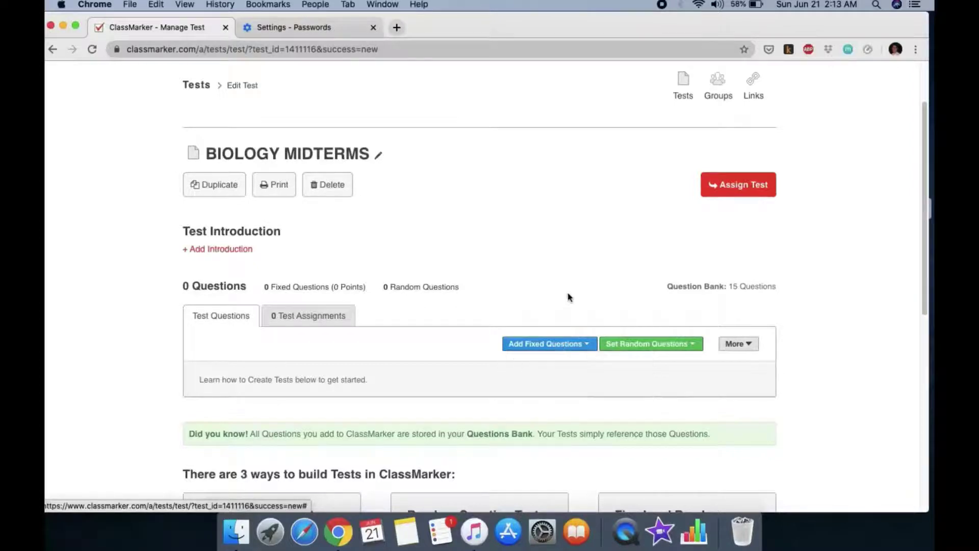
{"action": "mouse_move", "coordinate": [638, 343]}
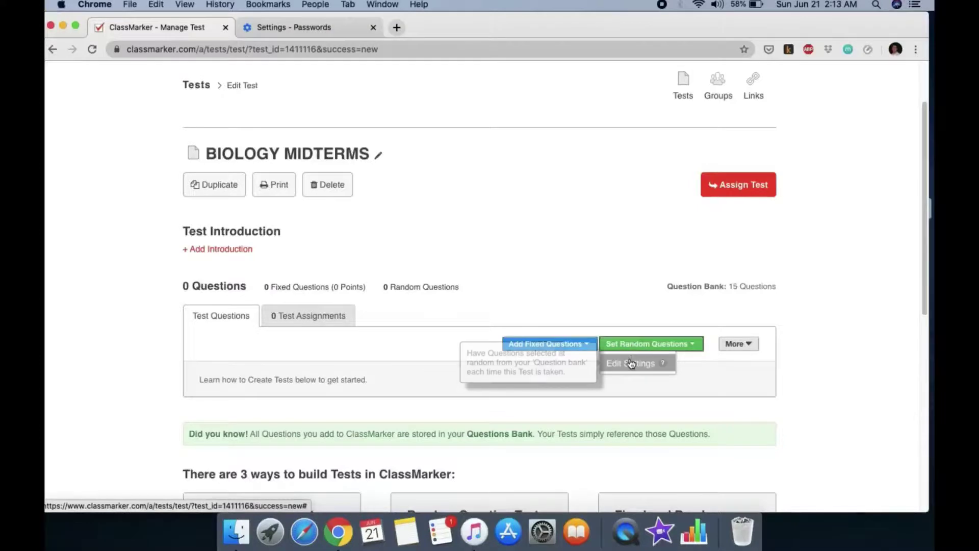
{"action": "left_click", "coordinate": [631, 363]}
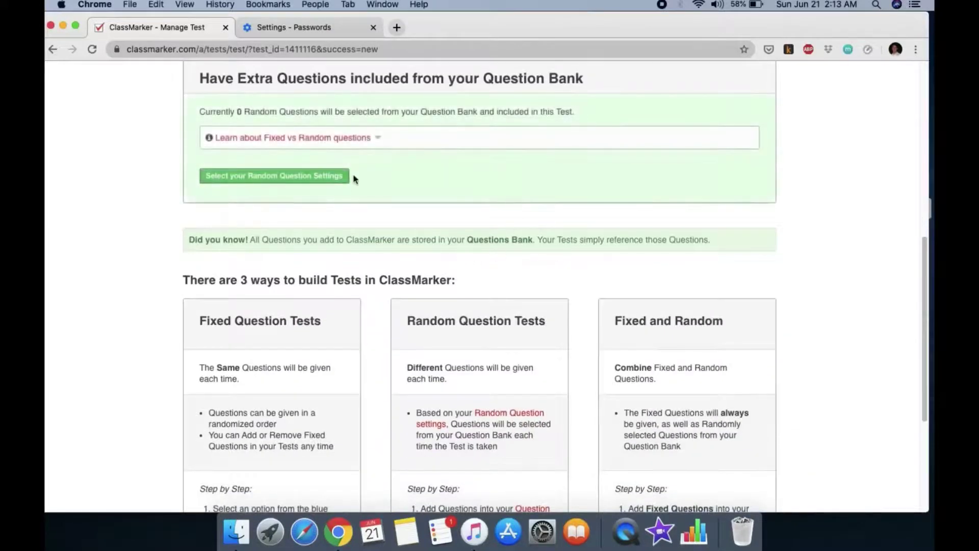
Use Option 1 to draw a total of 10 random questions
{"action": "left_click", "coordinate": [331, 179]}
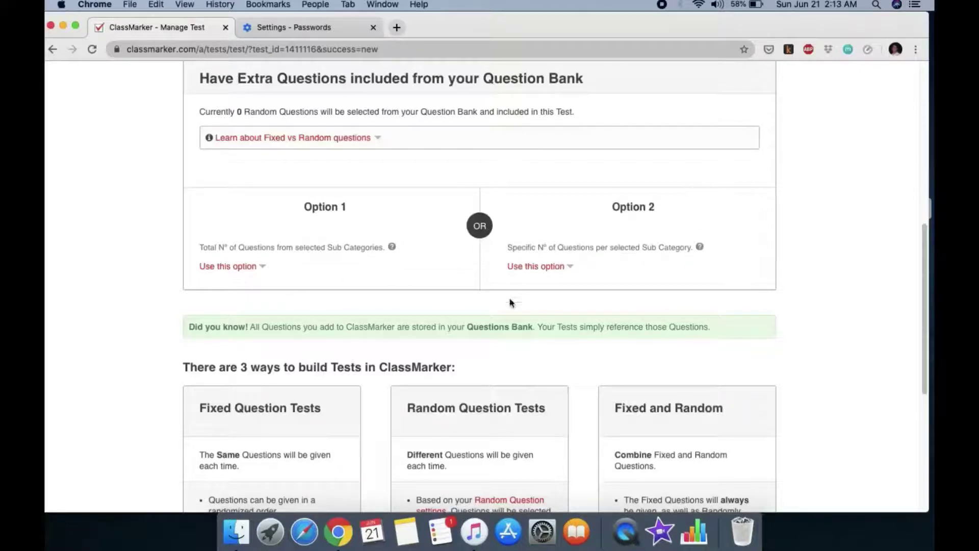
{"action": "left_click", "coordinate": [251, 267]}
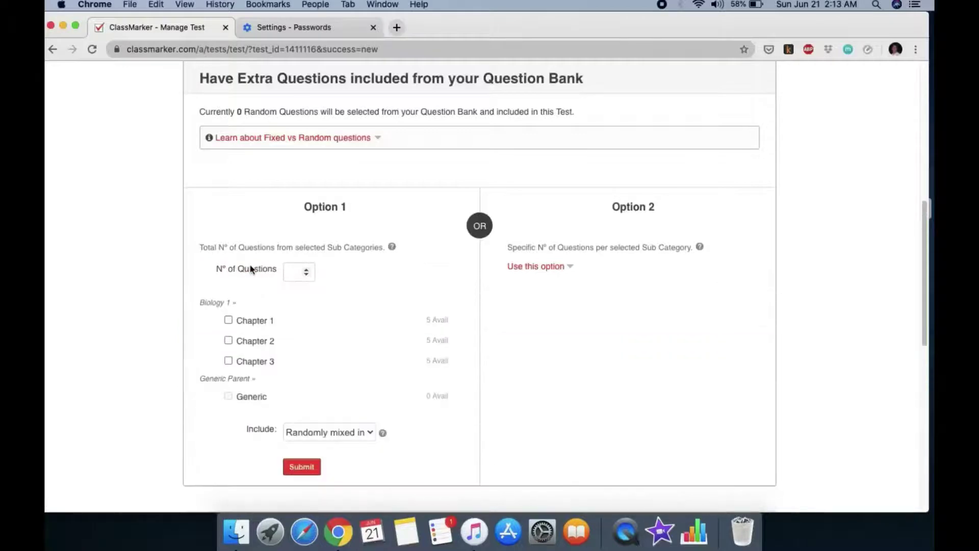
{"action": "left_click", "coordinate": [304, 272]}
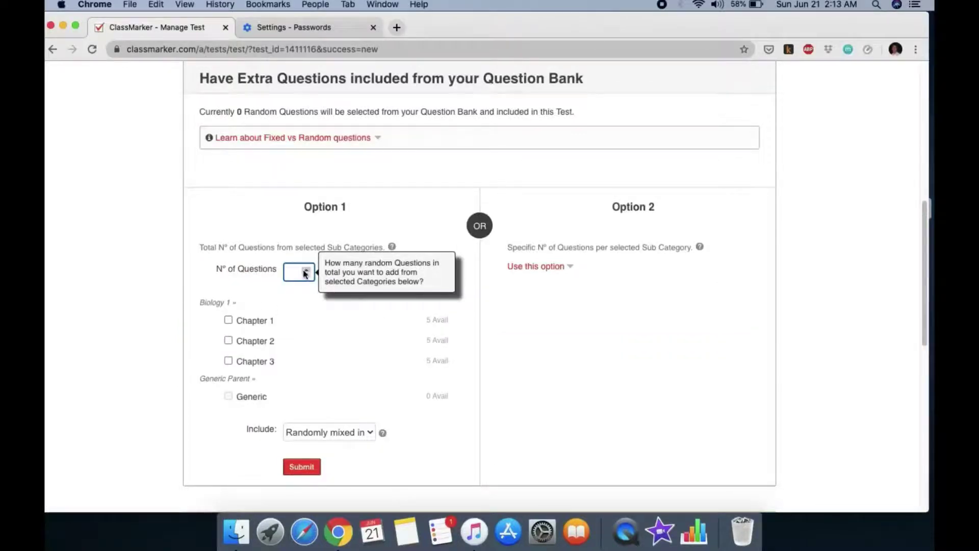
{"action": "type", "text": "10"}
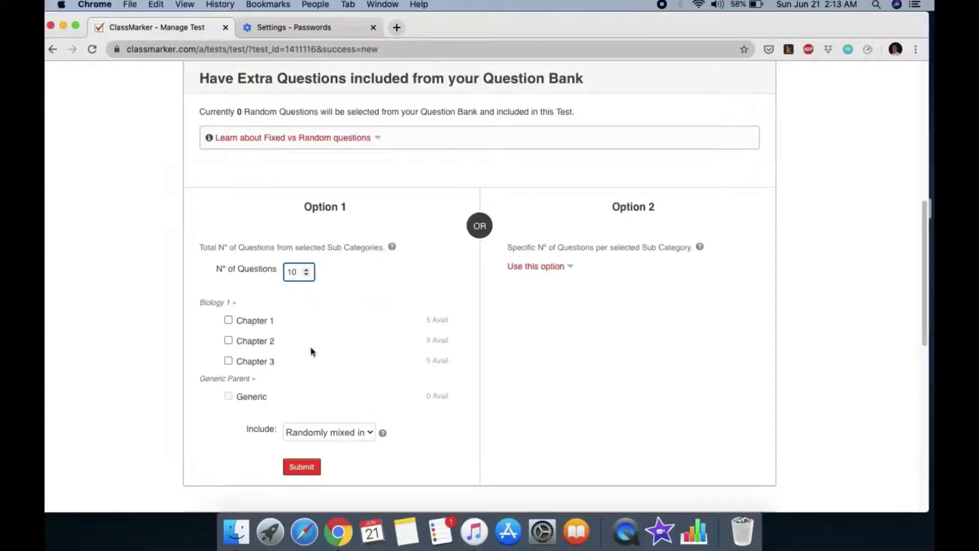
Tick Chapters 1, 2 and 3, keep 'Randomly mixed in', and submit the settings
{"action": "left_click", "coordinate": [228, 320]}
{"action": "left_click", "coordinate": [229, 340]}
{"action": "left_click", "coordinate": [229, 361]}
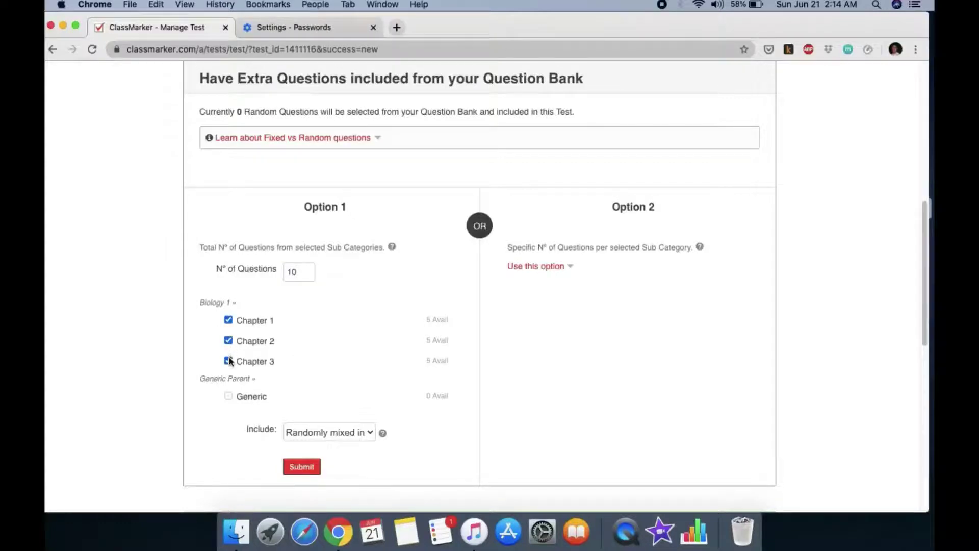
{"action": "mouse_move", "coordinate": [306, 271]}
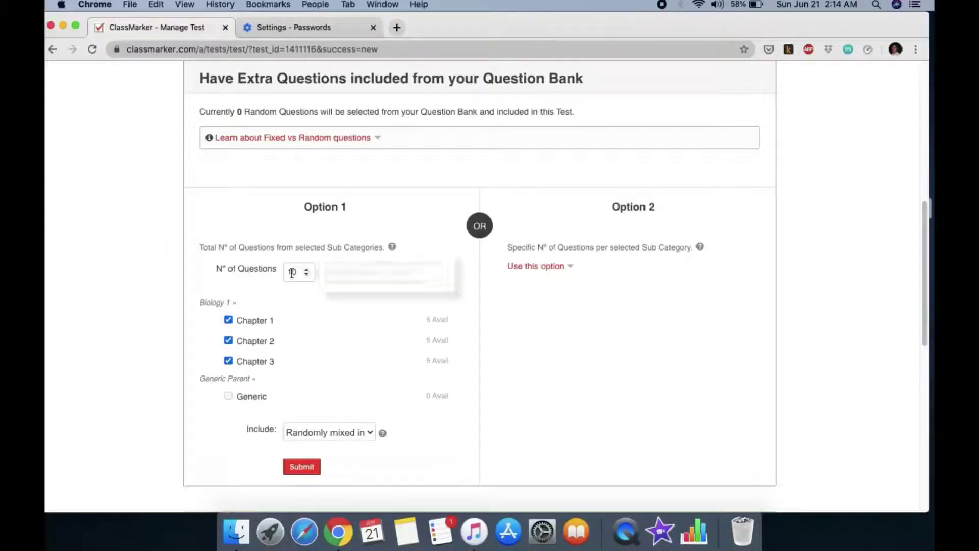
{"action": "left_click", "coordinate": [362, 434]}
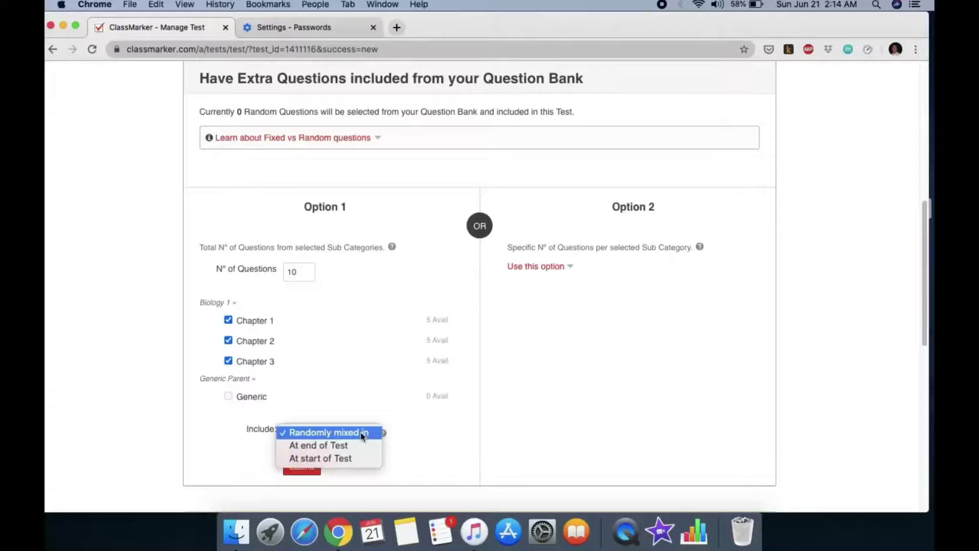
{"action": "left_click", "coordinate": [363, 434]}
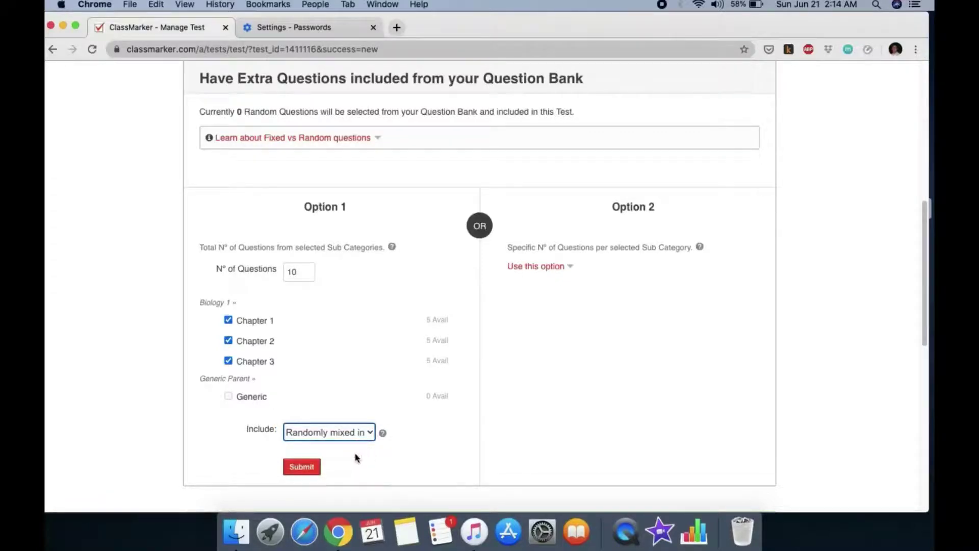
{"action": "left_click", "coordinate": [310, 471]}
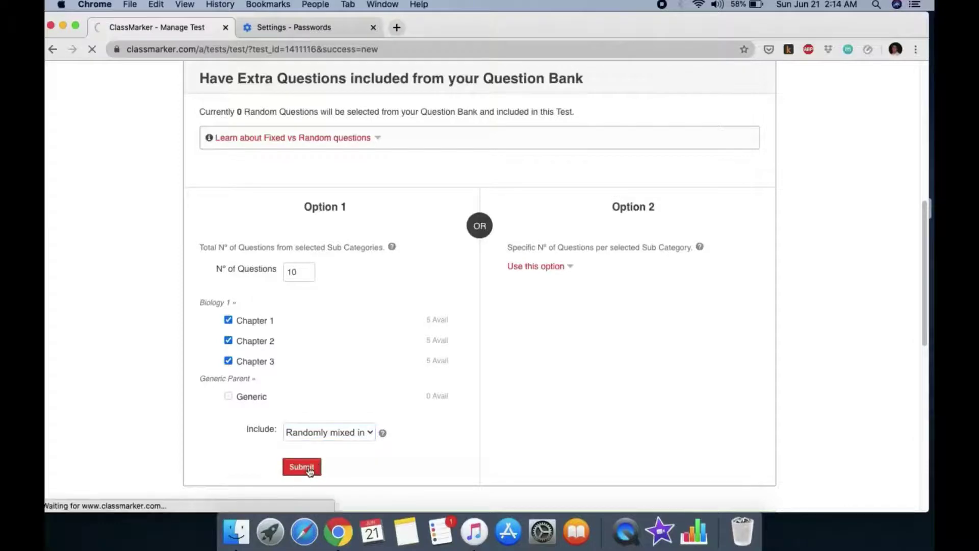
{"action": "scroll", "coordinate": [543, 372], "scroll_direction": "down", "scroll_amount": 5}
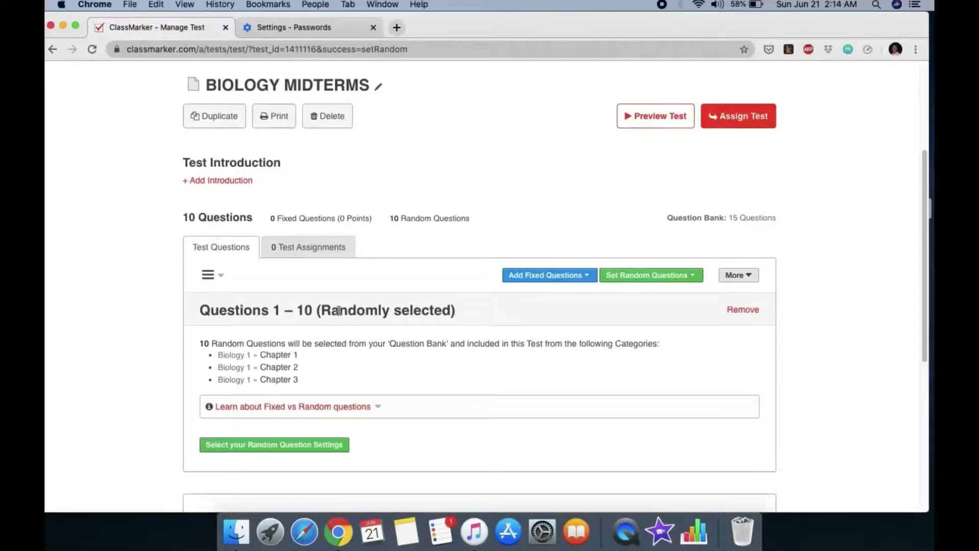
Preview BIOLOGY MIDTERMS and scroll its intro page showing 10 questions and a 20-minute limit
{"action": "left_click", "coordinate": [656, 117]}
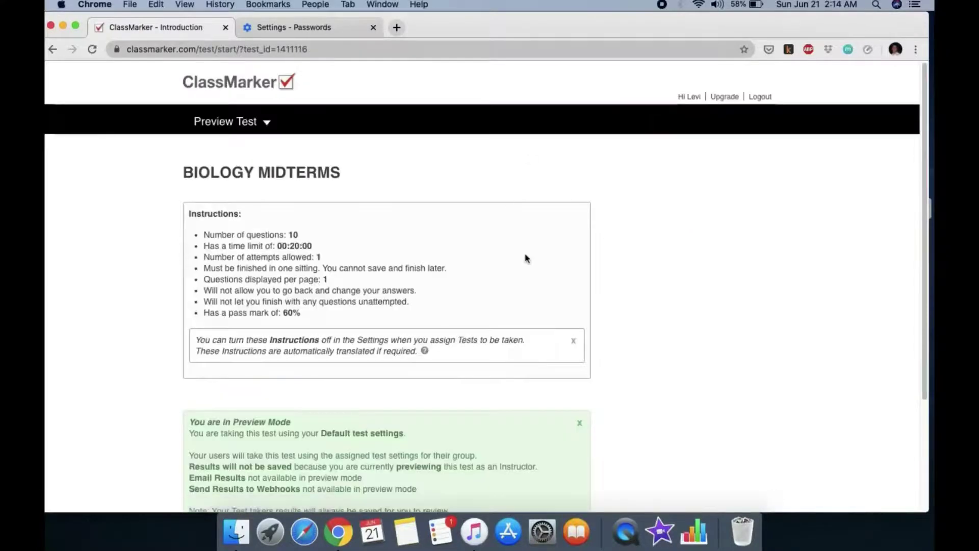
{"action": "scroll", "coordinate": [612, 250], "scroll_direction": "down", "scroll_amount": 4}
{"action": "scroll", "coordinate": [630, 251], "scroll_direction": "up", "scroll_amount": 3}
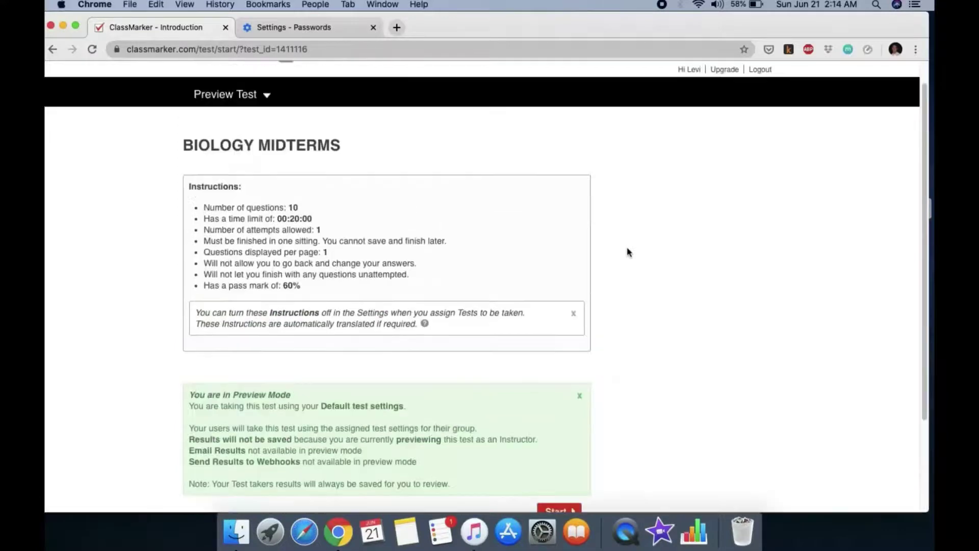
{"action": "scroll", "coordinate": [604, 215], "scroll_direction": "down", "scroll_amount": 1}
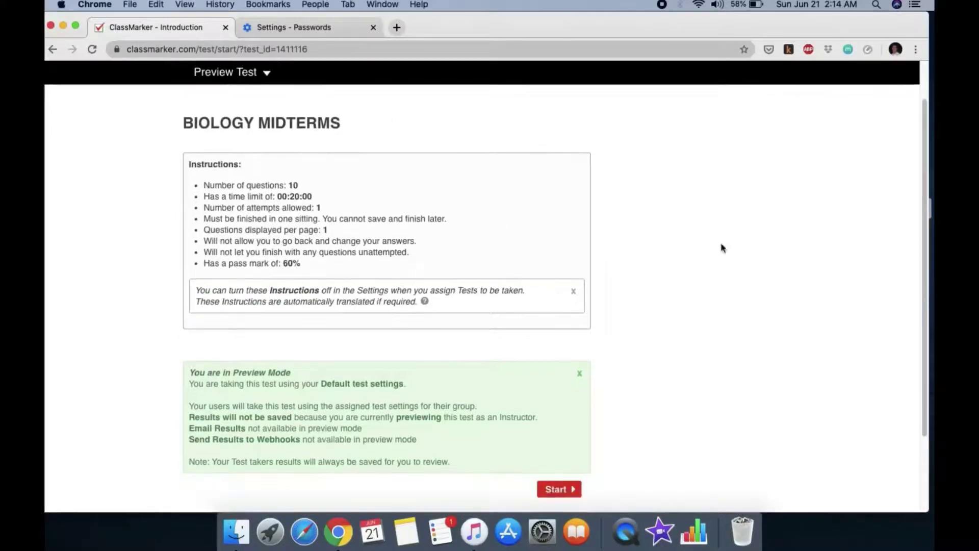
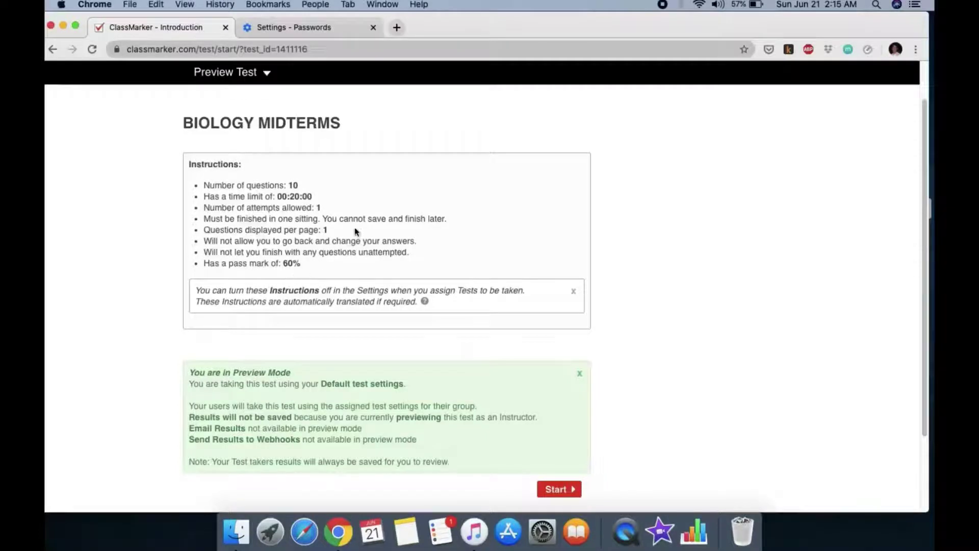
Start the preview test; skipping question 1 brings up a must-attempt-all-questions warning, which is dismissed
{"action": "scroll", "coordinate": [349, 234], "scroll_direction": "down", "scroll_amount": 3}
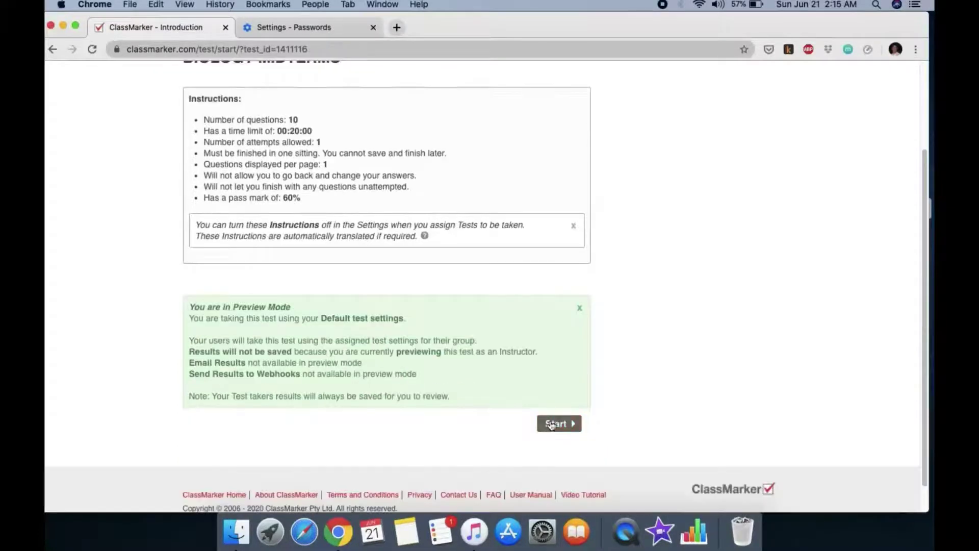
{"action": "left_click", "coordinate": [560, 423]}
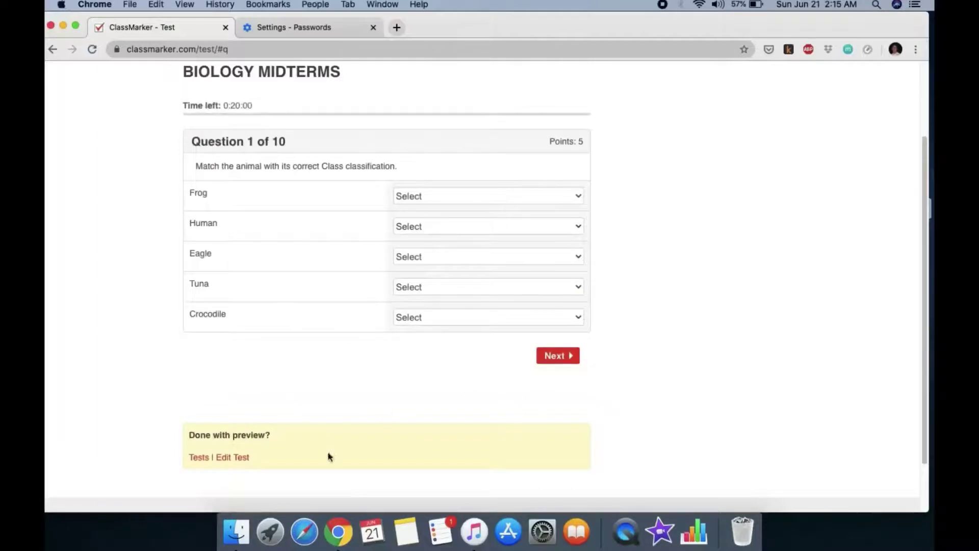
{"action": "scroll", "coordinate": [432, 403], "scroll_direction": "up", "scroll_amount": 3}
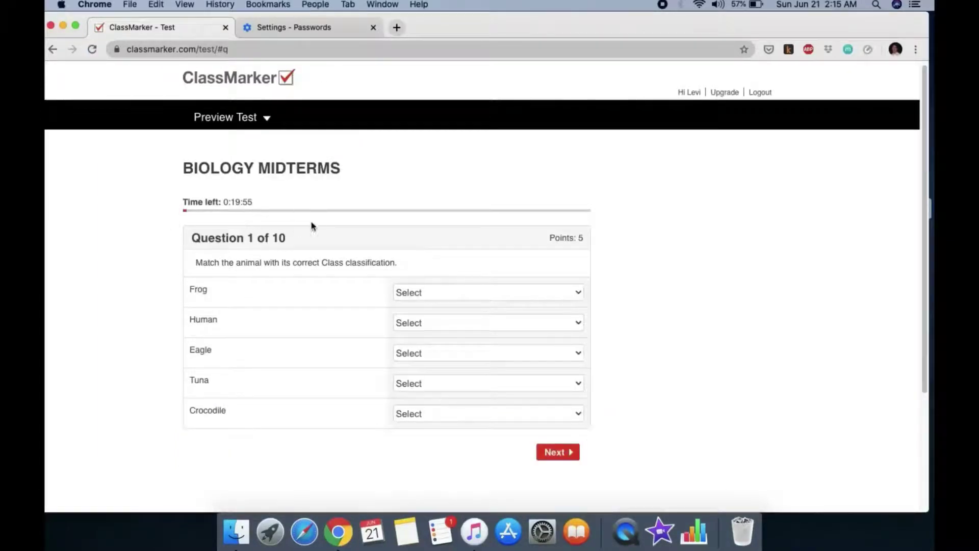
{"action": "left_click", "coordinate": [557, 454]}
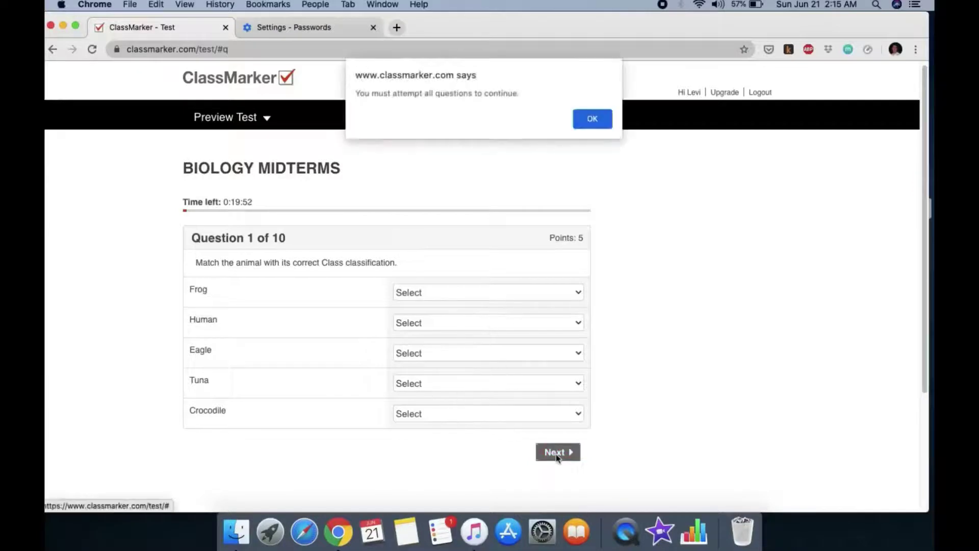
{"action": "left_click", "coordinate": [589, 122]}
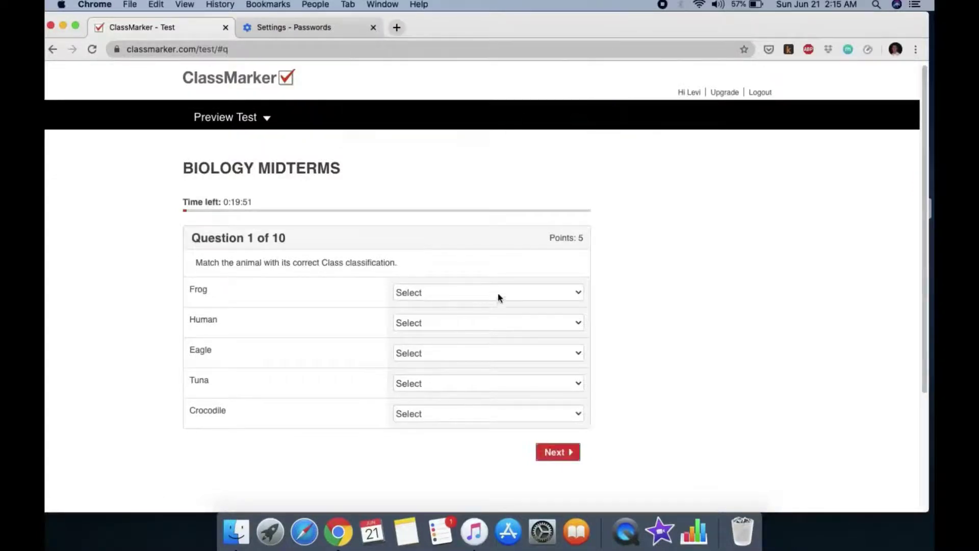
Answer question 1: Frog, Eagle, Tuna, Crocodile to Mammalia and Human to Aves
{"action": "left_click", "coordinate": [499, 293]}
{"action": "left_click", "coordinate": [466, 330]}
{"action": "left_click", "coordinate": [466, 323]}
{"action": "left_click", "coordinate": [459, 352]}
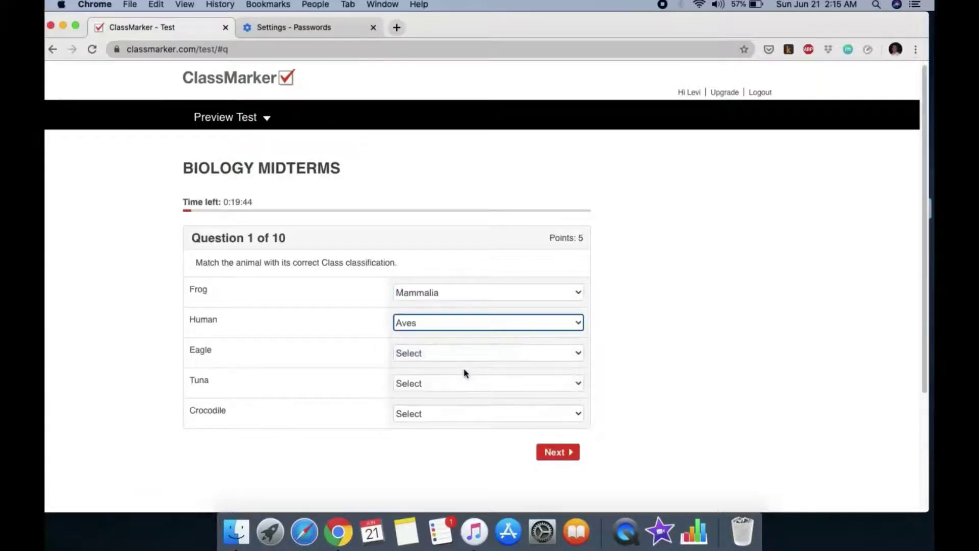
{"action": "left_click", "coordinate": [462, 353]}
{"action": "left_click", "coordinate": [461, 391]}
{"action": "left_click", "coordinate": [468, 383]}
{"action": "left_click", "coordinate": [471, 422]}
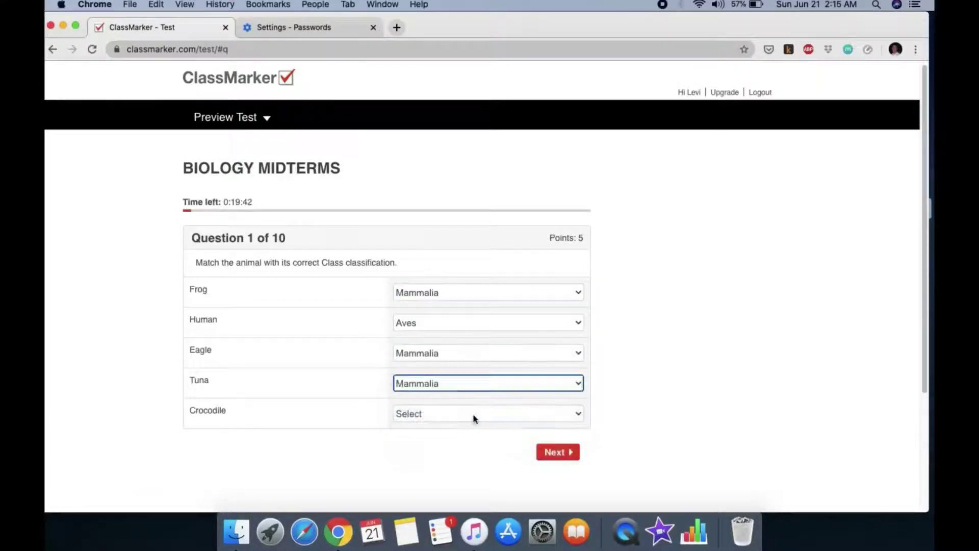
{"action": "left_click", "coordinate": [472, 414]}
{"action": "left_click", "coordinate": [460, 453]}
{"action": "left_click", "coordinate": [571, 456]}
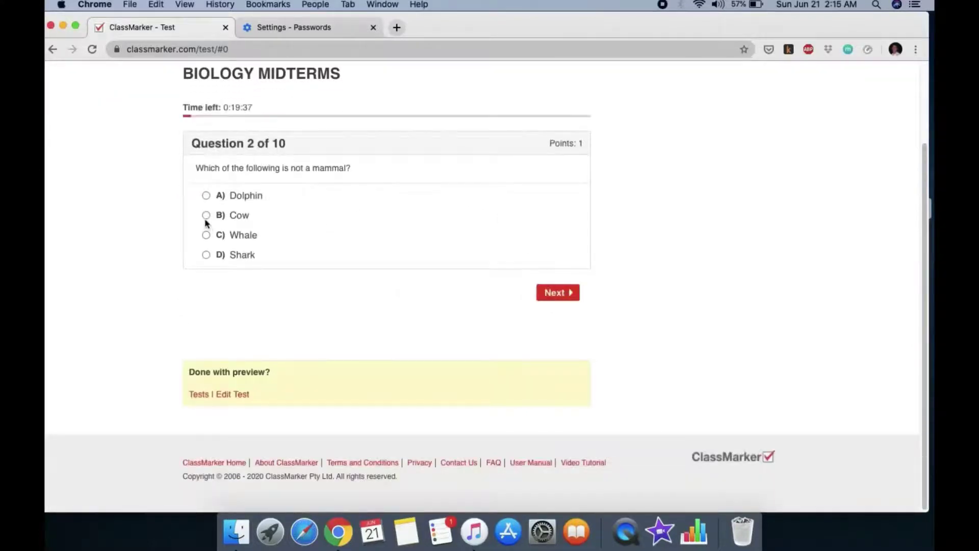
Skip question 2, type a placeholder answer for question 3, skip question 4, answer 100% for question 5
{"action": "left_click", "coordinate": [566, 291]}
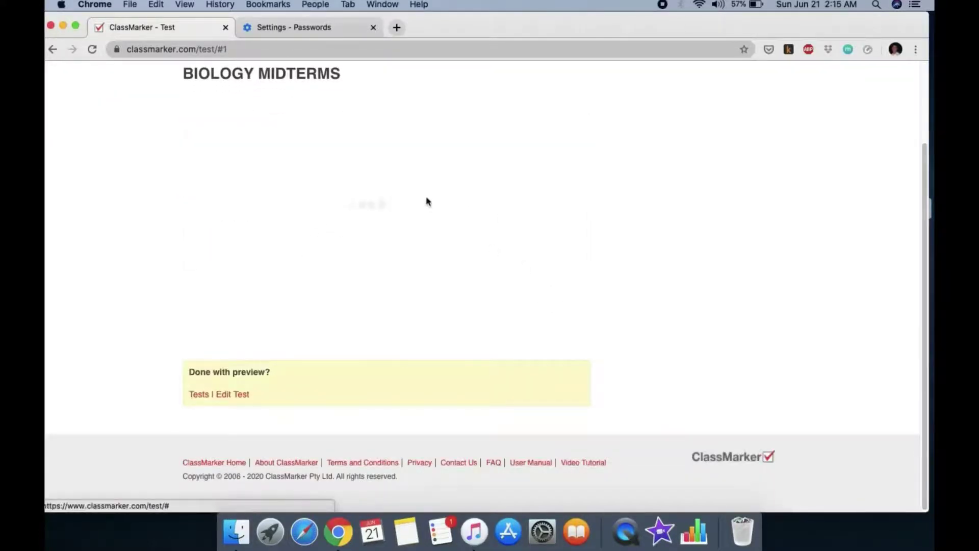
{"action": "left_click", "coordinate": [310, 229]}
{"action": "type", "text": "CV"}
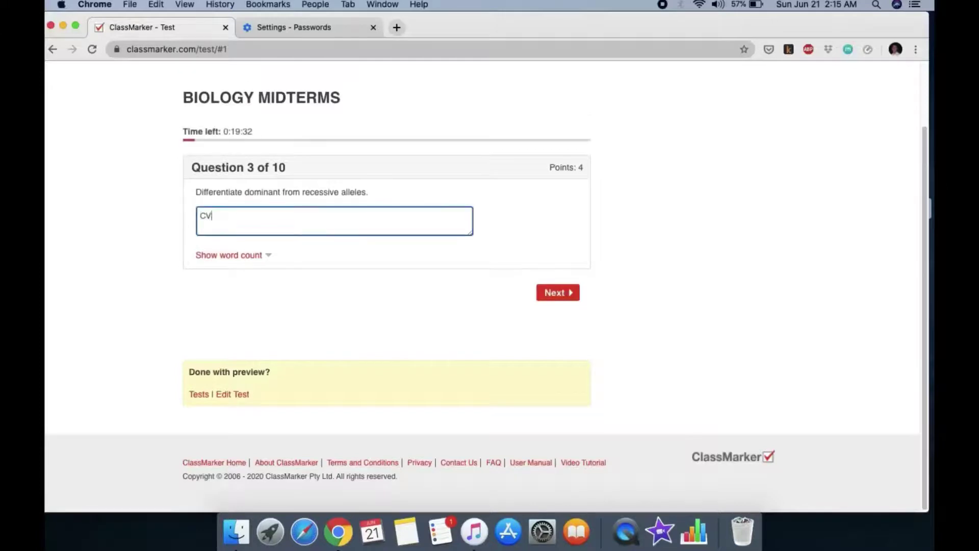
{"action": "type", "text": "BNFCGVHYGDF"}
{"action": "left_click", "coordinate": [554, 291]}
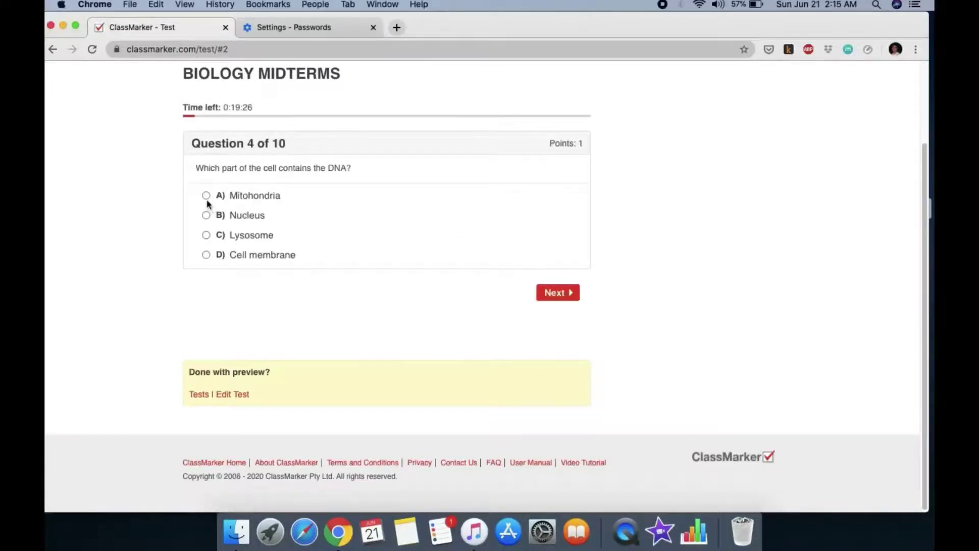
{"action": "left_click", "coordinate": [563, 295]}
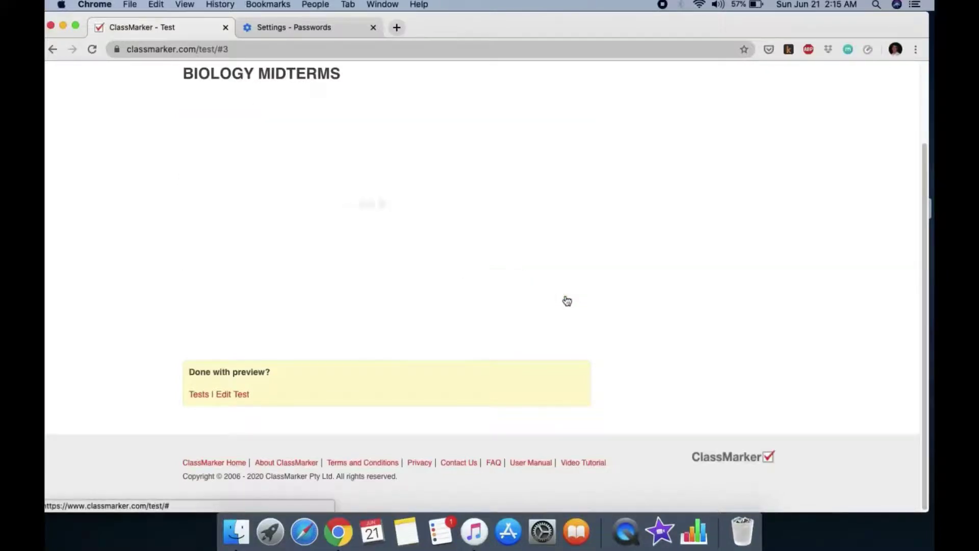
{"action": "left_click", "coordinate": [206, 235]}
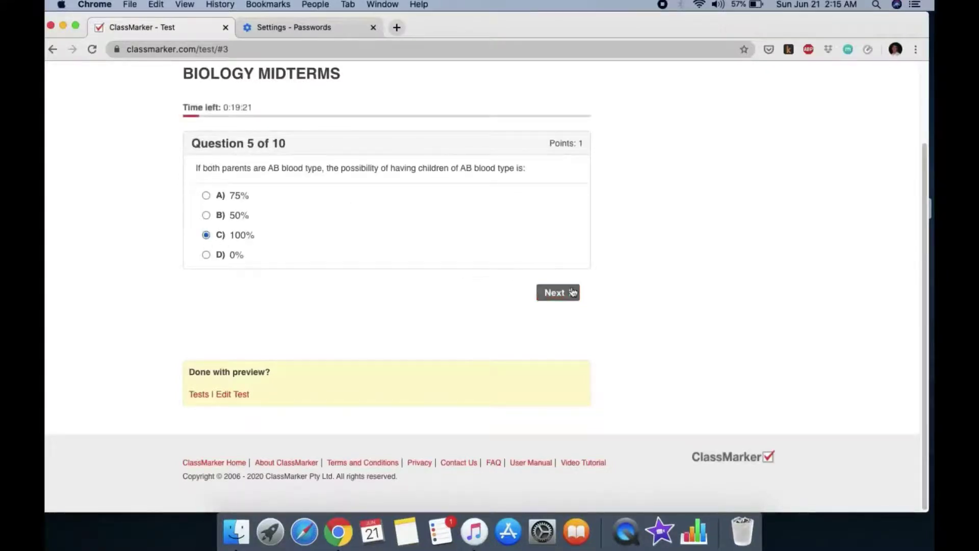
{"action": "left_click", "coordinate": [571, 294]}
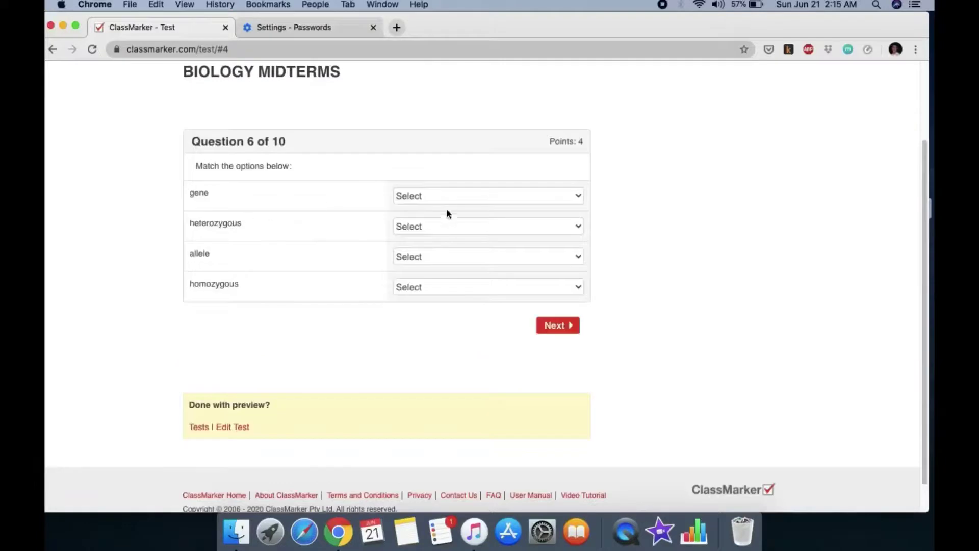
Match question 6: gene and homozygous to heredity, heterozygous to versions of a gene, allele to dominant
{"action": "left_click", "coordinate": [447, 199]}
{"action": "left_click", "coordinate": [449, 210]}
{"action": "left_click", "coordinate": [464, 227]}
{"action": "left_click", "coordinate": [459, 286]}
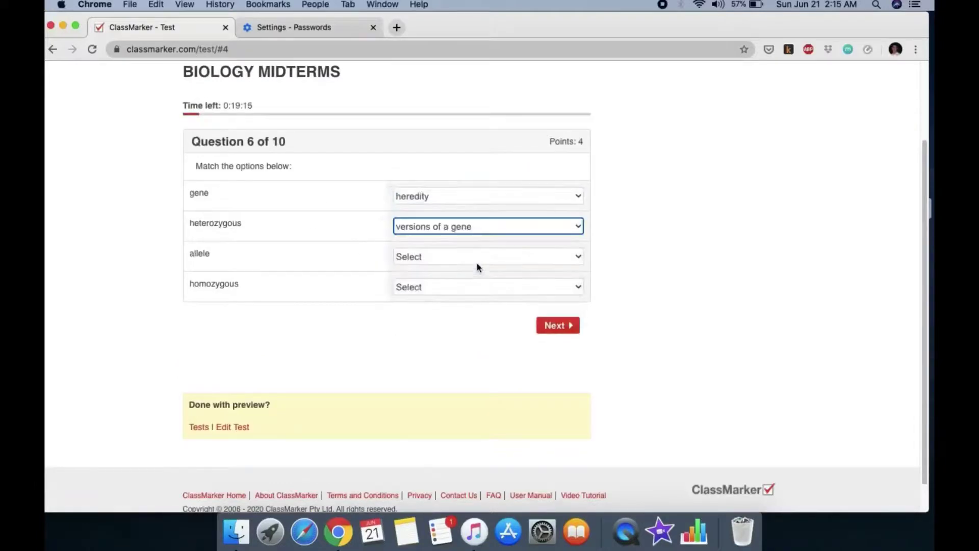
{"action": "left_click", "coordinate": [475, 256]}
{"action": "left_click", "coordinate": [473, 313]}
{"action": "left_click", "coordinate": [505, 257]}
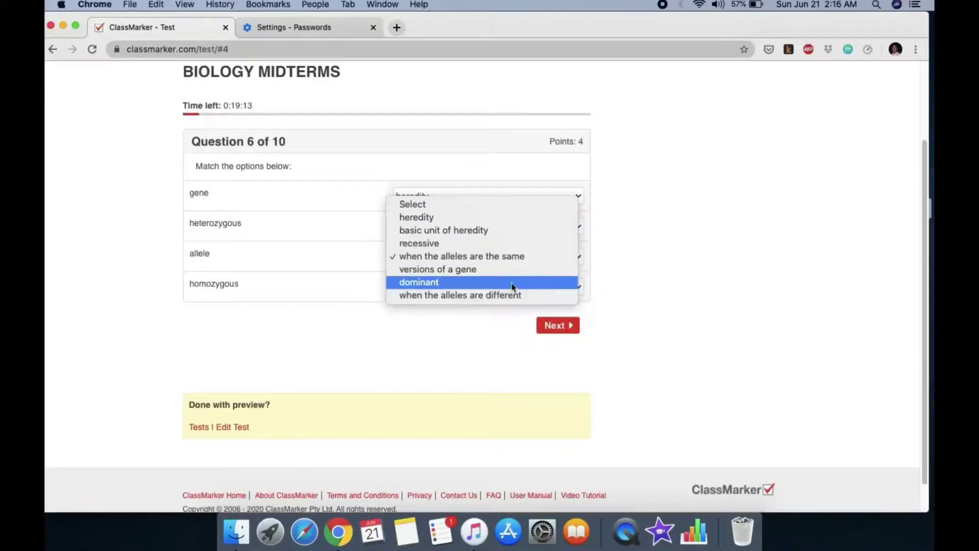
{"action": "left_click", "coordinate": [508, 283]}
{"action": "left_click", "coordinate": [533, 288]}
{"action": "left_click", "coordinate": [532, 300]}
{"action": "scroll", "coordinate": [650, 284], "scroll_direction": "down", "scroll_amount": 1}
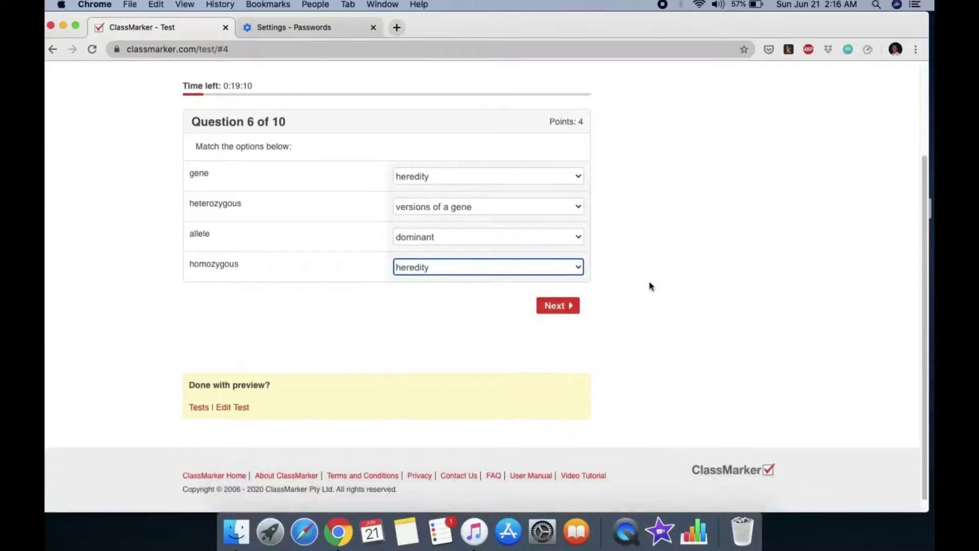
{"action": "left_click", "coordinate": [575, 308]}
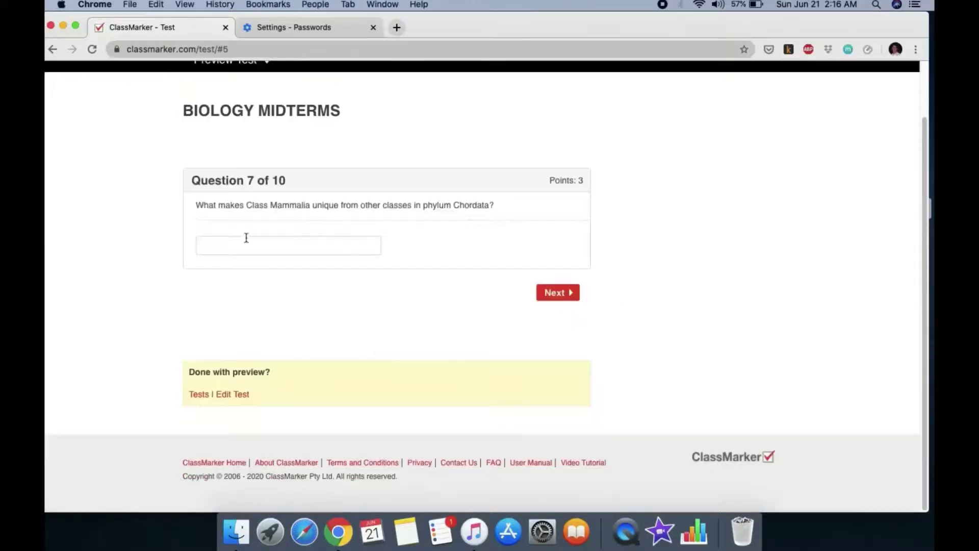
Type placeholder answers for questions 7 and 8, and answer True to the whale shark question
{"action": "left_click", "coordinate": [253, 241]}
{"action": "type", "text": "FGNBHJ"}
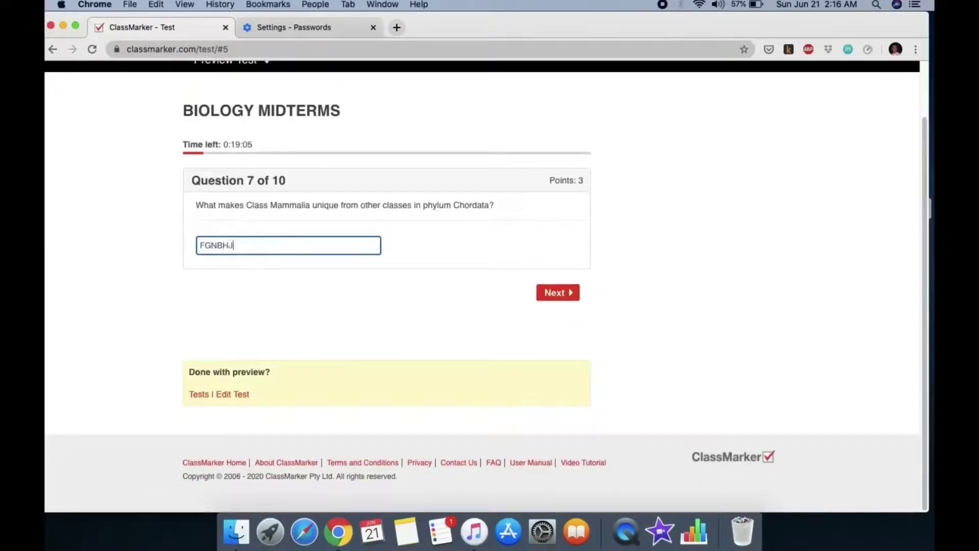
{"action": "type", "text": "KFJGHGSDGDDFSHFHFGHDFGHFDGHFGHSDF"}
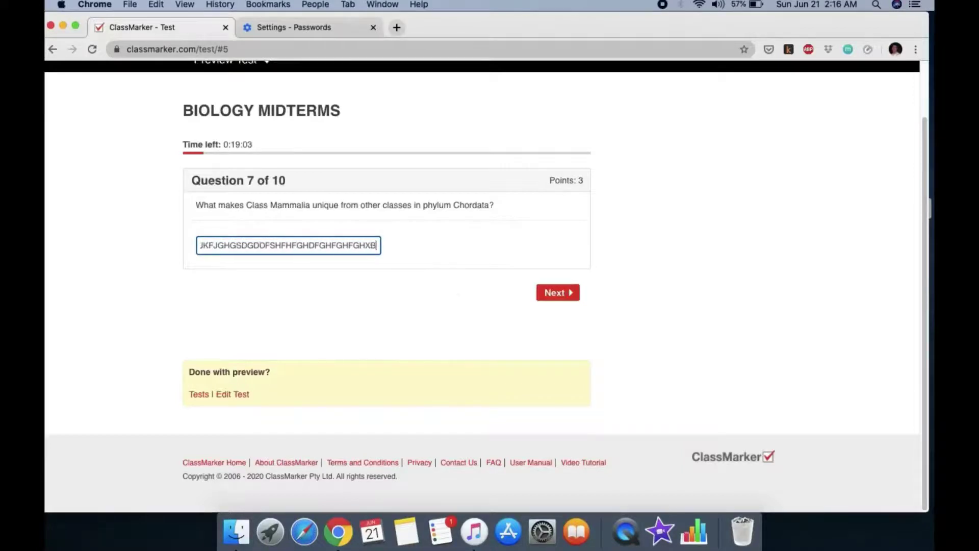
{"action": "left_click", "coordinate": [544, 296]}
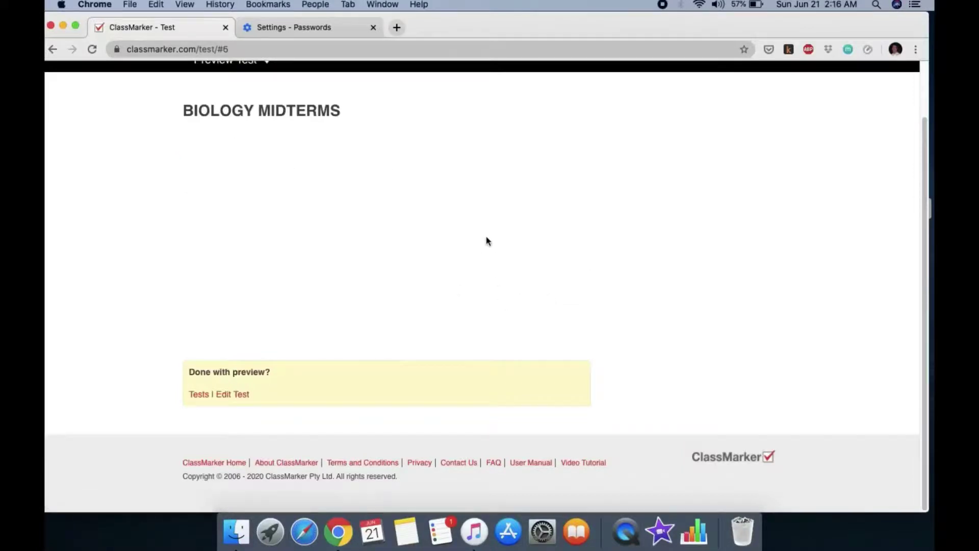
{"action": "left_click", "coordinate": [273, 234]}
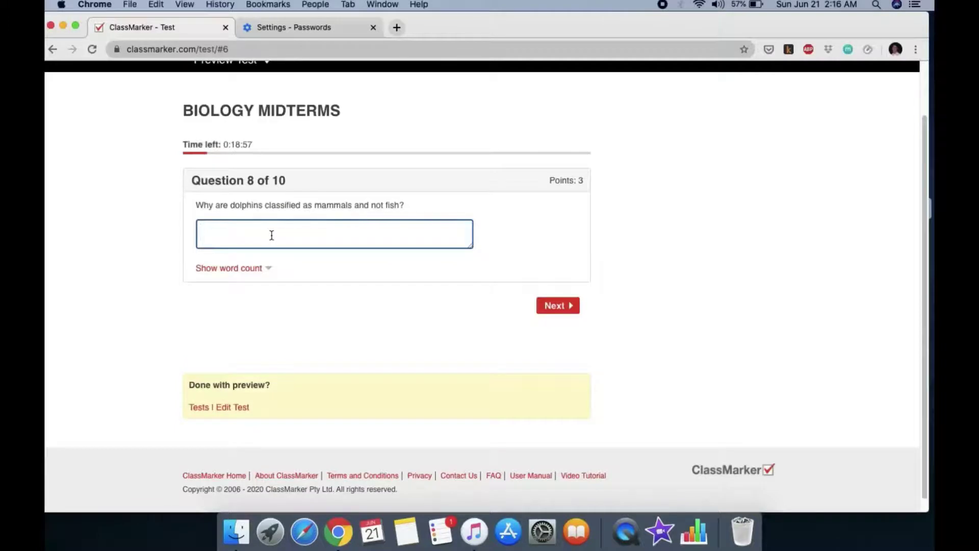
{"action": "type", "text": "DGJFHFSGHDGBNM"}
{"action": "left_click", "coordinate": [559, 306]}
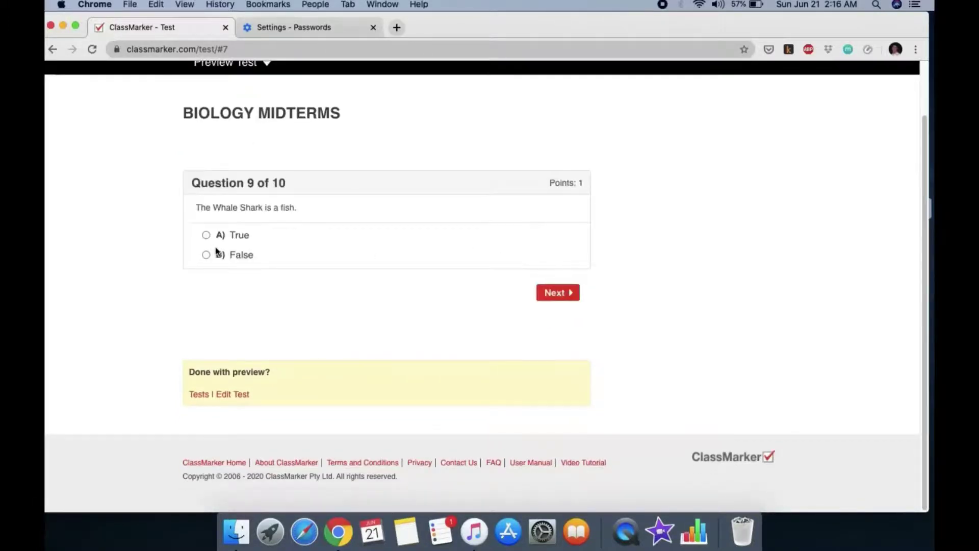
{"action": "left_click", "coordinate": [206, 235]}
{"action": "left_click", "coordinate": [567, 293]}
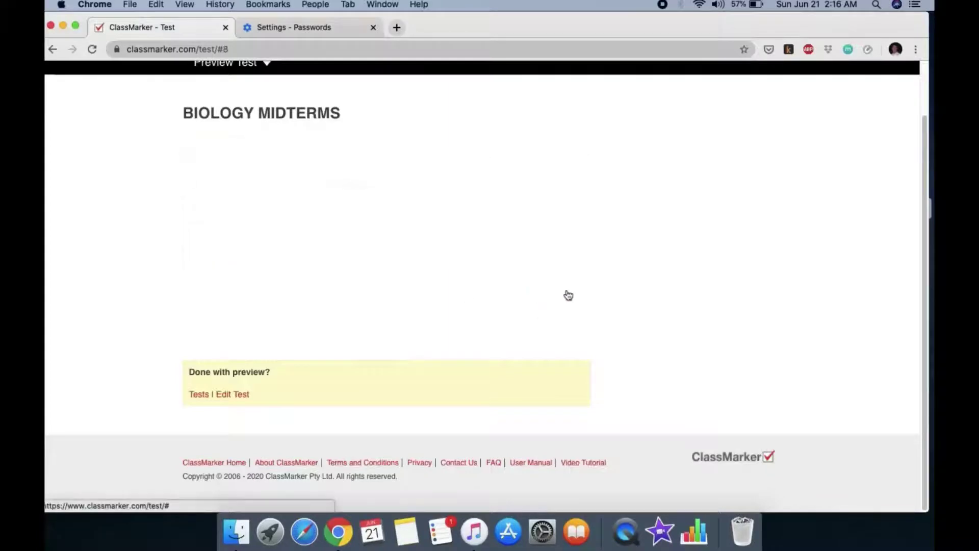
Match question 10 cell parts (lysosome, nucleolus, centriole, Cell membrane), then finish and confirm the test
{"action": "left_click", "coordinate": [463, 222]}
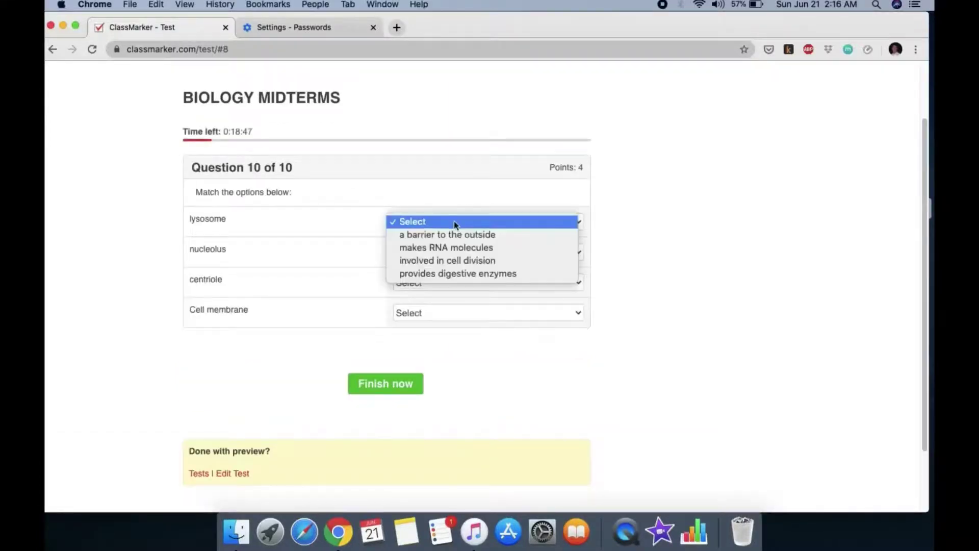
{"action": "left_click", "coordinate": [459, 234]}
{"action": "left_click", "coordinate": [467, 255]}
{"action": "left_click", "coordinate": [467, 290]}
{"action": "left_click", "coordinate": [480, 284]}
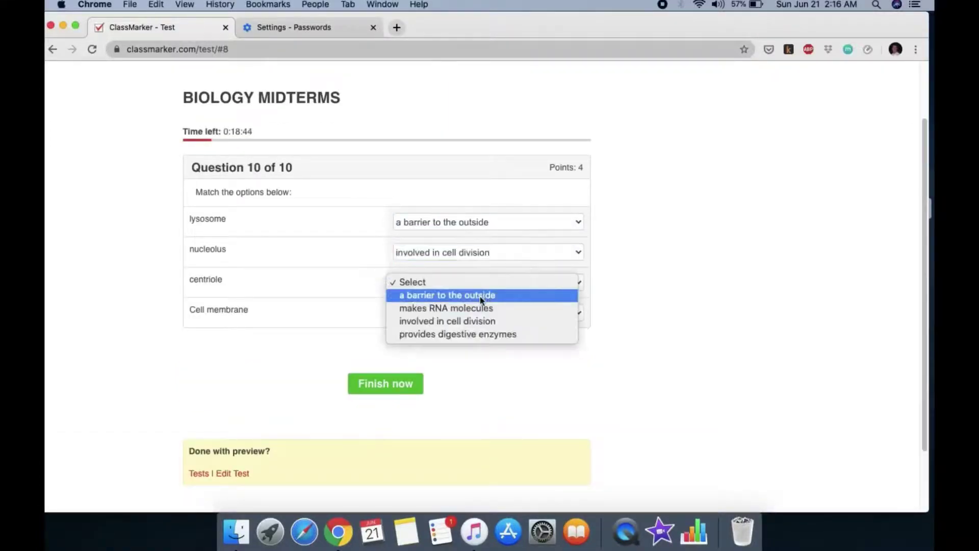
{"action": "left_click", "coordinate": [480, 295]}
{"action": "left_click", "coordinate": [484, 313]}
{"action": "left_click", "coordinate": [459, 351]}
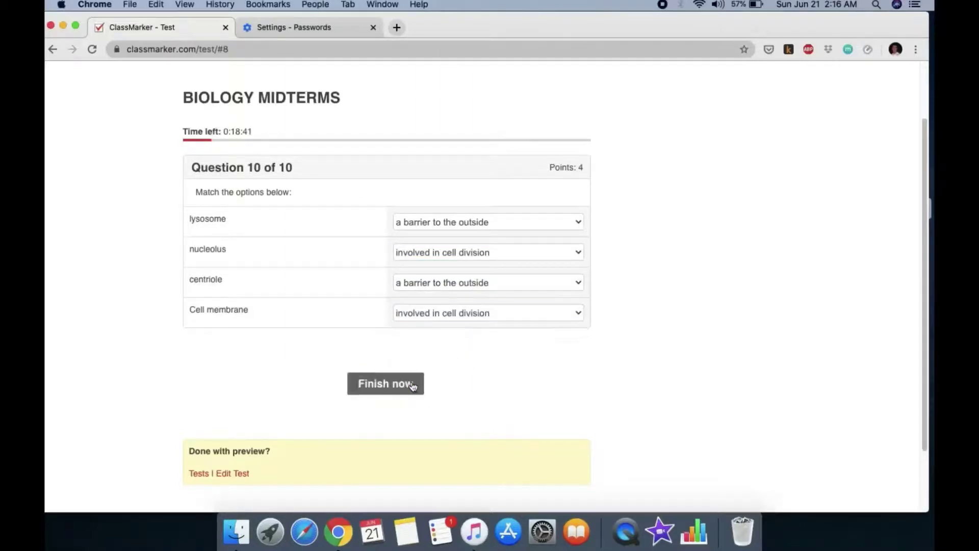
{"action": "left_click", "coordinate": [415, 384]}
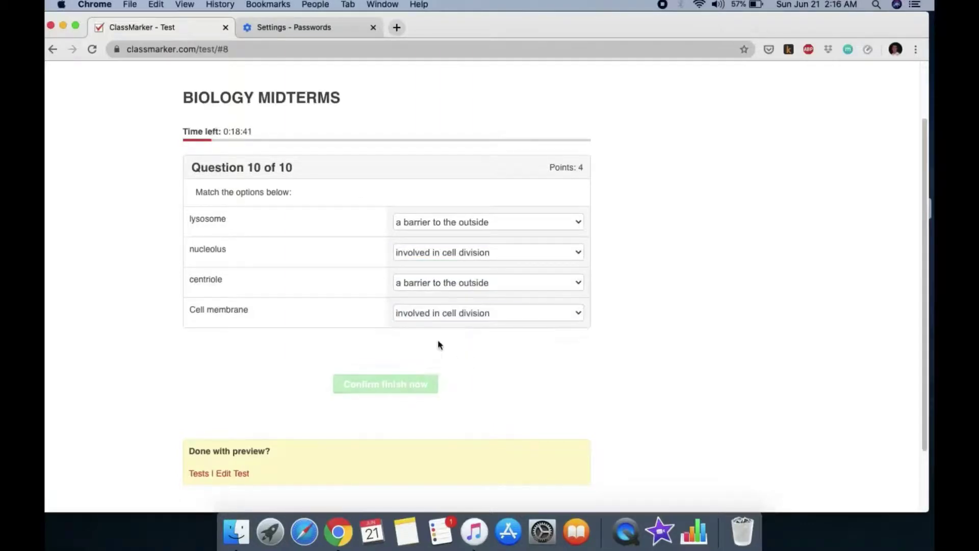
{"action": "left_click", "coordinate": [387, 386]}
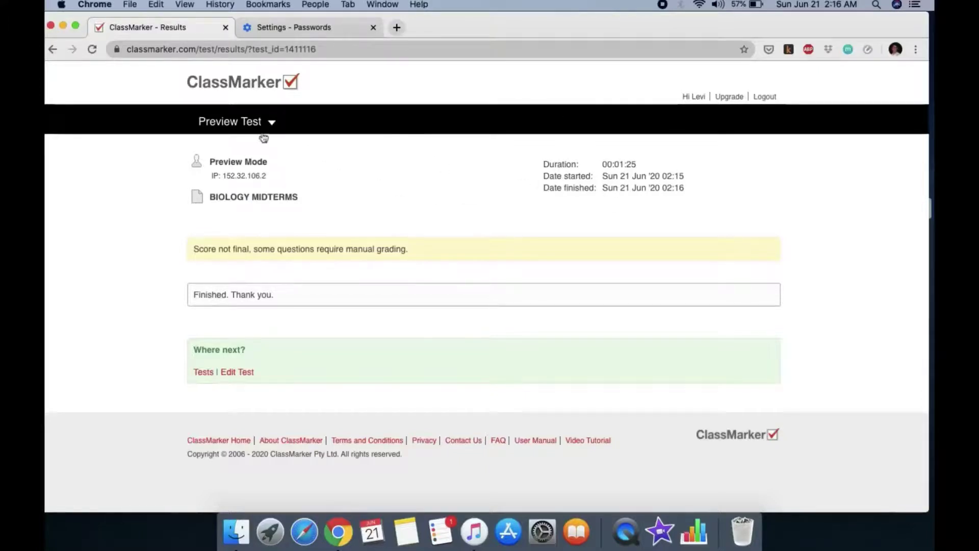
Leave the pending-grading results page and return to the Dashboard via the ClassMarker logo
{"action": "mouse_move", "coordinate": [247, 124]}
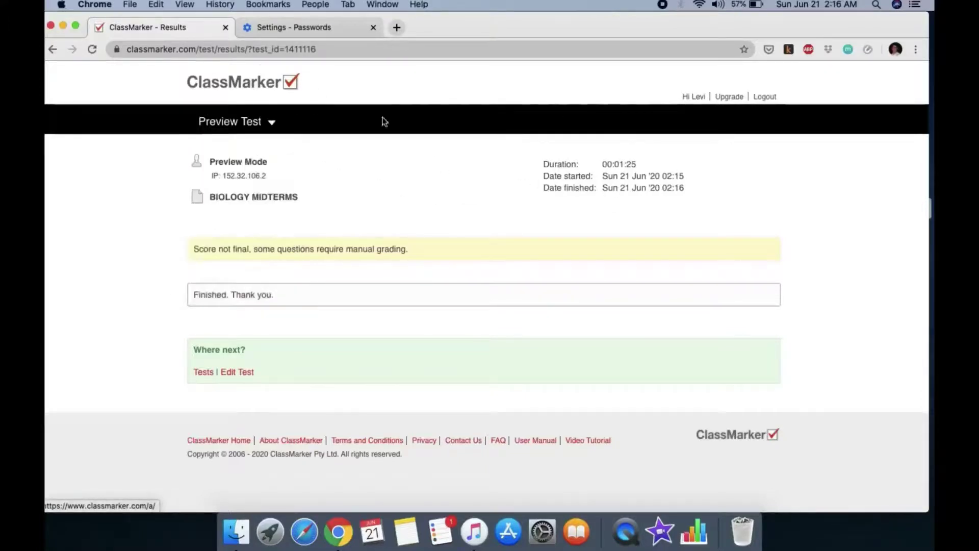
{"action": "left_click", "coordinate": [233, 85]}
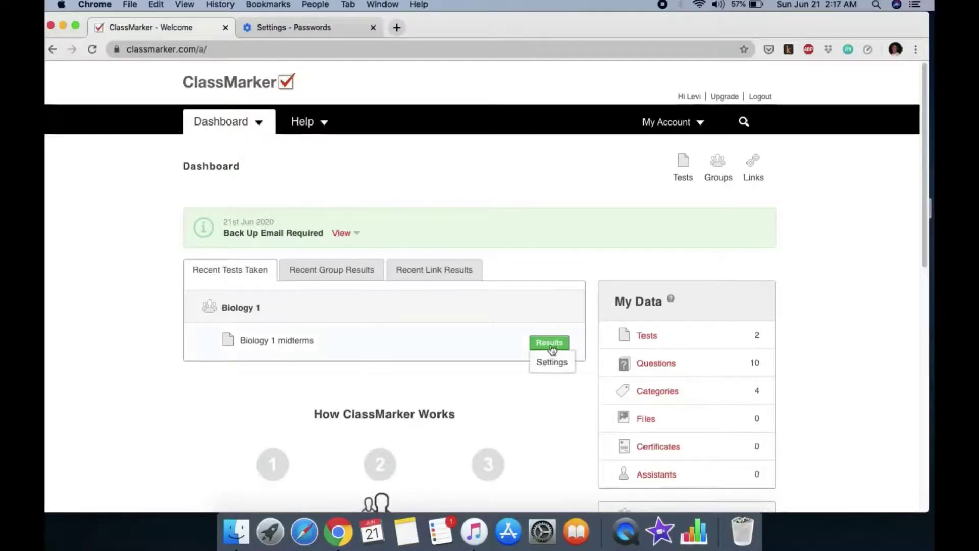
Review the Biology 1 midterms results averaging 25%, then open the Biology 1 group's member list
{"action": "scroll", "coordinate": [316, 357], "scroll_direction": "down", "scroll_amount": 1}
{"action": "scroll", "coordinate": [347, 360], "scroll_direction": "down", "scroll_amount": 3}
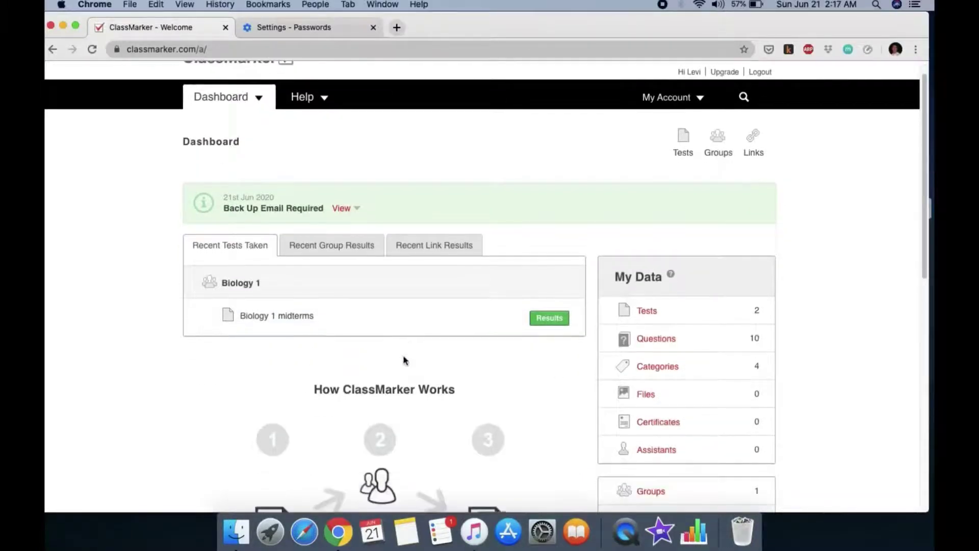
{"action": "left_click", "coordinate": [544, 301]}
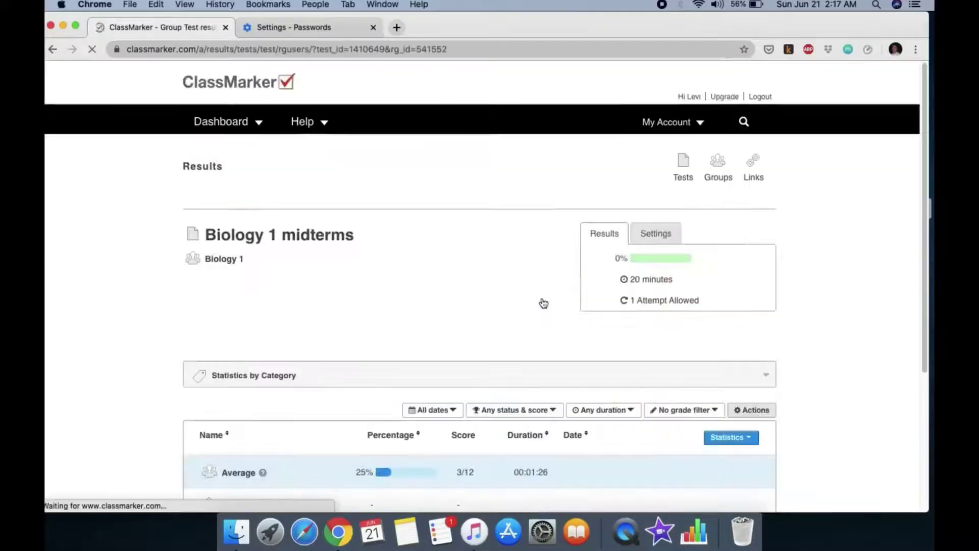
{"action": "scroll", "coordinate": [502, 306], "scroll_direction": "down", "scroll_amount": 5}
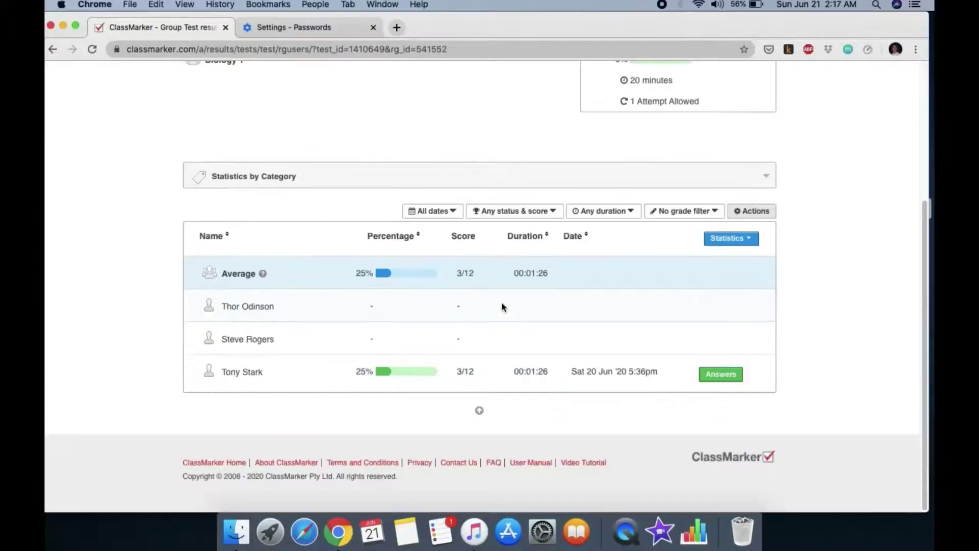
{"action": "scroll", "coordinate": [500, 304], "scroll_direction": "up", "scroll_amount": 3}
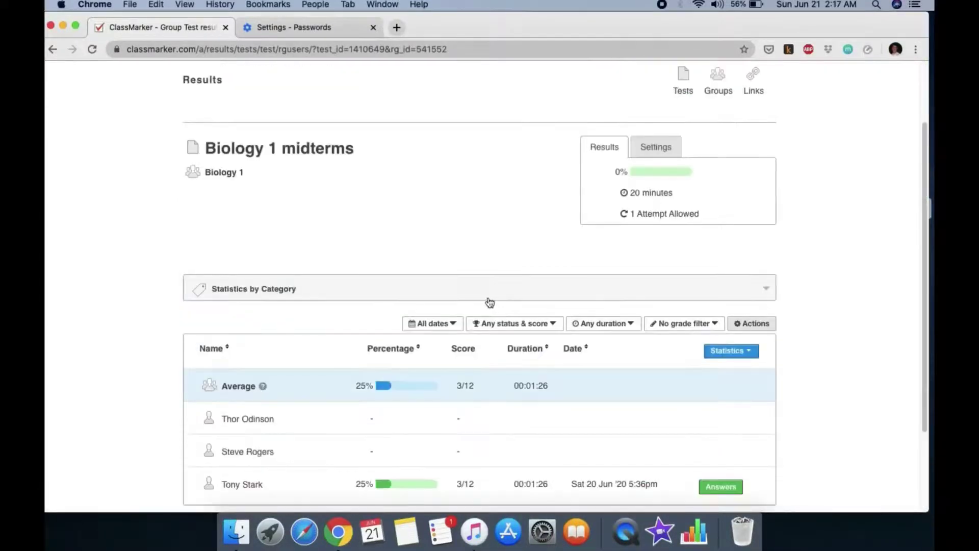
{"action": "scroll", "coordinate": [491, 301], "scroll_direction": "up", "scroll_amount": 3}
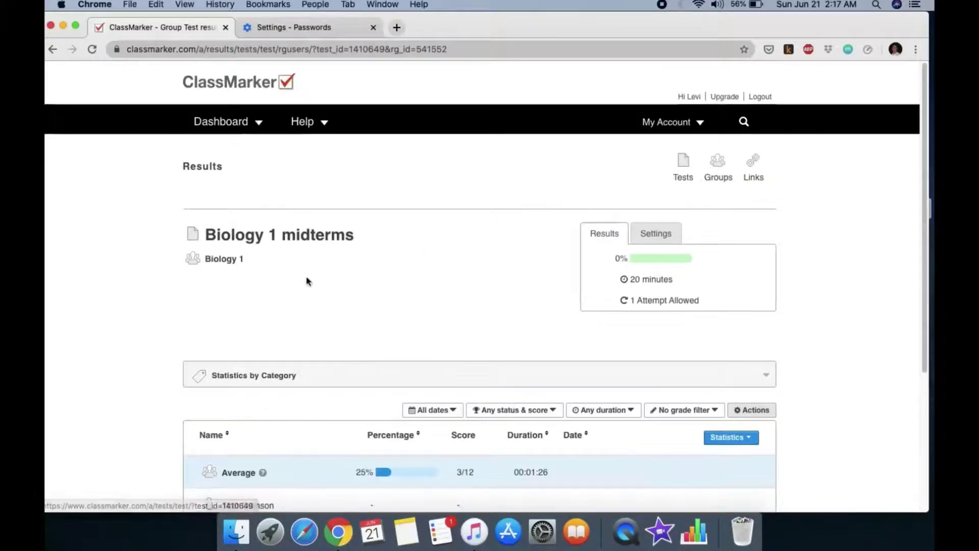
{"action": "left_click", "coordinate": [224, 261]}
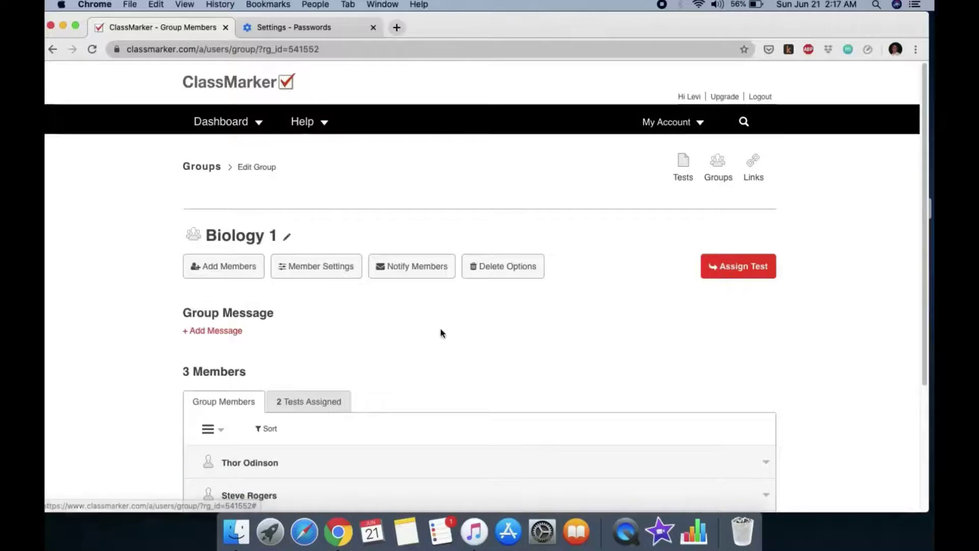
{"action": "scroll", "coordinate": [502, 332], "scroll_direction": "down", "scroll_amount": 5}
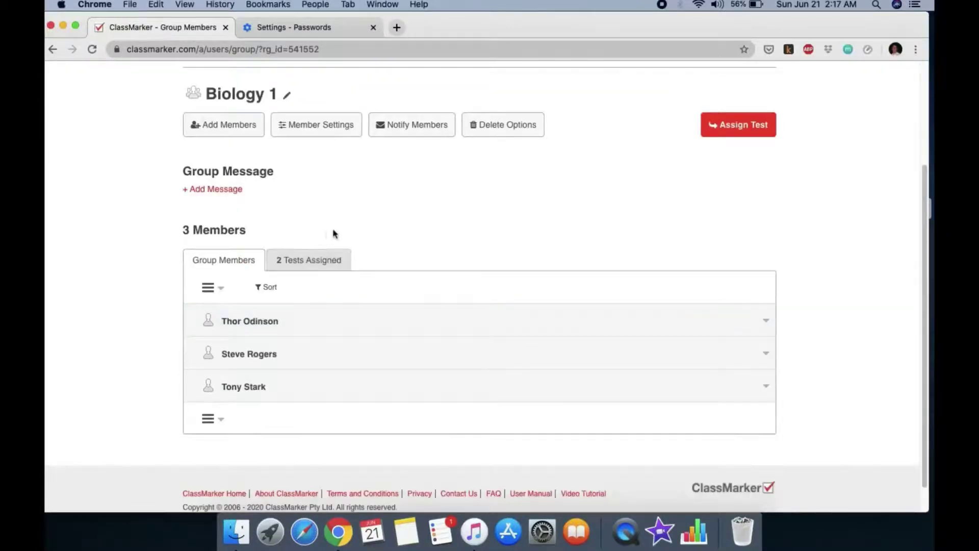
Pick BIOLOGY MIDTERMS to assign to the registered Biology 1 group and continue to its settings
{"action": "left_click", "coordinate": [725, 125]}
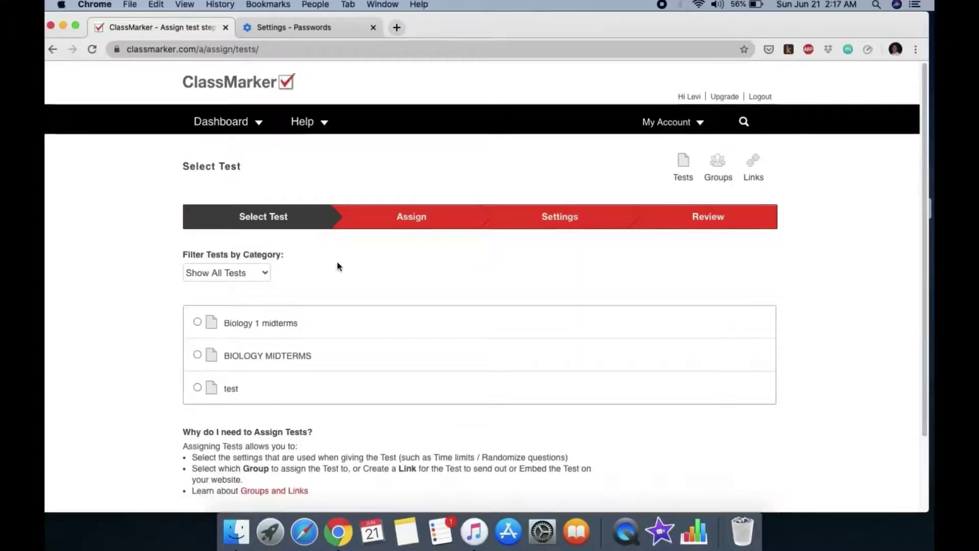
{"action": "scroll", "coordinate": [391, 268], "scroll_direction": "down", "scroll_amount": 3}
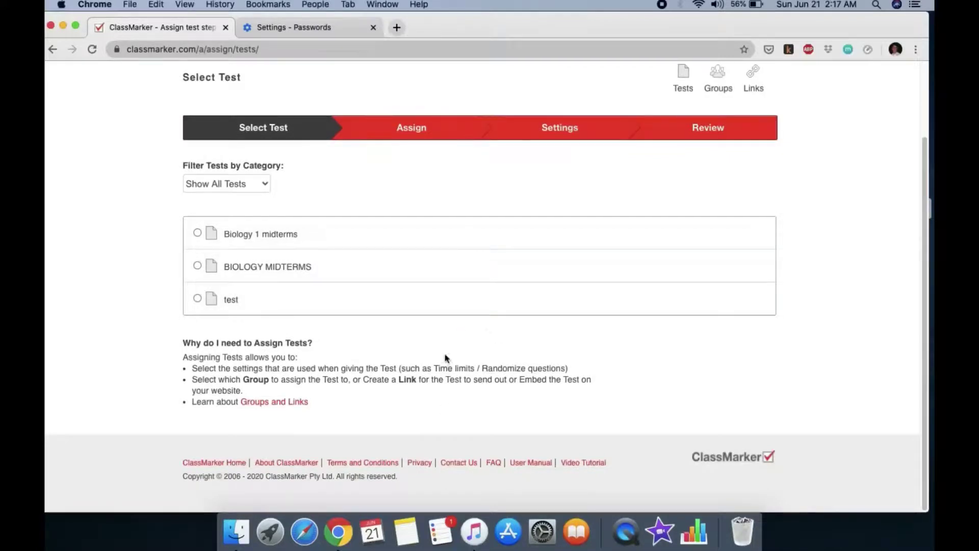
{"action": "left_click", "coordinate": [198, 266]}
{"action": "scroll", "coordinate": [368, 379], "scroll_direction": "down", "scroll_amount": 3}
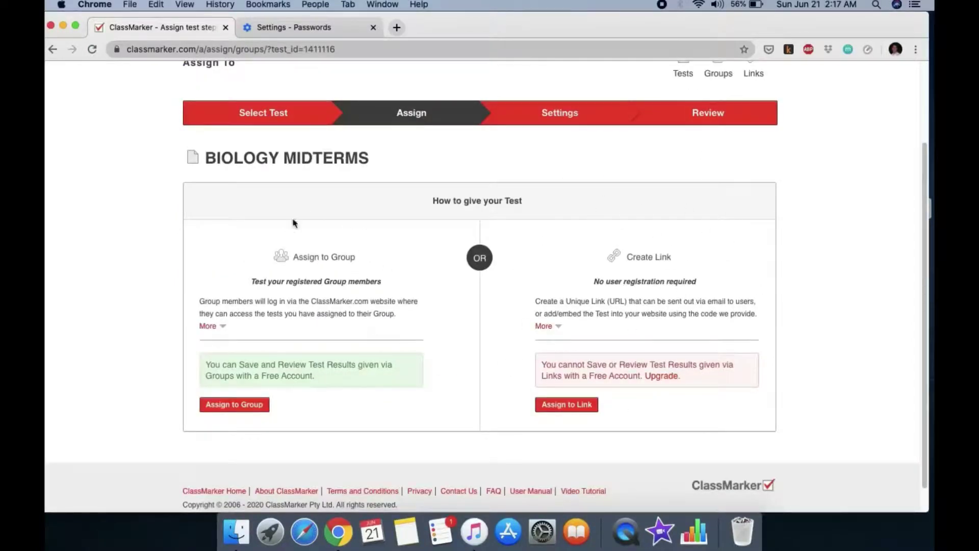
{"action": "left_click", "coordinate": [242, 404]}
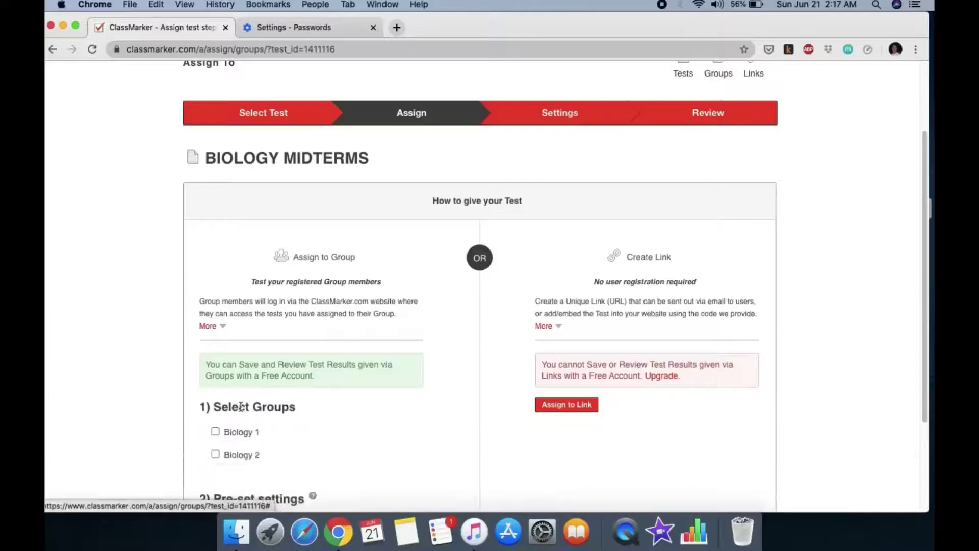
{"action": "scroll", "coordinate": [322, 400], "scroll_direction": "down", "scroll_amount": 3}
{"action": "scroll", "coordinate": [322, 401], "scroll_direction": "down", "scroll_amount": 1}
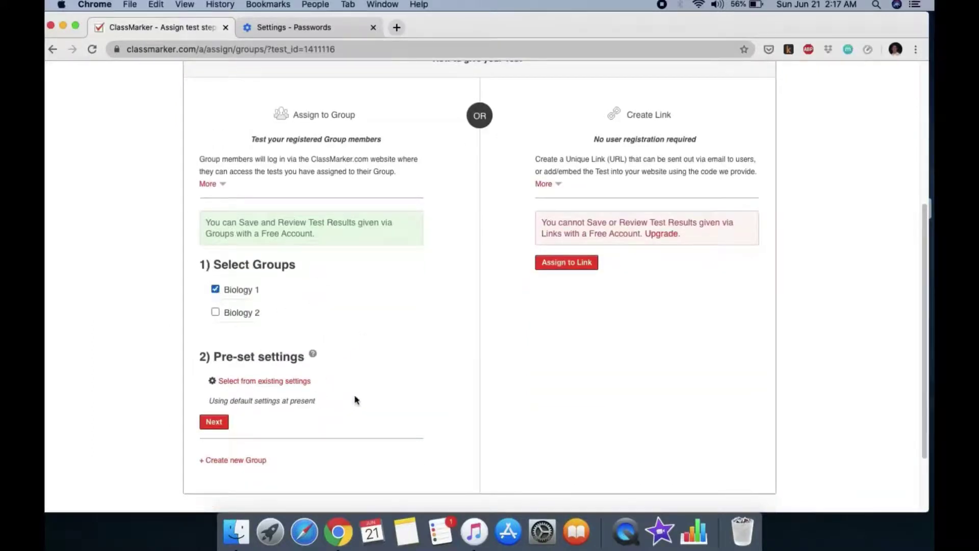
{"action": "scroll", "coordinate": [326, 330], "scroll_direction": "down", "scroll_amount": 3}
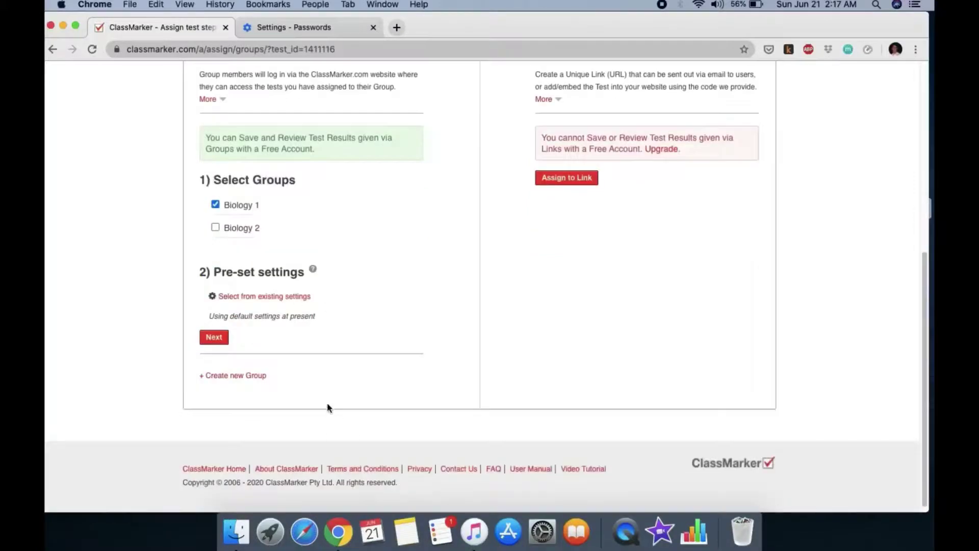
{"action": "left_click", "coordinate": [210, 338]}
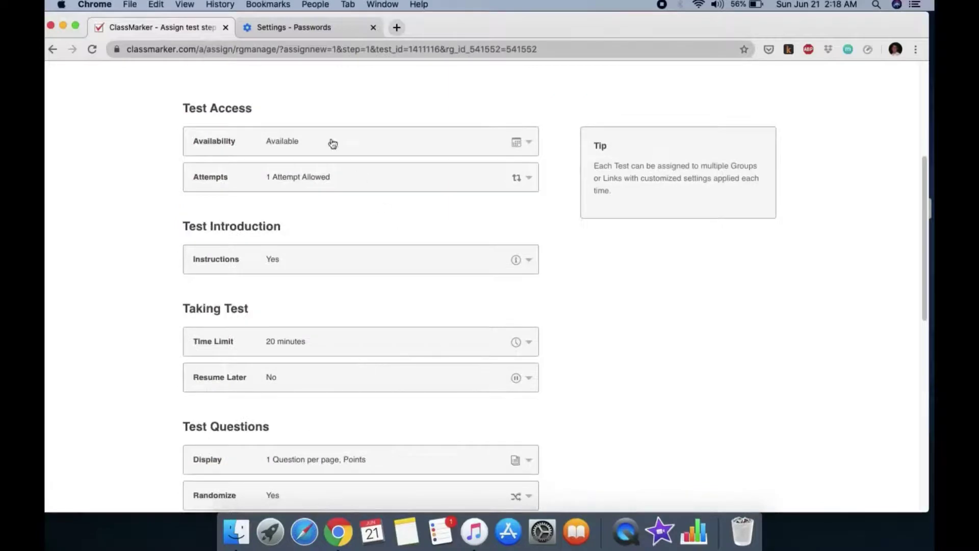
Expand Availability, scroll through the settings (60% pass mark, no results page), and tick 'Save as my default settings'
{"action": "left_click", "coordinate": [512, 142]}
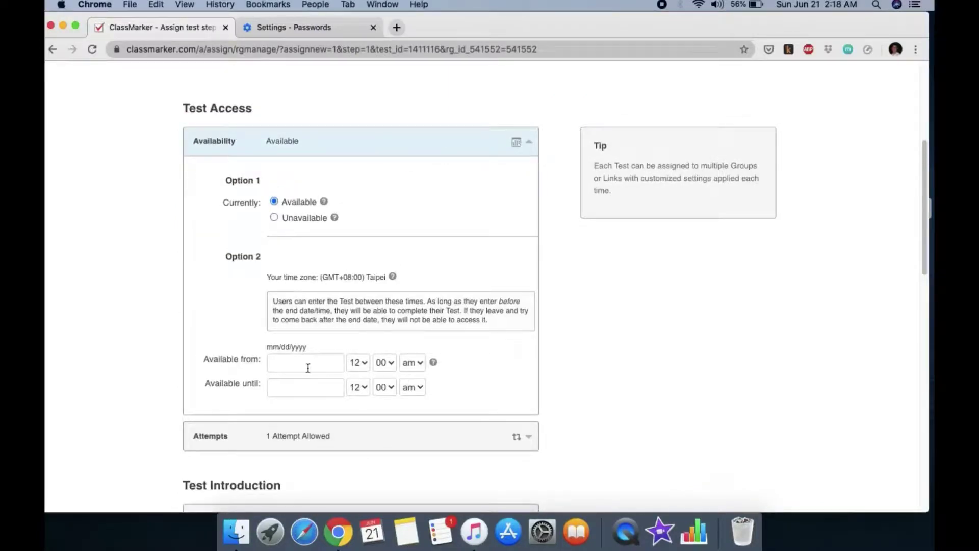
{"action": "scroll", "coordinate": [461, 357], "scroll_direction": "down", "scroll_amount": 4}
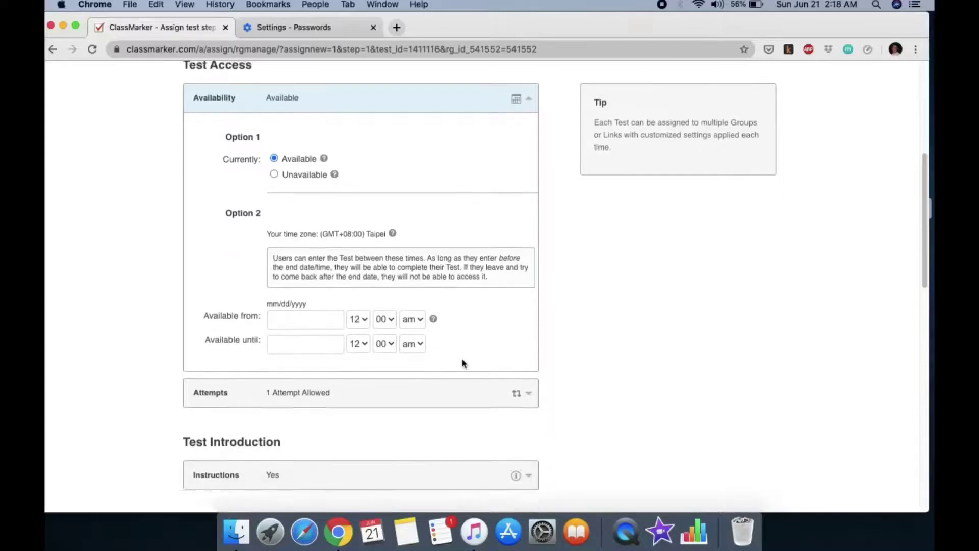
{"action": "scroll", "coordinate": [521, 336], "scroll_direction": "down", "scroll_amount": 4}
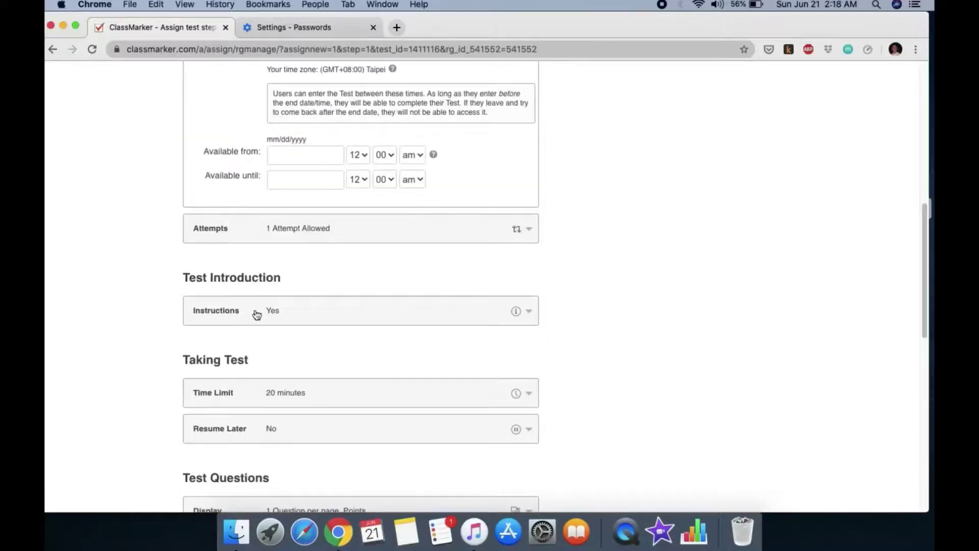
{"action": "scroll", "coordinate": [490, 339], "scroll_direction": "down", "scroll_amount": 4}
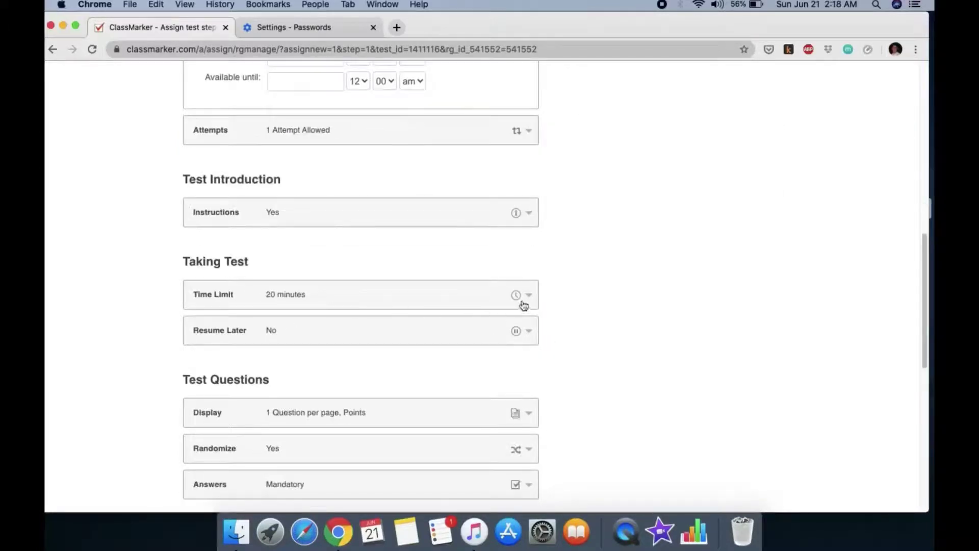
{"action": "scroll", "coordinate": [426, 345], "scroll_direction": "down", "scroll_amount": 1}
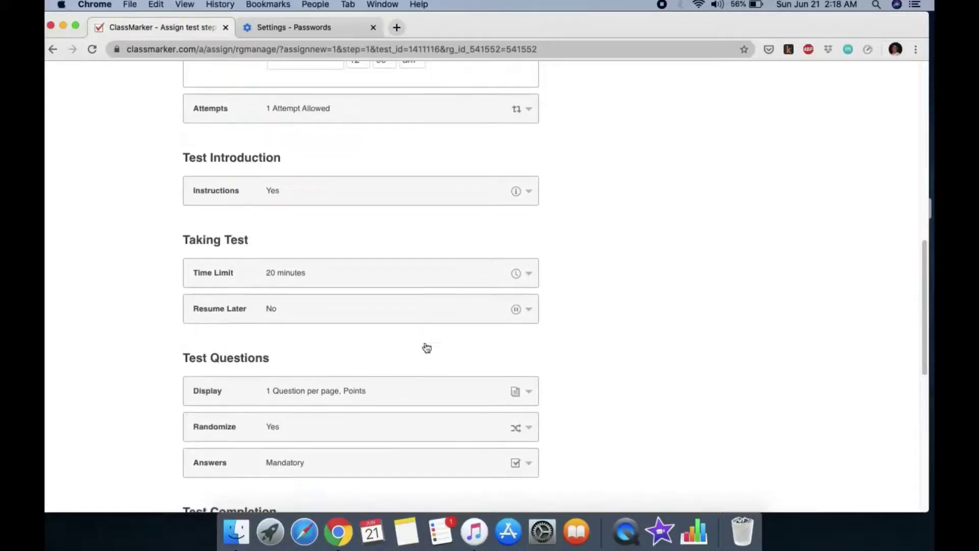
{"action": "scroll", "coordinate": [367, 346], "scroll_direction": "down", "scroll_amount": 3}
{"action": "scroll", "coordinate": [459, 317], "scroll_direction": "down", "scroll_amount": 1}
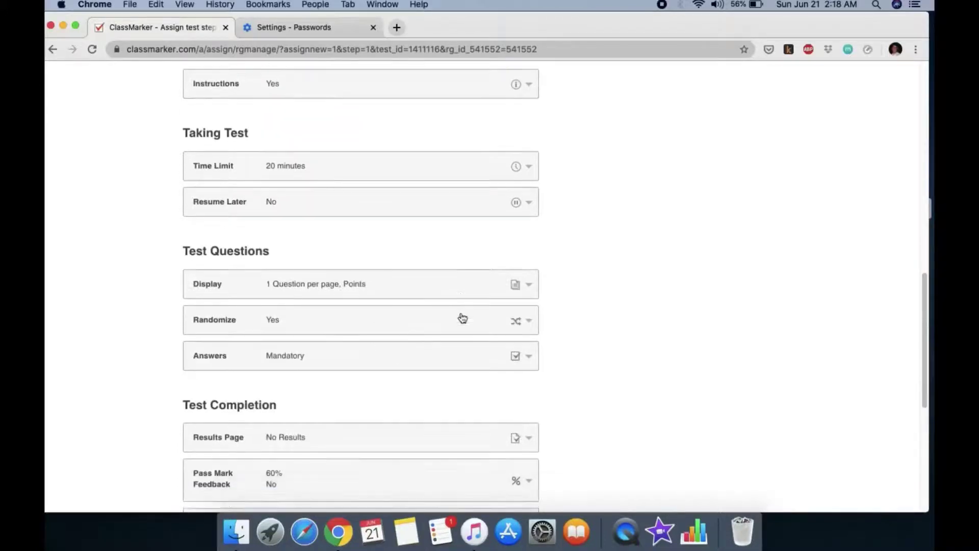
{"action": "scroll", "coordinate": [449, 355], "scroll_direction": "down", "scroll_amount": 3}
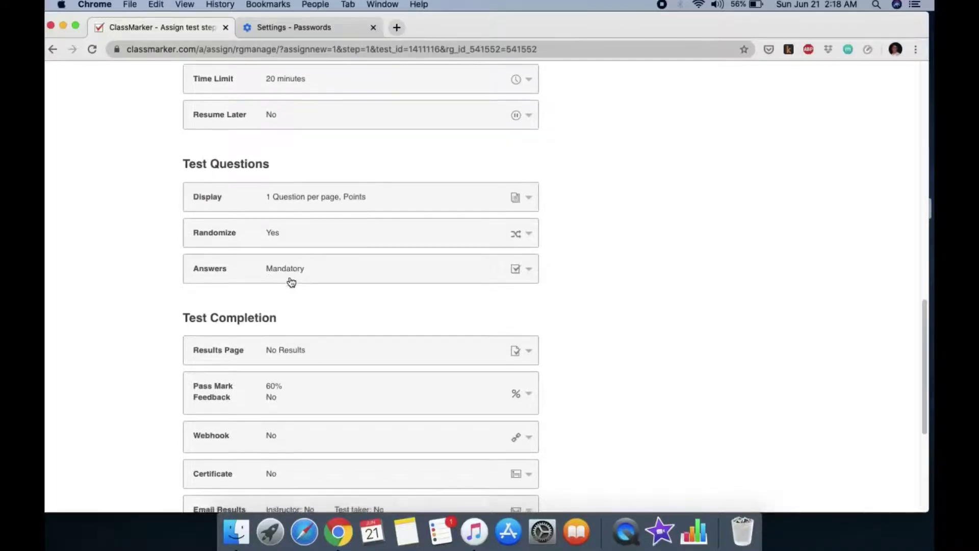
{"action": "scroll", "coordinate": [316, 286], "scroll_direction": "down", "scroll_amount": 1}
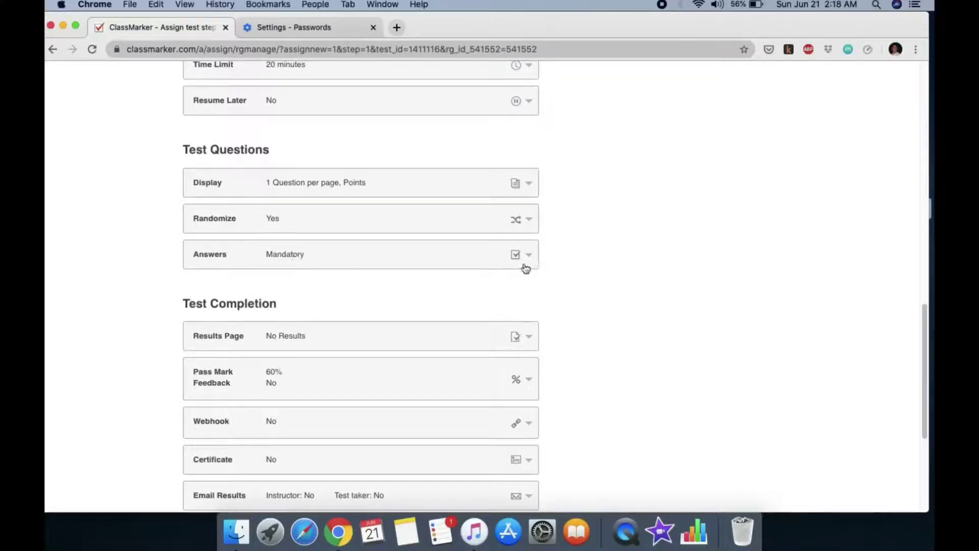
{"action": "scroll", "coordinate": [335, 269], "scroll_direction": "down", "scroll_amount": 1}
{"action": "scroll", "coordinate": [349, 268], "scroll_direction": "down", "scroll_amount": 1}
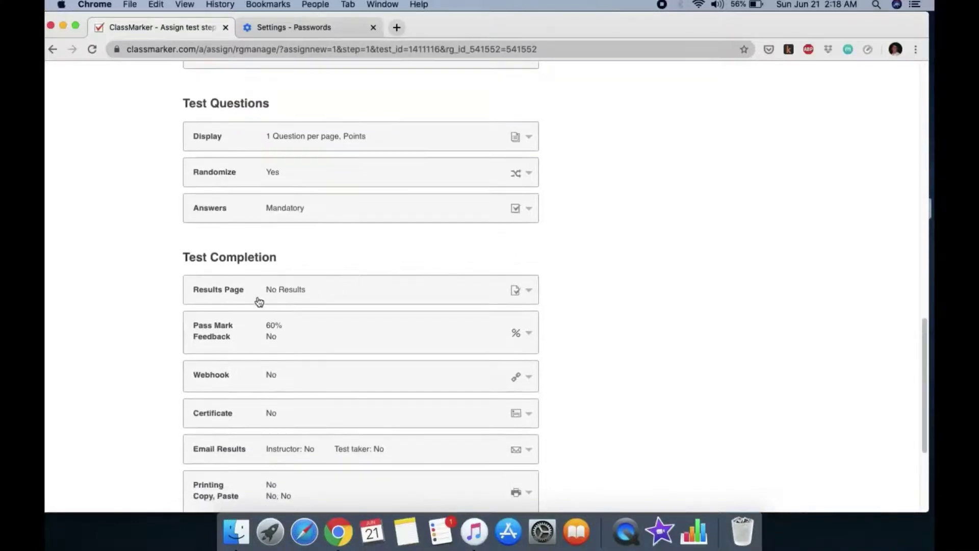
{"action": "scroll", "coordinate": [450, 304], "scroll_direction": "down", "scroll_amount": 1}
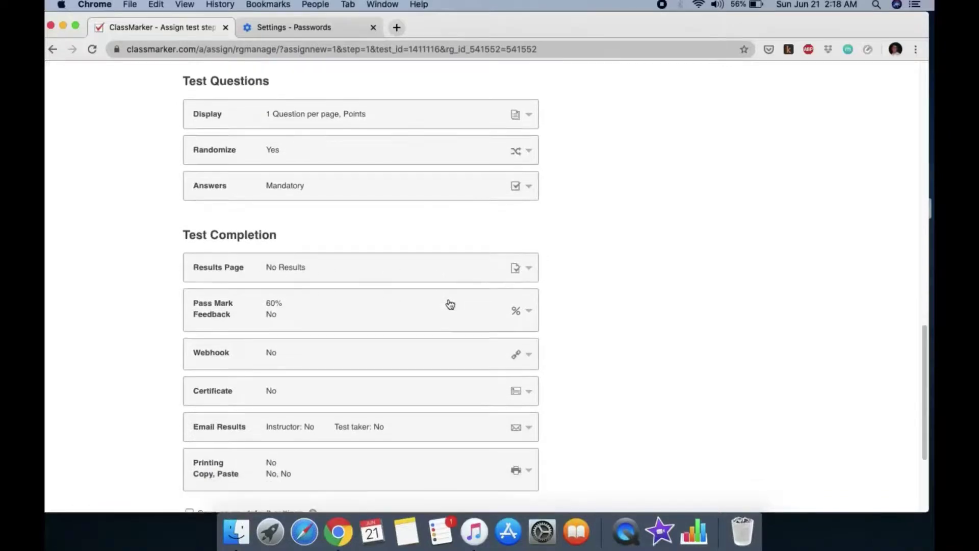
{"action": "scroll", "coordinate": [303, 272], "scroll_direction": "down", "scroll_amount": 1}
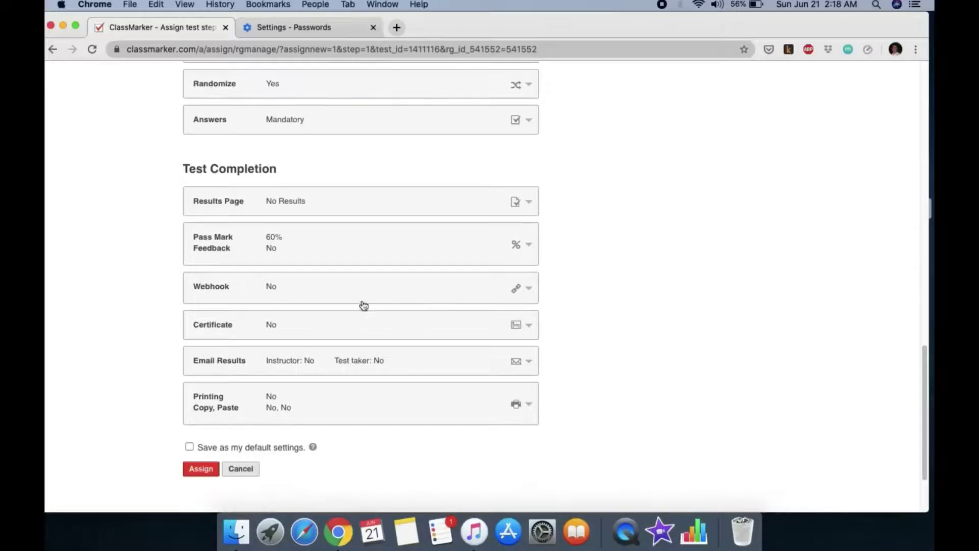
{"action": "scroll", "coordinate": [365, 306], "scroll_direction": "down", "scroll_amount": 1}
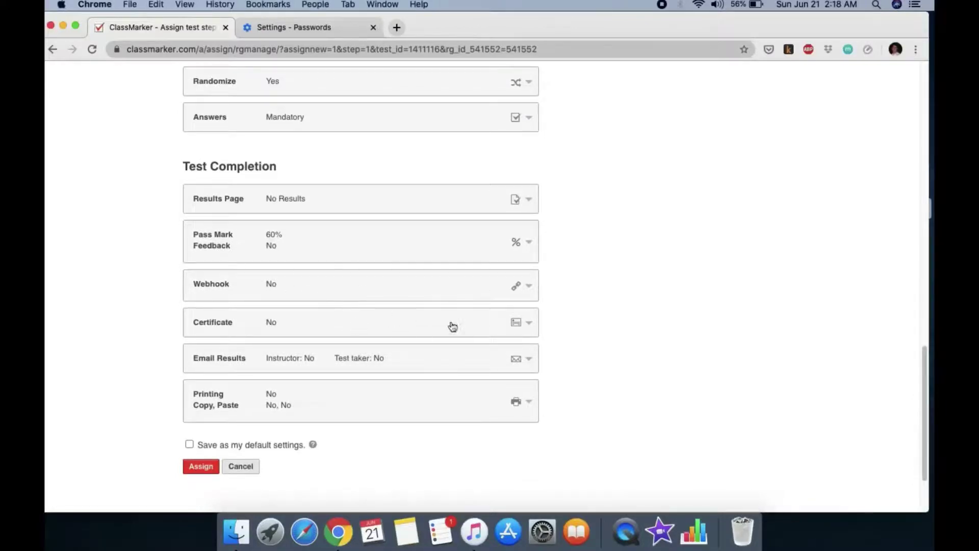
{"action": "scroll", "coordinate": [450, 326], "scroll_direction": "down", "scroll_amount": 3}
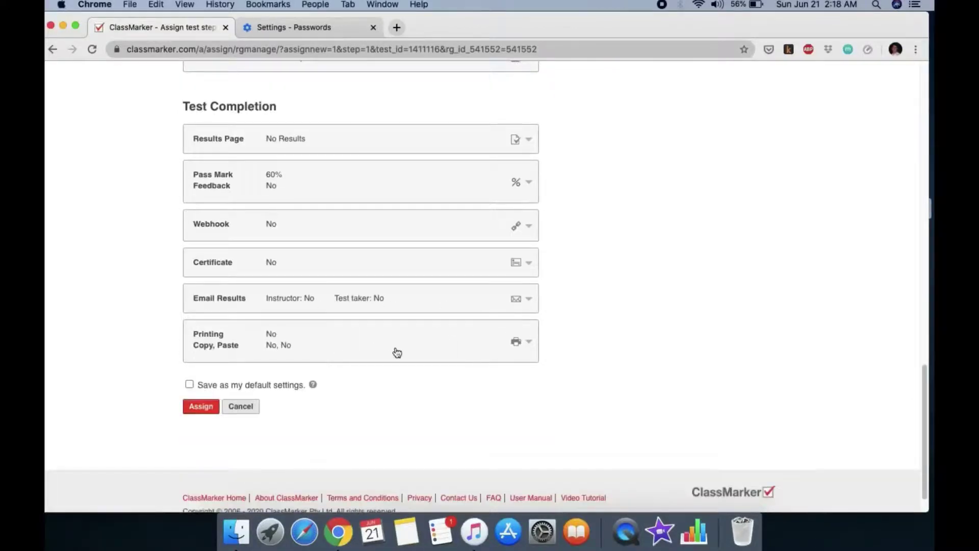
{"action": "scroll", "coordinate": [396, 352], "scroll_direction": "down", "scroll_amount": 1}
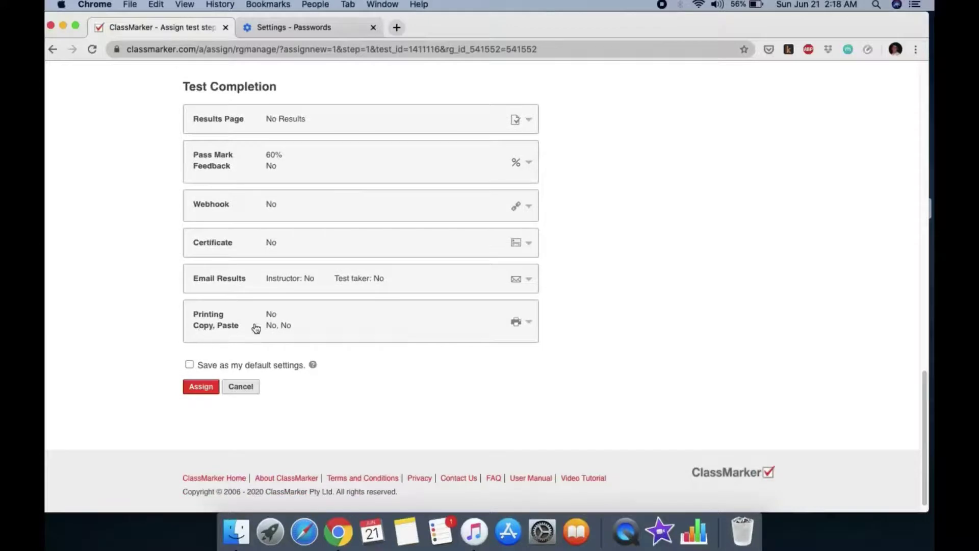
{"action": "left_click", "coordinate": [190, 365]}
Assign the test with these settings and go to notify the Biology 1 group members
{"action": "left_click", "coordinate": [205, 387]}
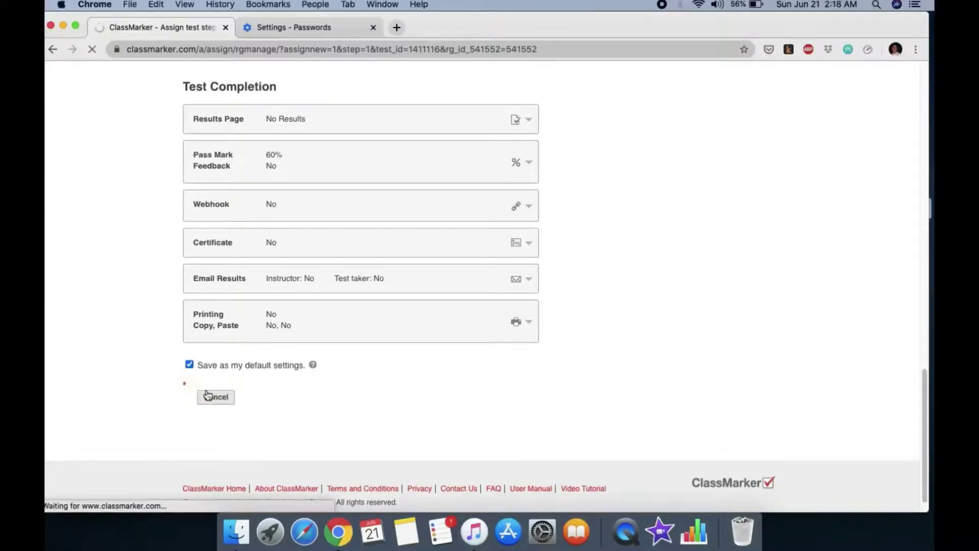
{"action": "scroll", "coordinate": [513, 350], "scroll_direction": "down", "scroll_amount": 3}
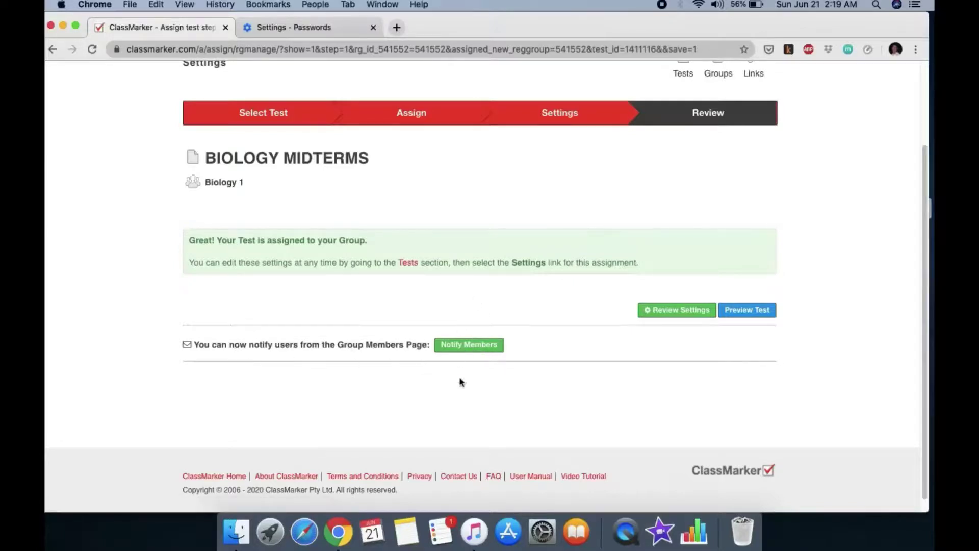
{"action": "left_click", "coordinate": [471, 344]}
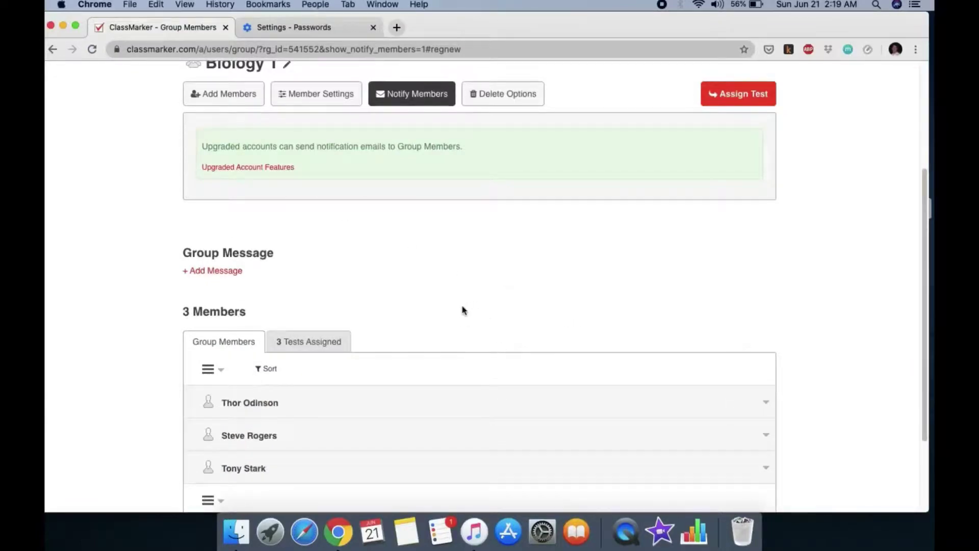
Scroll the member list and expand one student's account details
{"action": "scroll", "coordinate": [461, 312], "scroll_direction": "down", "scroll_amount": 1}
{"action": "scroll", "coordinate": [427, 271], "scroll_direction": "down", "scroll_amount": 1}
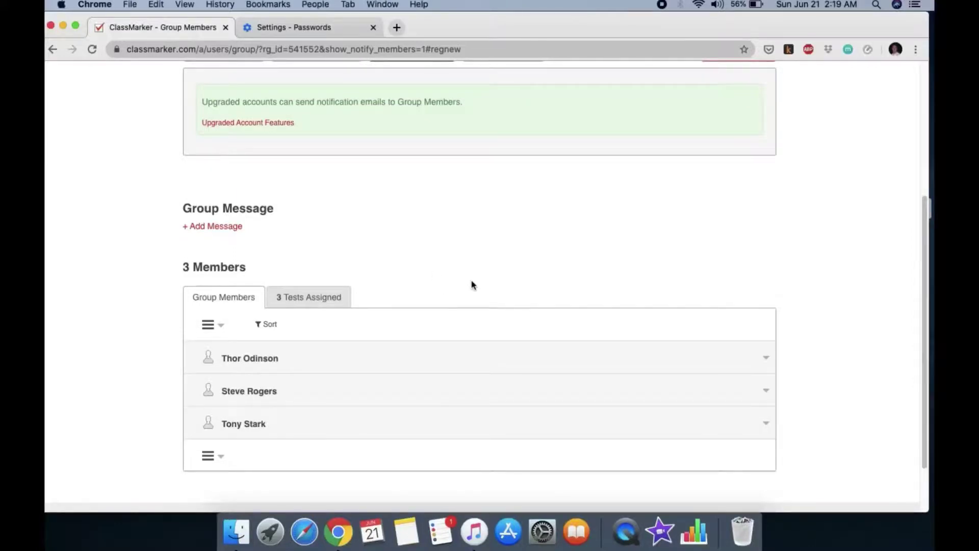
{"action": "scroll", "coordinate": [471, 284], "scroll_direction": "down", "scroll_amount": 3}
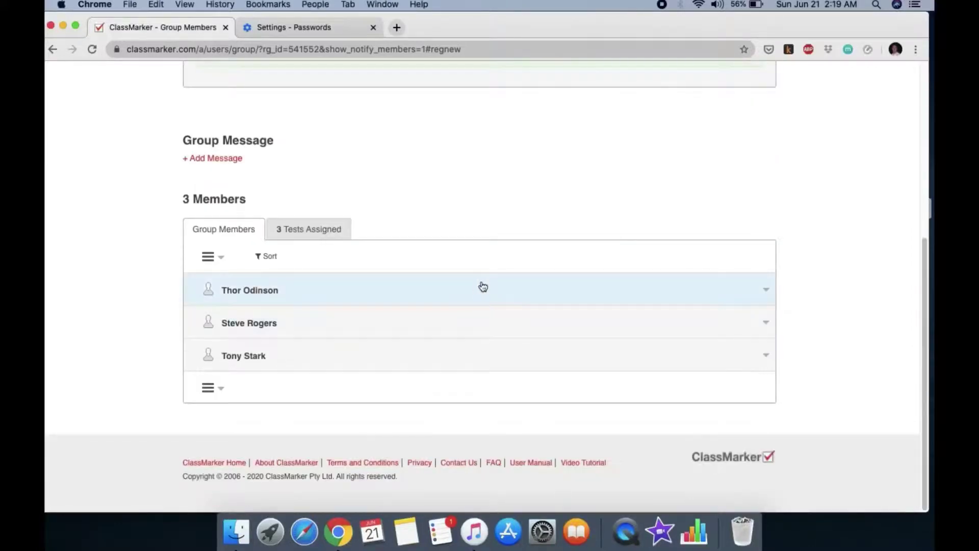
{"action": "scroll", "coordinate": [480, 285], "scroll_direction": "up", "scroll_amount": 5}
{"action": "scroll", "coordinate": [490, 291], "scroll_direction": "down", "scroll_amount": 5}
{"action": "left_click", "coordinate": [267, 298]}
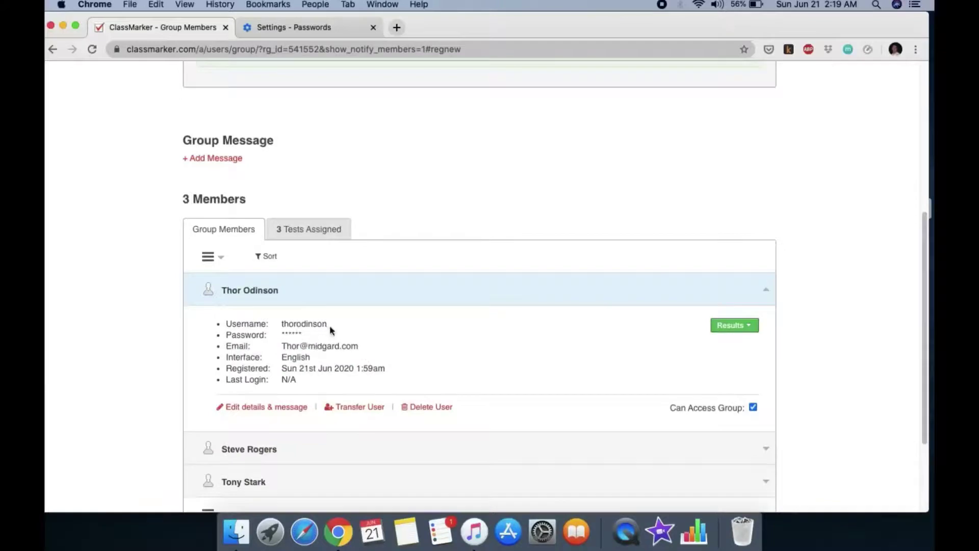
{"action": "scroll", "coordinate": [654, 226], "scroll_direction": "up", "scroll_amount": 5}
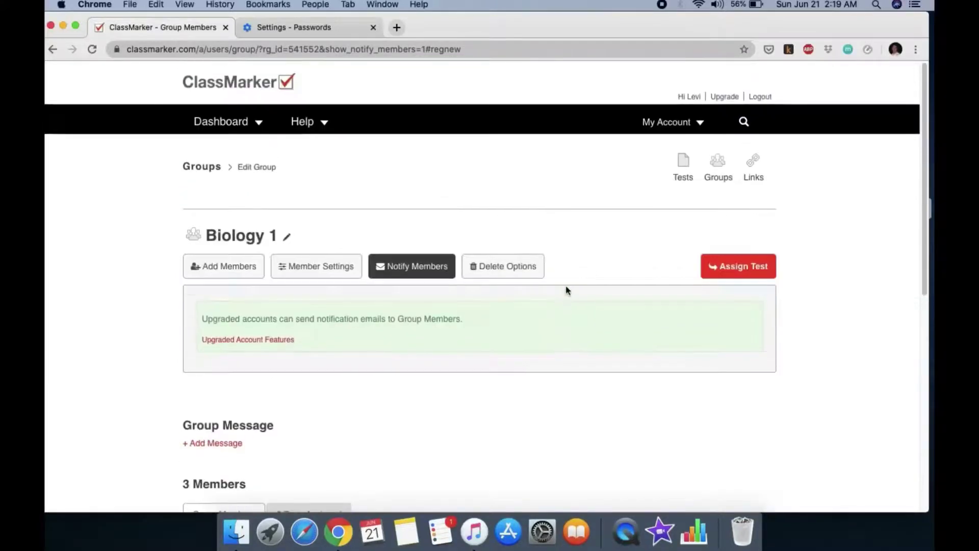
Log out of the teacher account and enter the student's username on the login form
{"action": "left_click", "coordinate": [760, 96]}
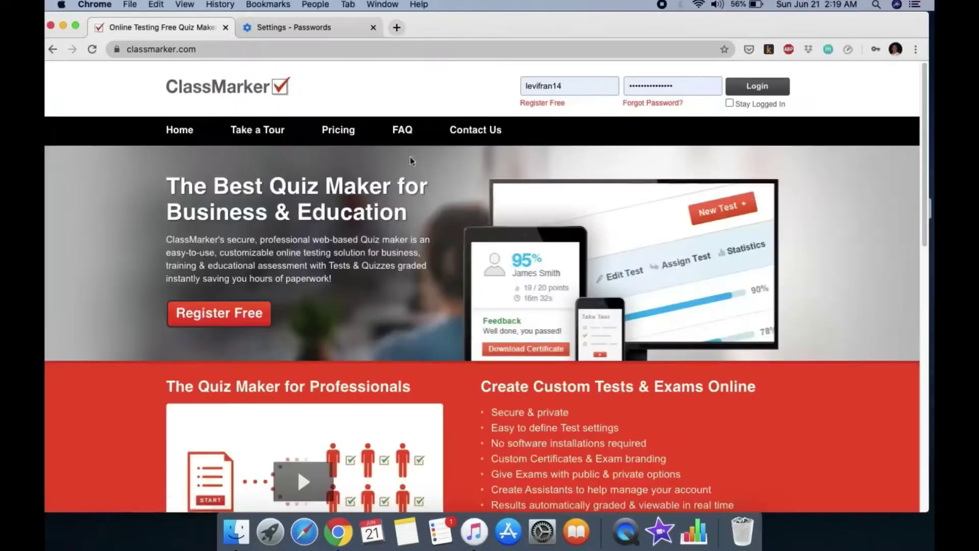
{"action": "left_click", "coordinate": [582, 88]}
{"action": "key", "text": "super+a"}
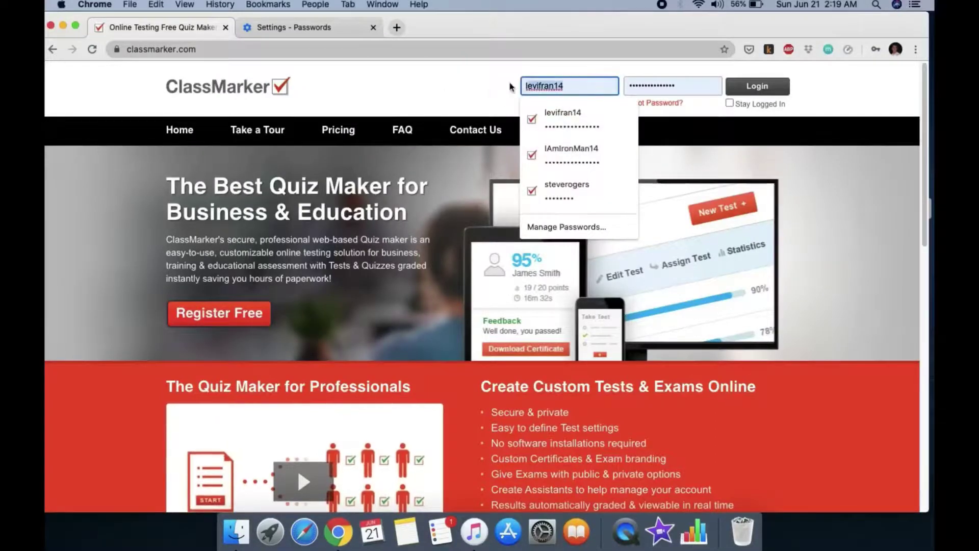
{"action": "type", "text": "THO"}
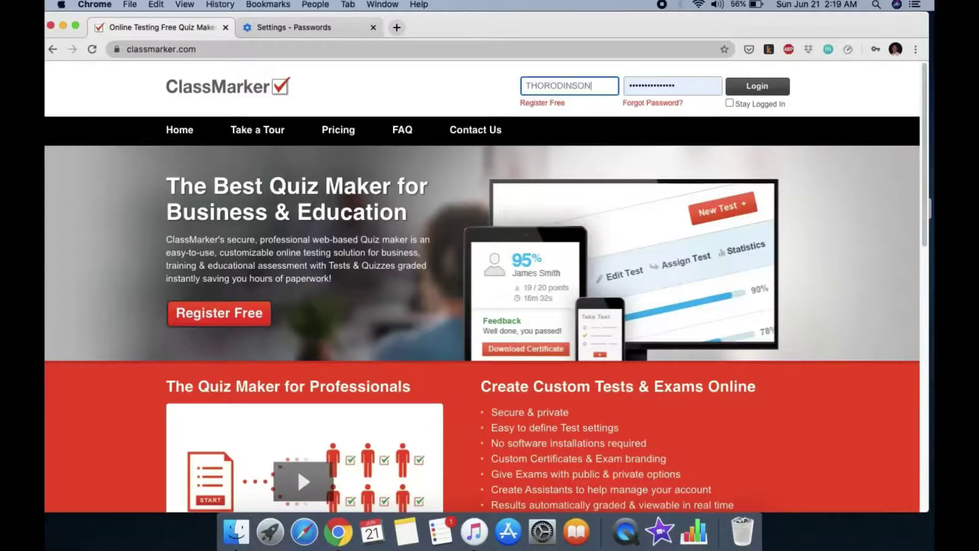
{"action": "type", "text": "RODINSON"}
{"action": "key", "text": "BackSpace"}
{"action": "key", "text": "BackSpace"}
{"action": "key", "text": "BackSpace"}
{"action": "key", "text": "BackSpace"}
{"action": "key", "text": "BackSpace"}
{"action": "key", "text": "BackSpace"}
{"action": "key", "text": "BackSpace"}
{"action": "key", "text": "BackSpace"}
{"action": "key", "text": "BackSpace"}
{"action": "key", "text": "BackSpace"}
{"action": "key", "text": "BackSpace"}
{"action": "type", "text": "thor"}
Replace the password, choose the student's saved login from Chrome's suggestions, and log in
{"action": "left_click", "coordinate": [690, 81]}
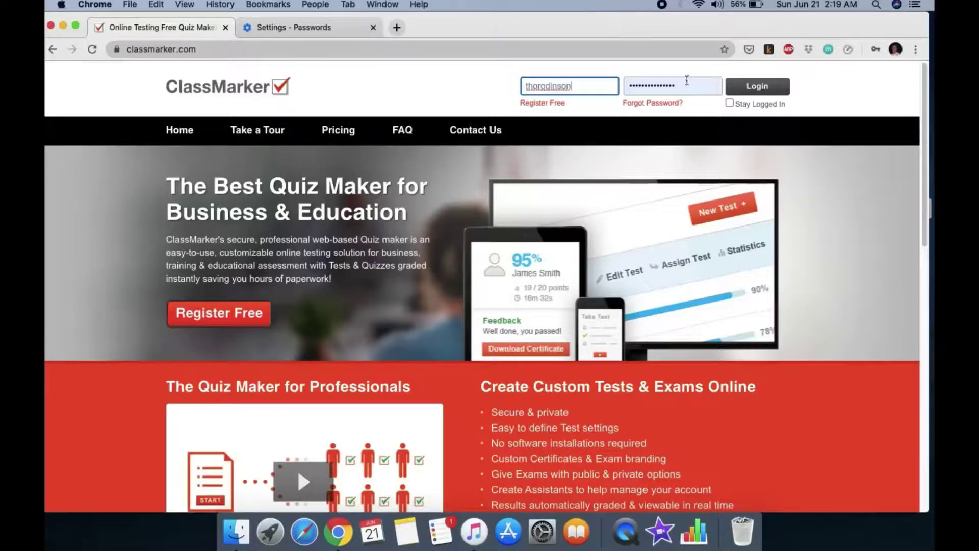
{"action": "key", "text": "super+a"}
{"action": "key", "text": "BackSpace"}
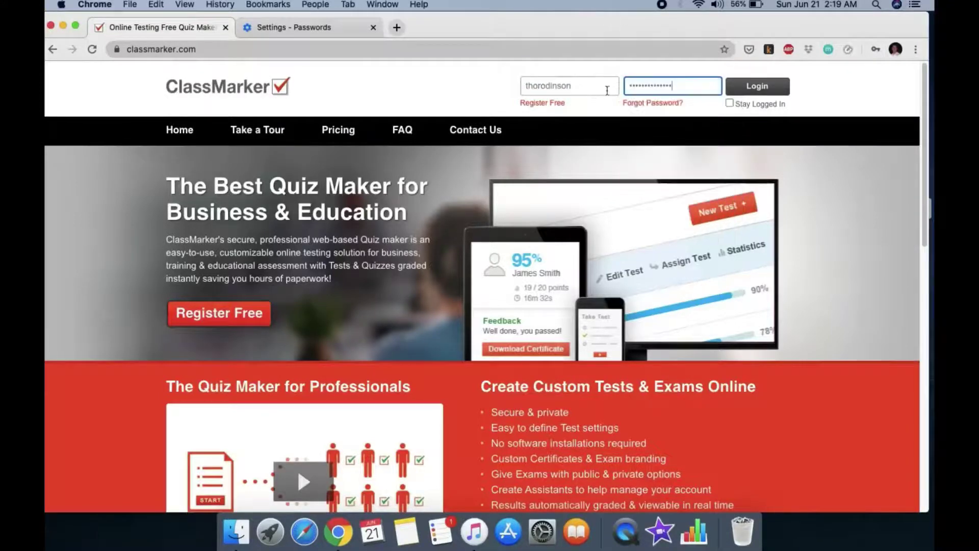
{"action": "right_click", "coordinate": [645, 86]}
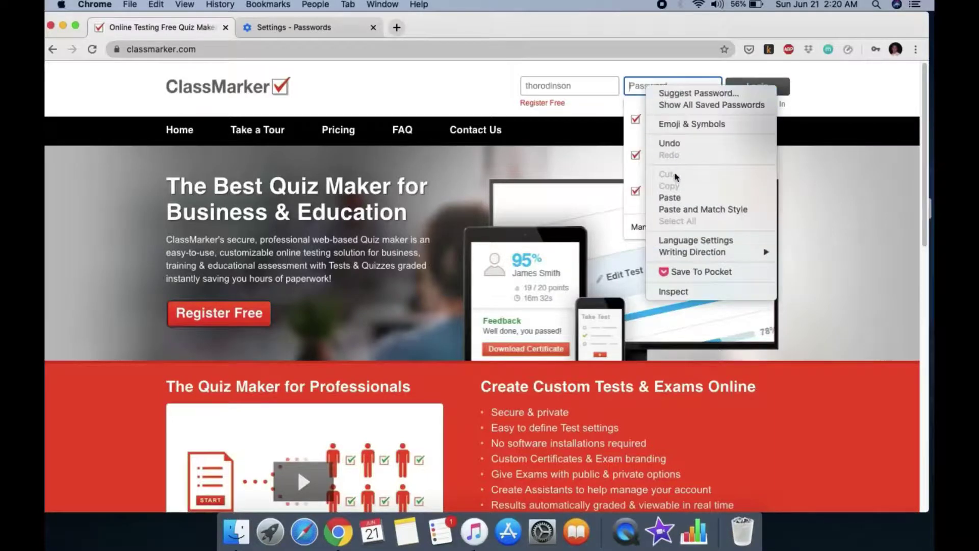
{"action": "left_click", "coordinate": [670, 197]}
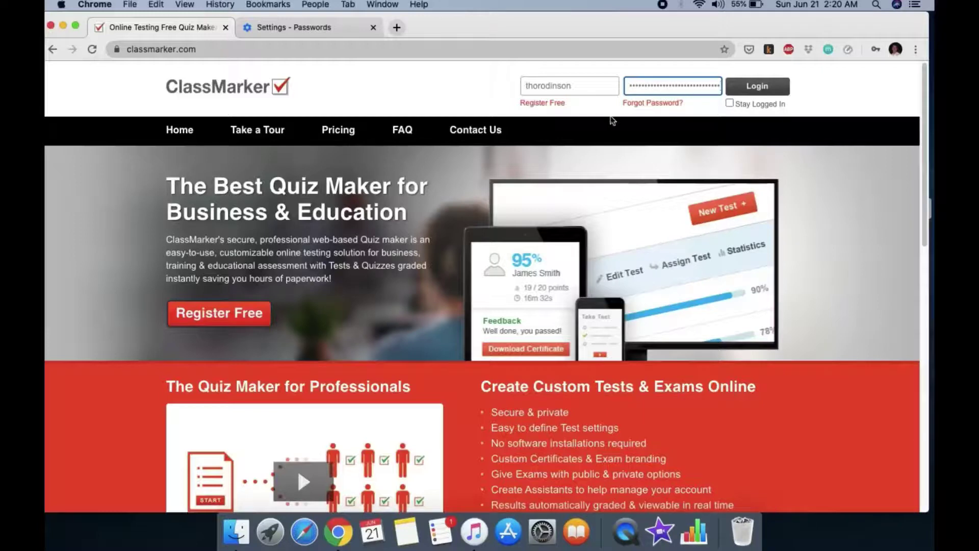
{"action": "left_click", "coordinate": [602, 87]}
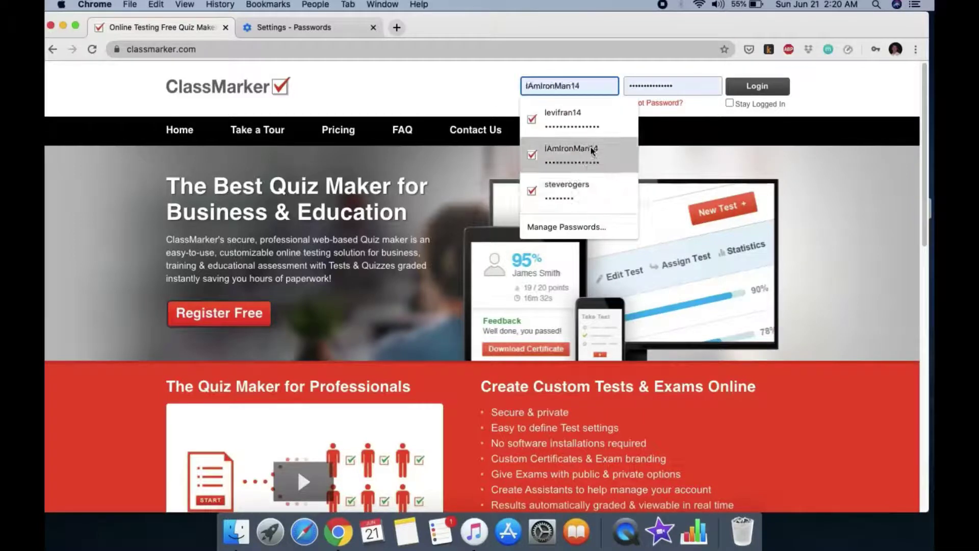
{"action": "left_click", "coordinate": [588, 149]}
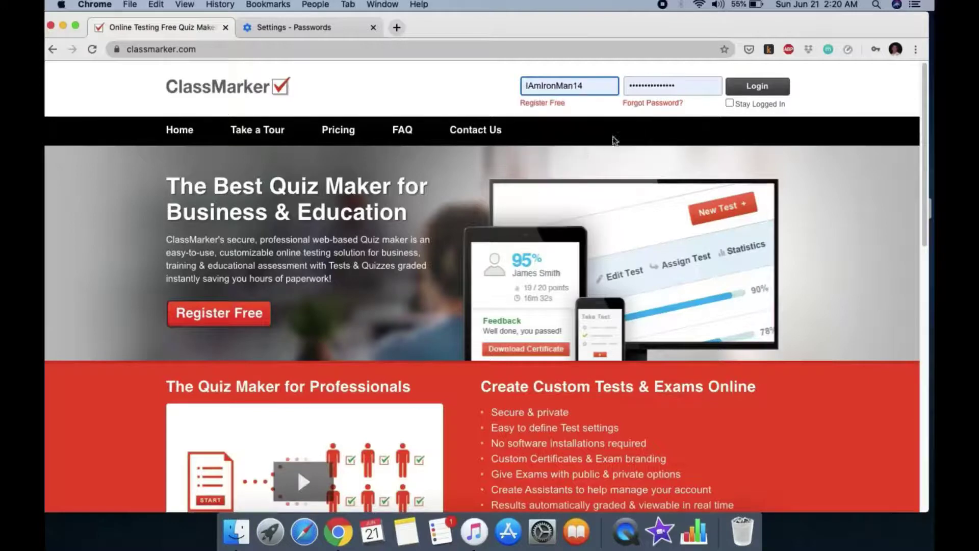
{"action": "left_click", "coordinate": [756, 91]}
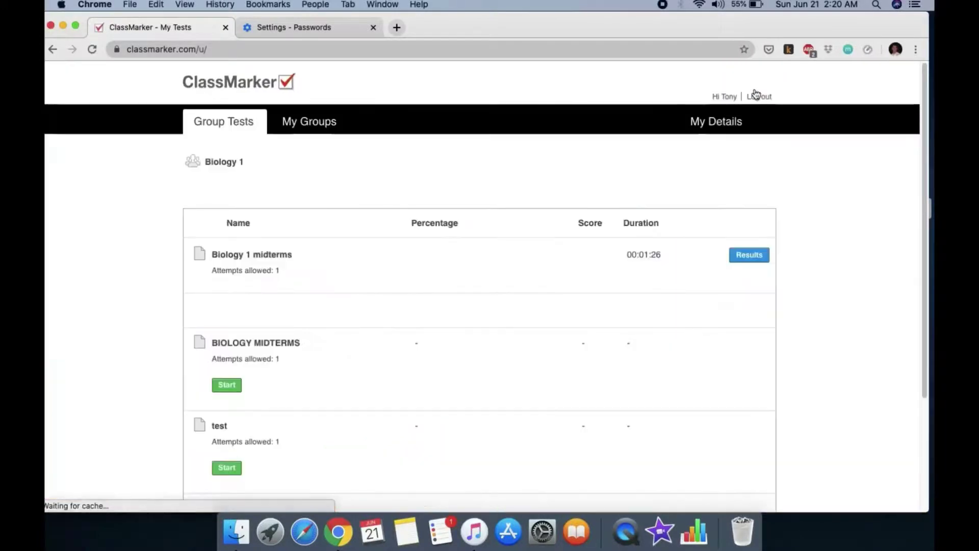
Check the student's Biology 1 midterms result, then go back and open the BIOLOGY MIDTERMS introduction
{"action": "scroll", "coordinate": [511, 264], "scroll_direction": "down", "scroll_amount": 2}
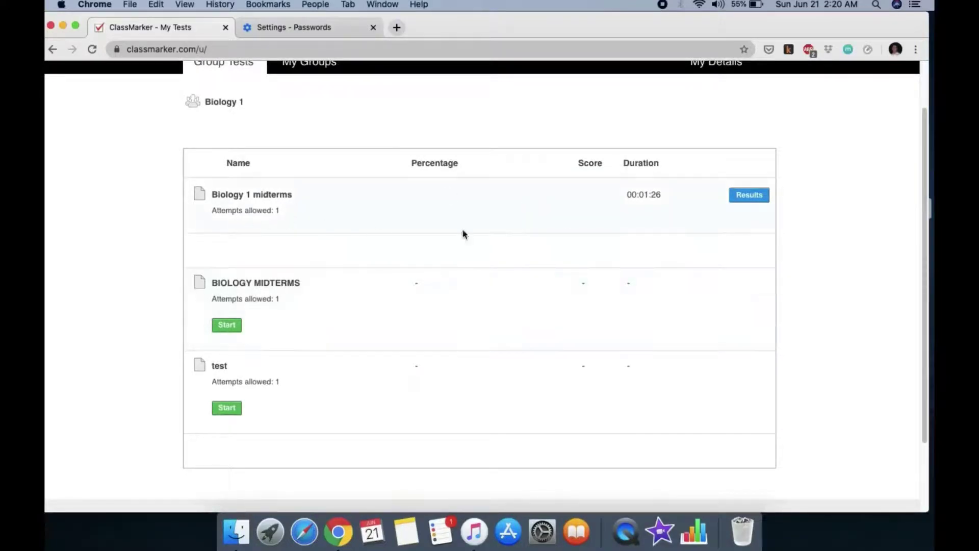
{"action": "left_click", "coordinate": [750, 195]}
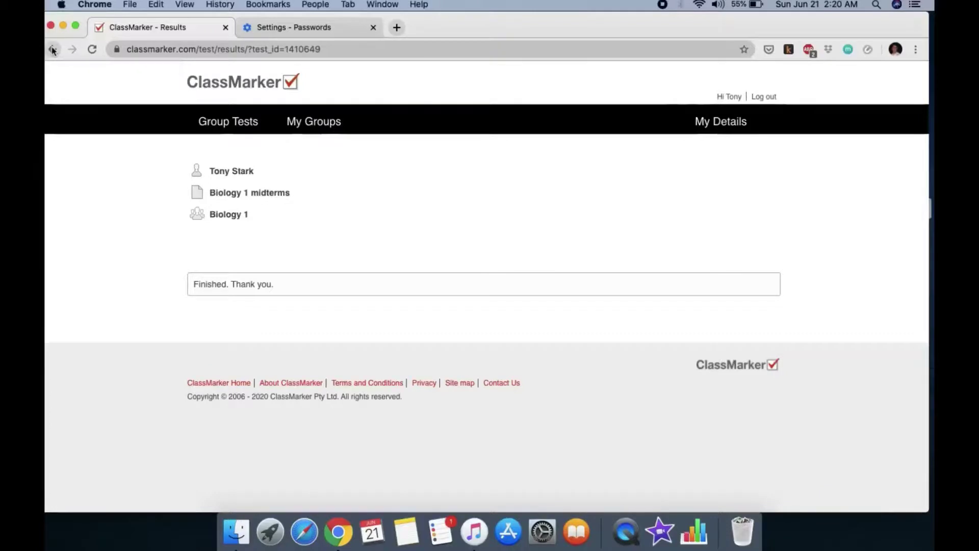
{"action": "left_click_drag", "start_coordinate": [52, 49], "coordinate": [52, 50]}
{"action": "left_click", "coordinate": [552, 171]}
{"action": "left_click", "coordinate": [55, 49]}
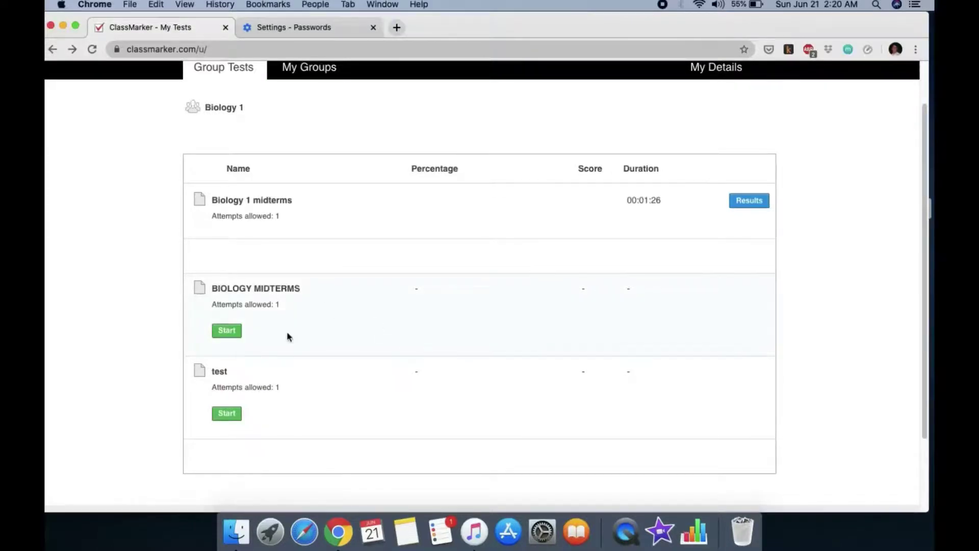
{"action": "left_click", "coordinate": [234, 336]}
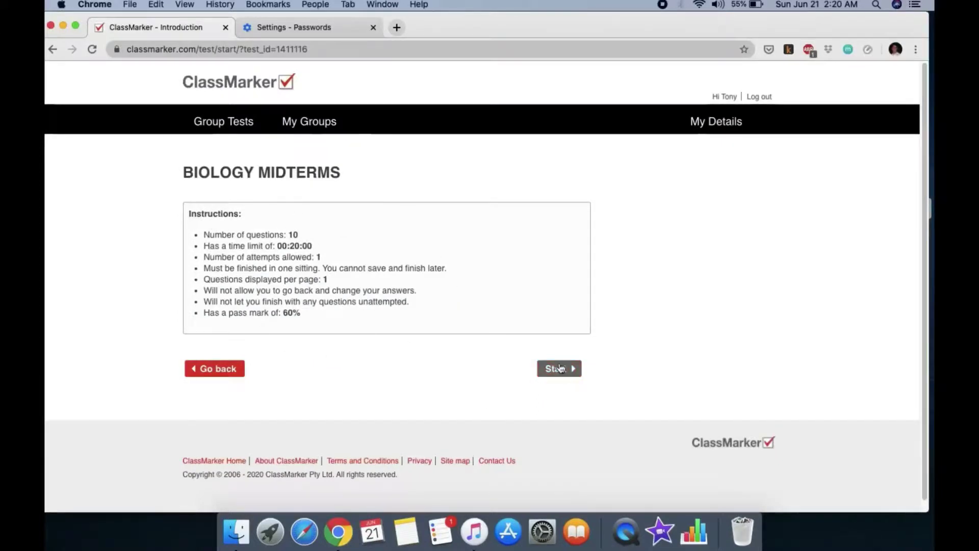
Start the test, answer question 1 with 'phospholipids, carbohydrates, glycoprotein', and continue
{"action": "left_click", "coordinate": [560, 368]}
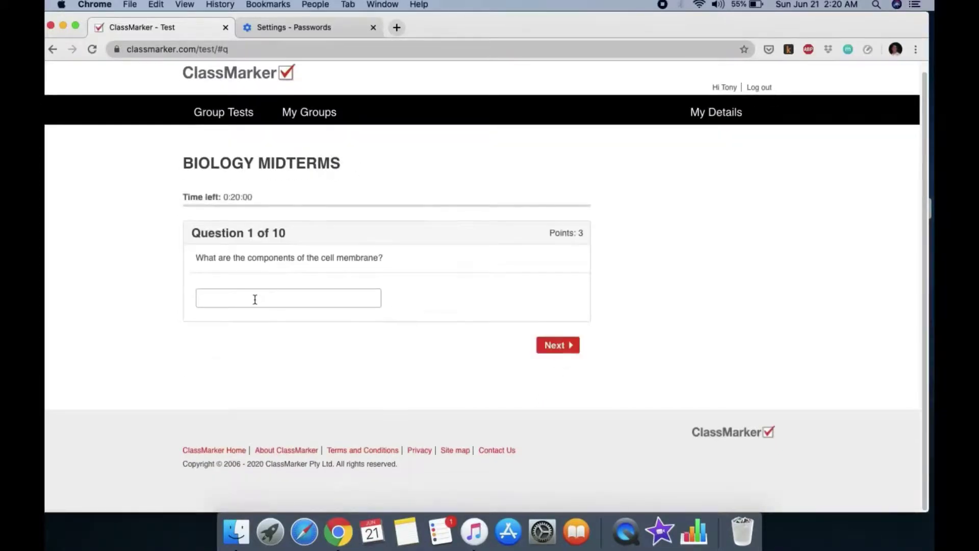
{"action": "left_click", "coordinate": [255, 299]}
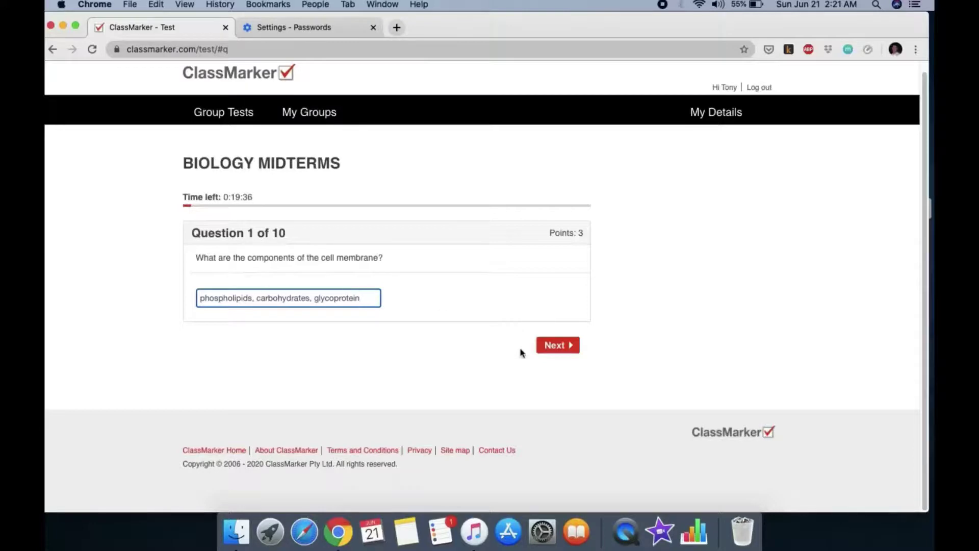
{"action": "left_click", "coordinate": [558, 345]}
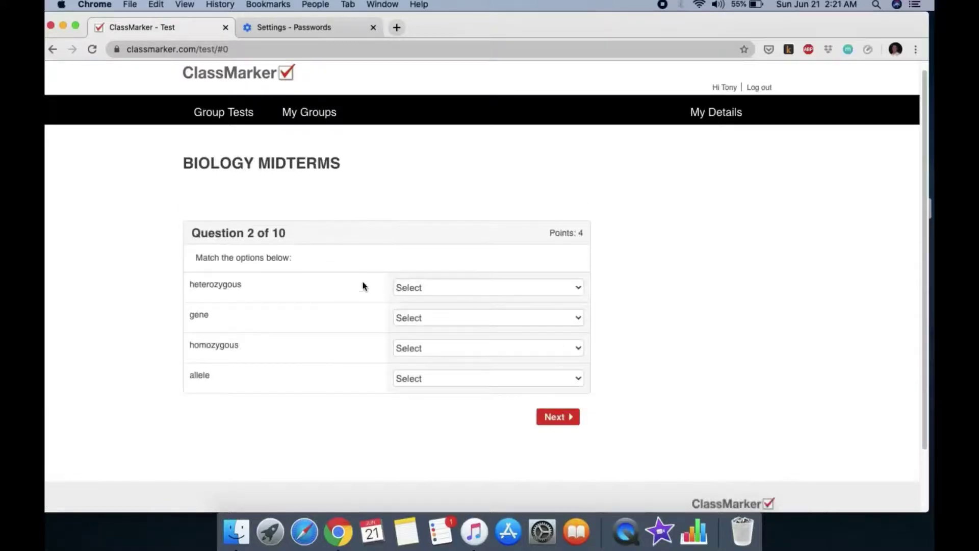
Match question 2's heterozygous, gene, homozygous and allele to their definitions
{"action": "left_click", "coordinate": [458, 290]}
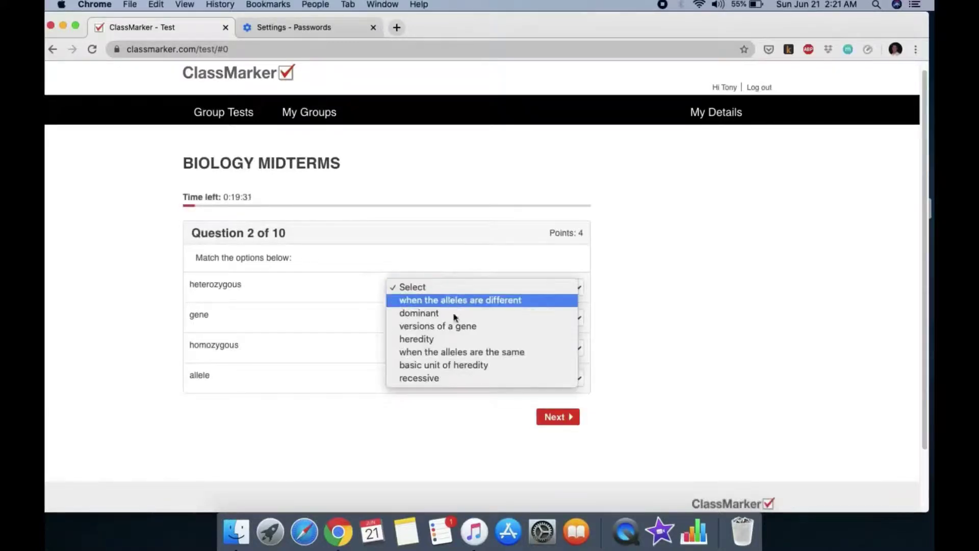
{"action": "left_click", "coordinate": [474, 302]}
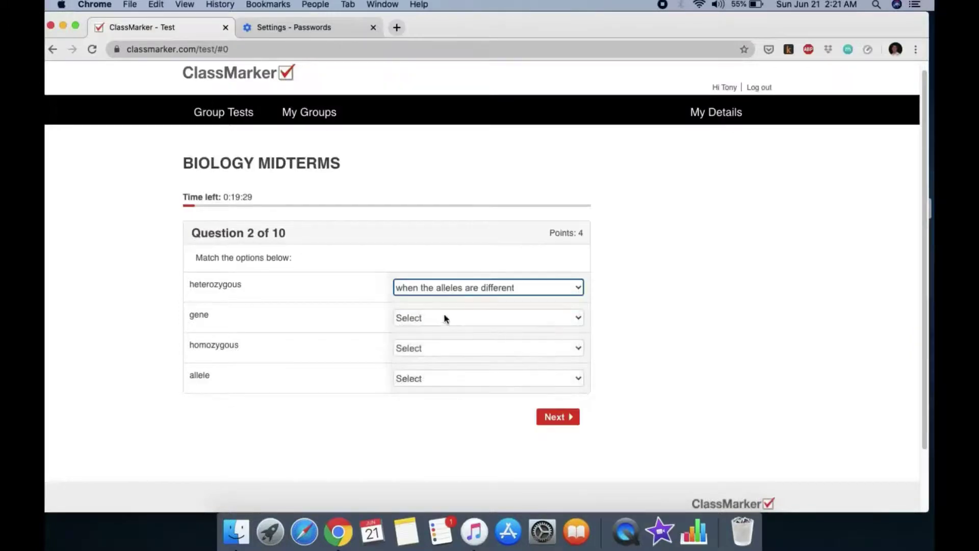
{"action": "left_click", "coordinate": [445, 316]}
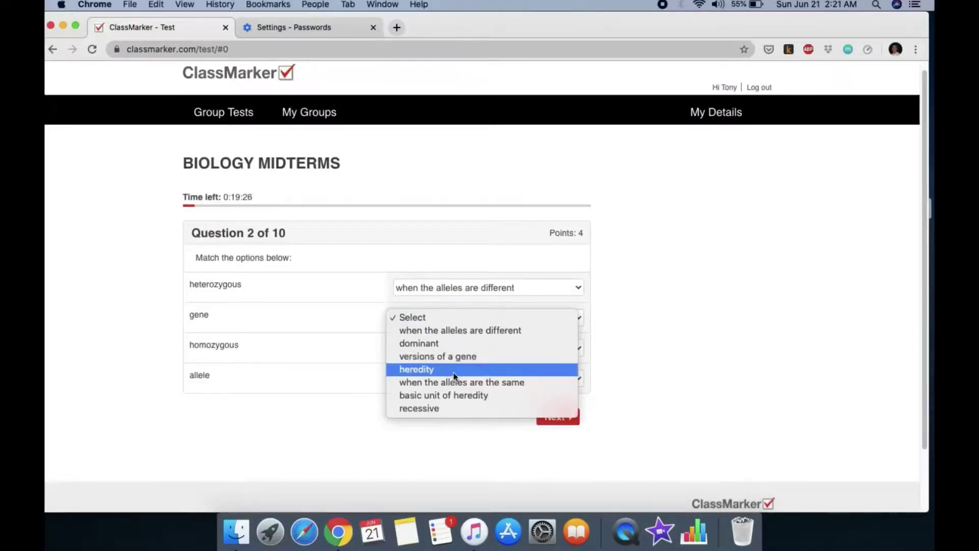
{"action": "left_click", "coordinate": [459, 396]}
{"action": "left_click", "coordinate": [451, 350]}
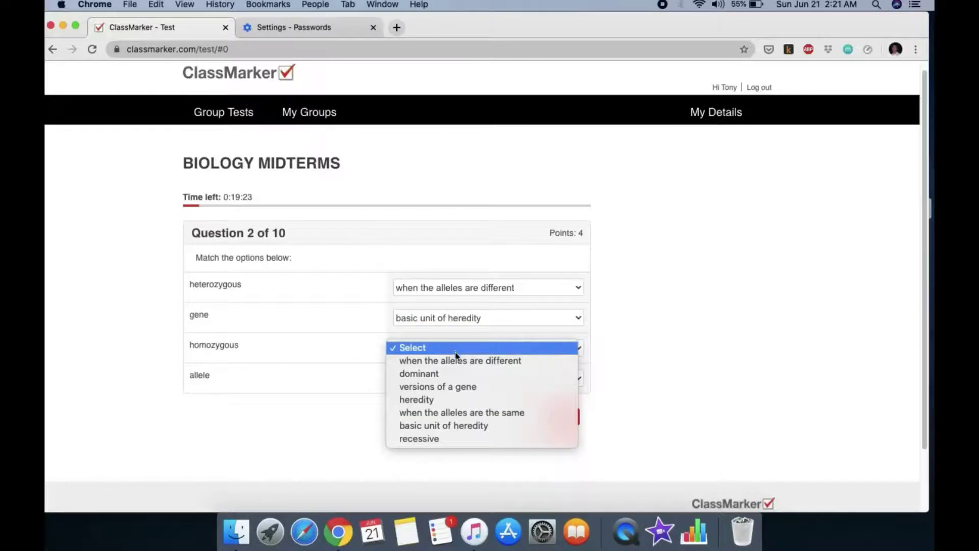
{"action": "left_click", "coordinate": [476, 412]}
{"action": "left_click", "coordinate": [455, 381]}
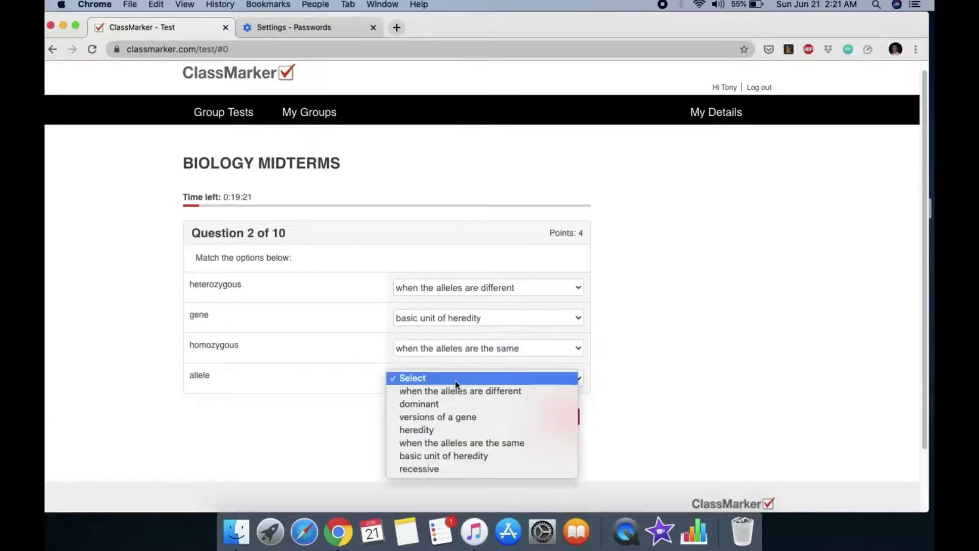
{"action": "left_click", "coordinate": [463, 418]}
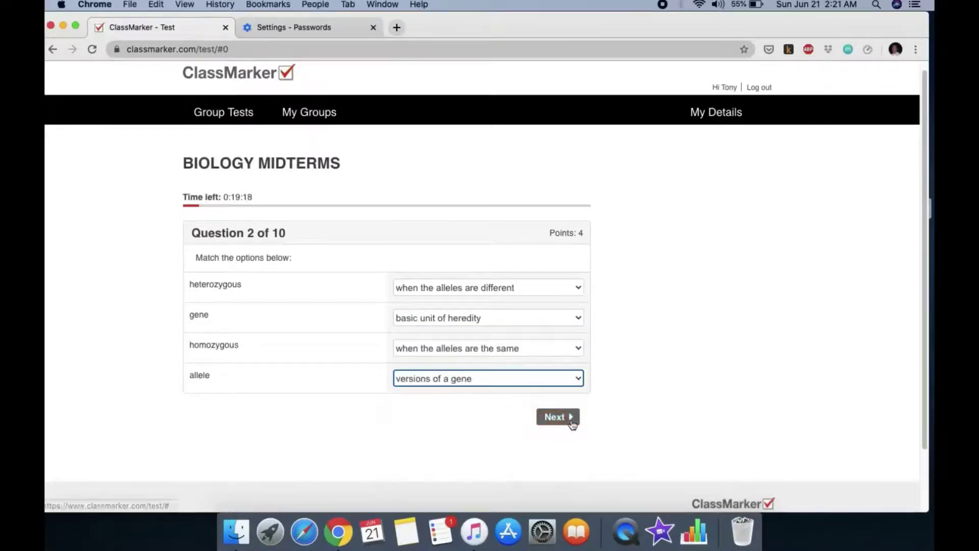
{"action": "left_click", "coordinate": [568, 421]}
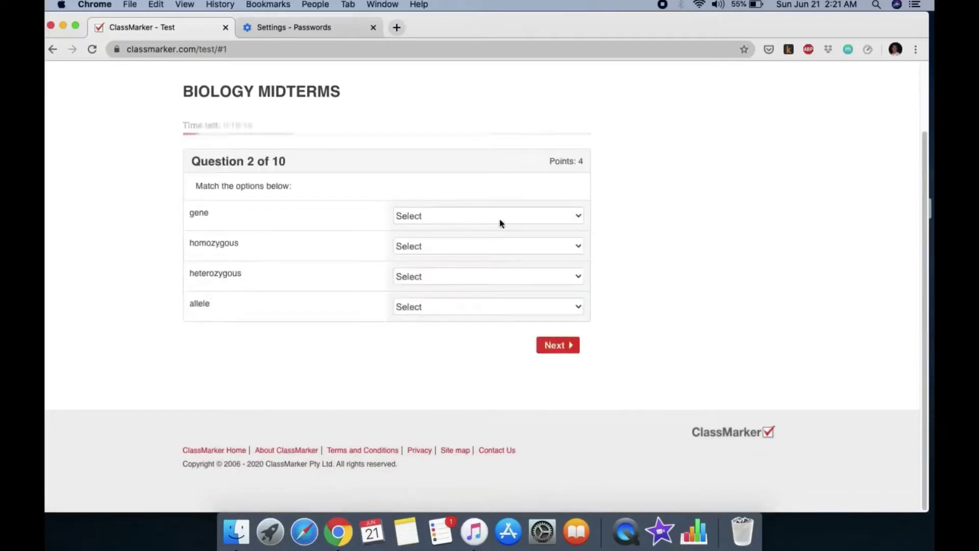
Redo question 2's matches (gene–basic unit of heredity, homozygous–same alleles, heterozygous–different, allele–versions) and submit
{"action": "left_click", "coordinate": [500, 217]}
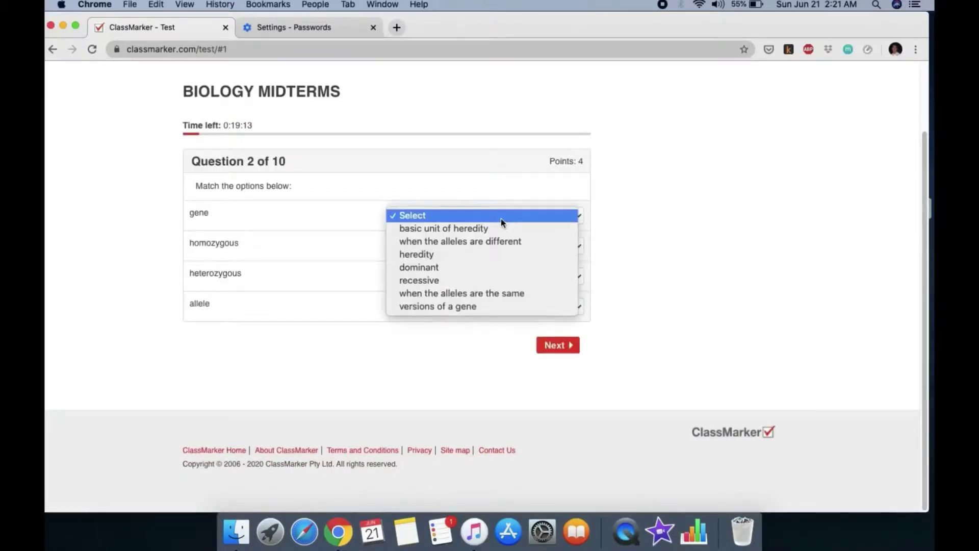
{"action": "left_click", "coordinate": [651, 221]}
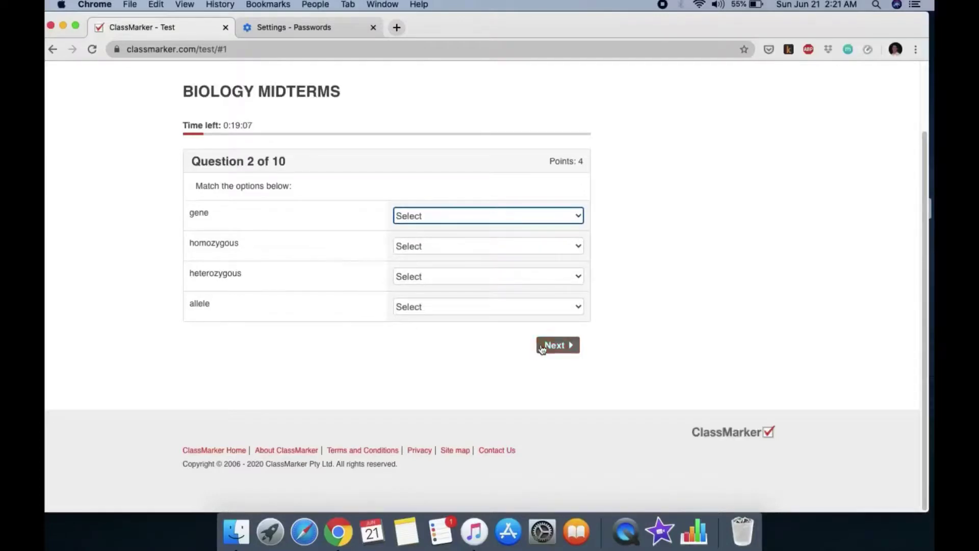
{"action": "left_click", "coordinate": [445, 219]}
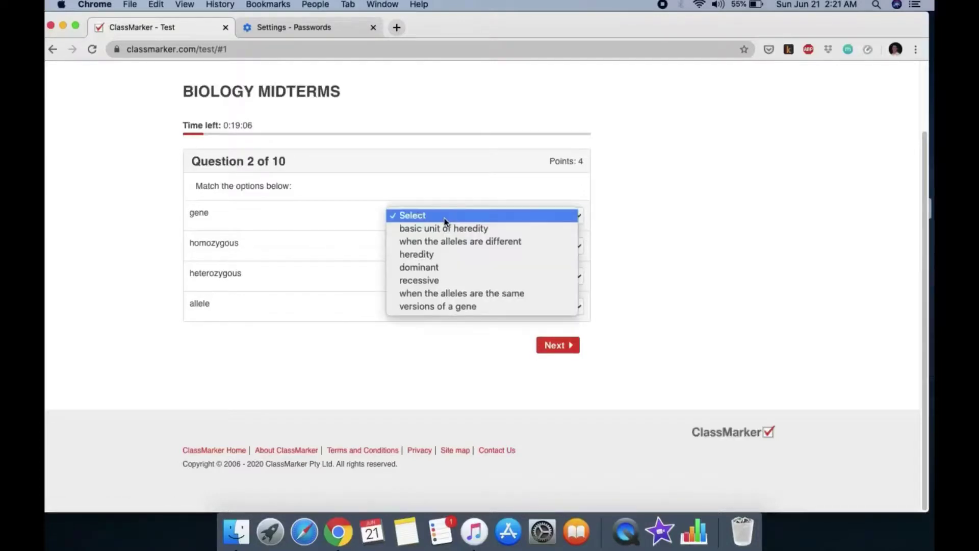
{"action": "left_click", "coordinate": [473, 230]}
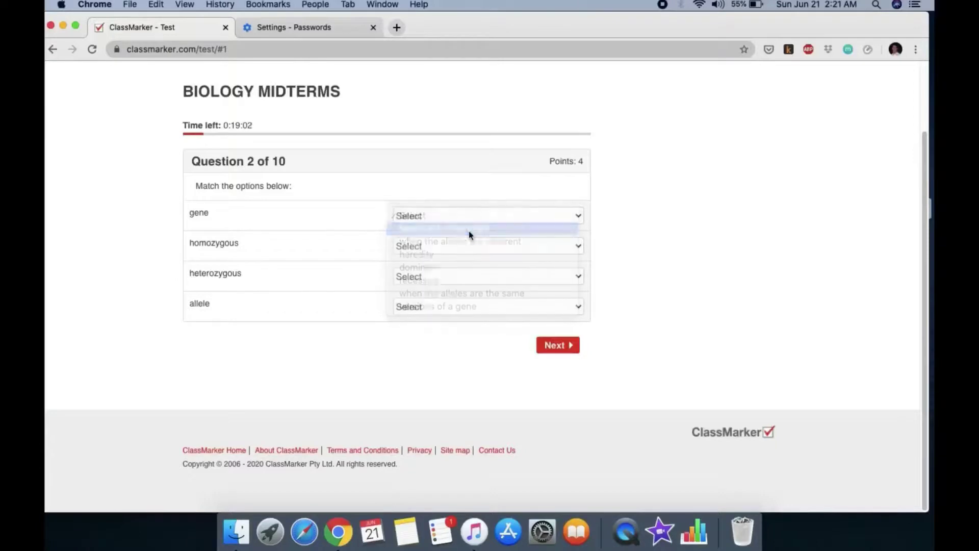
{"action": "left_click", "coordinate": [457, 247]}
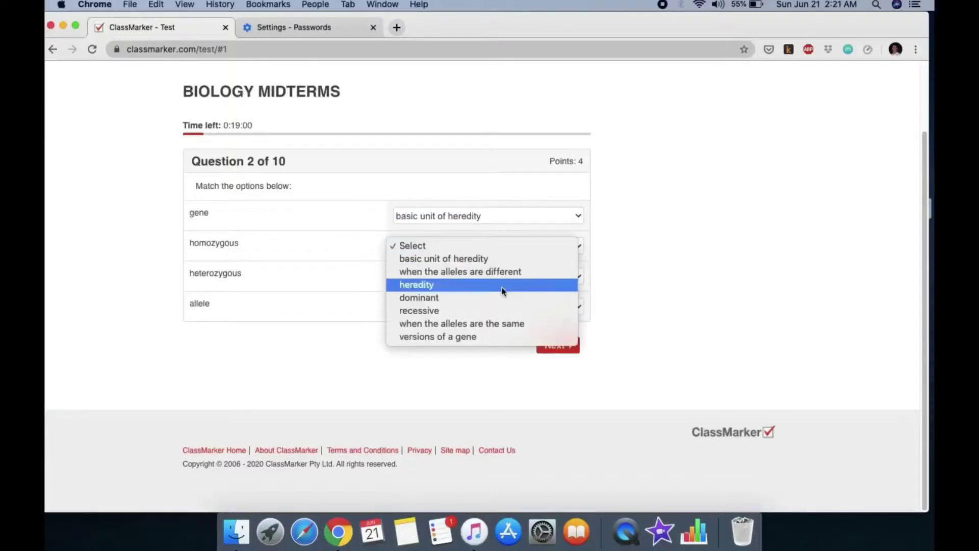
{"action": "left_click", "coordinate": [494, 329]}
{"action": "left_click", "coordinate": [480, 276]}
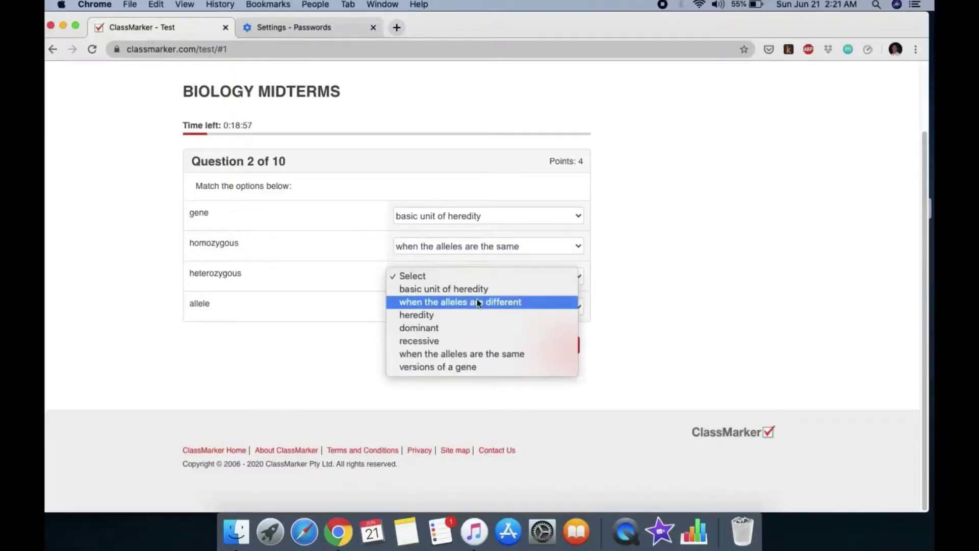
{"action": "left_click", "coordinate": [476, 299]}
{"action": "left_click", "coordinate": [456, 307]}
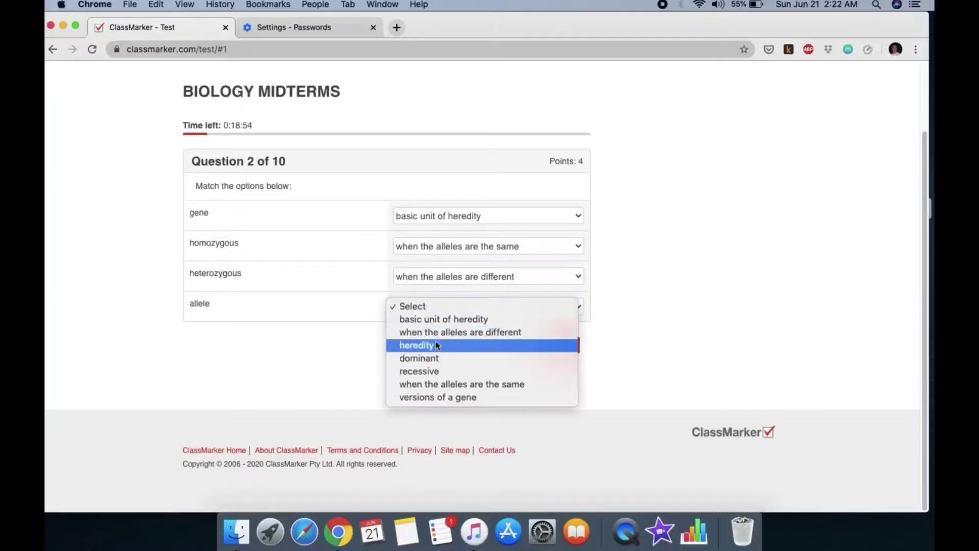
{"action": "left_click", "coordinate": [437, 397]}
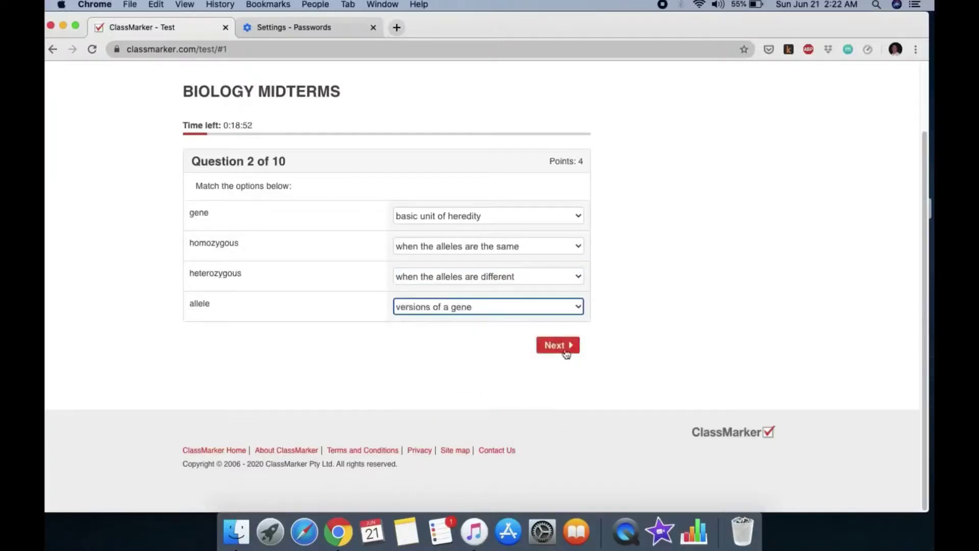
{"action": "left_click", "coordinate": [563, 348]}
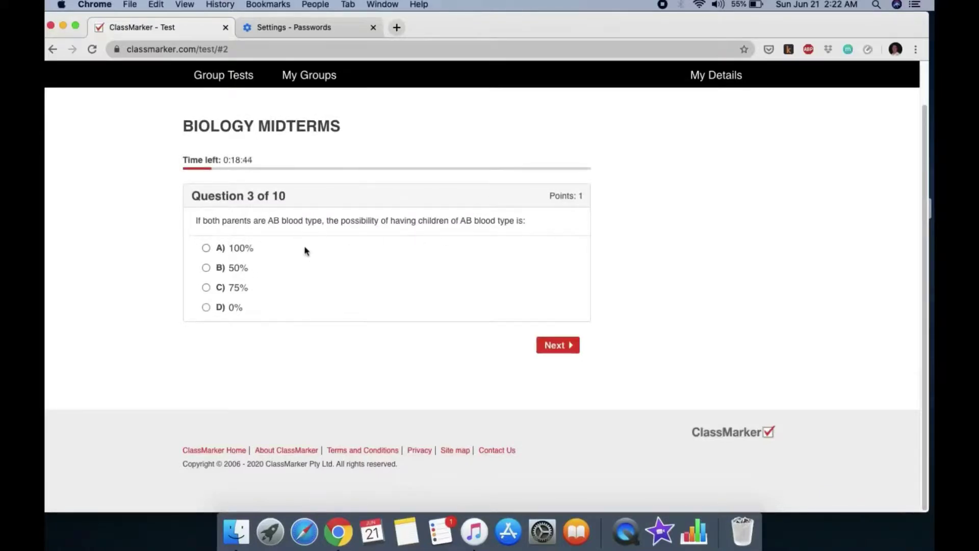
Answer questions 3–5: 50% for AB blood type, Cell membrane for DNA, True for blood type O
{"action": "left_click", "coordinate": [206, 268]}
{"action": "left_click", "coordinate": [559, 348]}
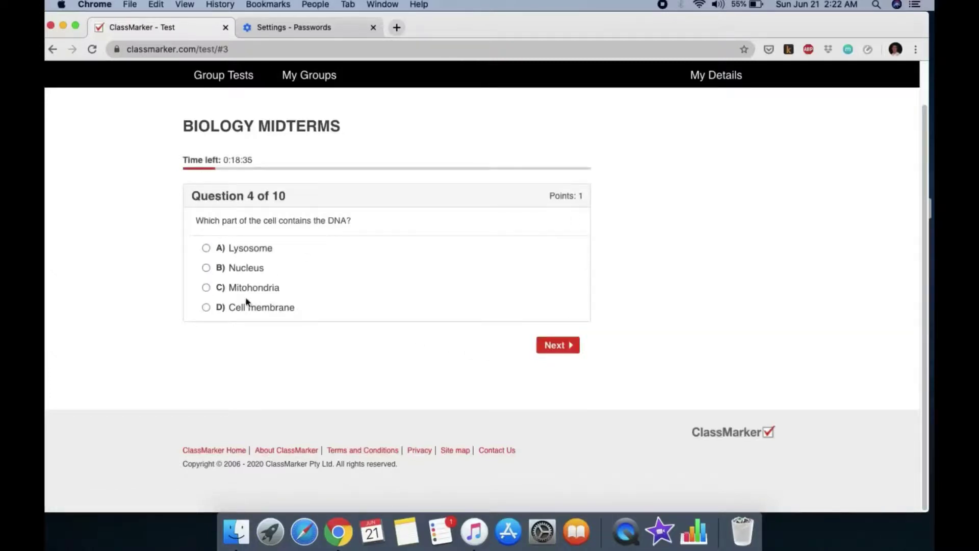
{"action": "left_click", "coordinate": [206, 307]}
{"action": "left_click", "coordinate": [557, 345]}
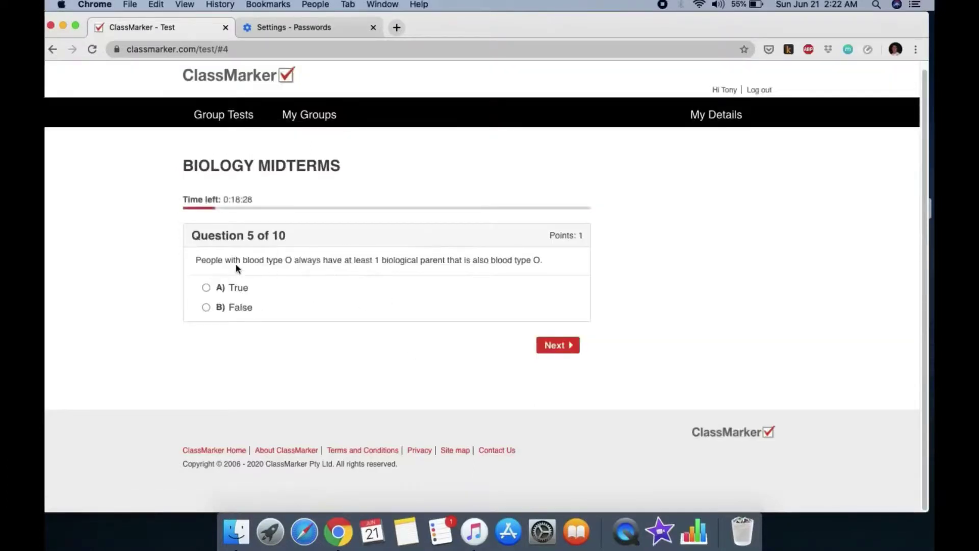
{"action": "left_click", "coordinate": [206, 287]}
{"action": "left_click", "coordinate": [546, 348]}
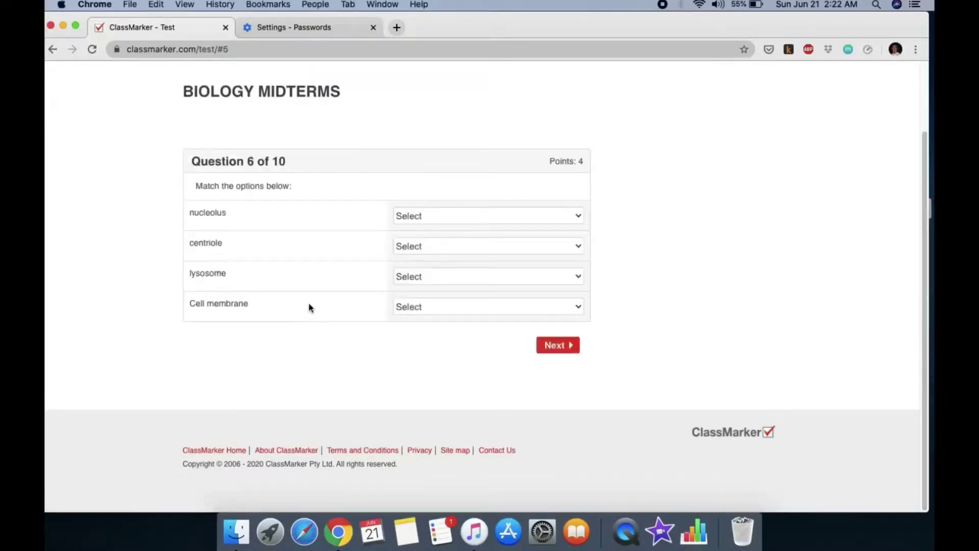
Match question 6: nucleolus–RNA molecules, centriole–cell division, lysosome–digestive enzymes, cell membrane–barrier
{"action": "left_click", "coordinate": [489, 219]}
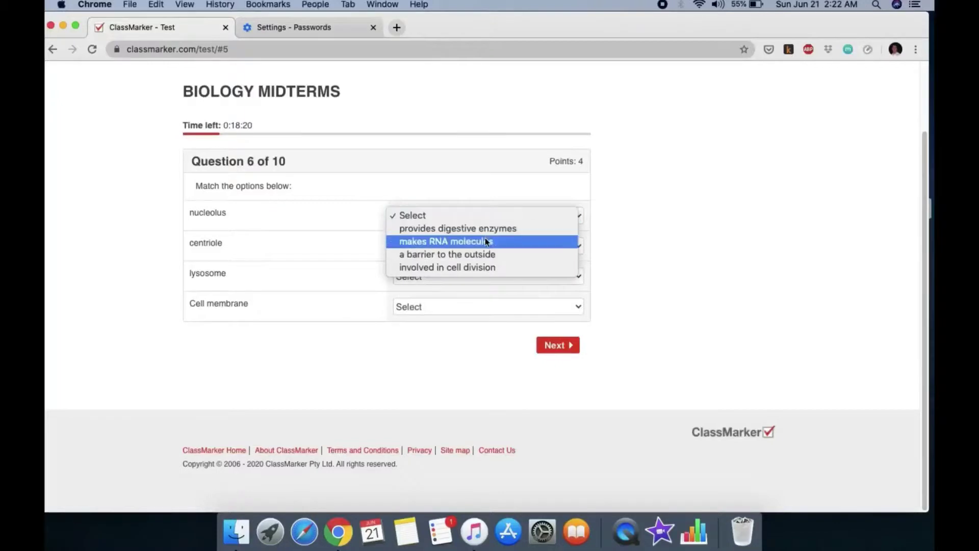
{"action": "left_click", "coordinate": [485, 239]}
{"action": "left_click", "coordinate": [472, 244]}
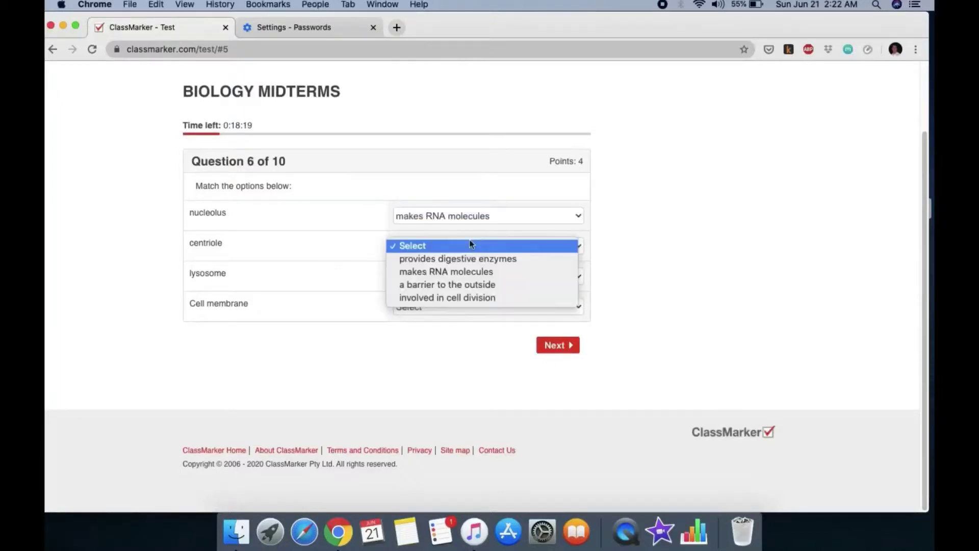
{"action": "left_click", "coordinate": [456, 297]}
{"action": "left_click", "coordinate": [457, 277]}
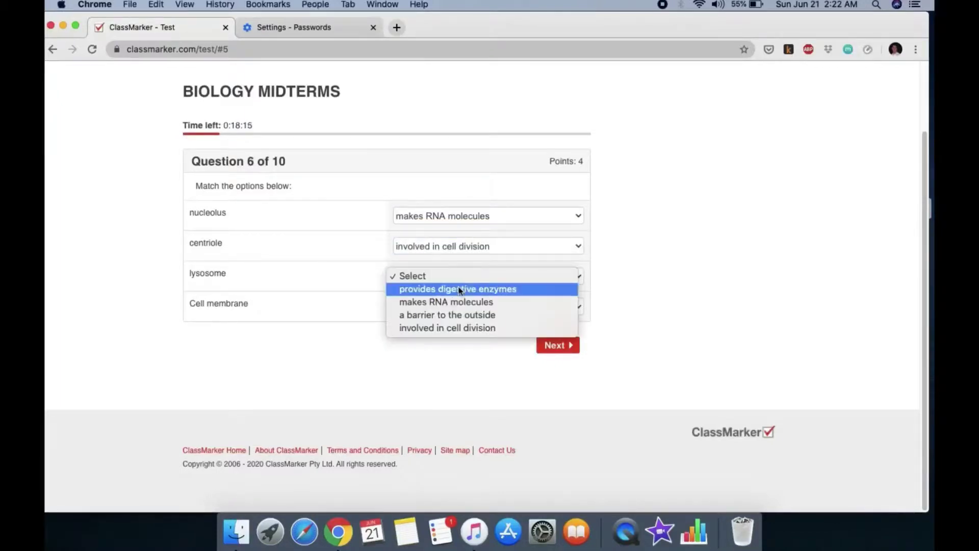
{"action": "left_click", "coordinate": [457, 288]}
{"action": "left_click", "coordinate": [452, 307]}
{"action": "left_click", "coordinate": [452, 346]}
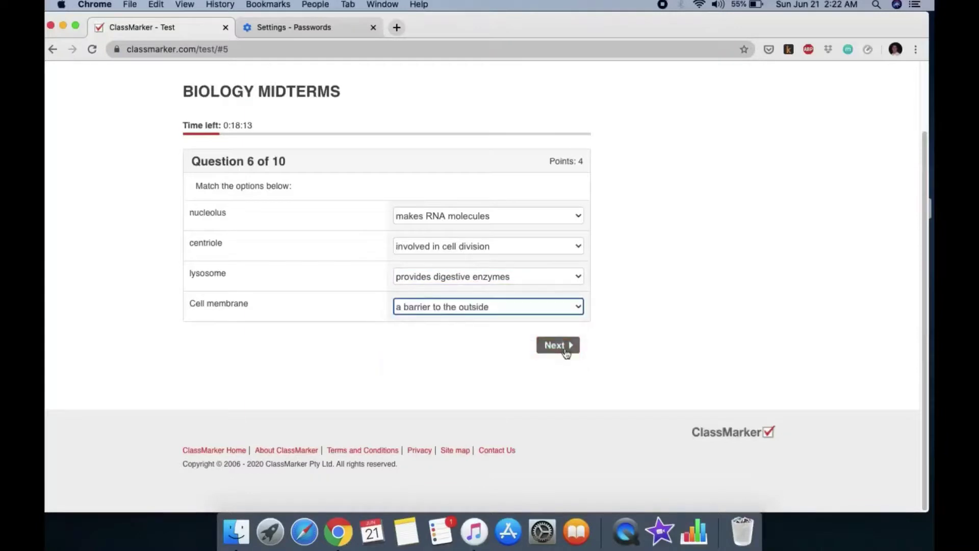
{"action": "left_click", "coordinate": [563, 346]}
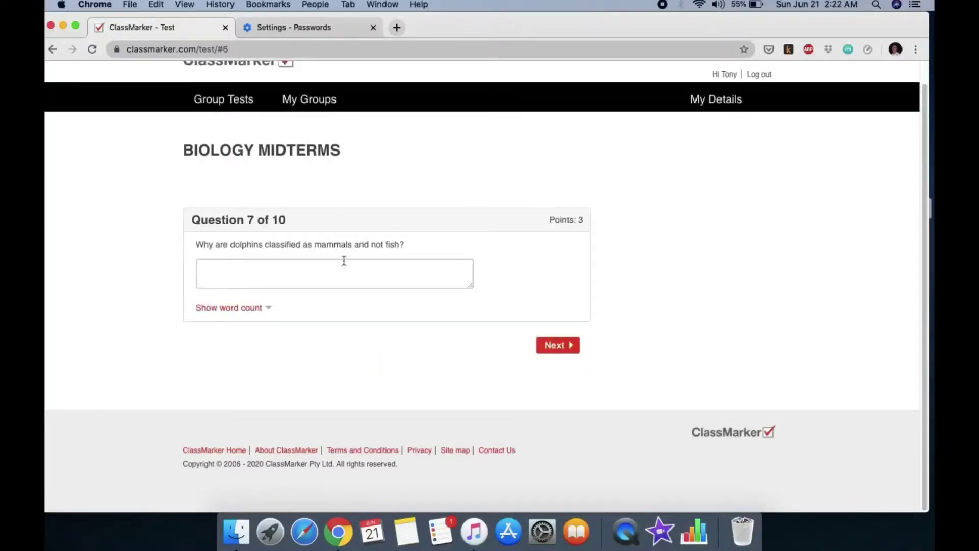
Answer question 7 with 'they have lung' and question 8 with True
{"action": "left_click", "coordinate": [285, 269]}
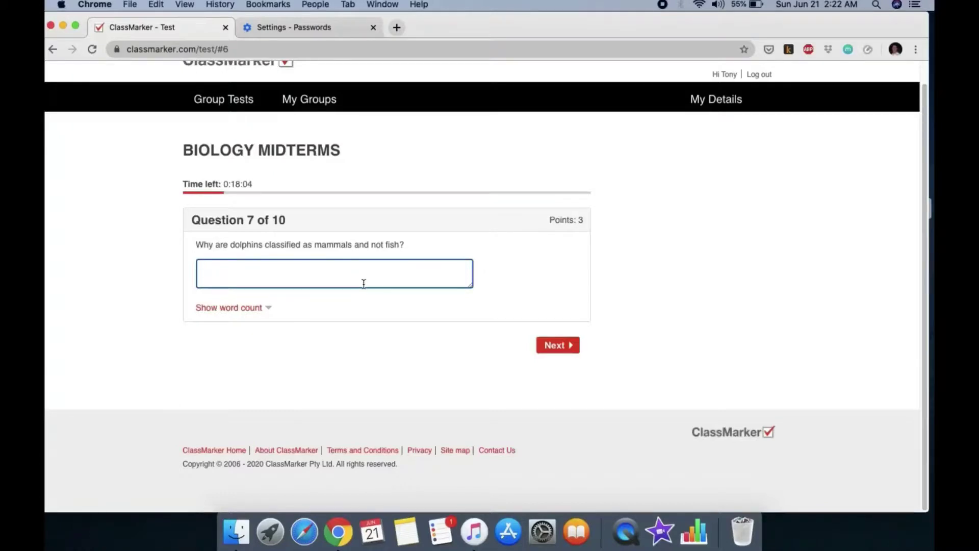
{"action": "type", "text": "they have lungs and mammary glands"}
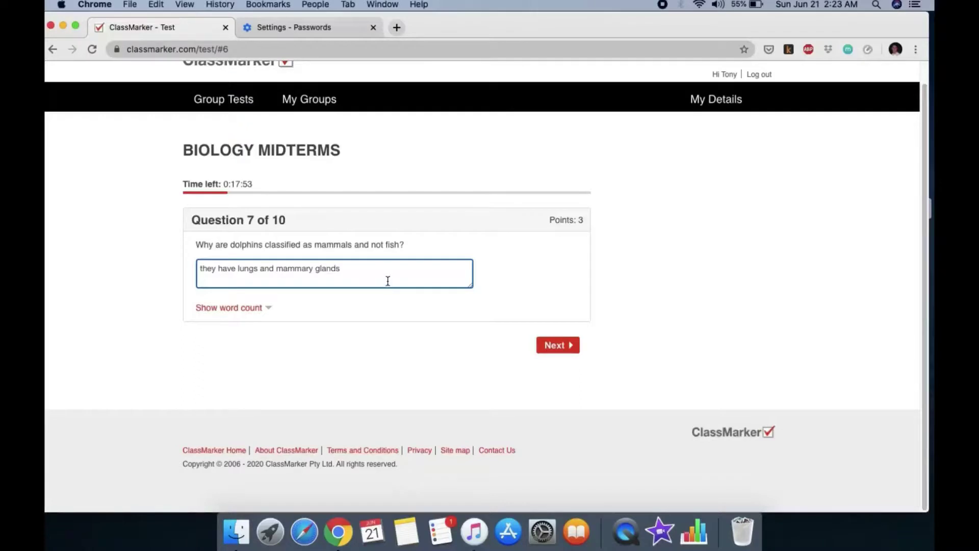
{"action": "left_click", "coordinate": [561, 347]}
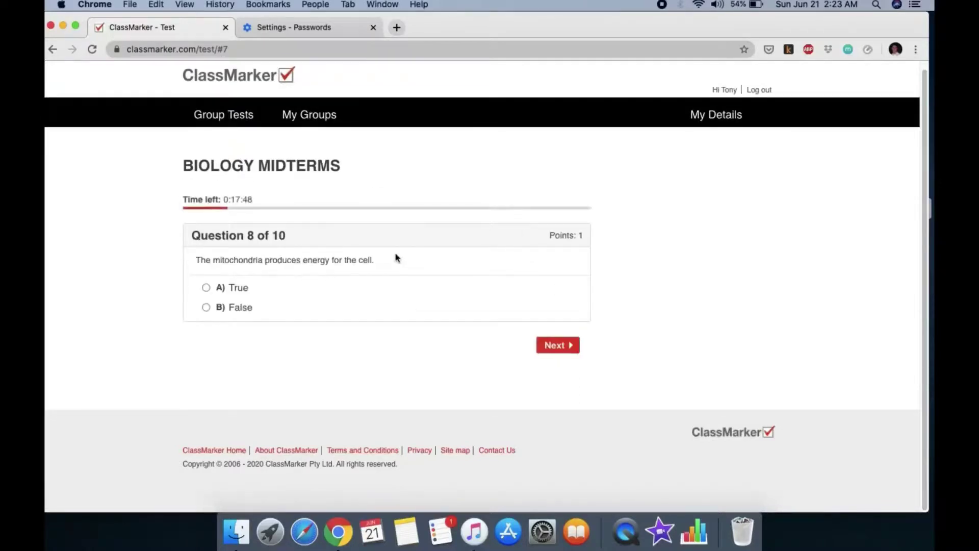
{"action": "left_click", "coordinate": [206, 287]}
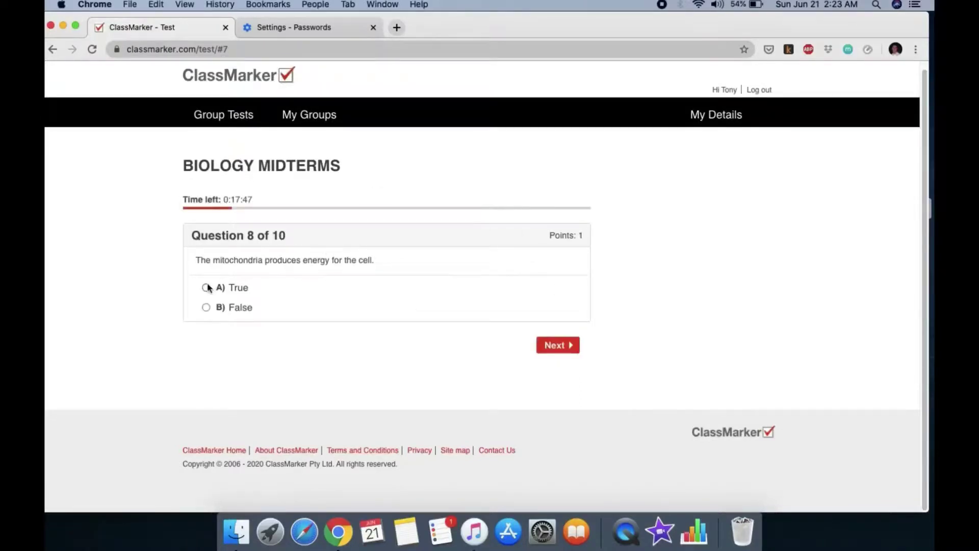
{"action": "left_click", "coordinate": [554, 345]}
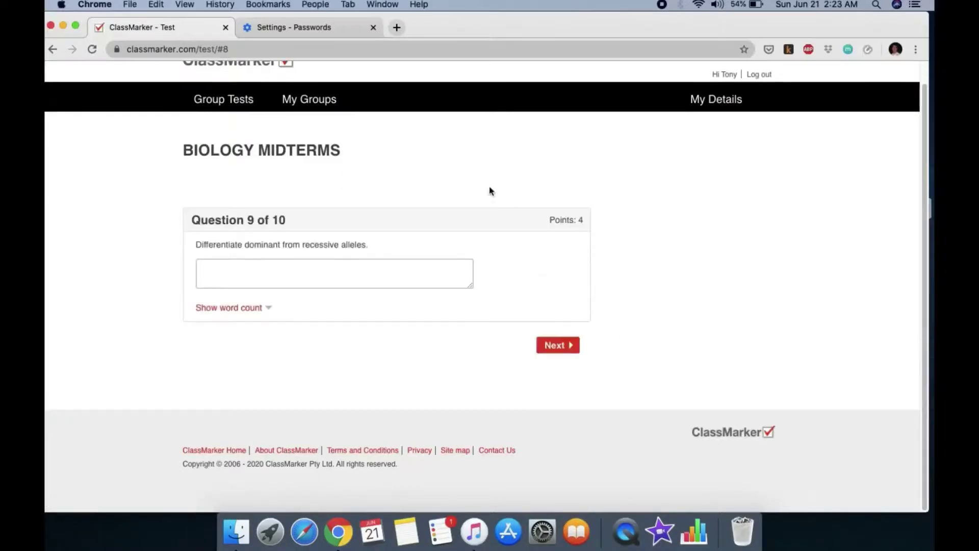
Answer question 9 explaining that dominant alleles show even when heterozygous, unlike recessive ones
{"action": "left_click", "coordinate": [309, 279]}
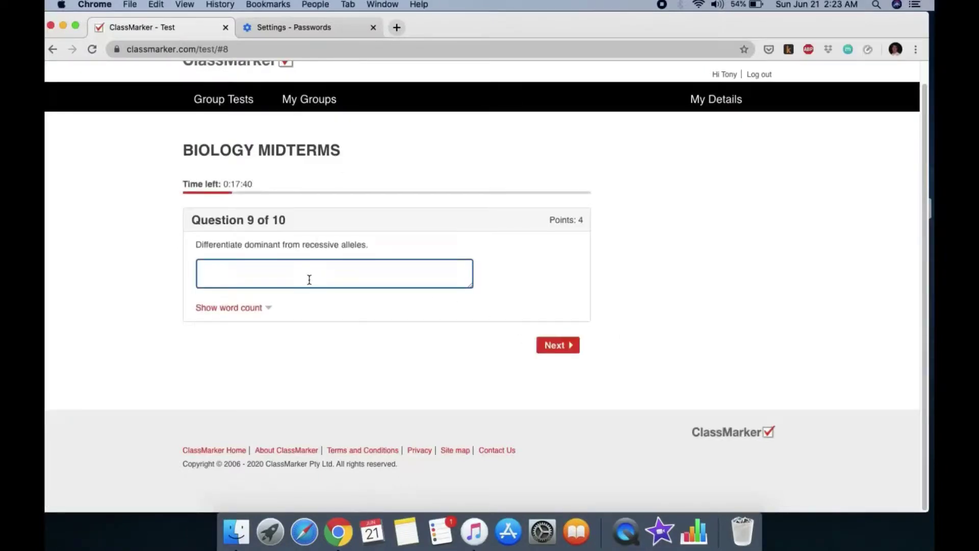
{"action": "type", "text": "dominant allele are express"}
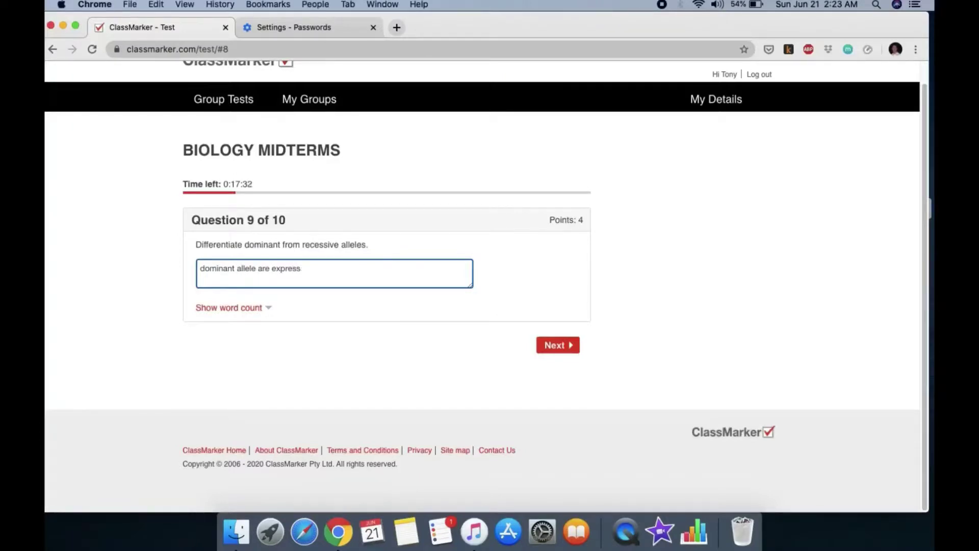
{"action": "type", "text": "ed even when hereto zygous"}
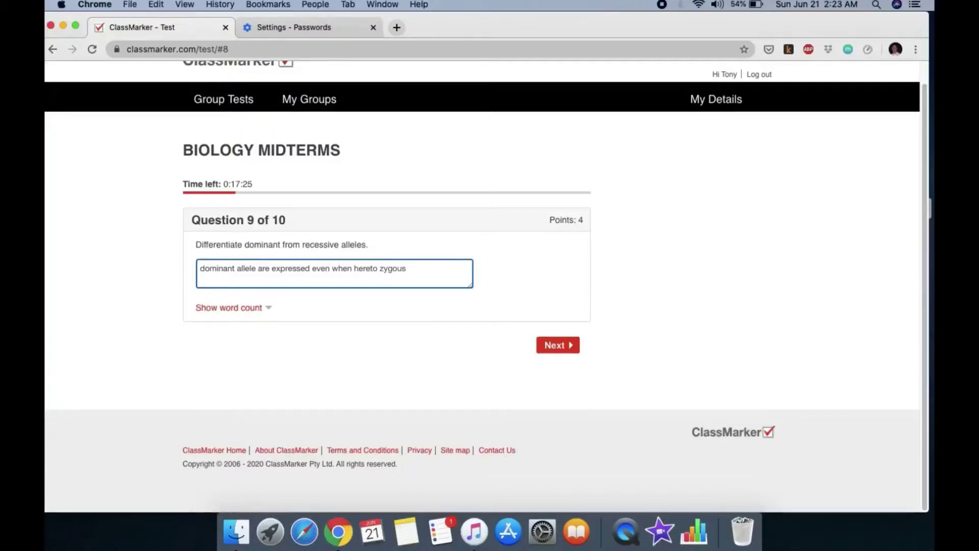
{"action": "type", "text": " while rec"}
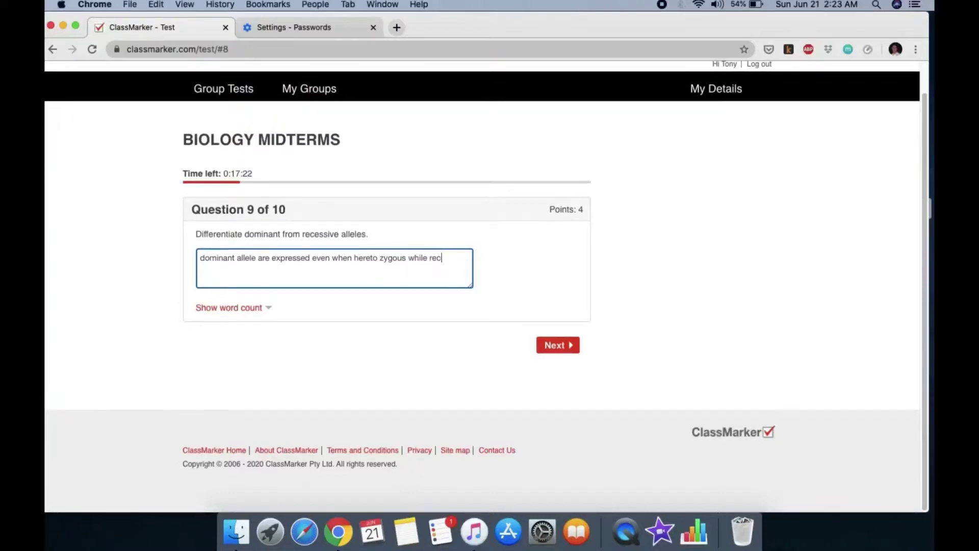
{"action": "type", "text": "essive allele are onl;y"}
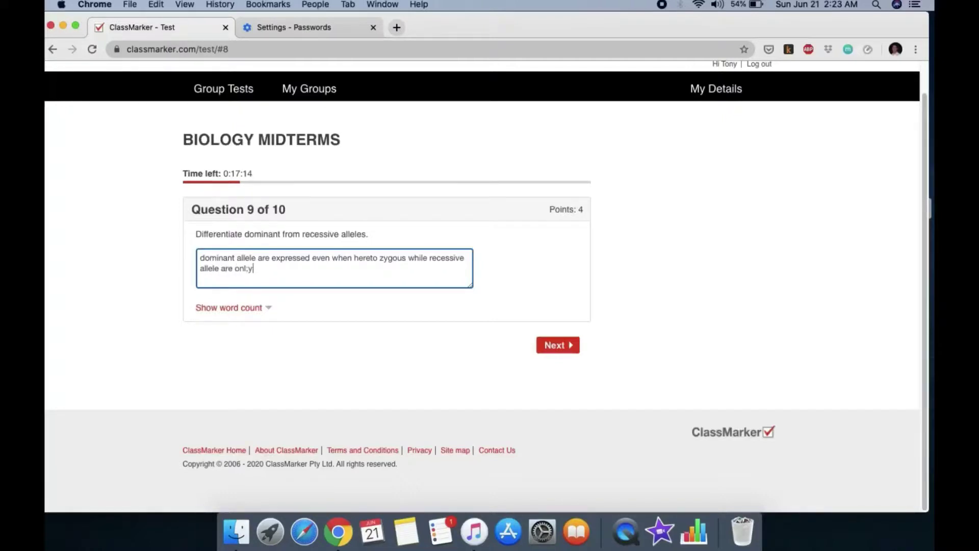
{"action": "type", "text": " expressed when they are"}
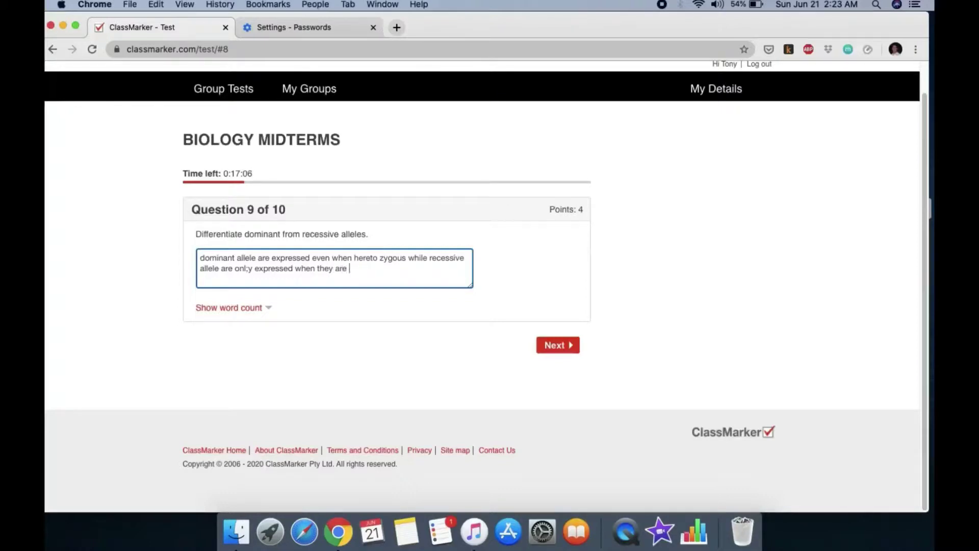
{"action": "type", "text": " homozygous."}
{"action": "left_click", "coordinate": [559, 347]}
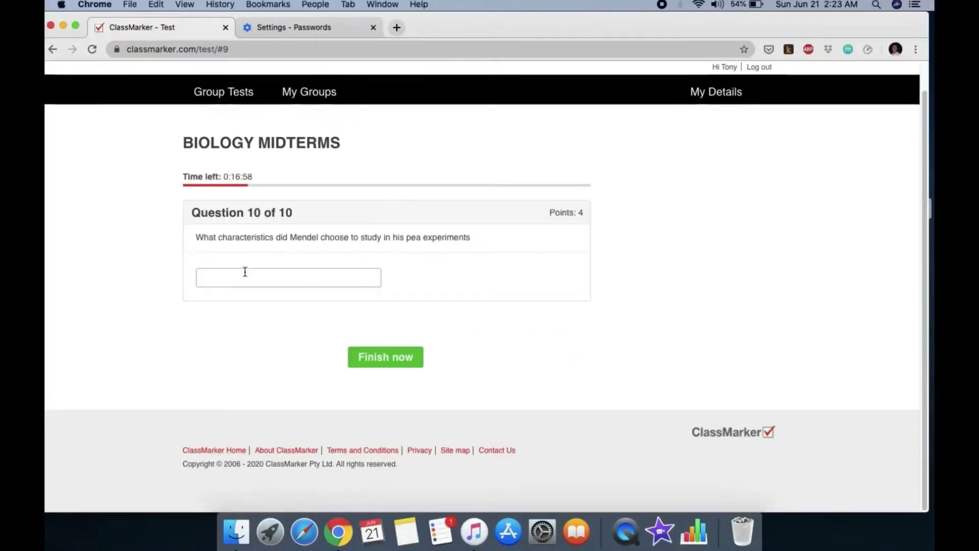
Answer question 10 with 'seed, shaopepe, seed color, flowe', then finish and confirm submitting the test
{"action": "left_click", "coordinate": [242, 276]}
{"action": "type", "text": "seed, shaop"}
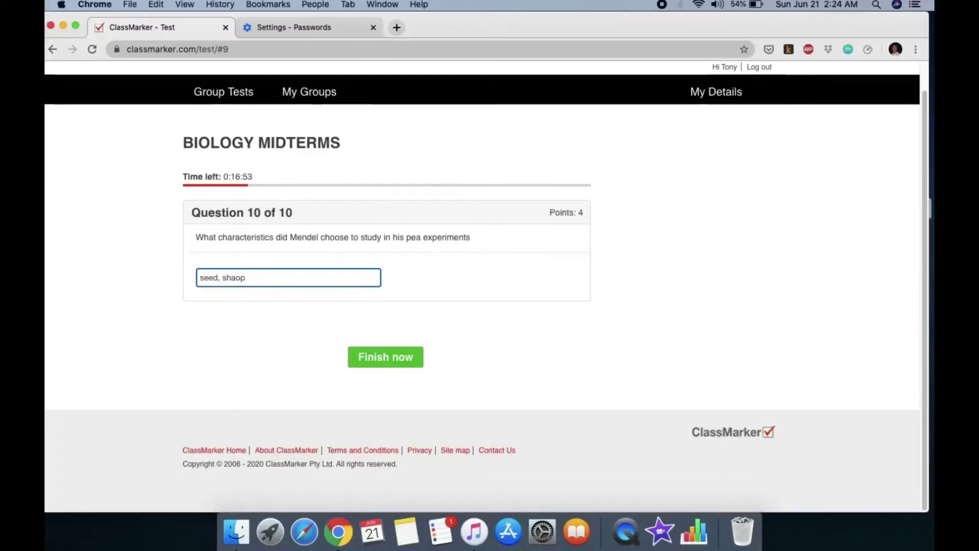
{"action": "type", "text": "epe, seed color, flower color,"}
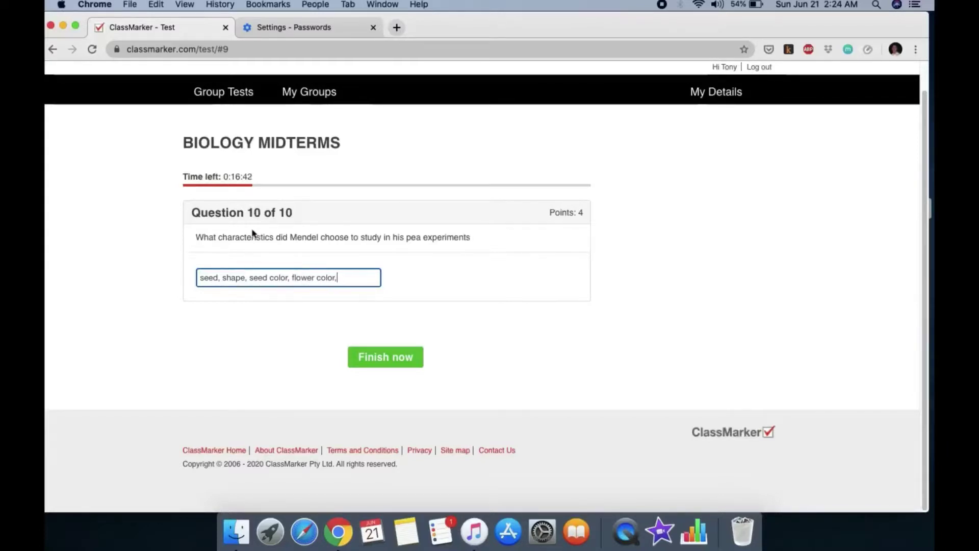
{"action": "left_click", "coordinate": [386, 357]}
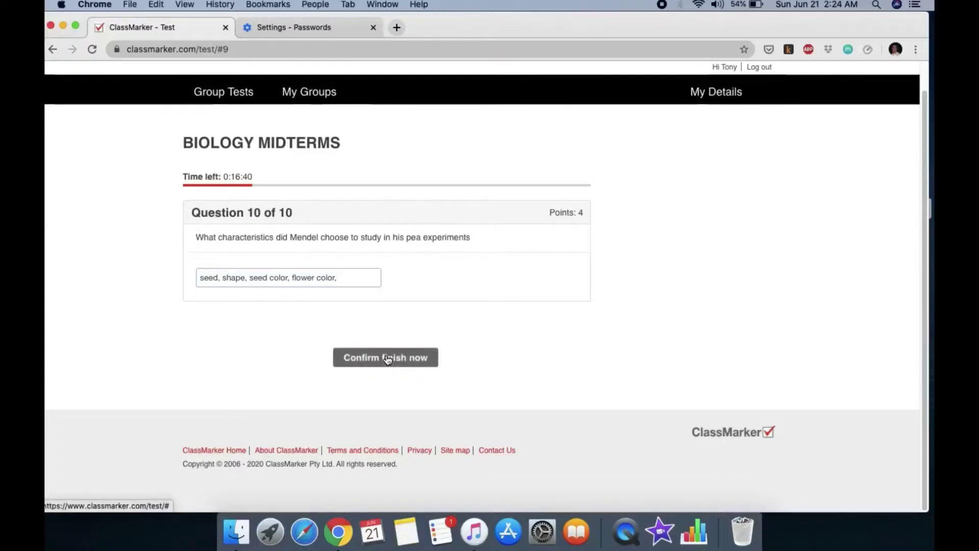
{"action": "left_click", "coordinate": [387, 358]}
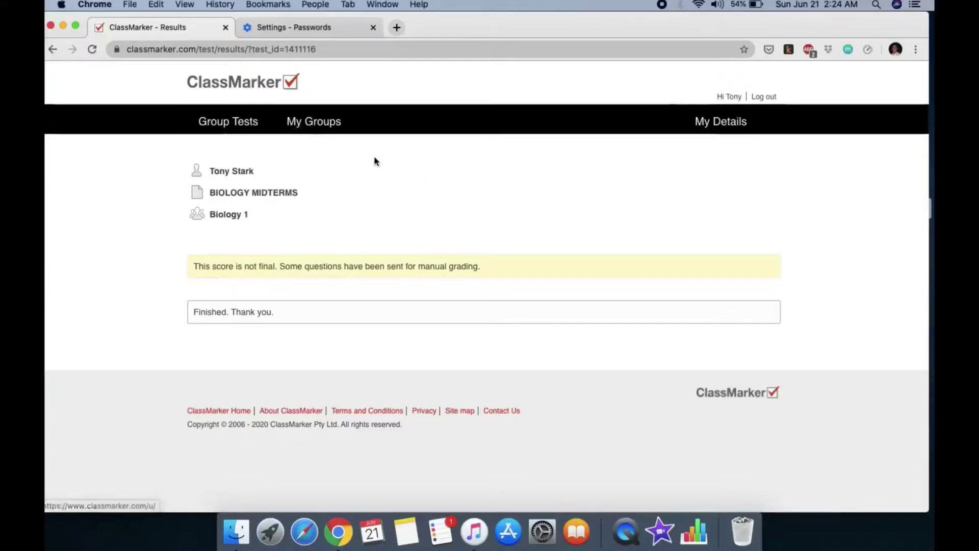
Log out of the student account, log in with the teacher's saved login, and open BIOLOGY MIDTERMS results
{"action": "left_click", "coordinate": [252, 126]}
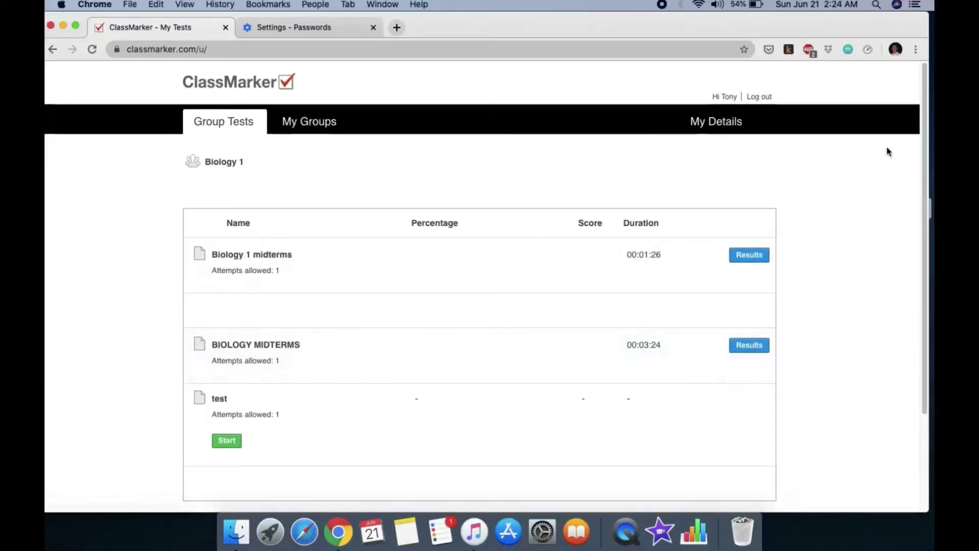
{"action": "left_click", "coordinate": [761, 98]}
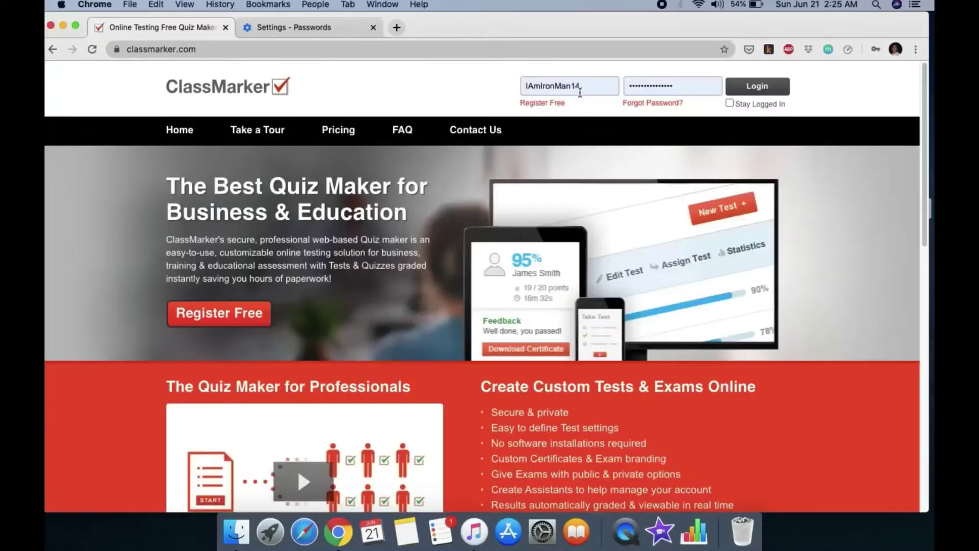
{"action": "left_click", "coordinate": [616, 86]}
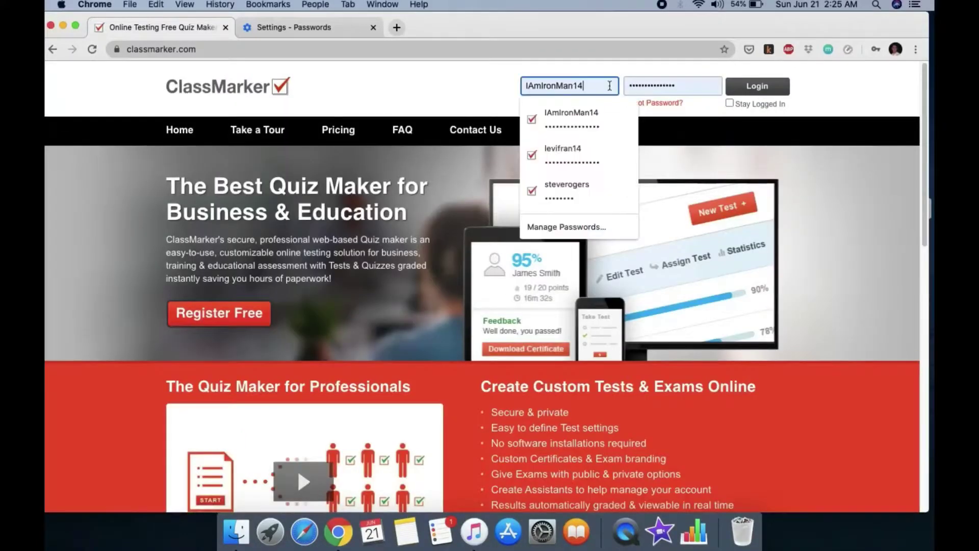
{"action": "left_click", "coordinate": [601, 156]}
{"action": "left_click", "coordinate": [762, 93]}
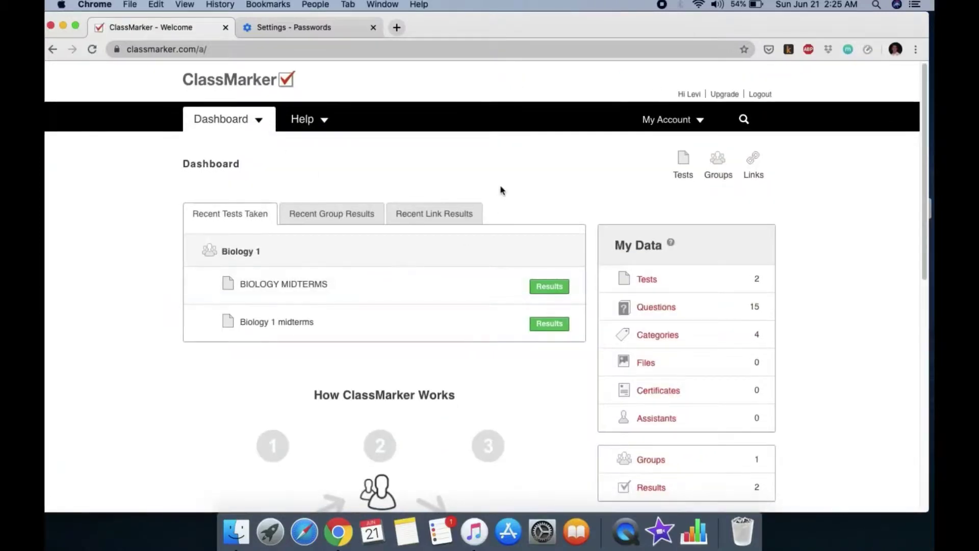
{"action": "scroll", "coordinate": [397, 323], "scroll_direction": "down", "scroll_amount": 1}
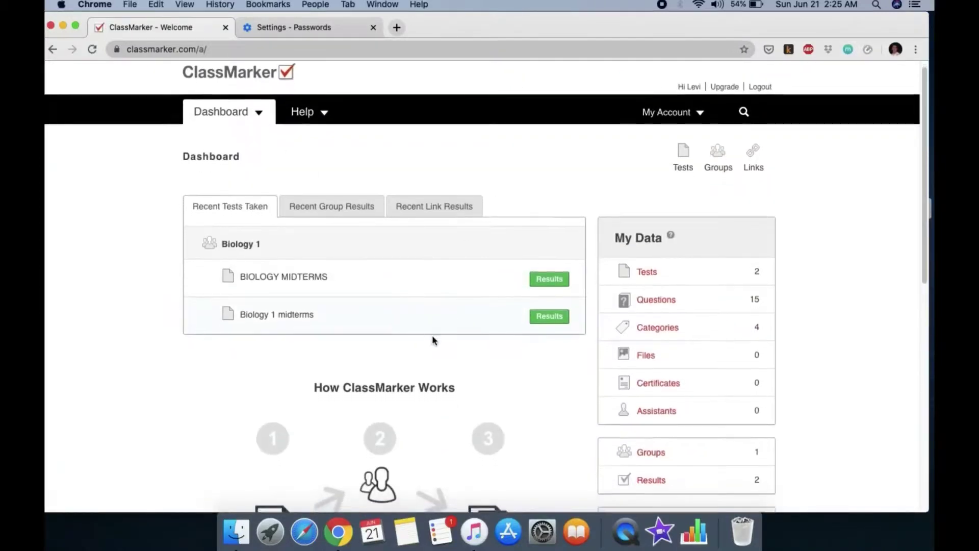
{"action": "left_click", "coordinate": [550, 278]}
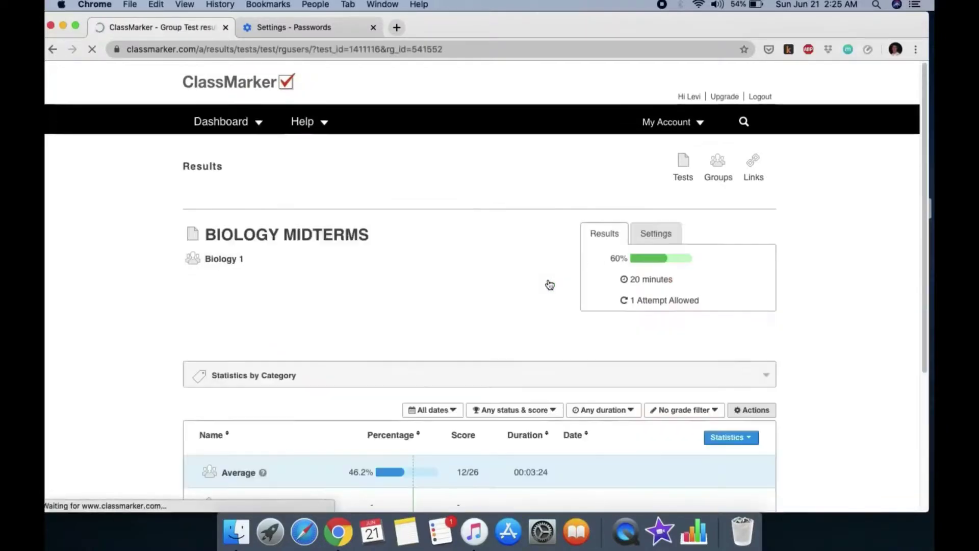
Open the student's 46.2% attempt for grading and review the question 1 answer
{"action": "scroll", "coordinate": [461, 320], "scroll_direction": "down", "scroll_amount": 3}
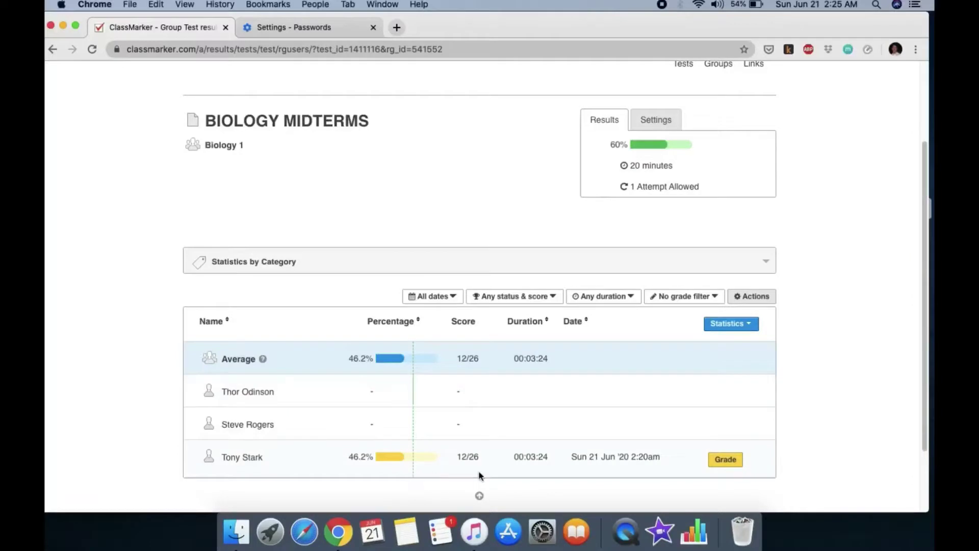
{"action": "left_click", "coordinate": [723, 461]}
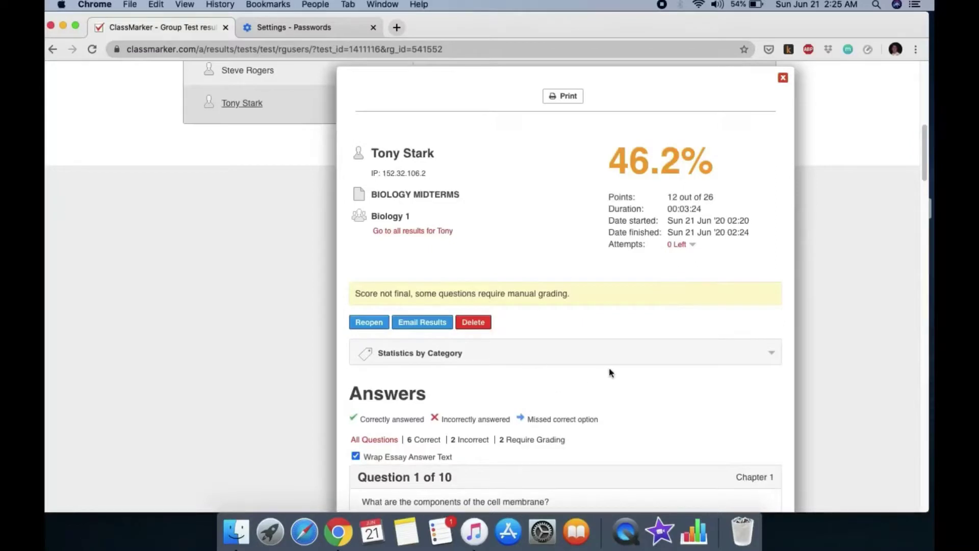
{"action": "scroll", "coordinate": [611, 357], "scroll_direction": "down", "scroll_amount": 5}
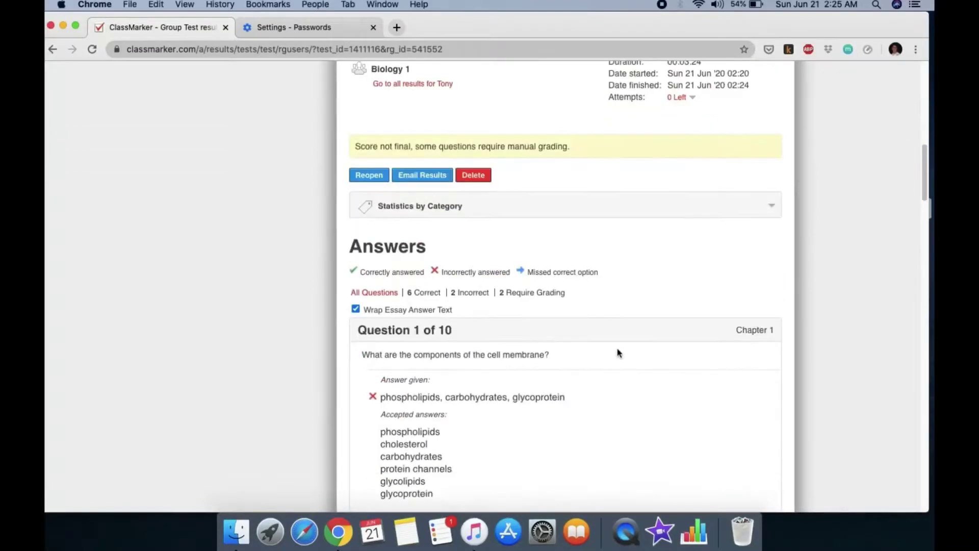
{"action": "scroll", "coordinate": [618, 352], "scroll_direction": "down", "scroll_amount": 1}
{"action": "scroll", "coordinate": [570, 354], "scroll_direction": "down", "scroll_amount": 1}
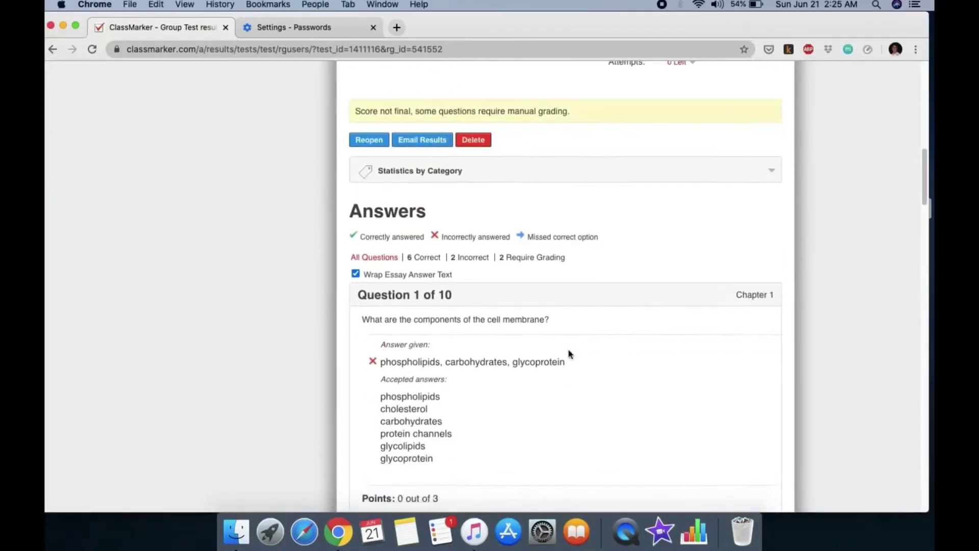
{"action": "scroll", "coordinate": [620, 360], "scroll_direction": "down", "scroll_amount": 1}
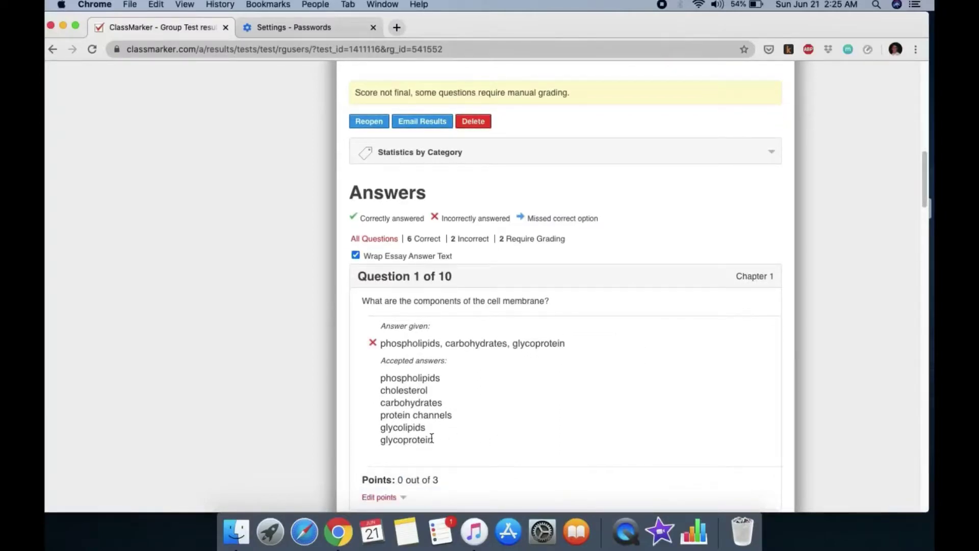
{"action": "scroll", "coordinate": [564, 375], "scroll_direction": "down", "scroll_amount": 2}
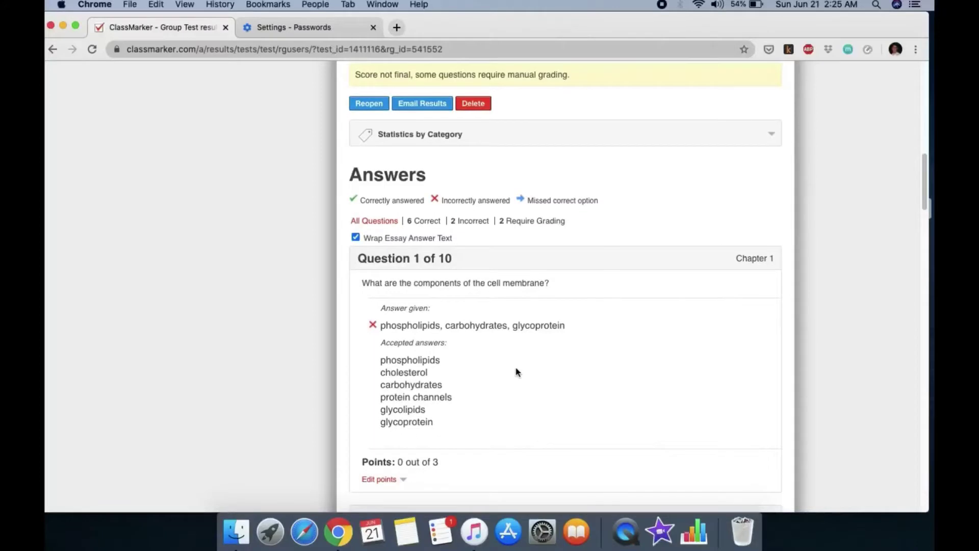
{"action": "scroll", "coordinate": [517, 371], "scroll_direction": "down", "scroll_amount": 1}
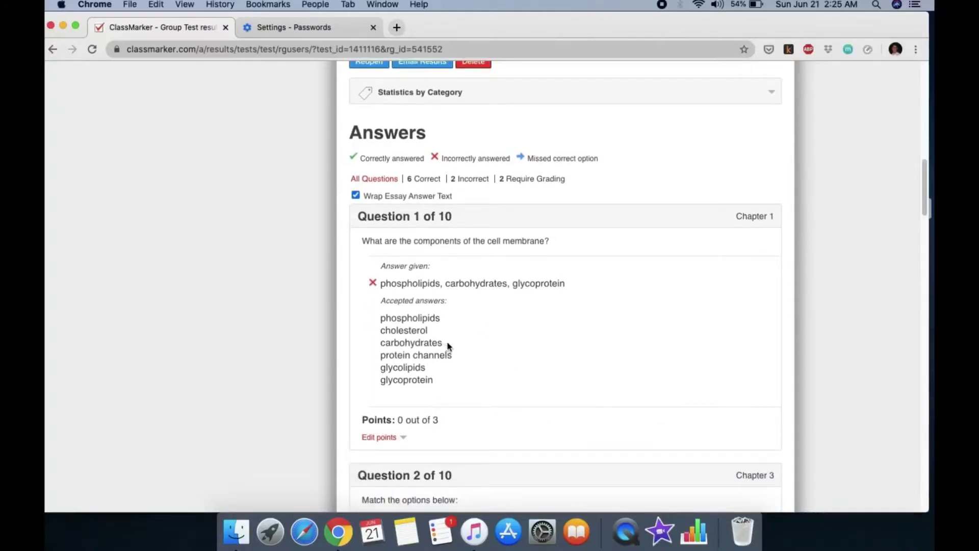
{"action": "scroll", "coordinate": [520, 324], "scroll_direction": "down", "scroll_amount": 1}
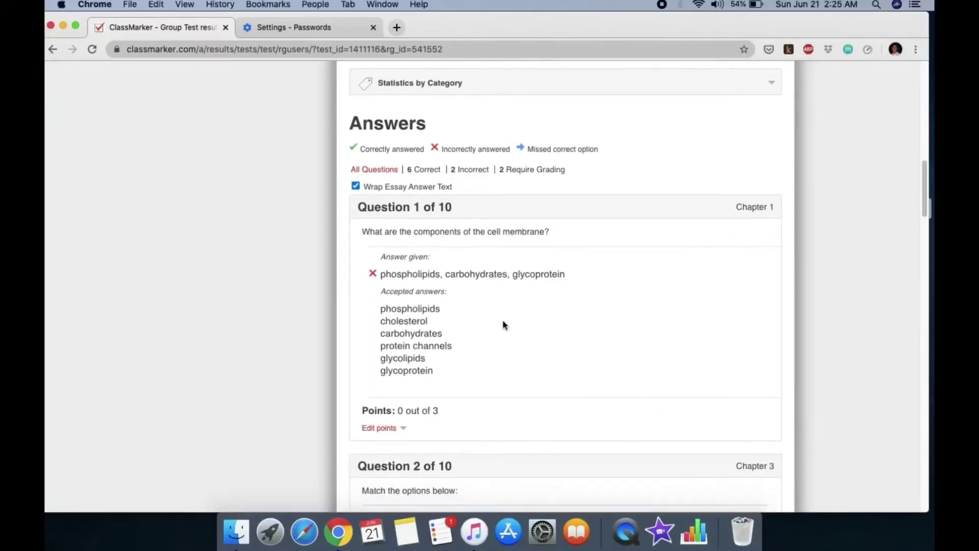
{"action": "left_click_drag", "start_coordinate": [442, 275], "coordinate": [573, 277]}
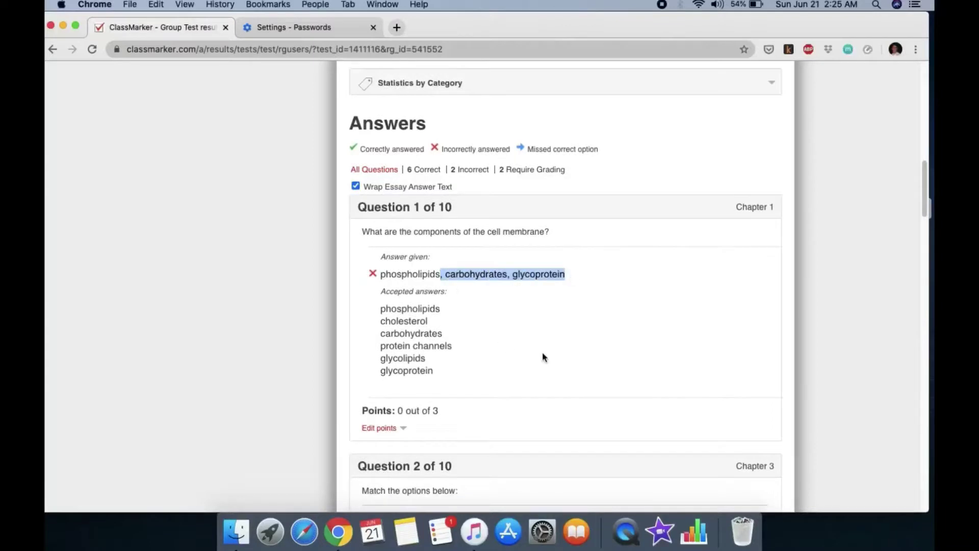
{"action": "scroll", "coordinate": [543, 357], "scroll_direction": "down", "scroll_amount": 1}
{"action": "left_click", "coordinate": [512, 328]}
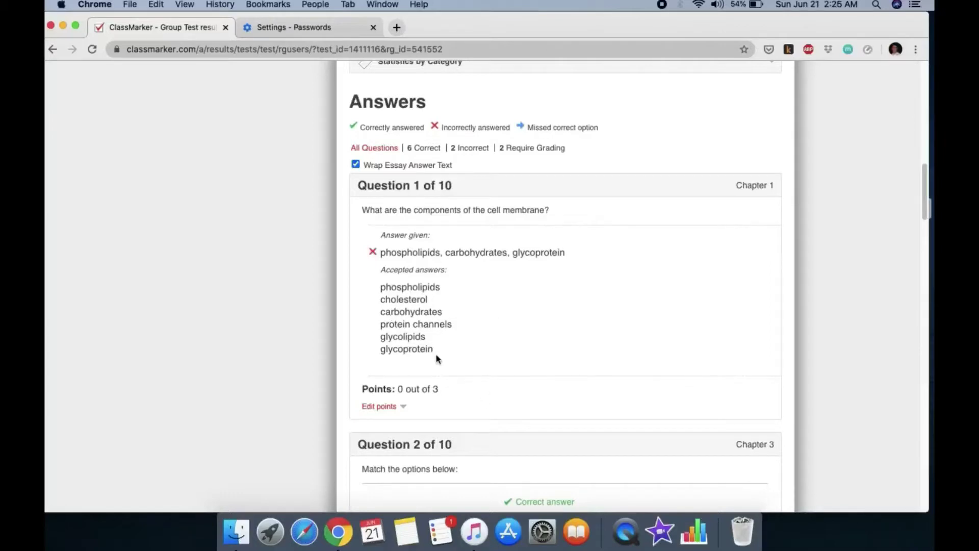
Scroll through the remaining answers down to question 7, which still needs grading
{"action": "double_click", "coordinate": [439, 252]}
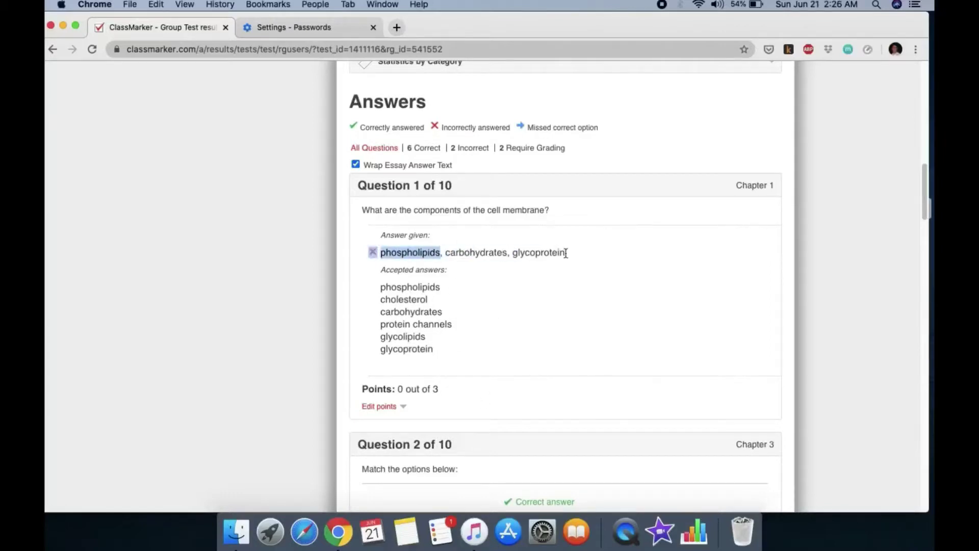
{"action": "left_click_drag", "start_coordinate": [565, 253], "coordinate": [441, 253]}
{"action": "scroll", "coordinate": [531, 317], "scroll_direction": "down", "scroll_amount": 2}
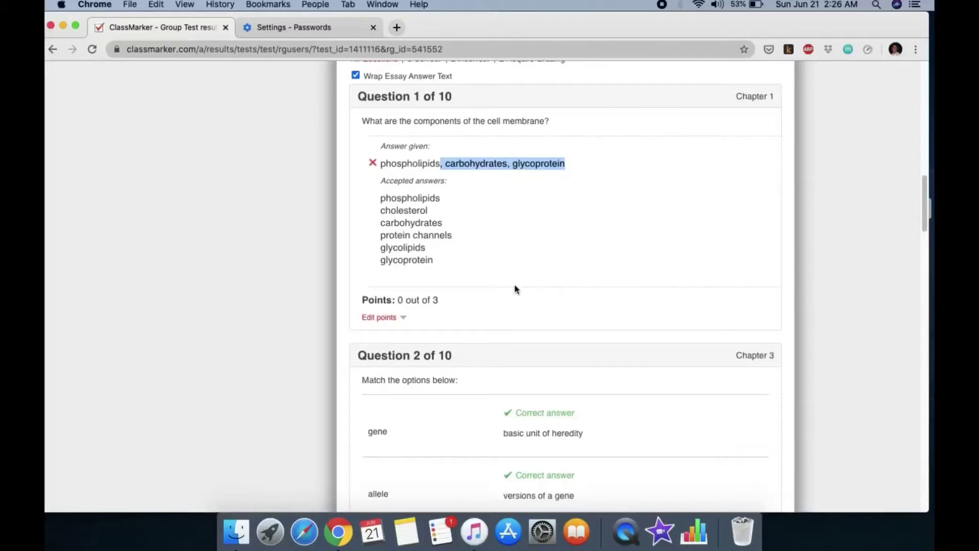
{"action": "scroll", "coordinate": [484, 273], "scroll_direction": "down", "scroll_amount": 5}
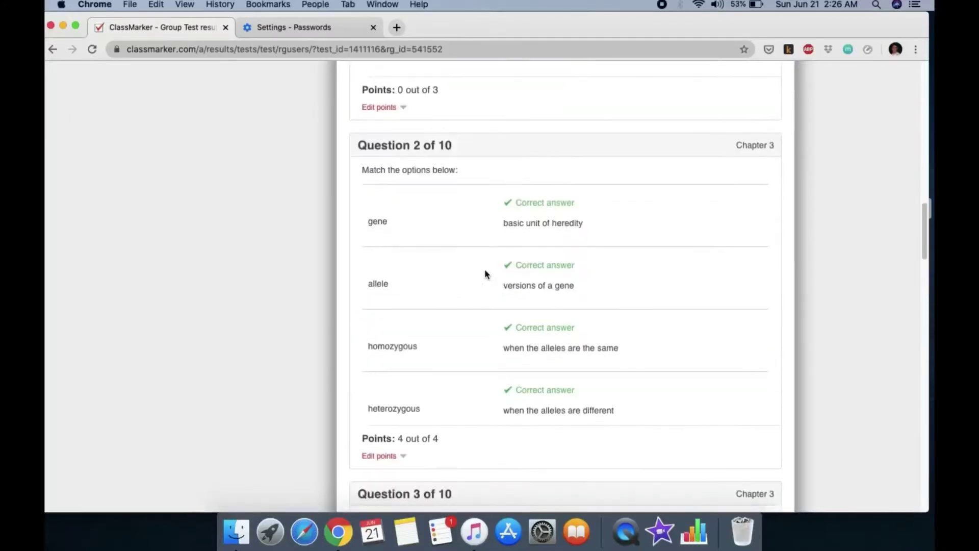
{"action": "scroll", "coordinate": [484, 274], "scroll_direction": "down", "scroll_amount": 2}
{"action": "scroll", "coordinate": [484, 274], "scroll_direction": "up", "scroll_amount": 7}
{"action": "scroll", "coordinate": [485, 274], "scroll_direction": "down", "scroll_amount": 11}
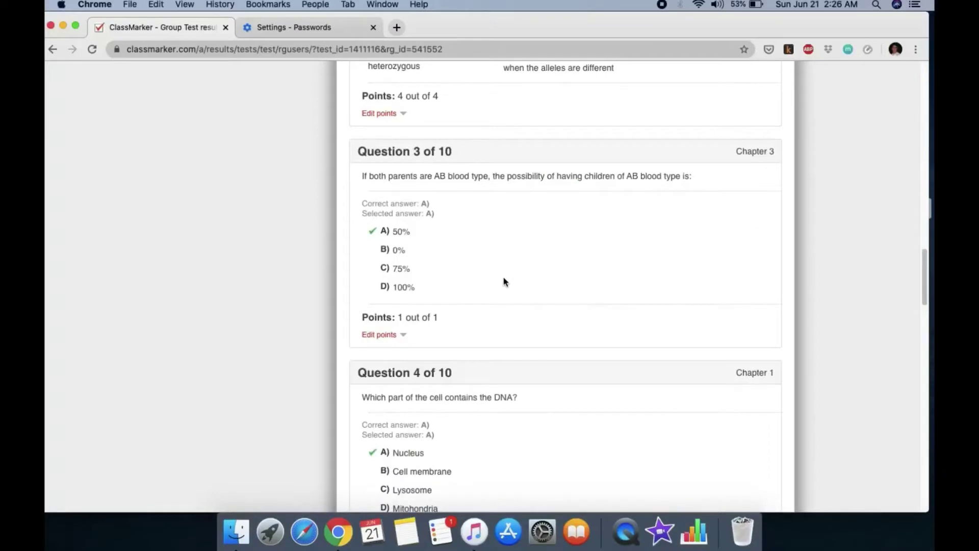
{"action": "scroll", "coordinate": [504, 281], "scroll_direction": "down", "scroll_amount": 5}
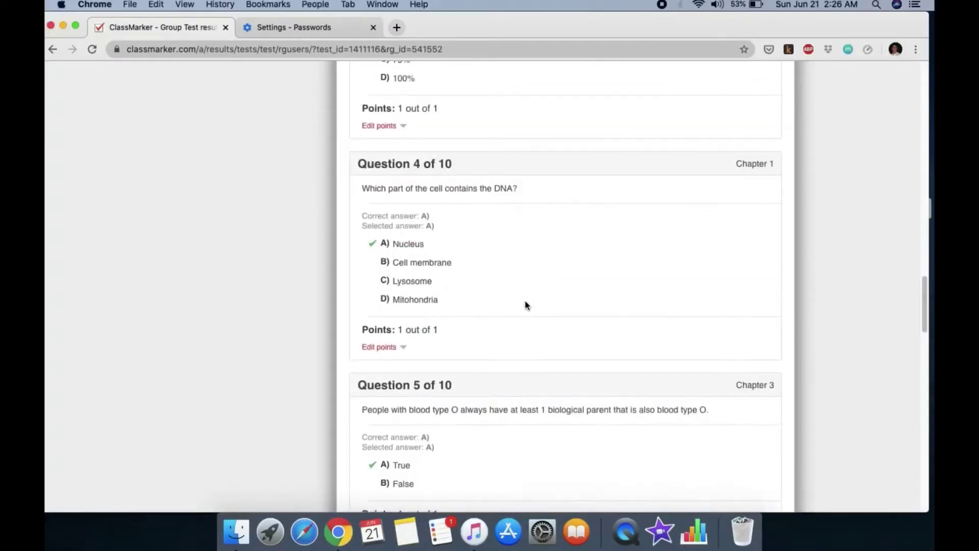
{"action": "scroll", "coordinate": [525, 304], "scroll_direction": "down", "scroll_amount": 6}
{"action": "scroll", "coordinate": [493, 297], "scroll_direction": "down", "scroll_amount": 2}
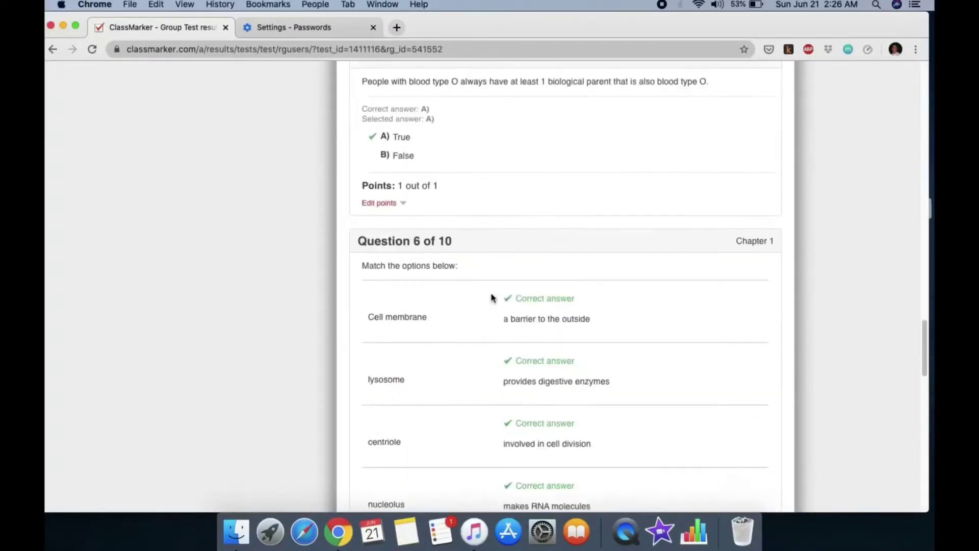
{"action": "scroll", "coordinate": [493, 297], "scroll_direction": "down", "scroll_amount": 8}
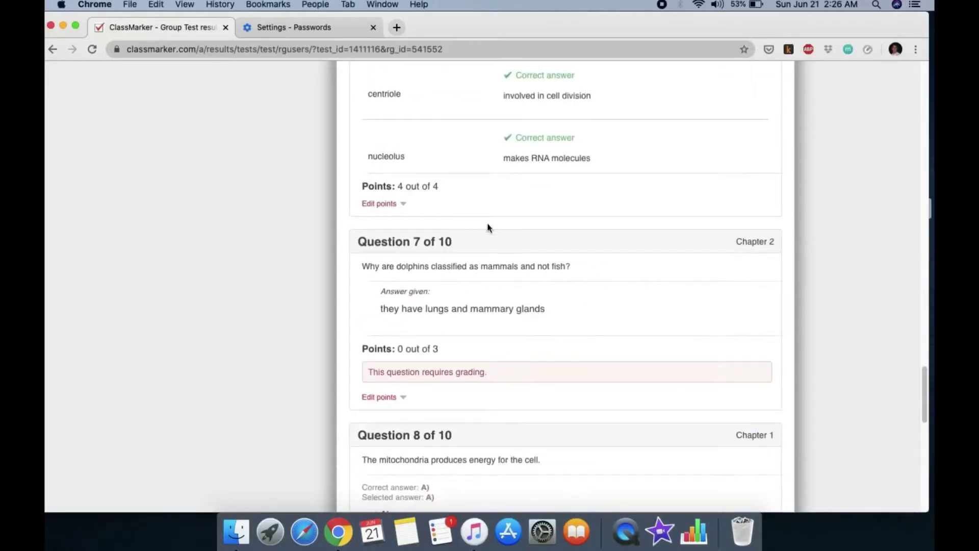
{"action": "left_click_drag", "start_coordinate": [368, 262], "coordinate": [439, 350]}
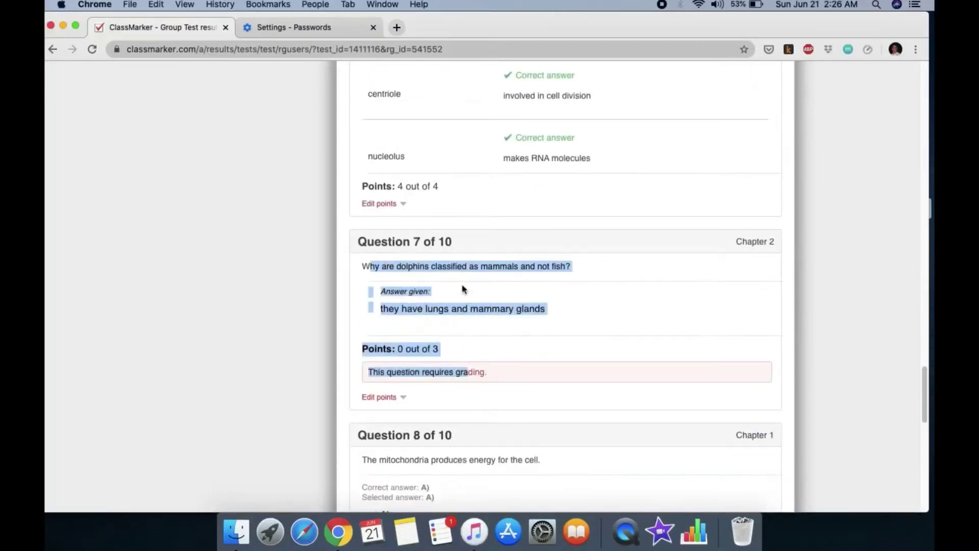
{"action": "left_click", "coordinate": [482, 353]}
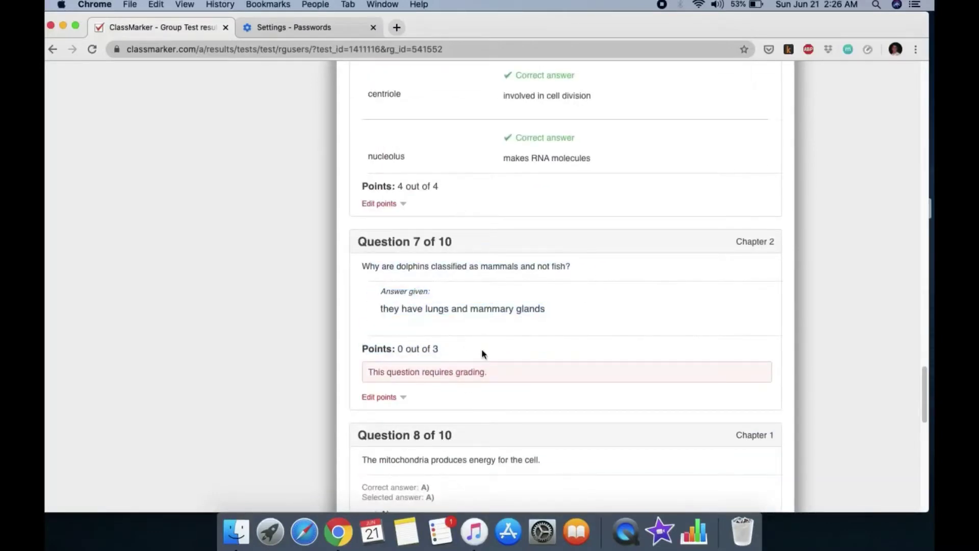
Award question 7 its full 3 out of 3 points
{"action": "left_click", "coordinate": [394, 398]}
{"action": "scroll", "coordinate": [509, 391], "scroll_direction": "down", "scroll_amount": 3}
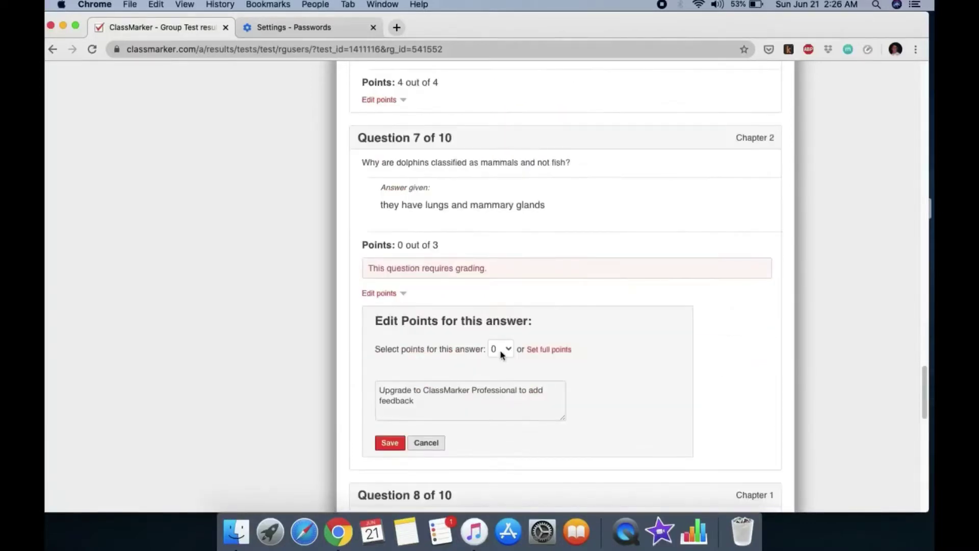
{"action": "left_click", "coordinate": [500, 350]}
{"action": "left_click", "coordinate": [502, 440]}
{"action": "scroll", "coordinate": [507, 447], "scroll_direction": "down", "scroll_amount": 4}
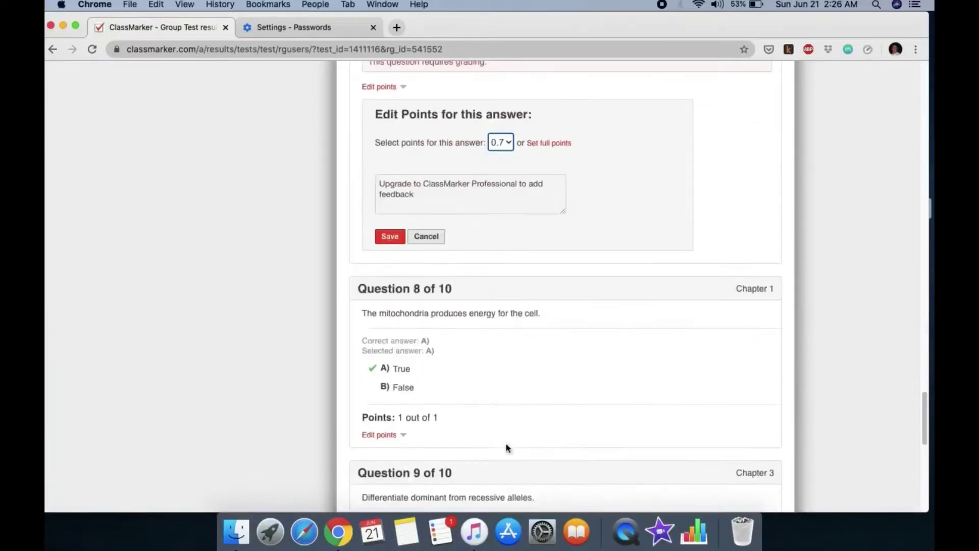
{"action": "left_click", "coordinate": [510, 145]}
{"action": "left_click", "coordinate": [540, 142]}
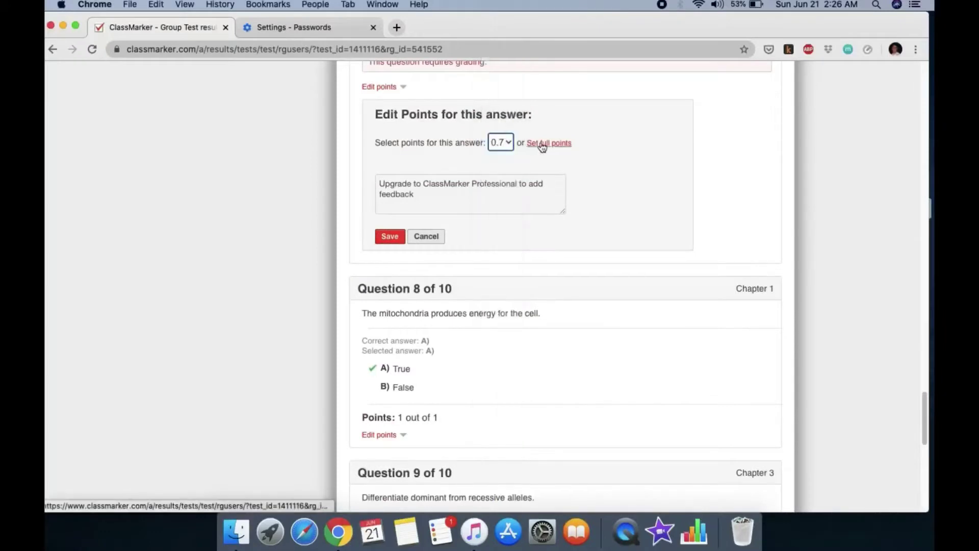
{"action": "left_click", "coordinate": [545, 145]}
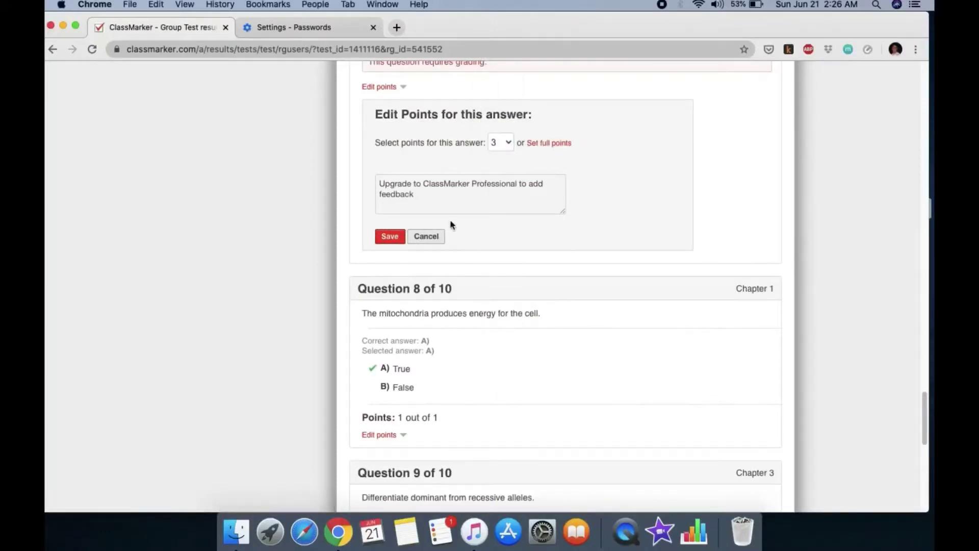
{"action": "left_click", "coordinate": [393, 237]}
{"action": "scroll", "coordinate": [546, 198], "scroll_direction": "up", "scroll_amount": 3}
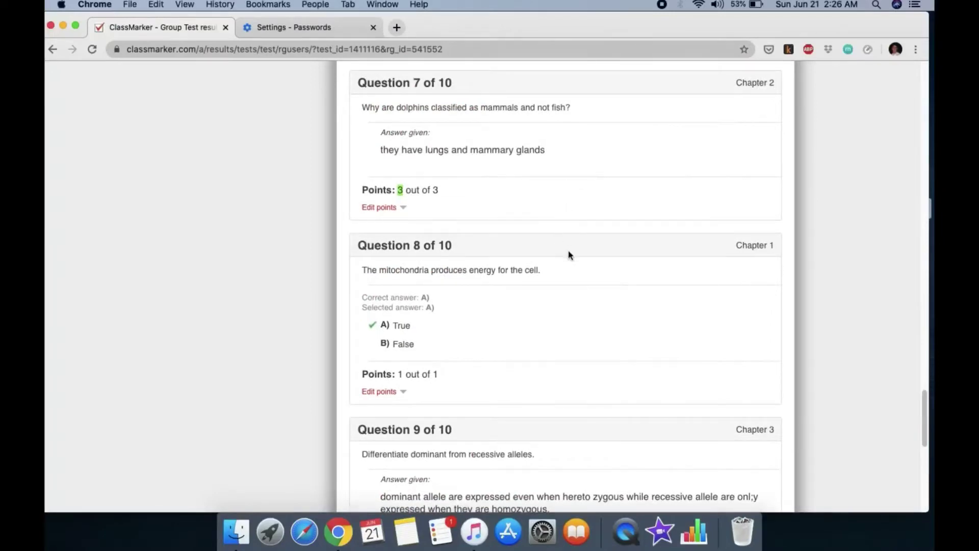
{"action": "scroll", "coordinate": [560, 300], "scroll_direction": "down", "scroll_amount": 5}
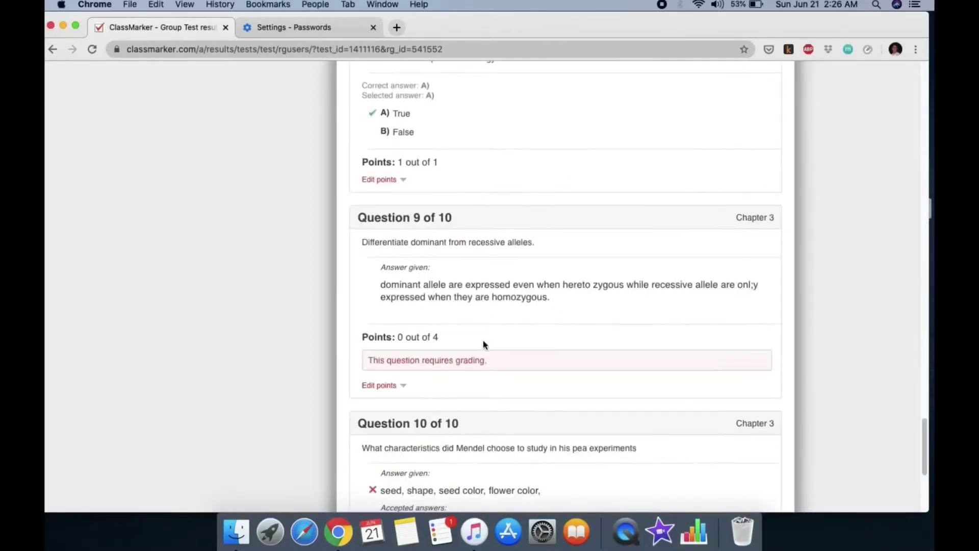
Give question 9 3 out of 4 points and review the question 10 answer
{"action": "left_click", "coordinate": [390, 383]}
{"action": "left_click", "coordinate": [514, 440]}
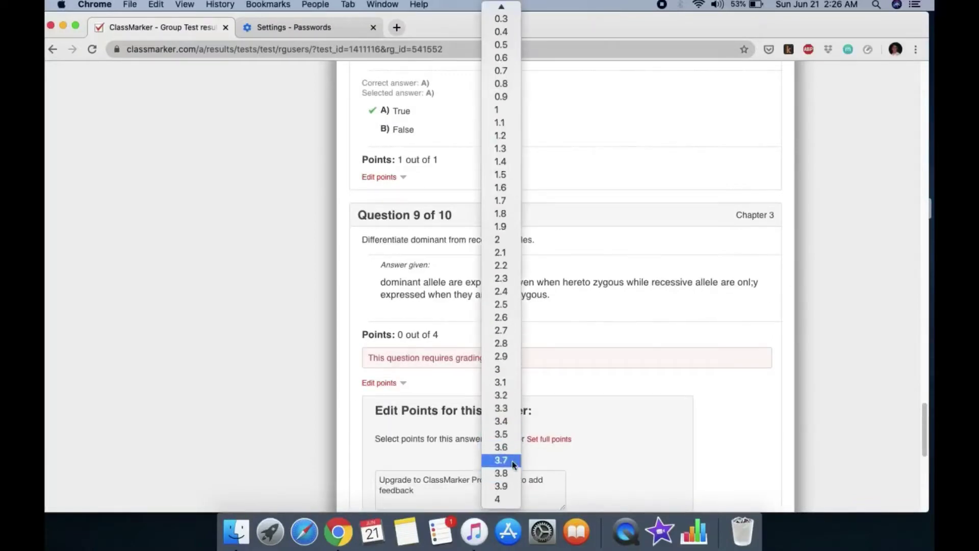
{"action": "left_click", "coordinate": [508, 375]}
{"action": "scroll", "coordinate": [564, 371], "scroll_direction": "down", "scroll_amount": 3}
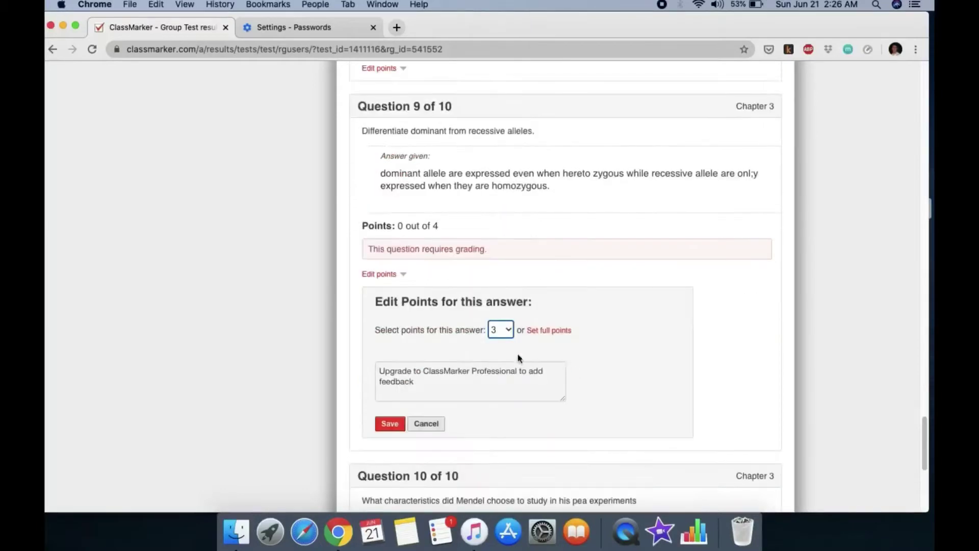
{"action": "left_click", "coordinate": [393, 424]}
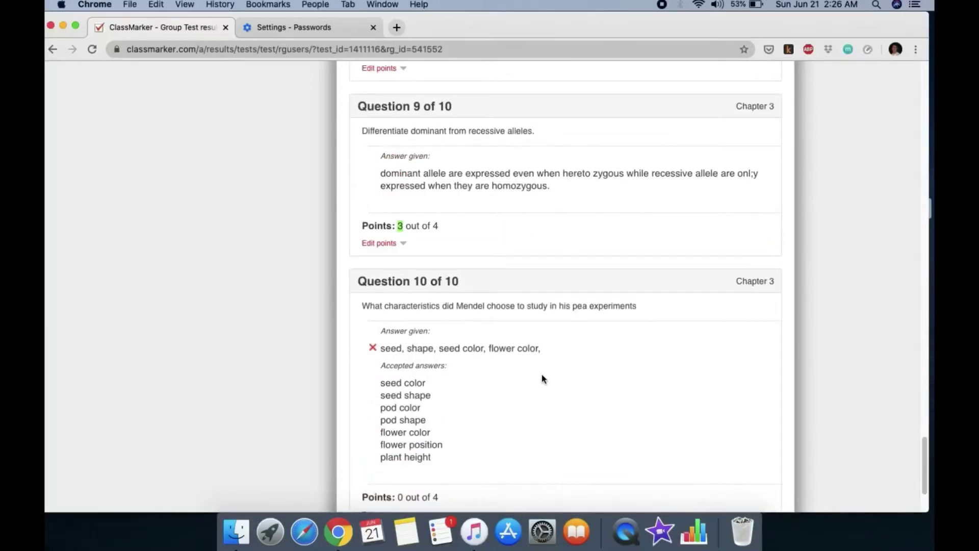
{"action": "scroll", "coordinate": [543, 379], "scroll_direction": "down", "scroll_amount": 3}
{"action": "left_click_drag", "start_coordinate": [407, 246], "coordinate": [541, 246]}
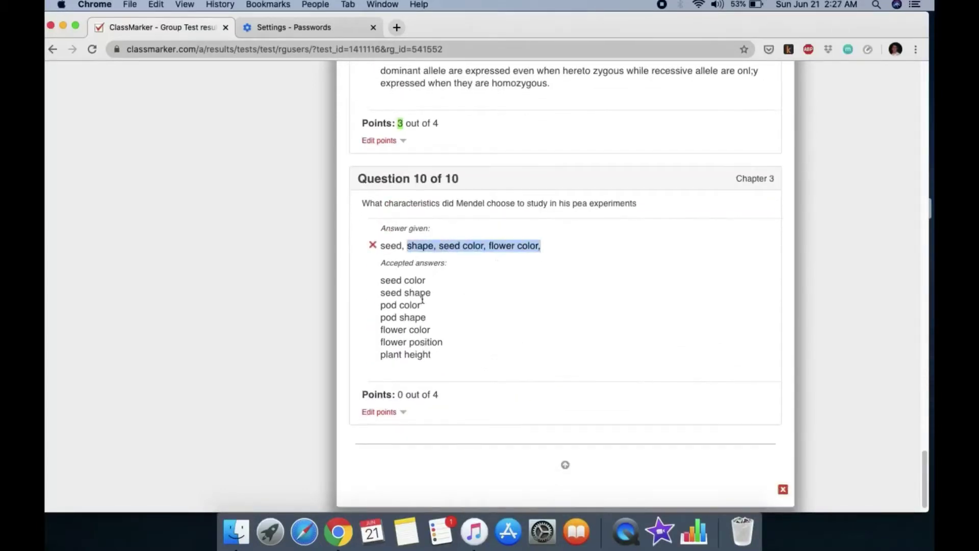
{"action": "left_click_drag", "start_coordinate": [391, 246], "coordinate": [489, 245]}
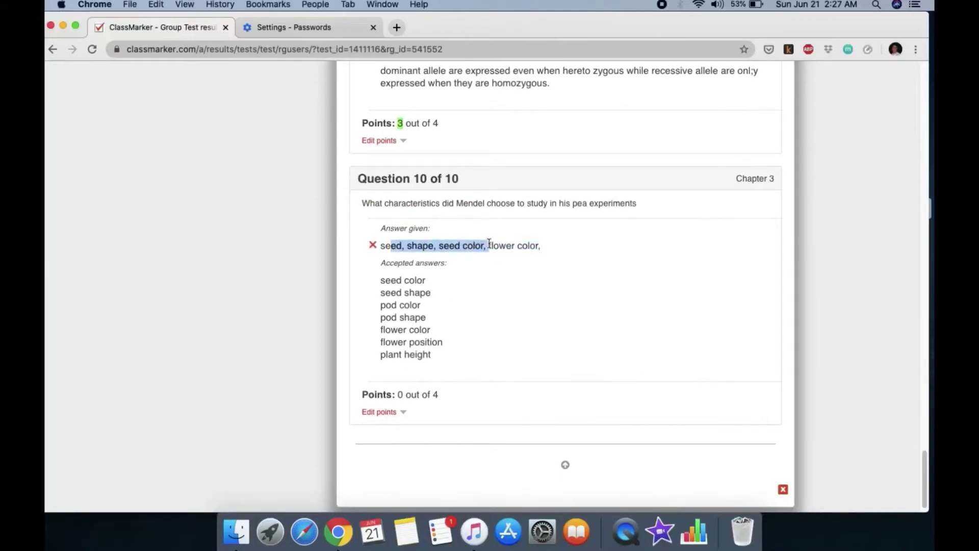
{"action": "left_click", "coordinate": [415, 243]}
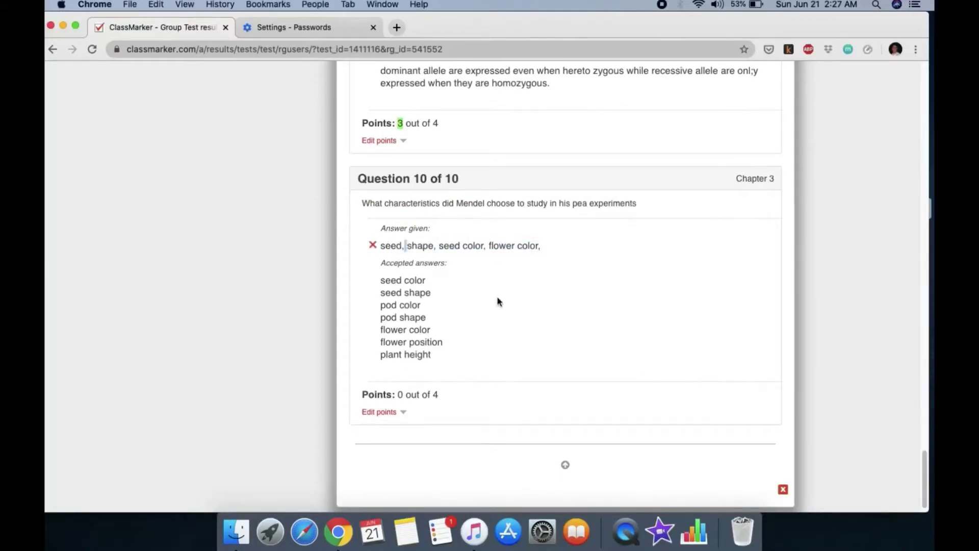
{"action": "scroll", "coordinate": [620, 282], "scroll_direction": "up", "scroll_amount": 10}
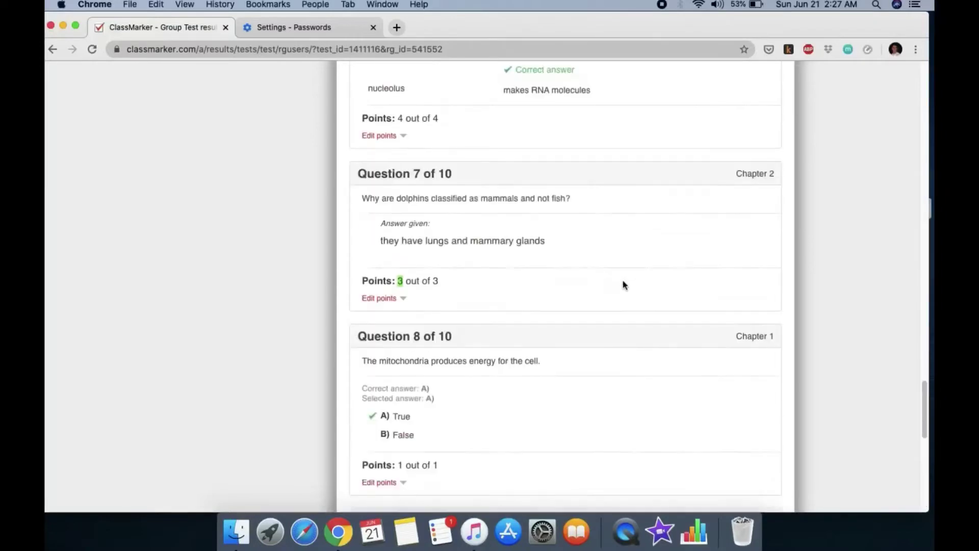
{"action": "scroll", "coordinate": [624, 284], "scroll_direction": "up", "scroll_amount": 20}
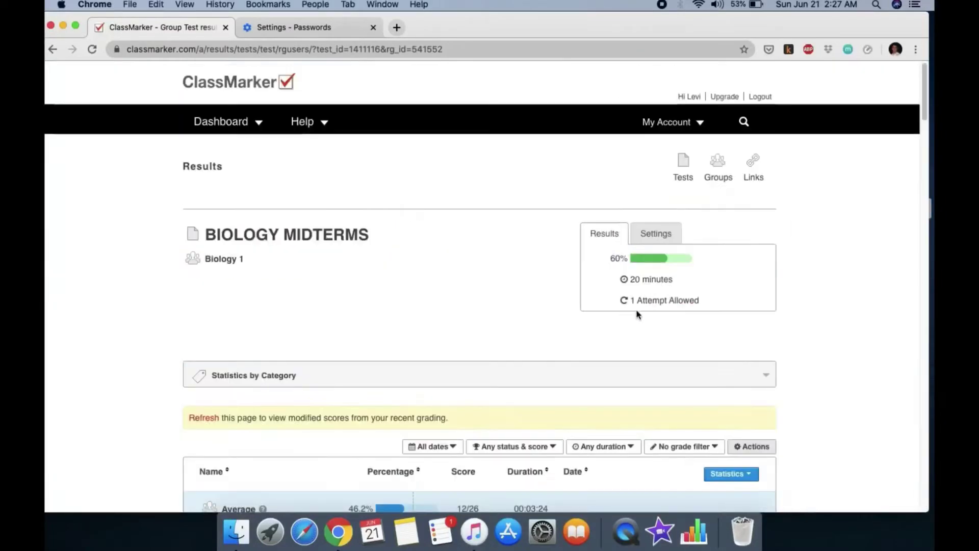
Try emailing the student their results, then reload the results page to update the score
{"action": "scroll", "coordinate": [638, 314], "scroll_direction": "down", "scroll_amount": 5}
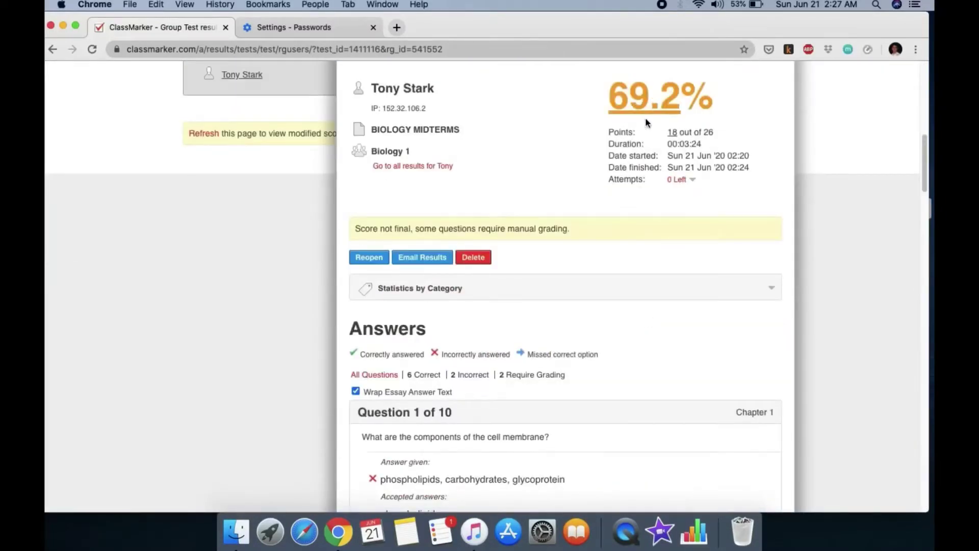
{"action": "left_click", "coordinate": [434, 263]}
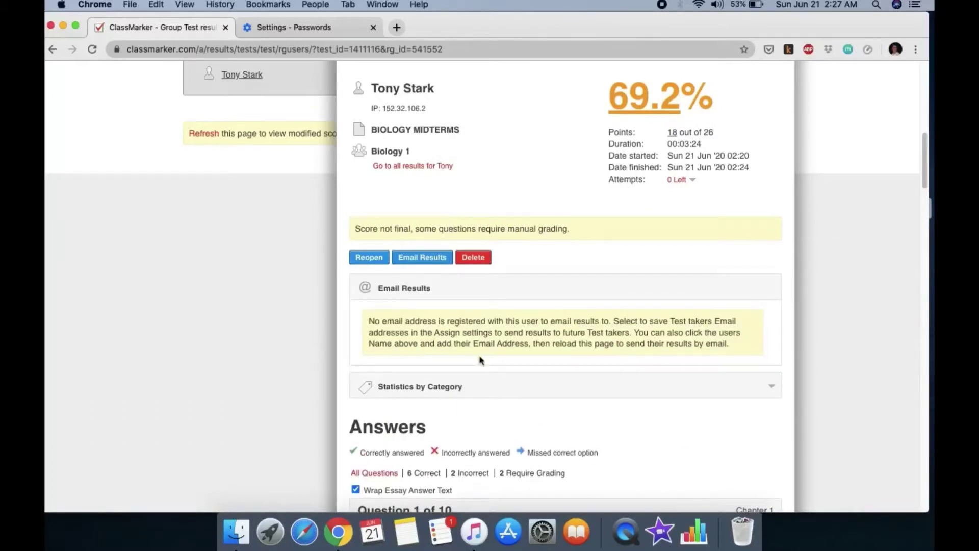
{"action": "left_click_drag", "start_coordinate": [370, 323], "coordinate": [455, 322]}
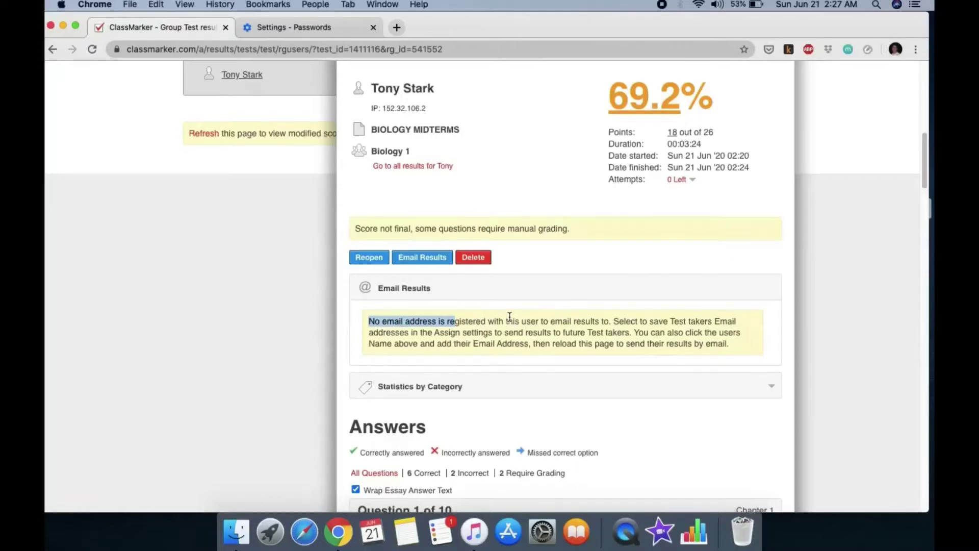
{"action": "scroll", "coordinate": [509, 316], "scroll_direction": "up", "scroll_amount": 5}
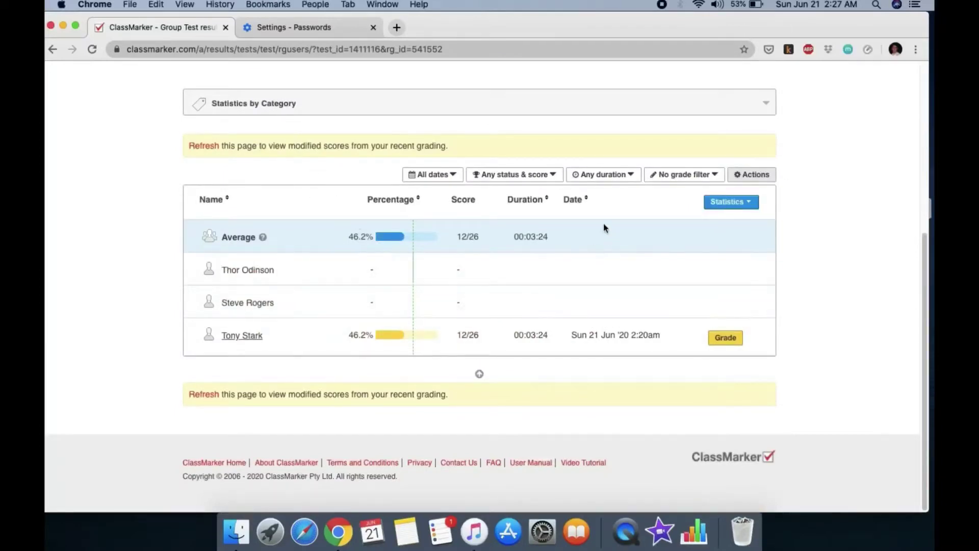
{"action": "scroll", "coordinate": [475, 337], "scroll_direction": "up", "scroll_amount": 1}
{"action": "scroll", "coordinate": [489, 305], "scroll_direction": "up", "scroll_amount": 5}
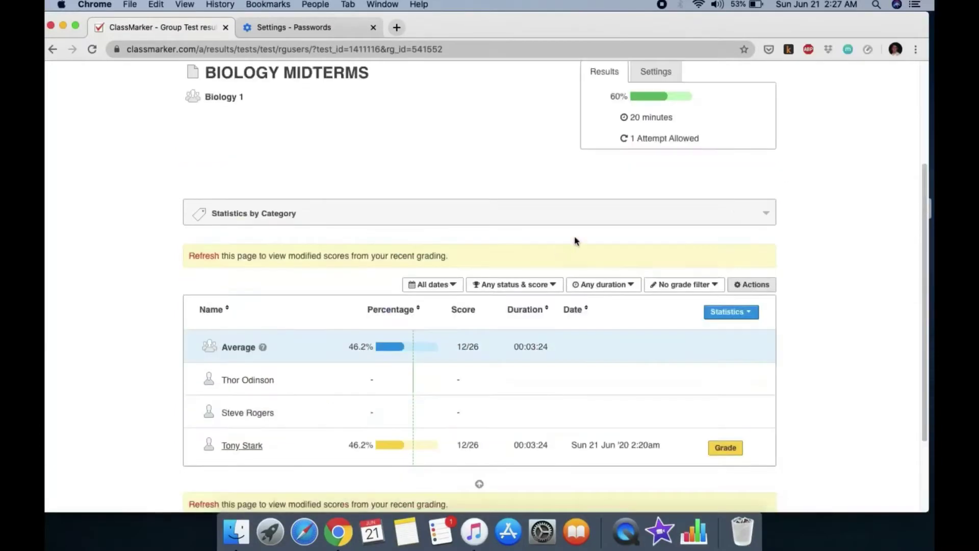
{"action": "left_click", "coordinate": [269, 51]}
{"action": "key", "text": "Return"}
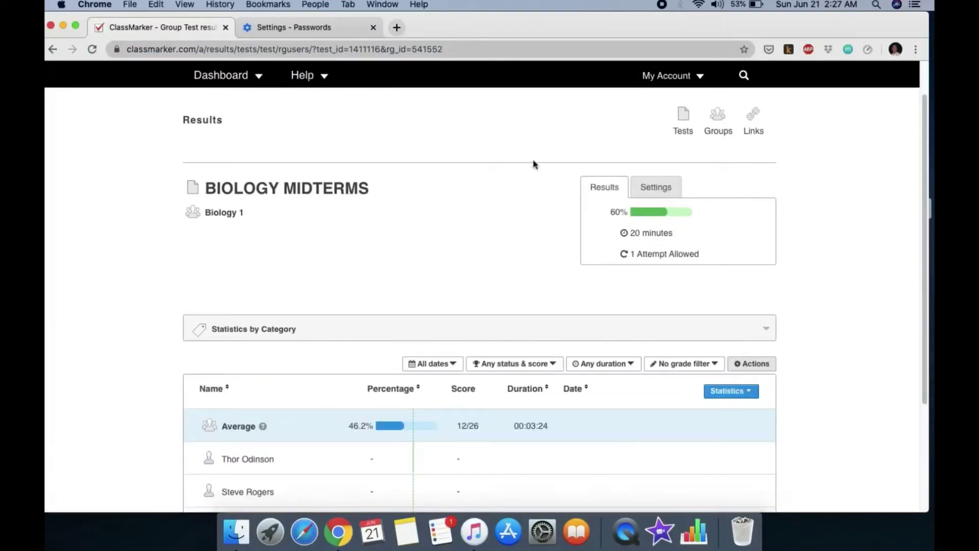
Check the group settings, reopen the BIOLOGY MIDTERMS results showing 69.2%, and return to the Dashboard
{"action": "left_click", "coordinate": [656, 193]}
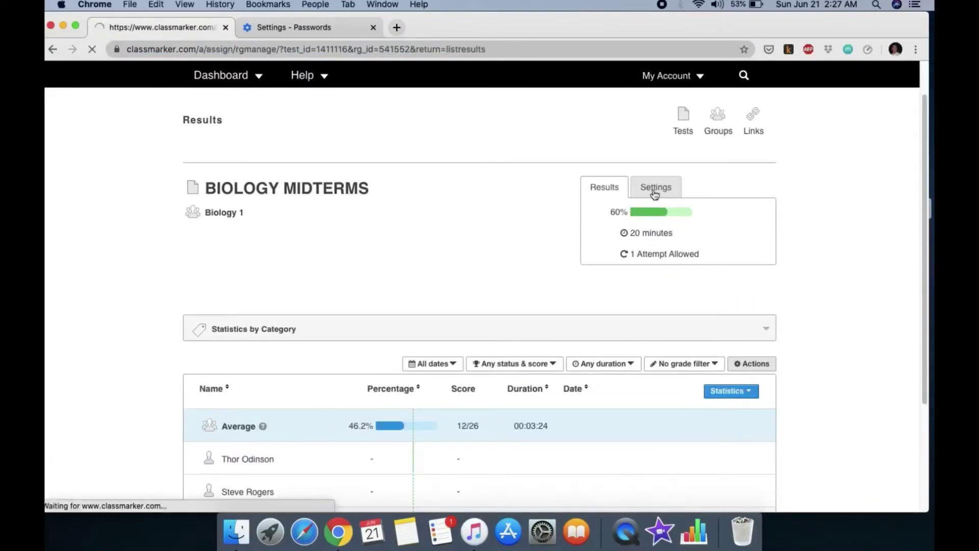
{"action": "left_click", "coordinate": [251, 92]}
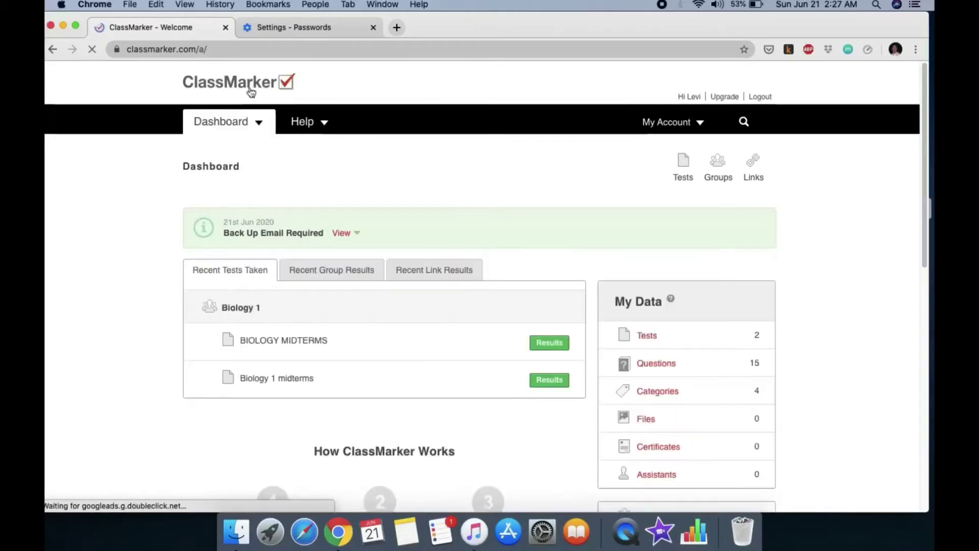
{"action": "left_click", "coordinate": [564, 344]}
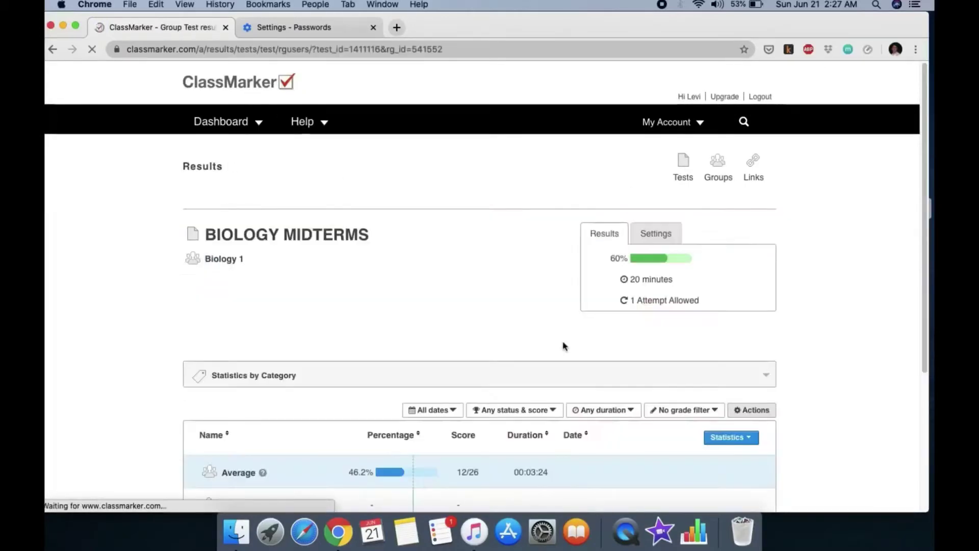
{"action": "scroll", "coordinate": [562, 342], "scroll_direction": "down", "scroll_amount": 5}
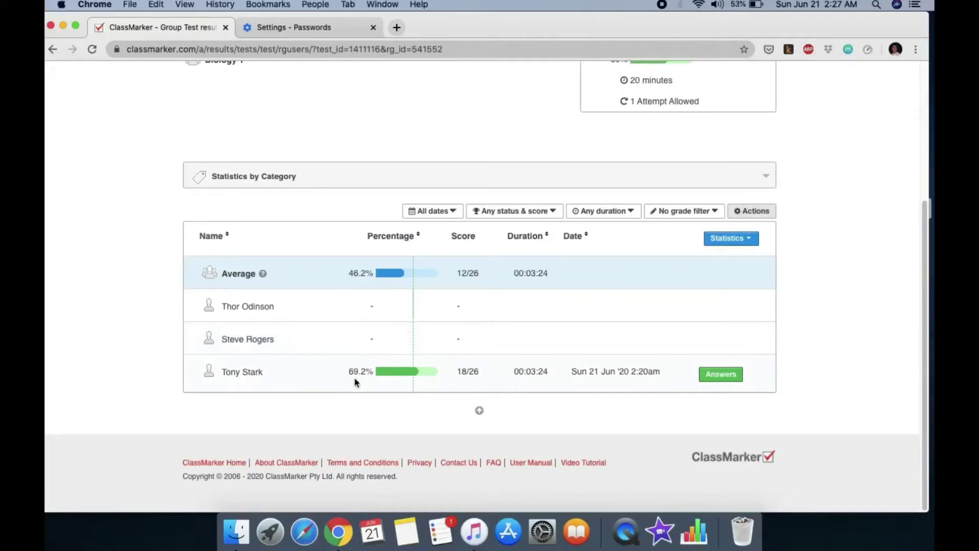
{"action": "scroll", "coordinate": [581, 363], "scroll_direction": "up", "scroll_amount": 4}
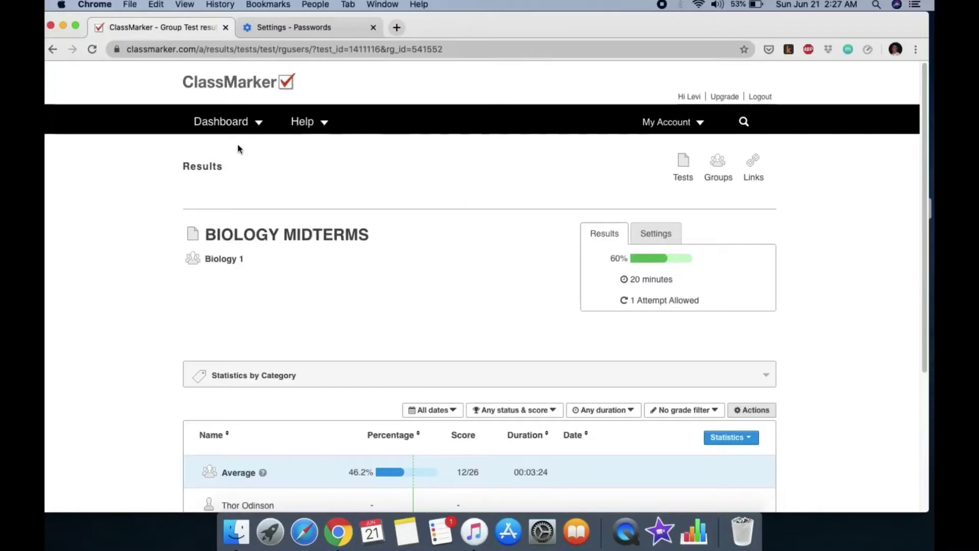
{"action": "left_click", "coordinate": [253, 133]}
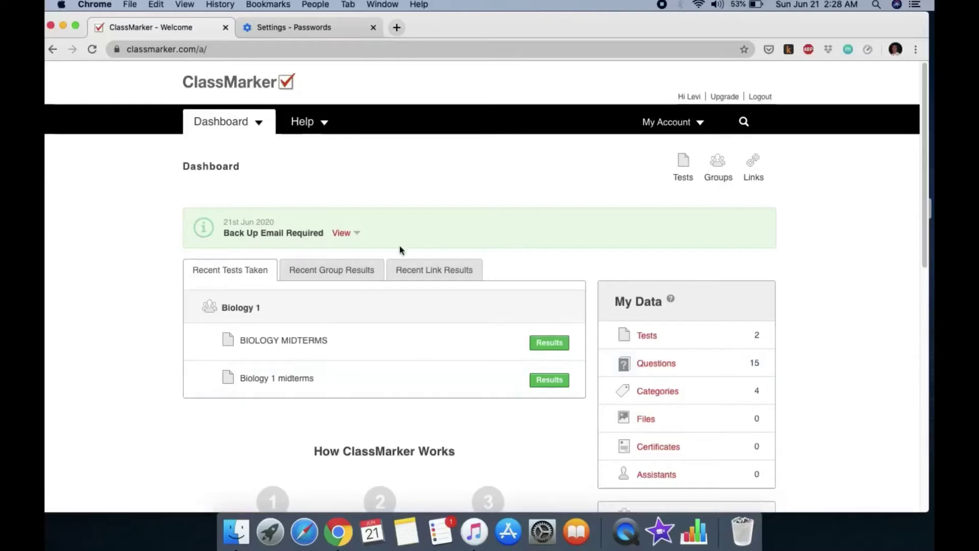
Create a new test named 'rety' in the Chapter 3 category and start adding questions
{"action": "scroll", "coordinate": [399, 250], "scroll_direction": "down", "scroll_amount": 5}
{"action": "scroll", "coordinate": [351, 241], "scroll_direction": "up", "scroll_amount": 5}
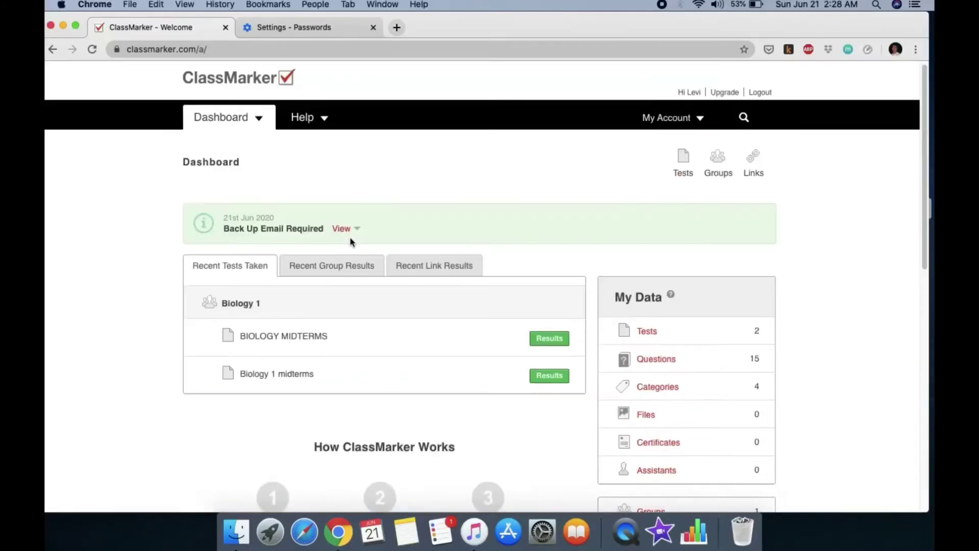
{"action": "left_click", "coordinate": [647, 332]}
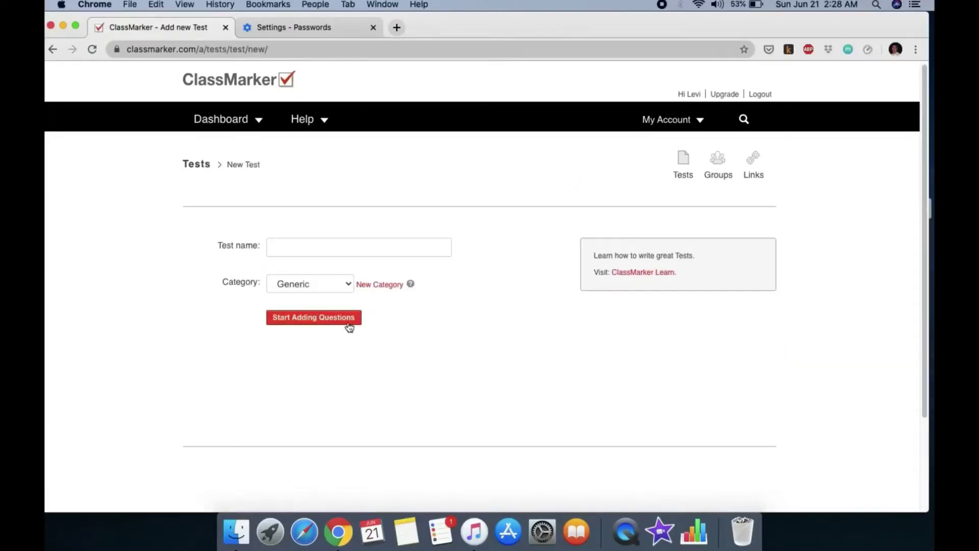
{"action": "left_click", "coordinate": [350, 326]}
{"action": "left_click", "coordinate": [593, 123]}
{"action": "left_click", "coordinate": [366, 246]}
{"action": "type", "text": "rety"}
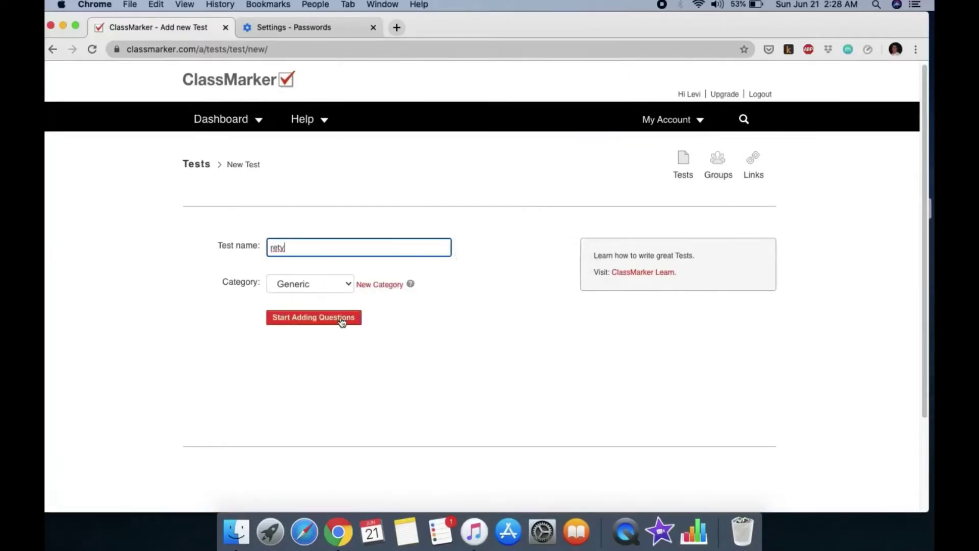
{"action": "left_click", "coordinate": [309, 284]}
{"action": "left_click", "coordinate": [339, 255]}
{"action": "left_click", "coordinate": [348, 322]}
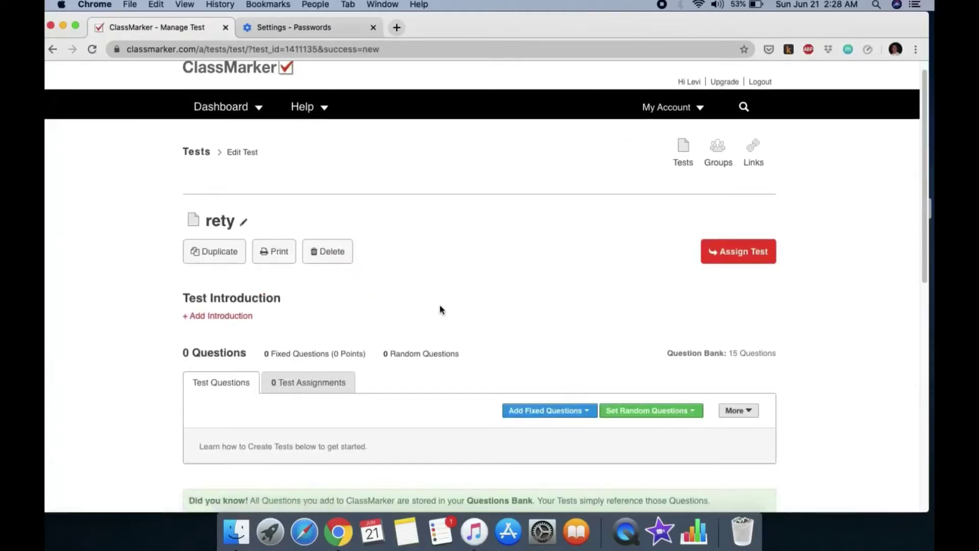
In the random question settings, choose drawing a set number of questions per sub-category
{"action": "scroll", "coordinate": [436, 278], "scroll_direction": "down", "scroll_amount": 3}
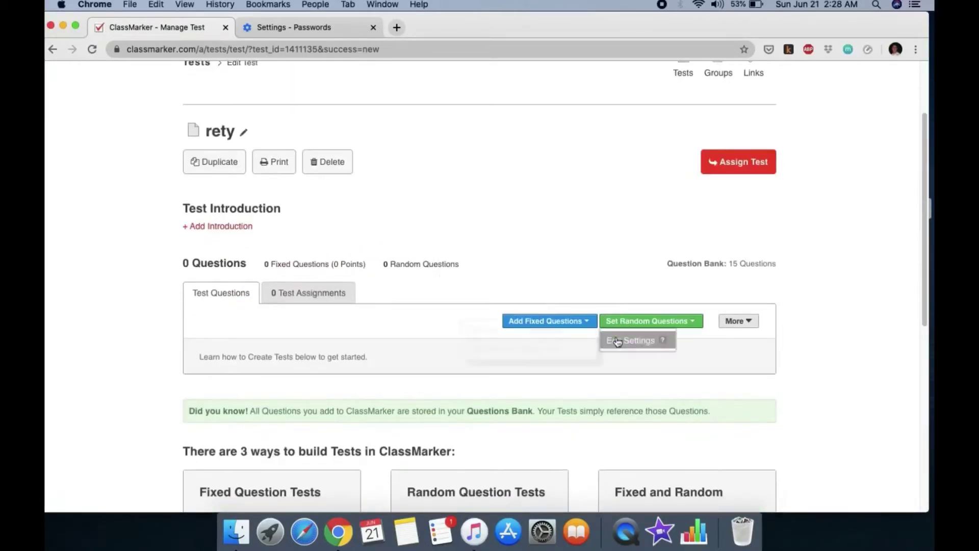
{"action": "left_click", "coordinate": [620, 341]}
{"action": "scroll", "coordinate": [484, 297], "scroll_direction": "down", "scroll_amount": 5}
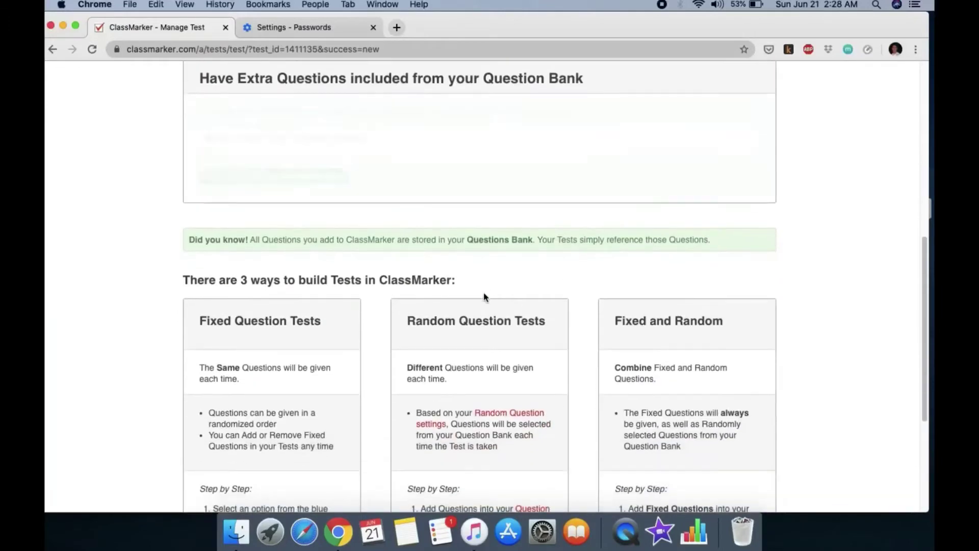
{"action": "scroll", "coordinate": [483, 297], "scroll_direction": "down", "scroll_amount": 4}
{"action": "scroll", "coordinate": [376, 253], "scroll_direction": "up", "scroll_amount": 6}
{"action": "left_click", "coordinate": [288, 233]}
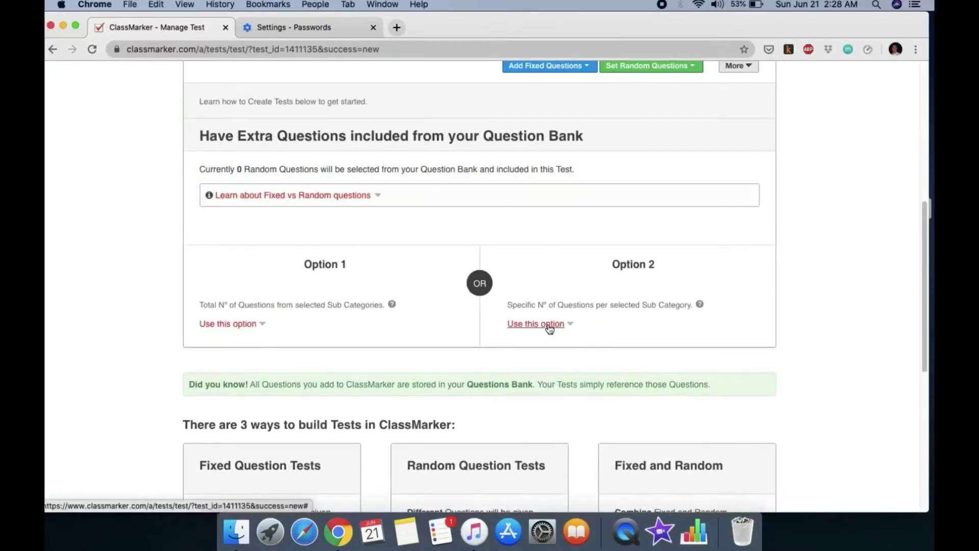
{"action": "left_click", "coordinate": [549, 325]}
{"action": "scroll", "coordinate": [654, 337], "scroll_direction": "down", "scroll_amount": 2}
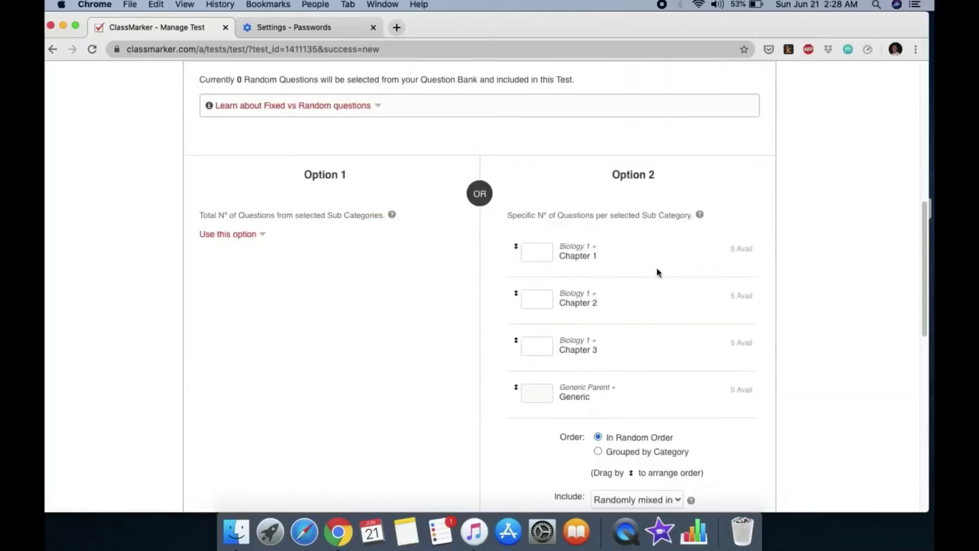
Draw 2 questions from Chapter 1, 2 from Chapter 2 and 4 from Chapter 3
{"action": "left_click", "coordinate": [597, 257]}
{"action": "type", "text": "2"}
{"action": "left_click", "coordinate": [529, 299]}
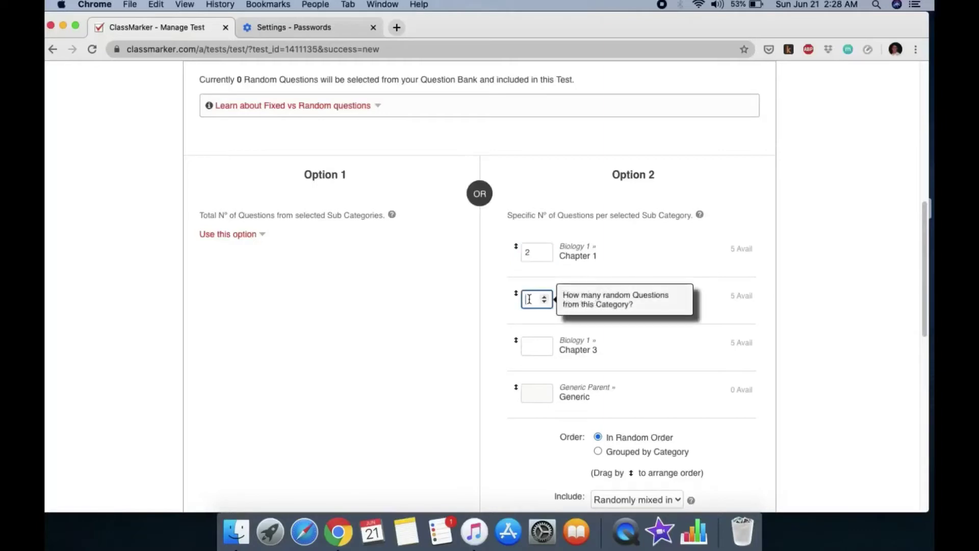
{"action": "type", "text": "2"}
{"action": "key", "text": "Tab"}
{"action": "type", "text": "4"}
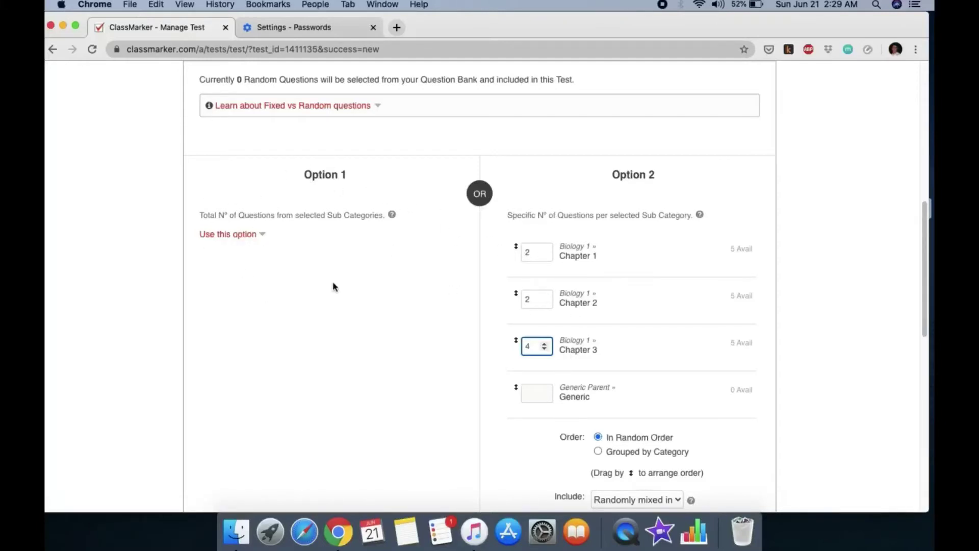
{"action": "scroll", "coordinate": [473, 318], "scroll_direction": "down", "scroll_amount": 7}
{"action": "scroll", "coordinate": [478, 250], "scroll_direction": "up", "scroll_amount": 10}
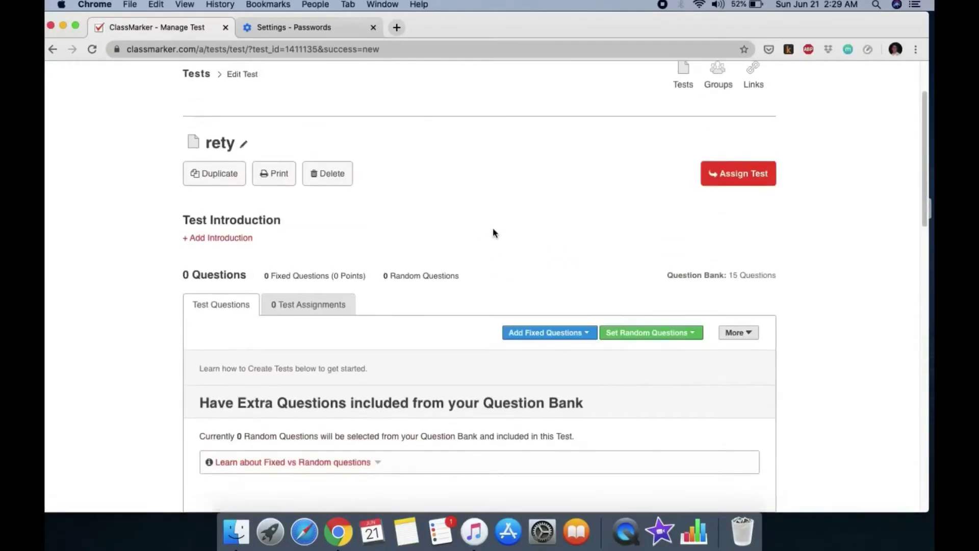
{"action": "scroll", "coordinate": [492, 221], "scroll_direction": "up", "scroll_amount": 2}
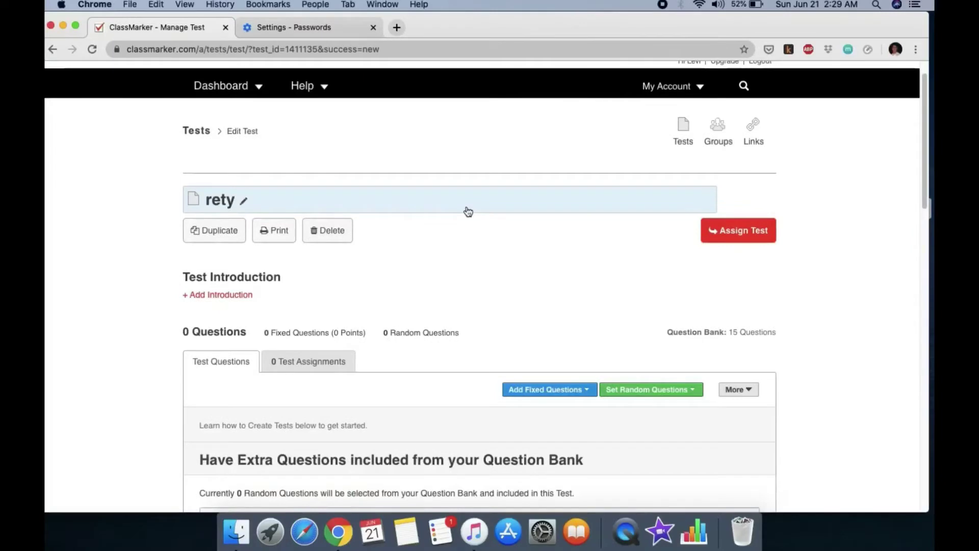
Go back to the Dashboard and review its My Data panel: 2 tests, 15 questions, 4 categories, 1 group
{"action": "left_click", "coordinate": [230, 87]}
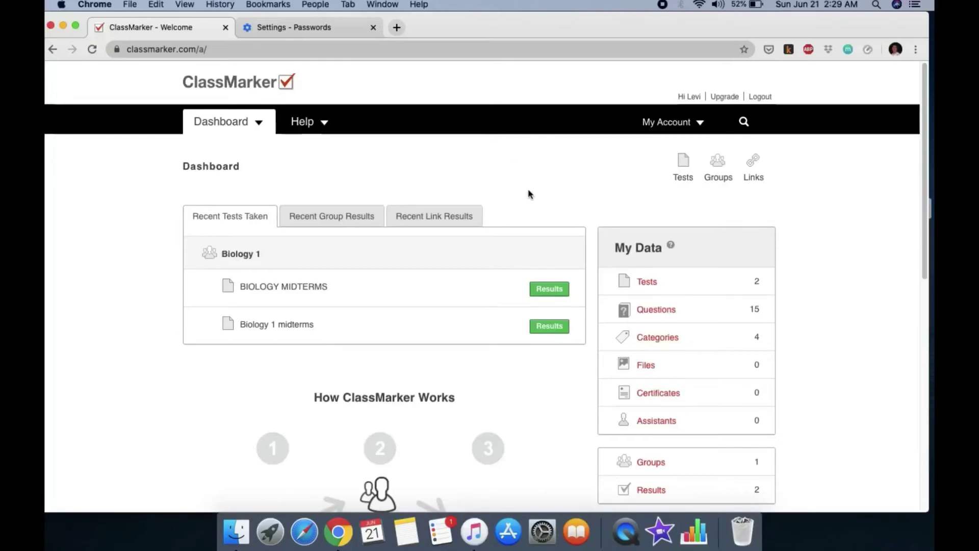
{"action": "scroll", "coordinate": [551, 201], "scroll_direction": "down", "scroll_amount": 3}
{"action": "scroll", "coordinate": [550, 199], "scroll_direction": "down", "scroll_amount": 5}
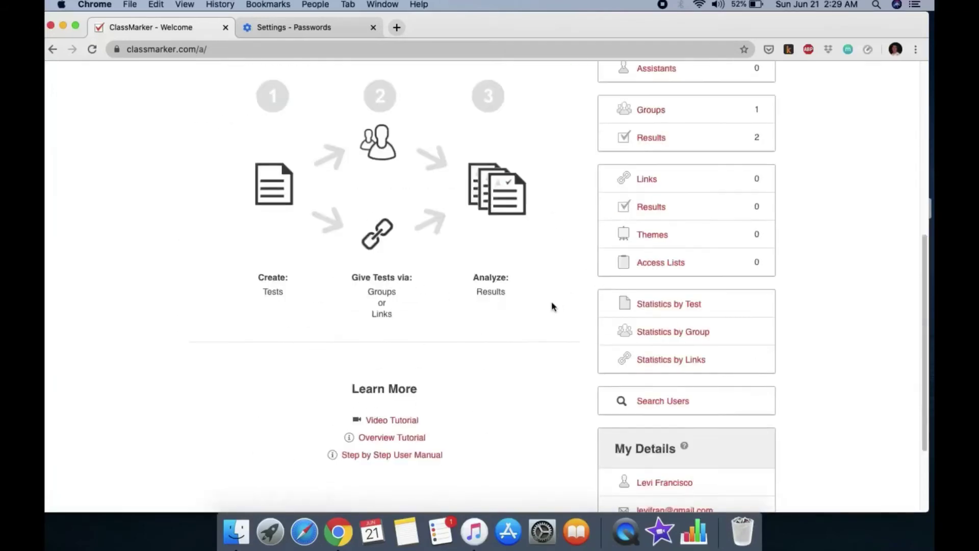
{"action": "scroll", "coordinate": [531, 281], "scroll_direction": "down", "scroll_amount": 3}
{"action": "scroll", "coordinate": [531, 287], "scroll_direction": "up", "scroll_amount": 2}
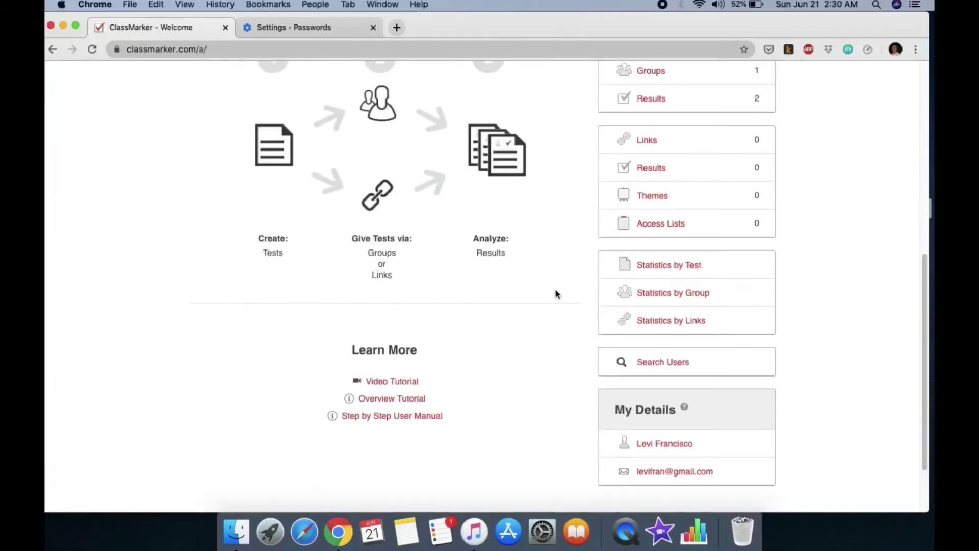
{"action": "scroll", "coordinate": [556, 294], "scroll_direction": "up", "scroll_amount": 4}
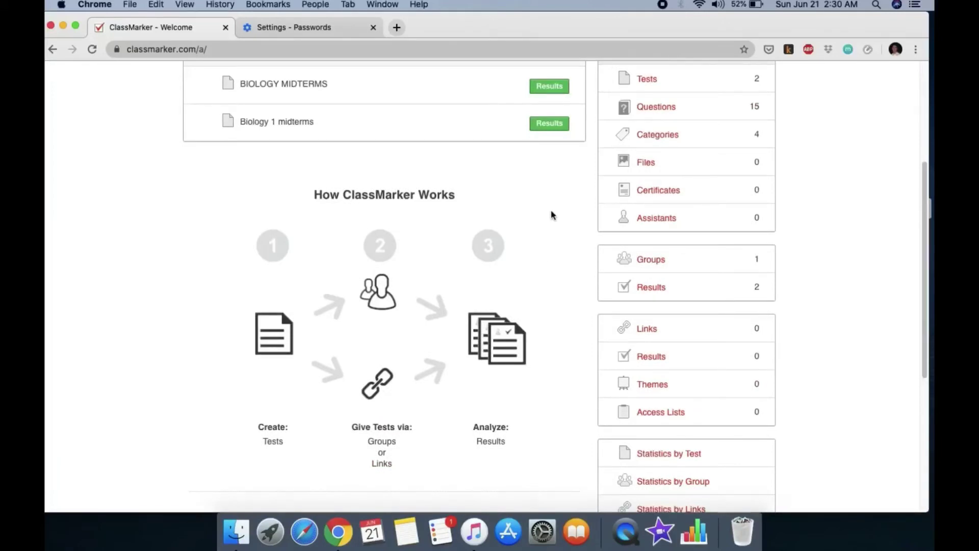
{"action": "scroll", "coordinate": [551, 214], "scroll_direction": "up", "scroll_amount": 3}
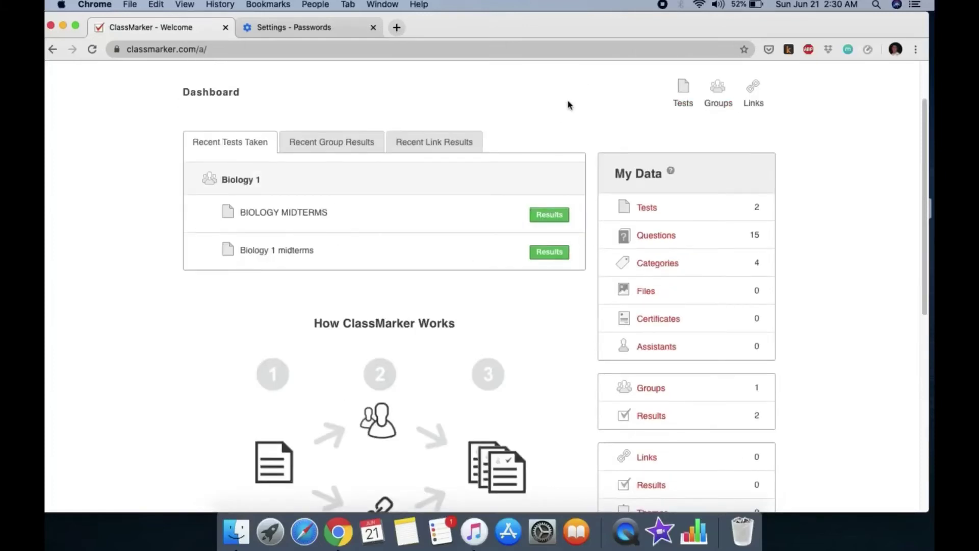